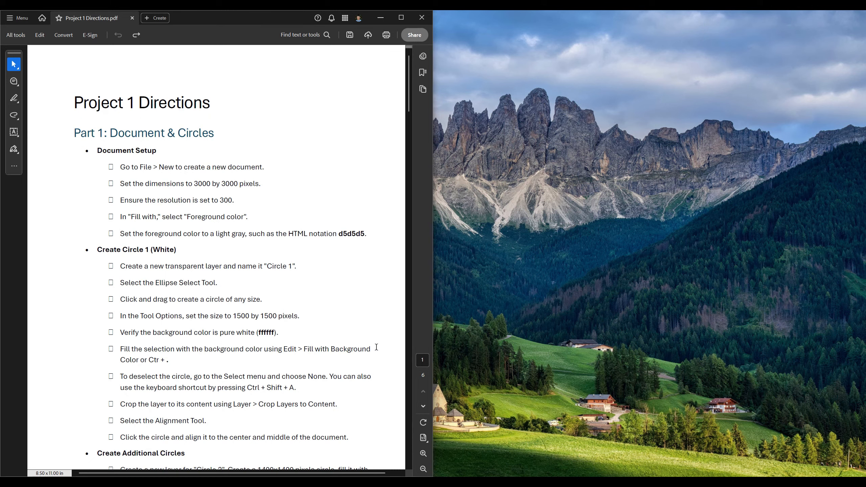
Maximize the Project 1 Directions PDF window and dock it back to half of the screen.
double_click(281, 22)
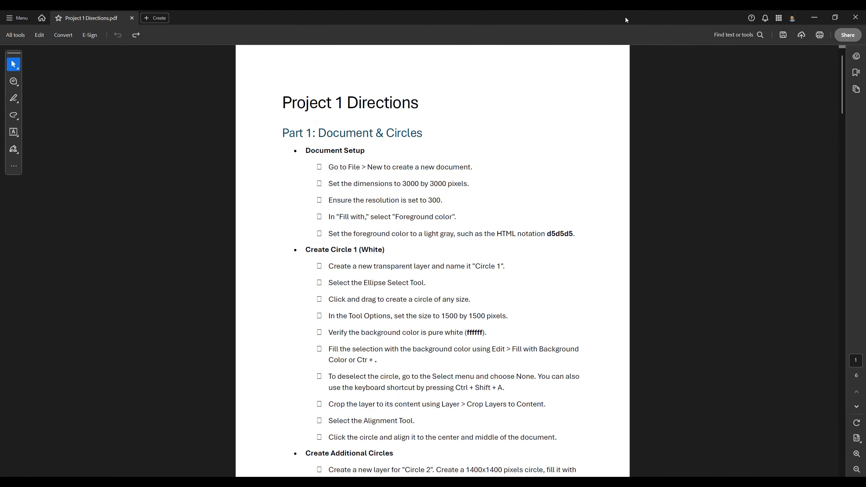
drag(625, 20, 1, 154)
click(257, 75)
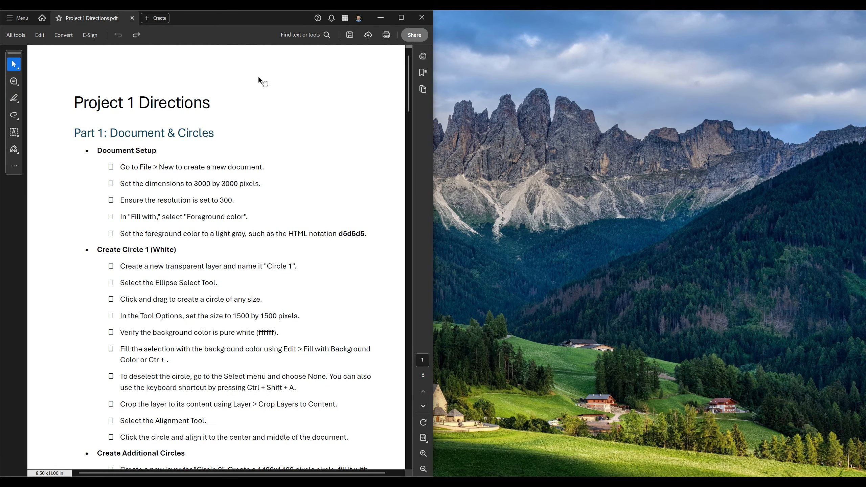
Launch GIMP 3.0.4 and release its window from the half-screen layout.
key(super)
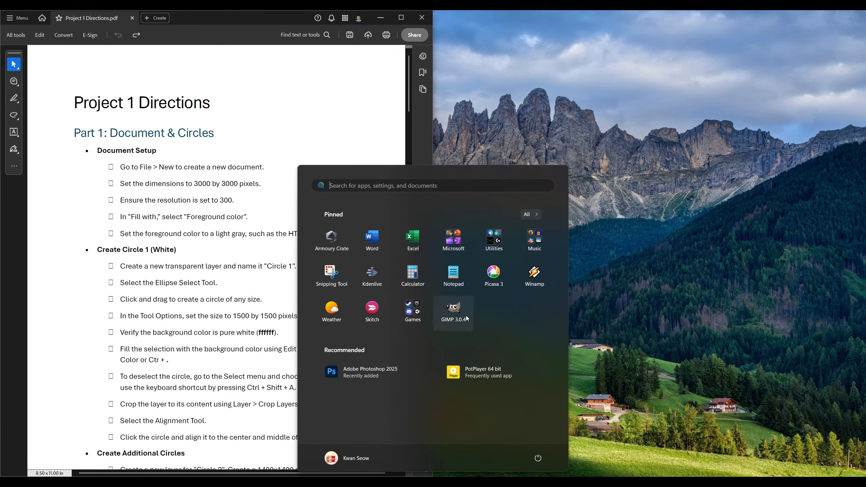
click(467, 315)
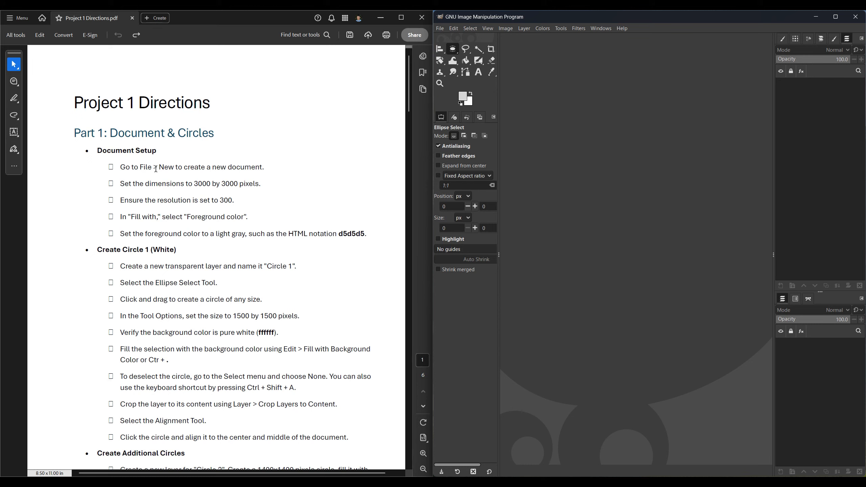
double_click(582, 20)
Start a new image set to 3000 by 3000 px, and strike through the new-document and dimensions directions in the PDF.
click(453, 71)
click(464, 83)
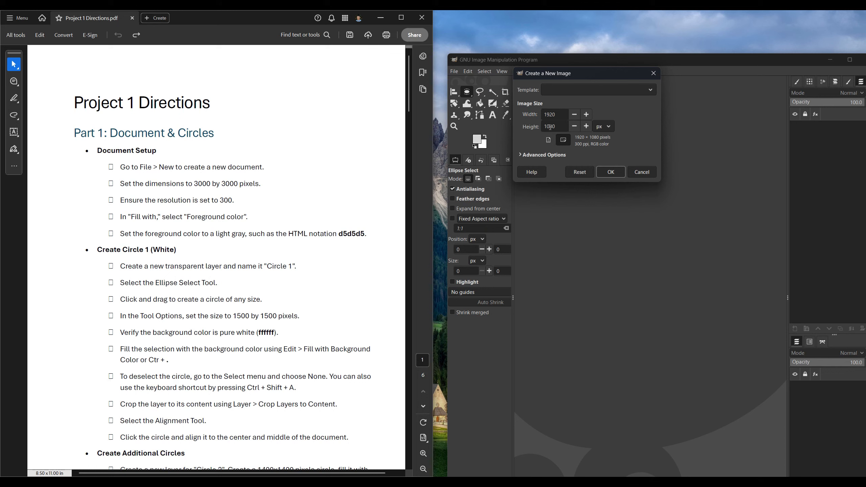
double_click(562, 115)
text(3000)
key(Tab)
text(3000)
drag(111, 166, 261, 187)
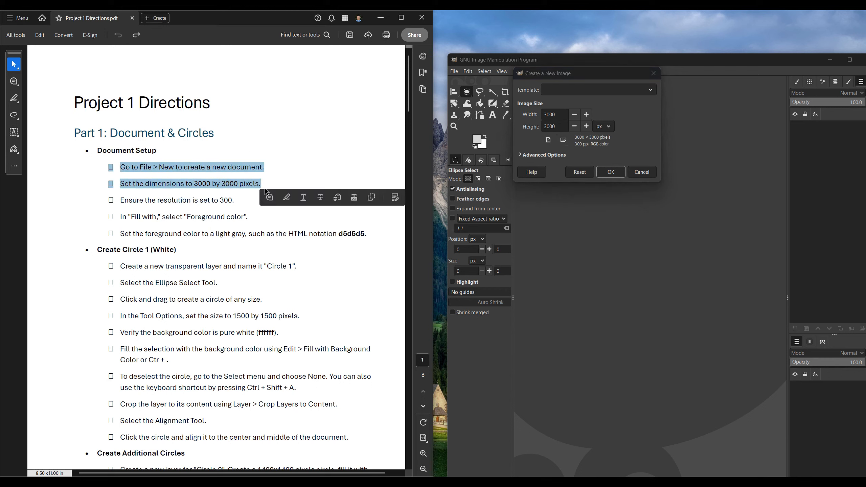
click(319, 198)
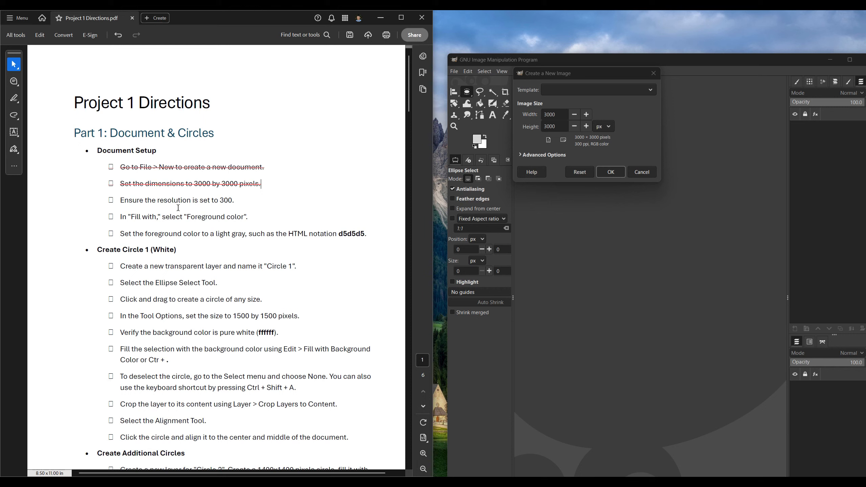
Expand the new image's advanced options to check the resolution, and strike through the resolution direction in the PDF.
click(527, 158)
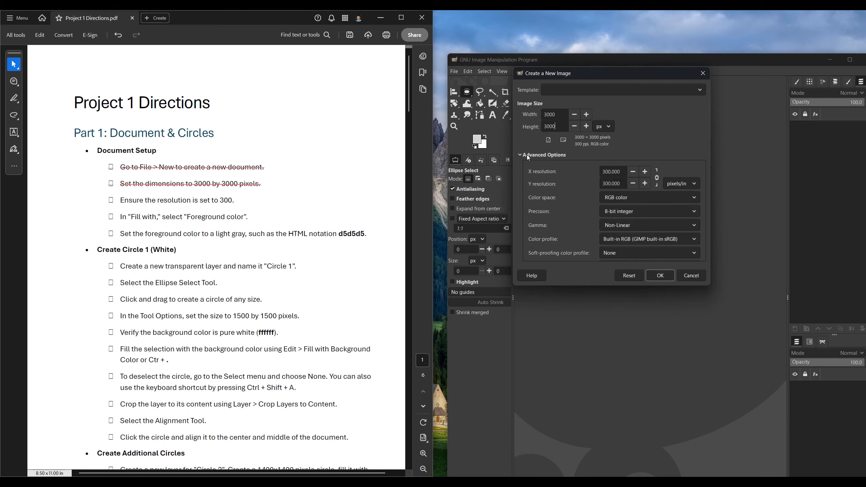
click(611, 172)
drag(121, 201, 244, 198)
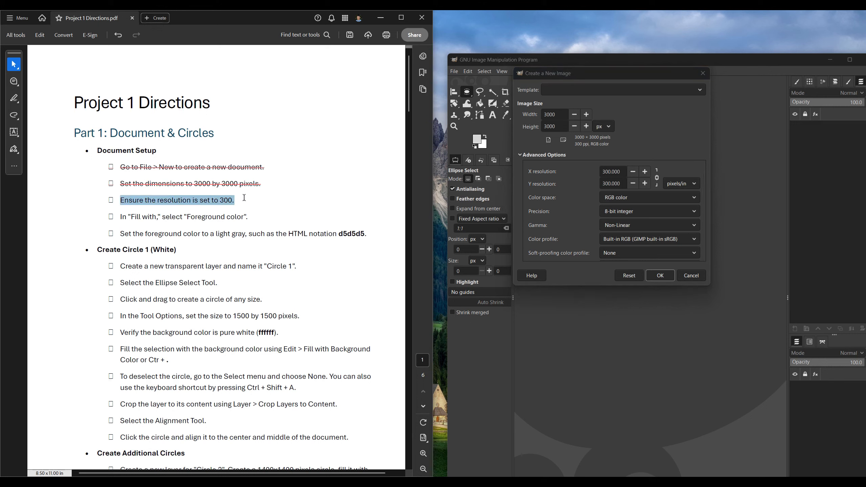
click(297, 217)
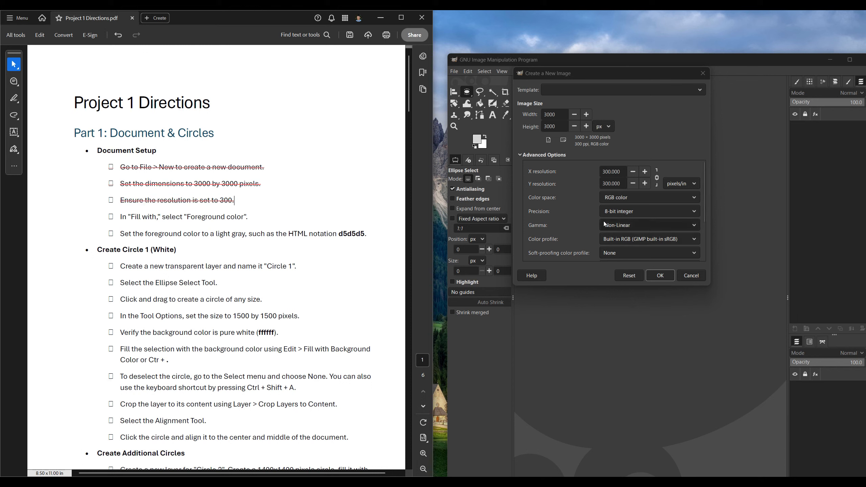
Set the new image to fill with Foreground color, and select the fill and foreground color directions in the PDF.
click(703, 203)
drag(702, 198, 701, 242)
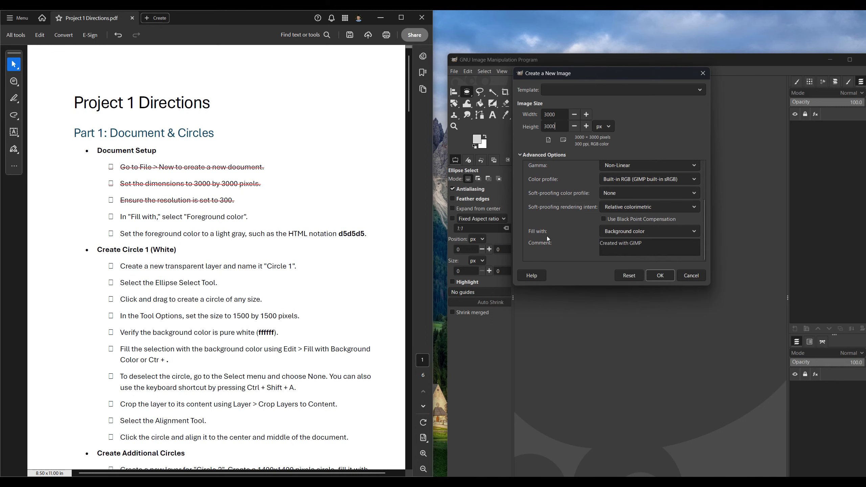
click(663, 234)
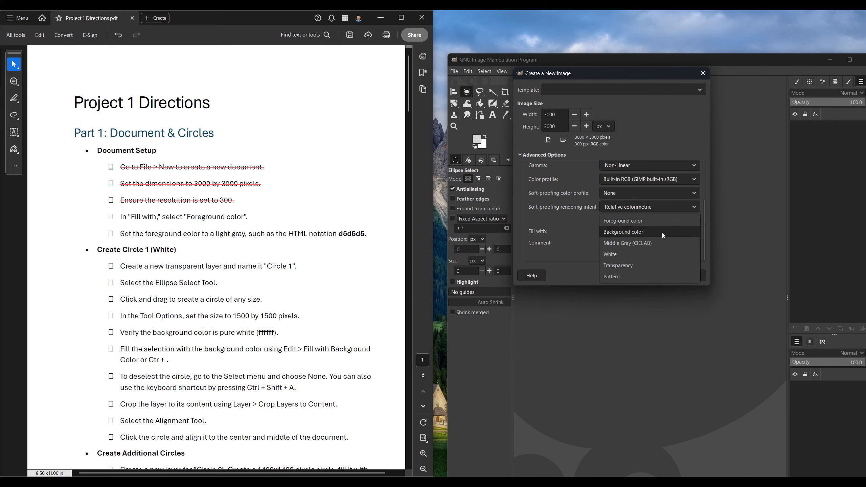
click(620, 221)
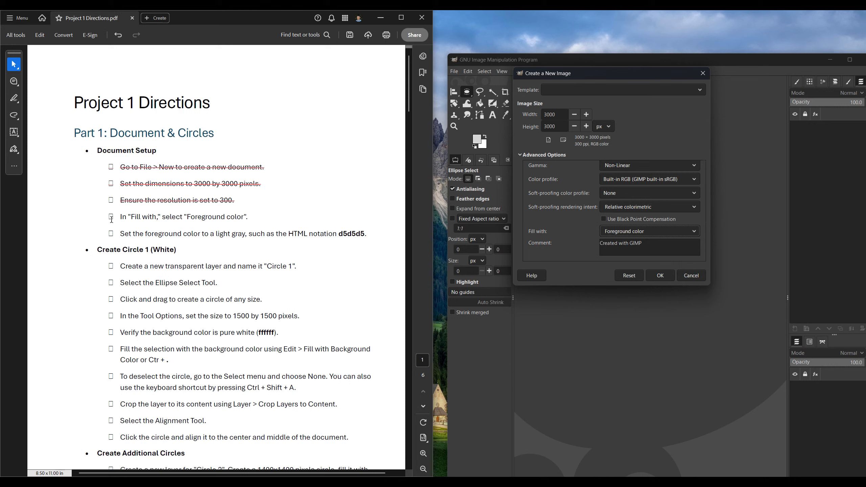
drag(110, 218, 369, 235)
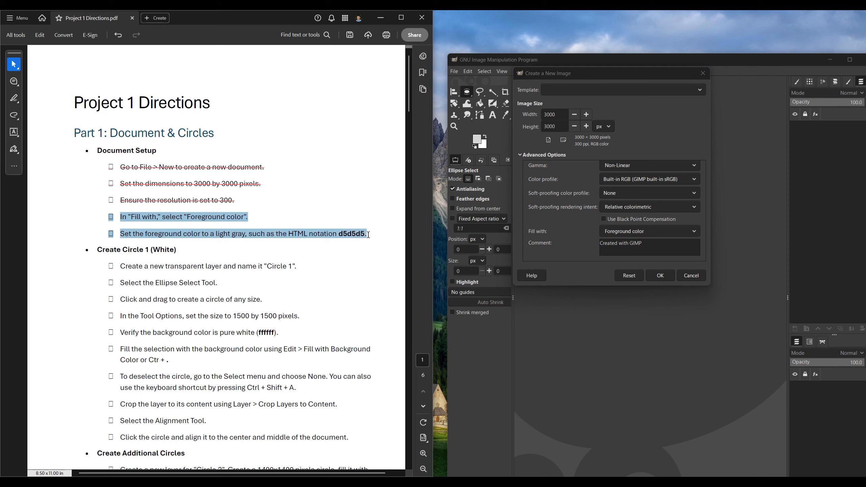
Confirm d5d5d5 as the foreground color and create the new image.
click(477, 140)
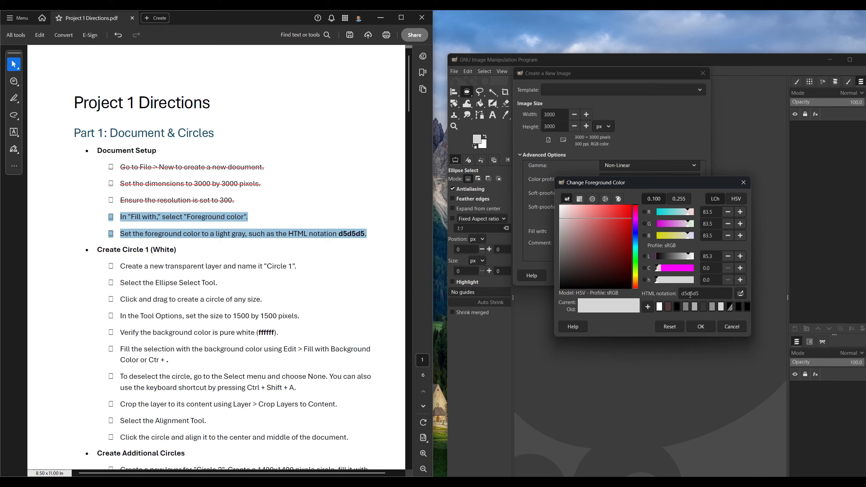
click(707, 329)
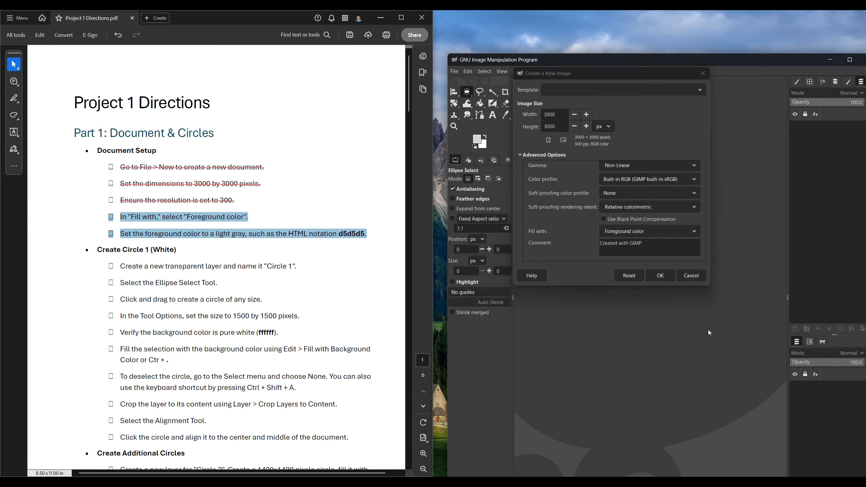
click(660, 276)
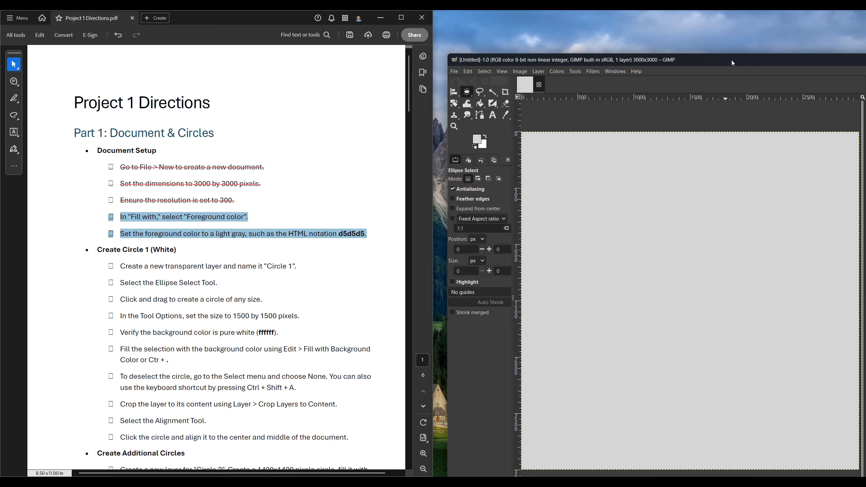
Dock the GIMP window beside the PDF and fit the whole image in its window.
drag(731, 59, 865, 199)
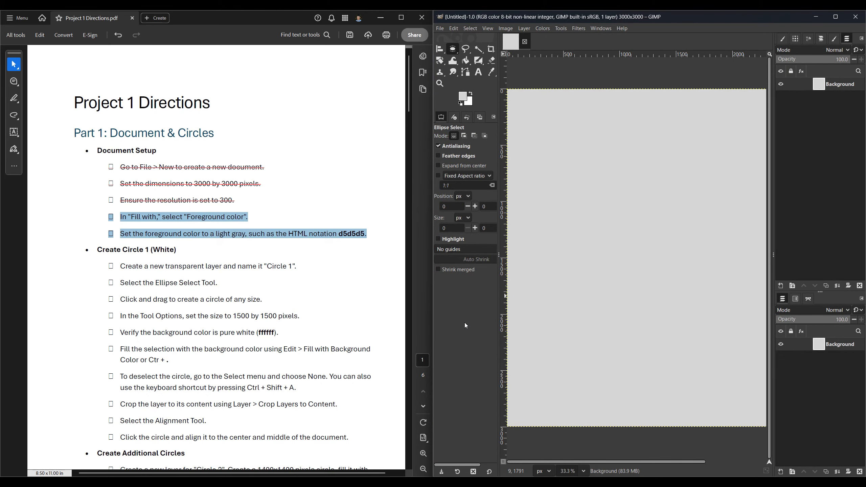
click(487, 28)
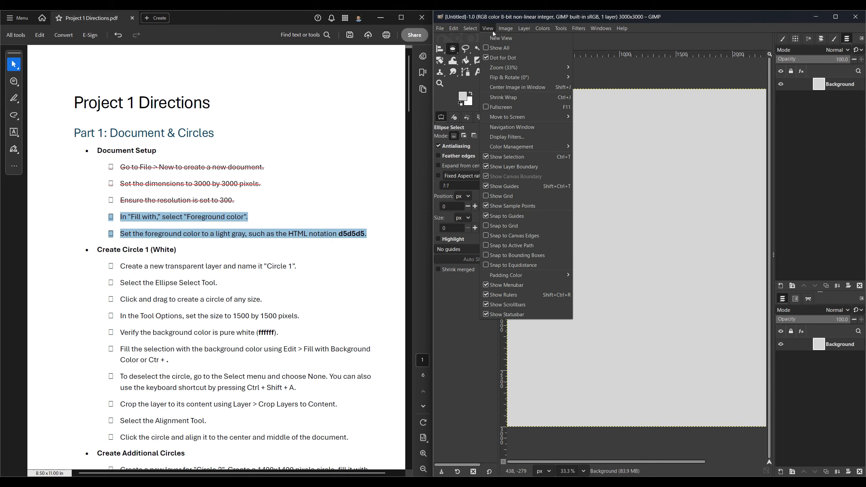
mouse_move(504, 70)
click(605, 97)
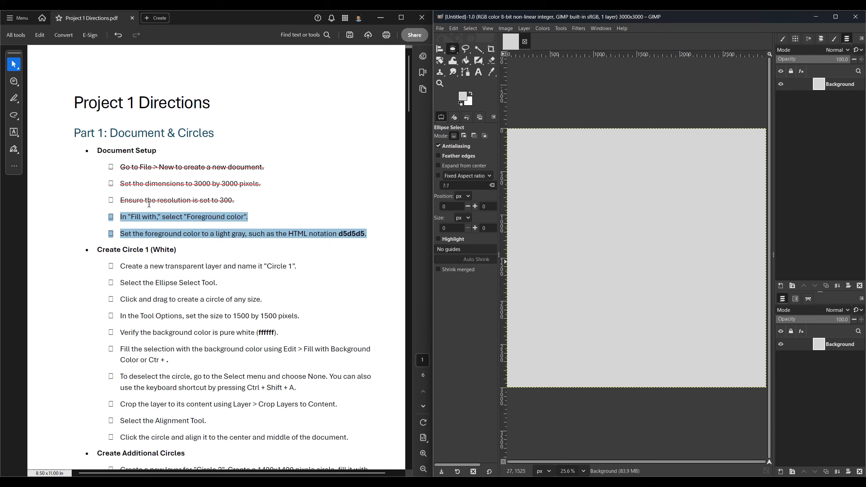
Strike through the selected fill and foreground color directions in the PDF.
right_click(150, 218)
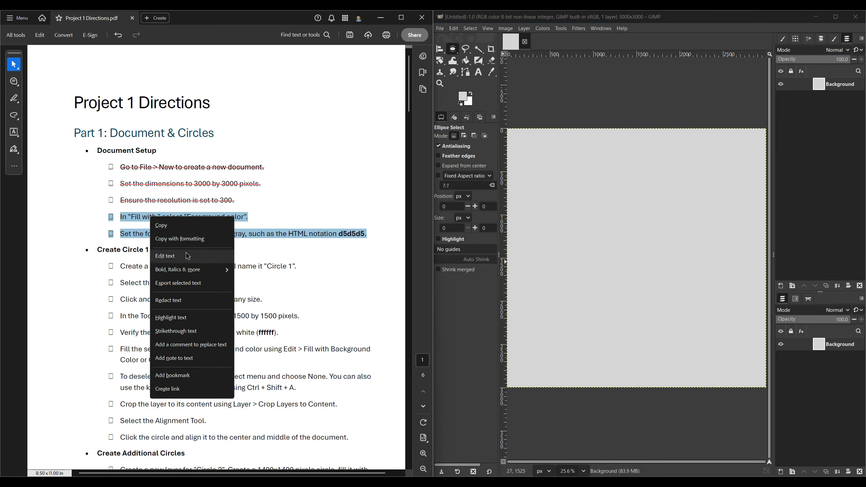
mouse_move(198, 270)
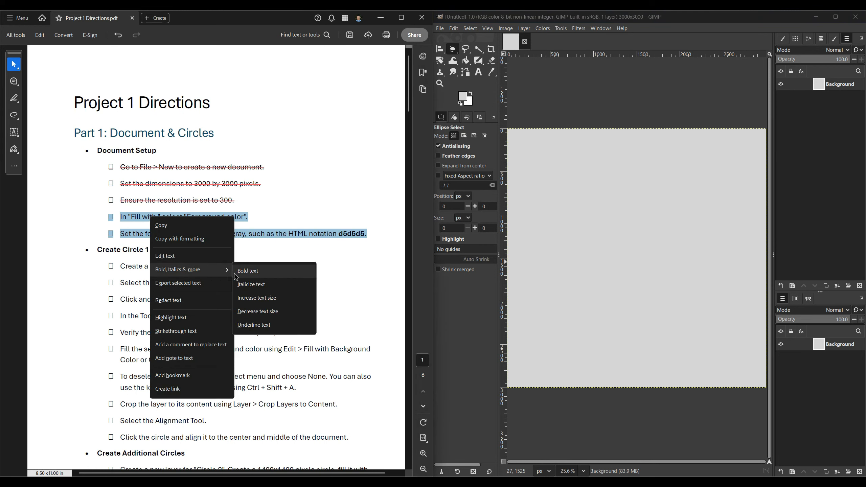
click(210, 330)
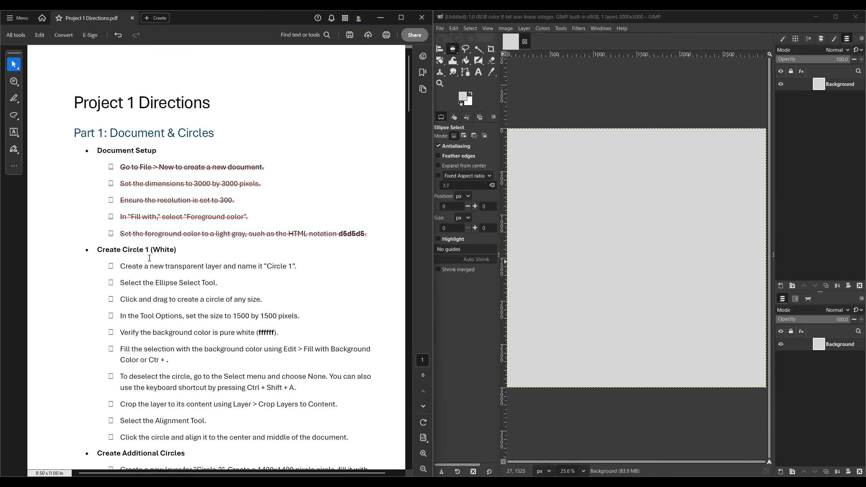
Create a new layer named "Circle 1" filled with Transparency.
scroll(149, 258, down, 1)
scroll(149, 257, down, 2)
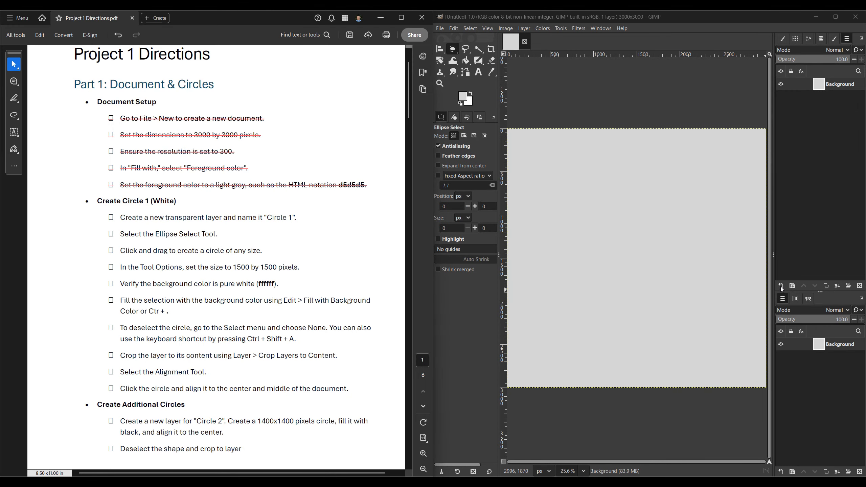
click(780, 286)
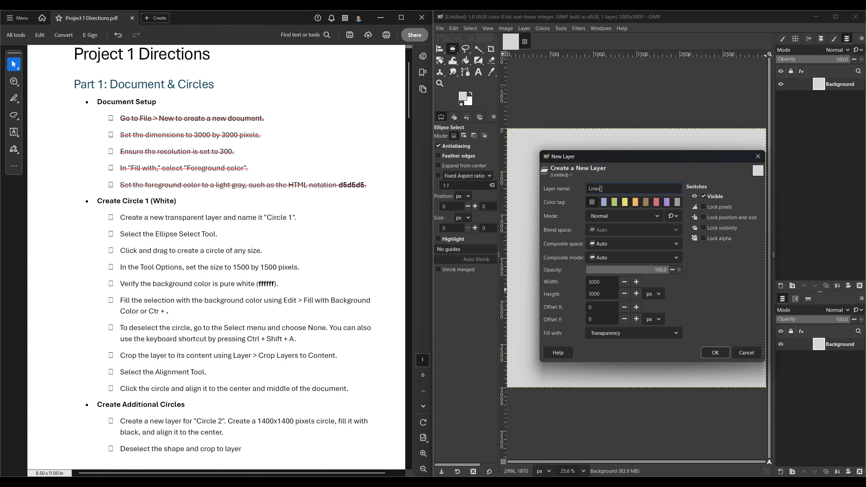
text(Circle 1)
click(613, 334)
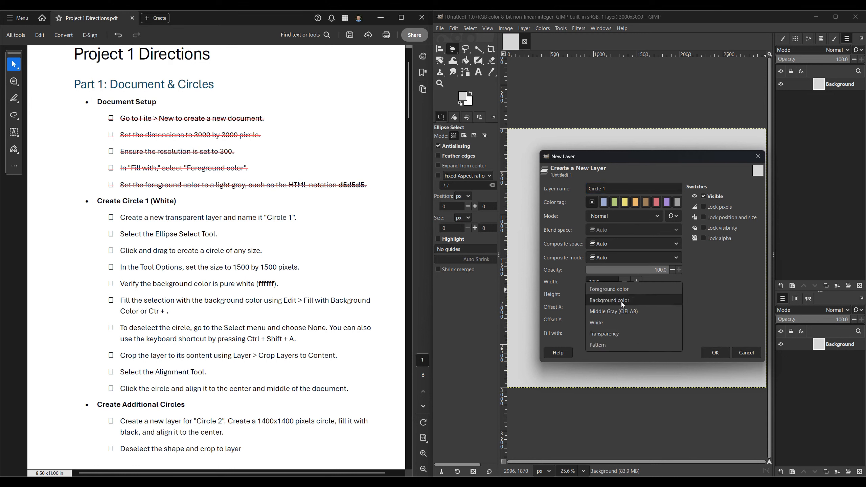
click(621, 301)
click(609, 334)
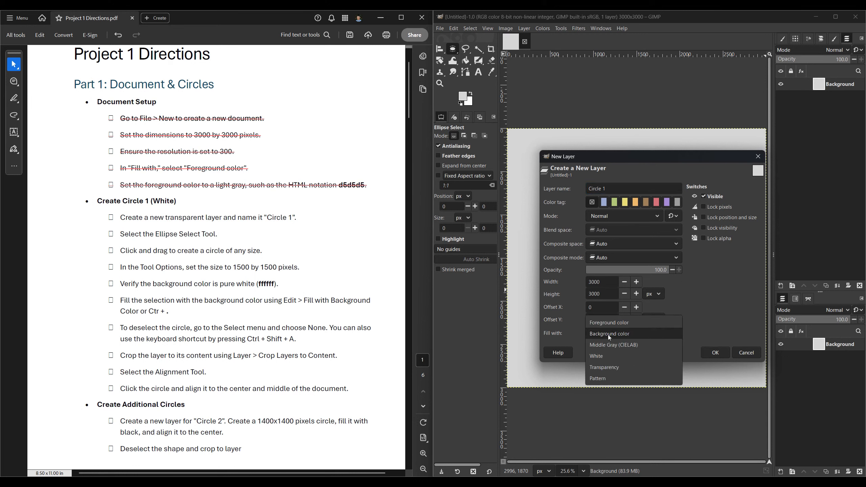
click(610, 368)
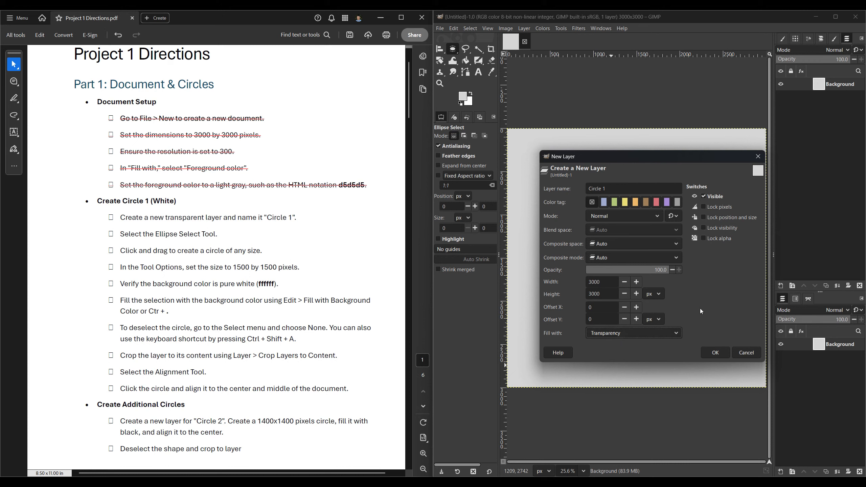
click(715, 353)
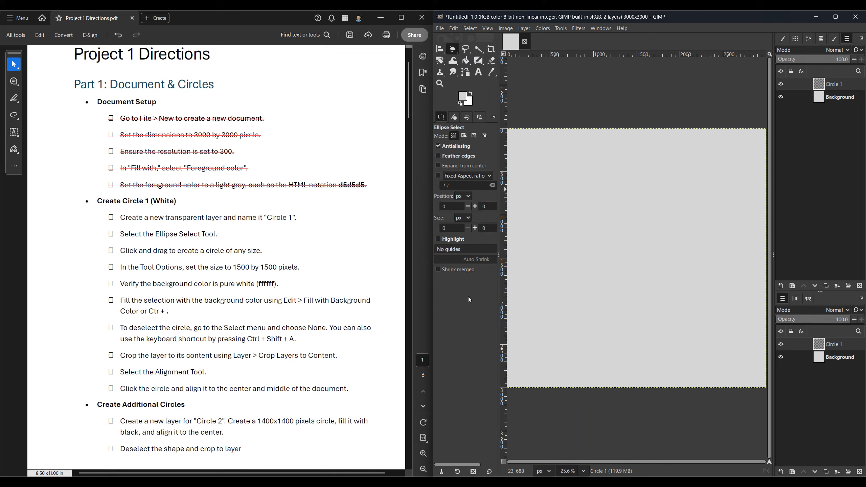
Try out the Move and Rectangle Select tools, and return to the Ellipse Select tool.
key(m)
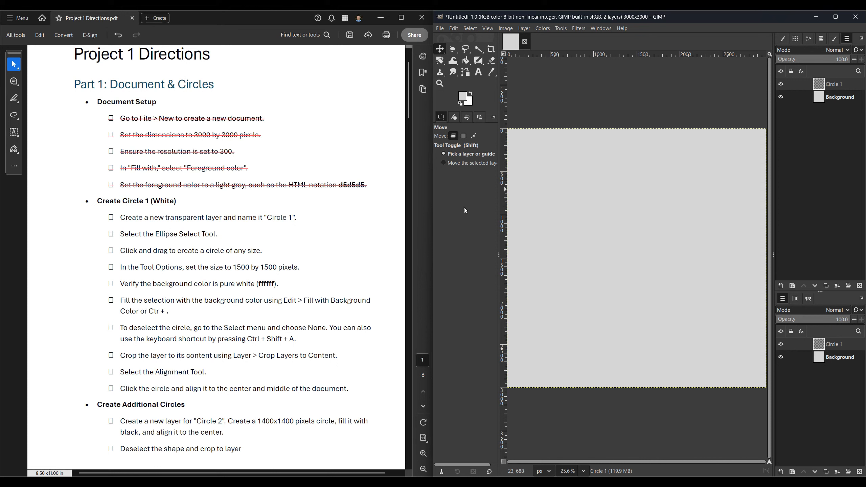
key(e)
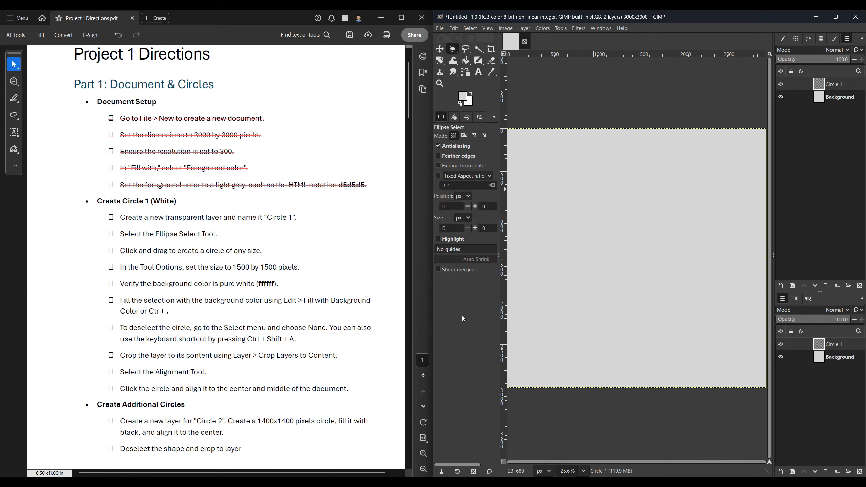
key(r)
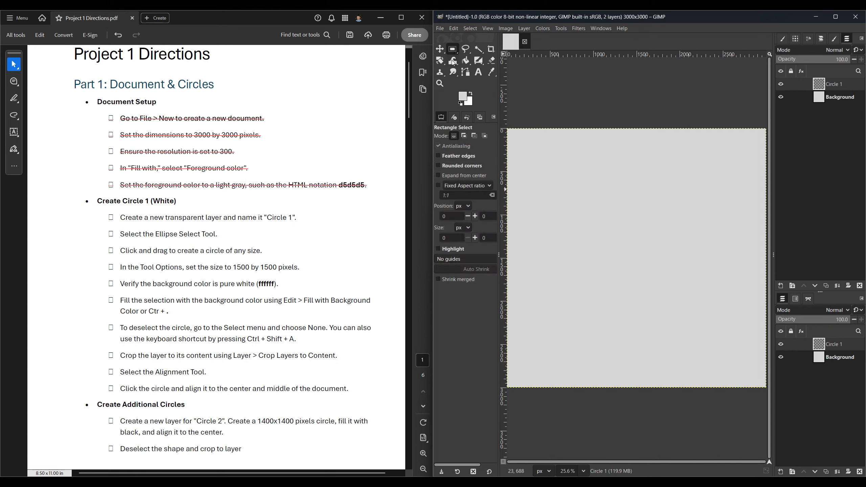
key(ctrl)
key(e)
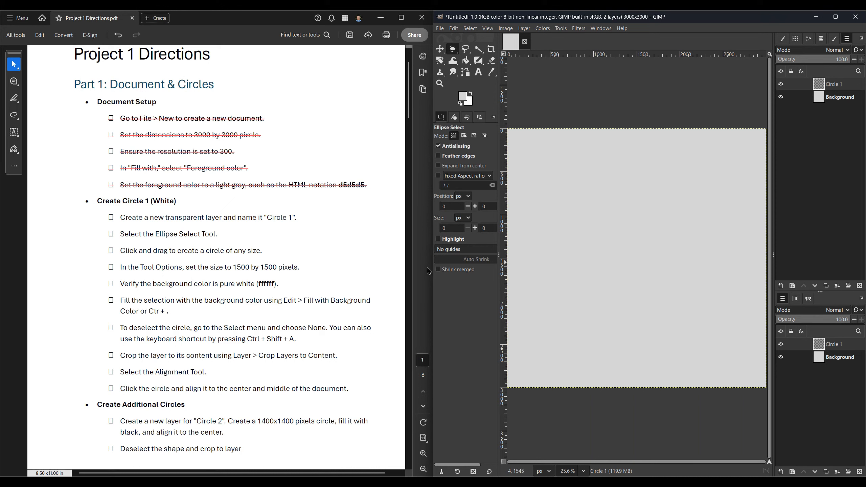
Strike through the Circle 1 layer and Ellipse Select Tool directions in the PDF.
drag(121, 218, 221, 234)
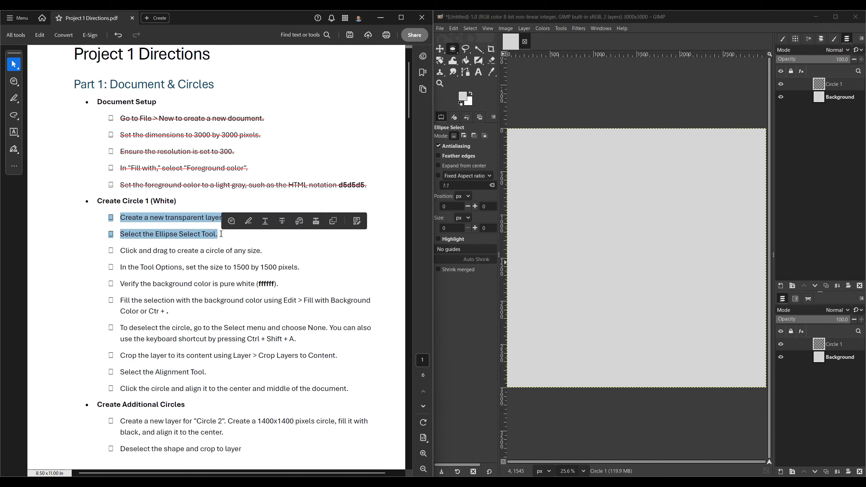
click(282, 221)
Draw an elliptical selection on the upper part of the canvas and set its size to 1500 by 1500 px.
drag(567, 165, 693, 237)
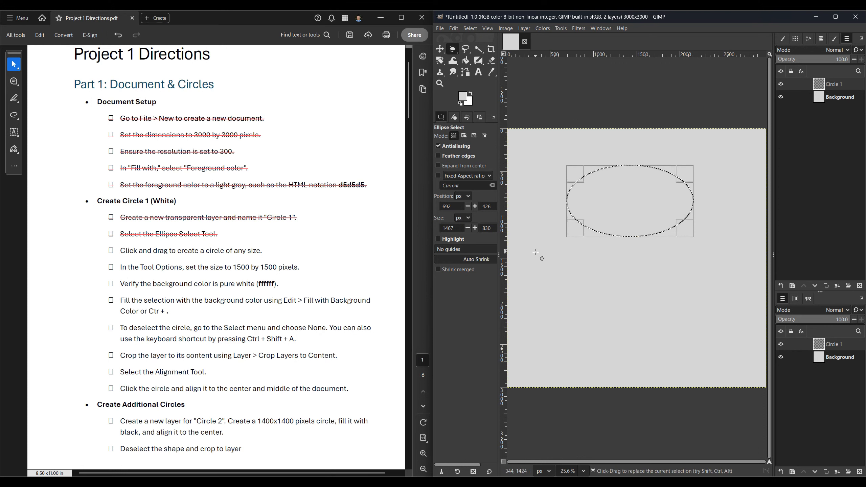
double_click(457, 230)
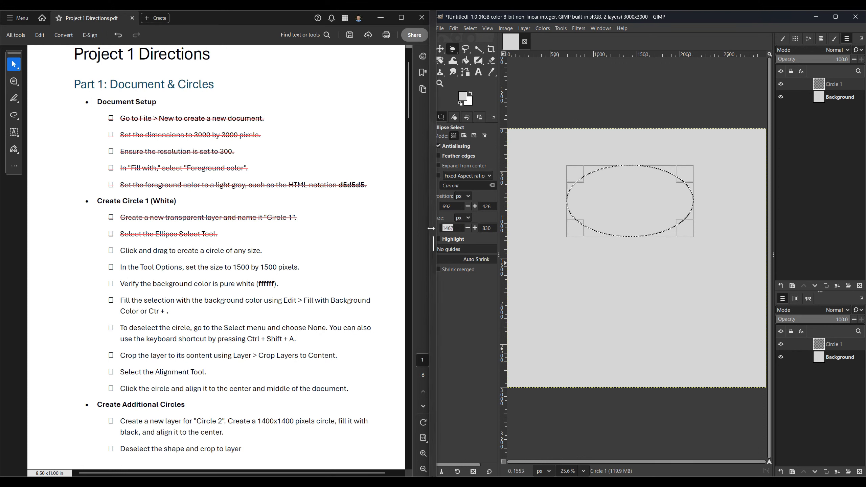
text(1500)
key(Tab)
text(1500)
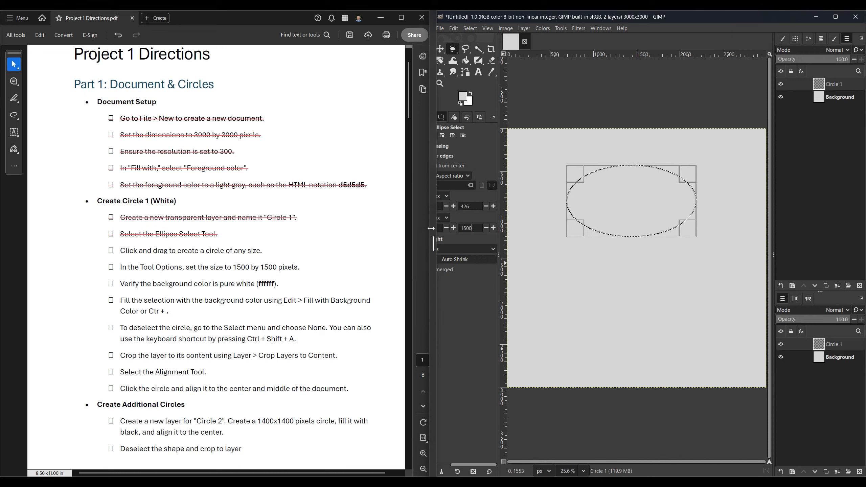
key(Tab)
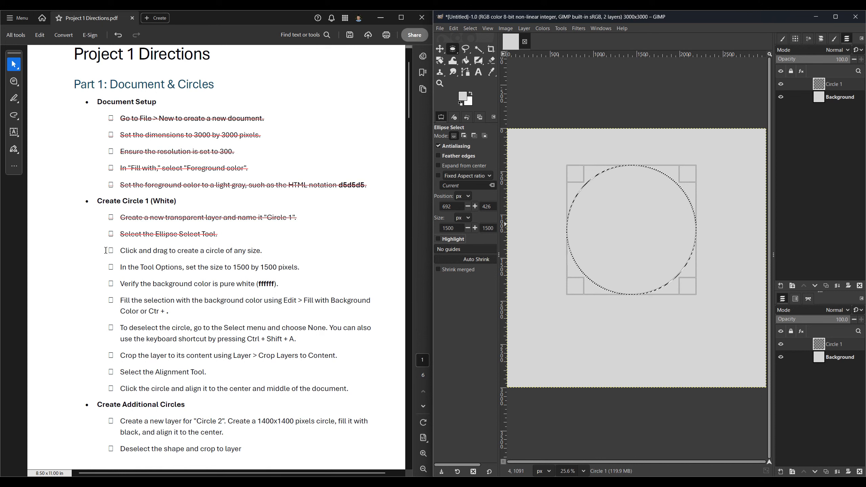
Strike through the circle drawing and 1500 by 1500 pixels size directions in the PDF.
drag(119, 250, 299, 268)
click(322, 256)
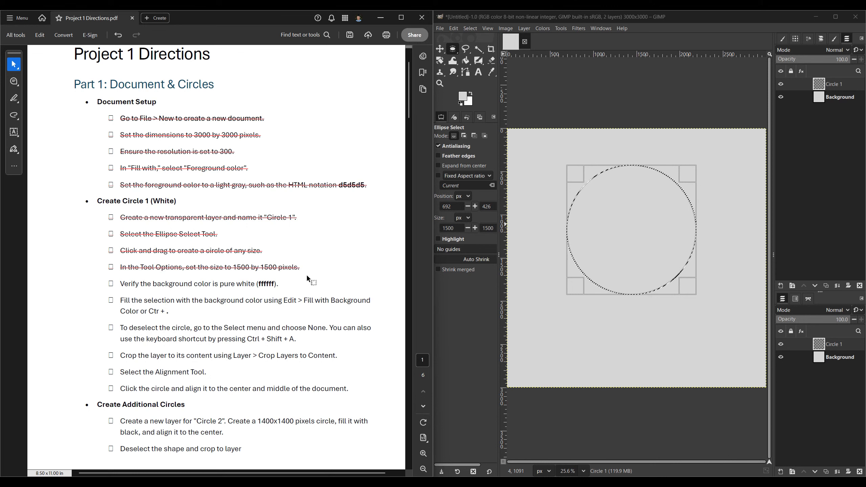
Check the HTML notation of the background color and fill the circular selection with that color.
click(470, 103)
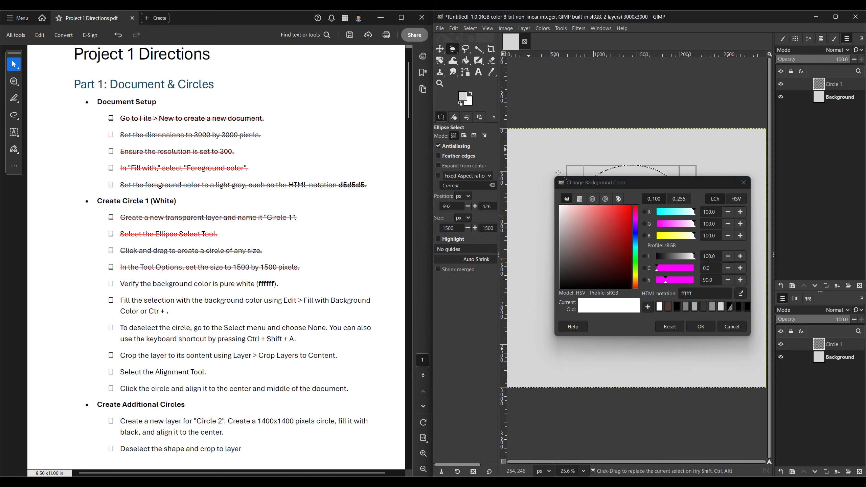
click(698, 327)
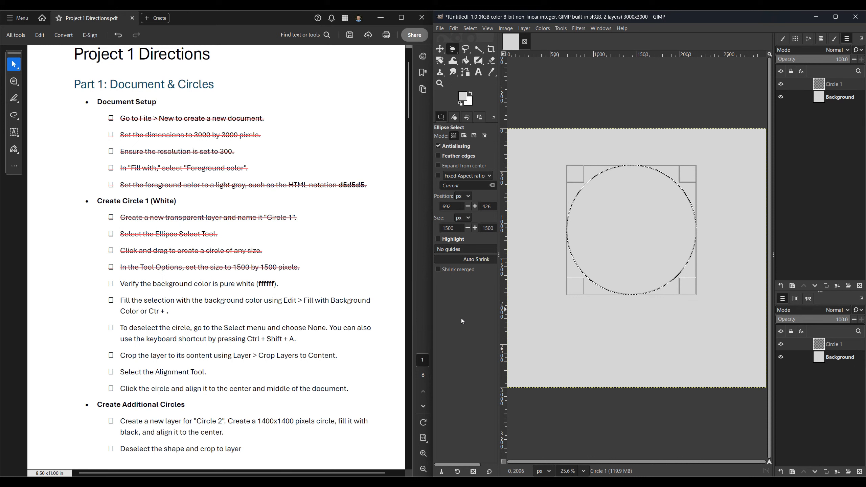
key(ctrl+period)
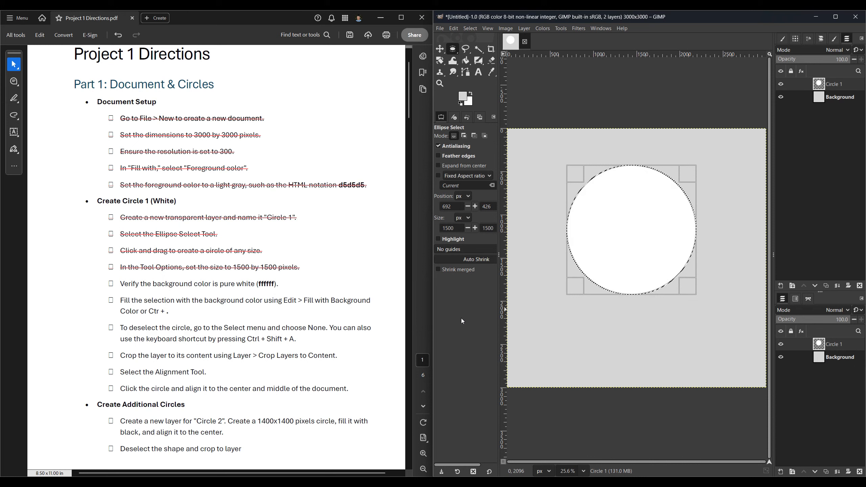
Strike through the background color verification and fill selection directions in the PDF.
click(109, 284)
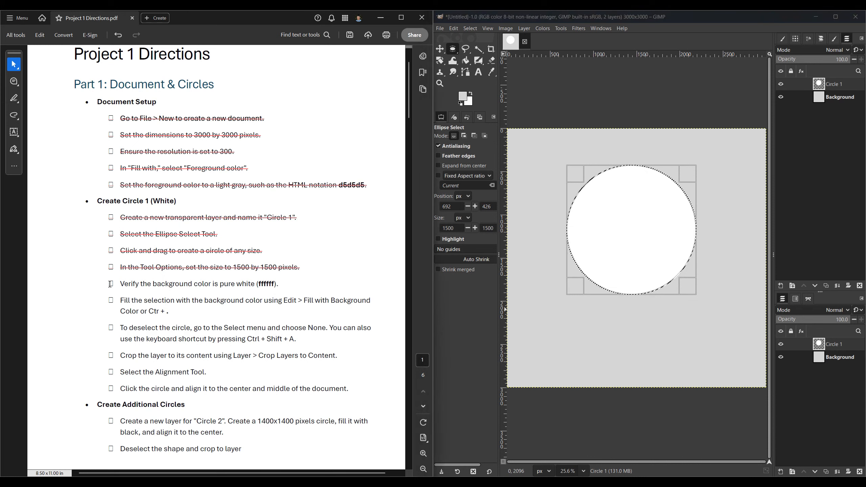
drag(110, 284, 170, 312)
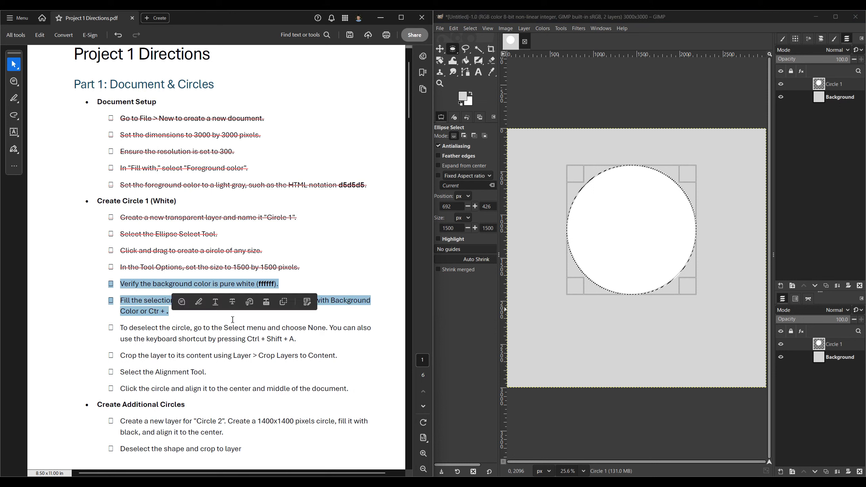
click(233, 302)
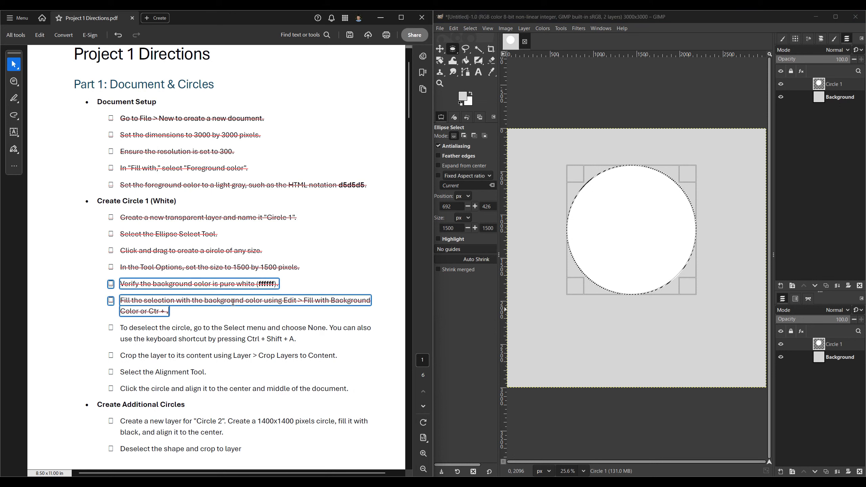
click(262, 315)
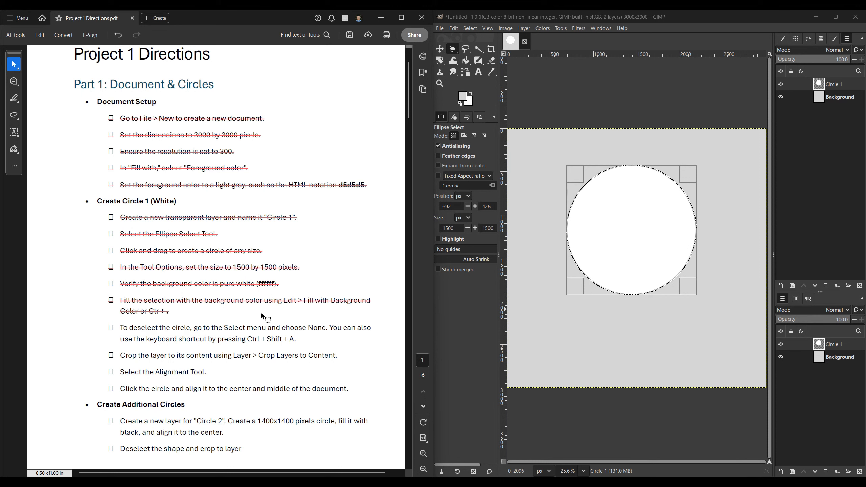
Deselect the circle and crop the Circle 1 layer to its content.
scroll(248, 344, down, 1)
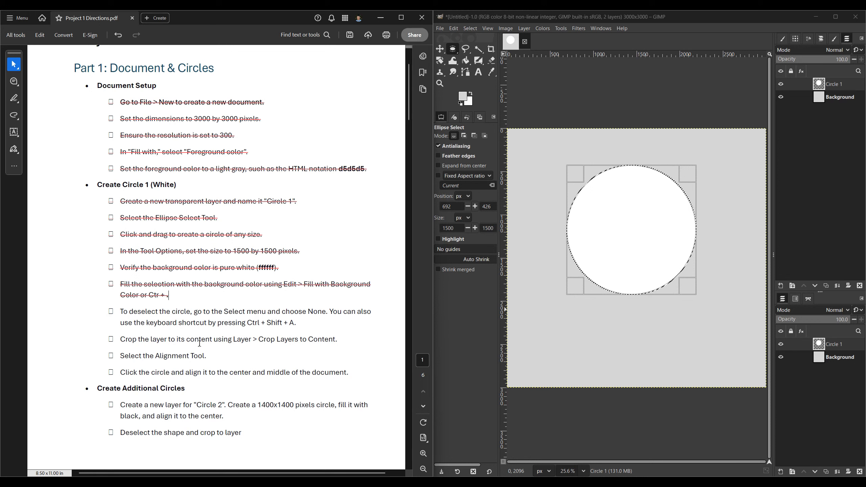
scroll(190, 326, down, 1)
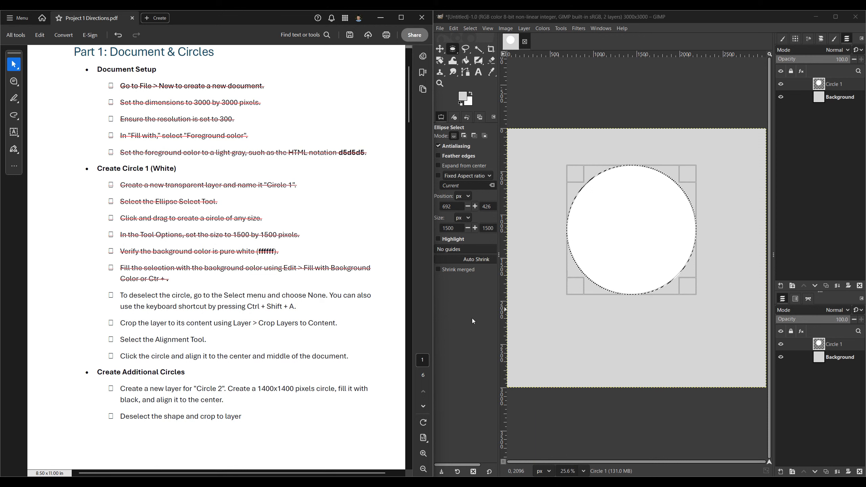
key(ctrl)
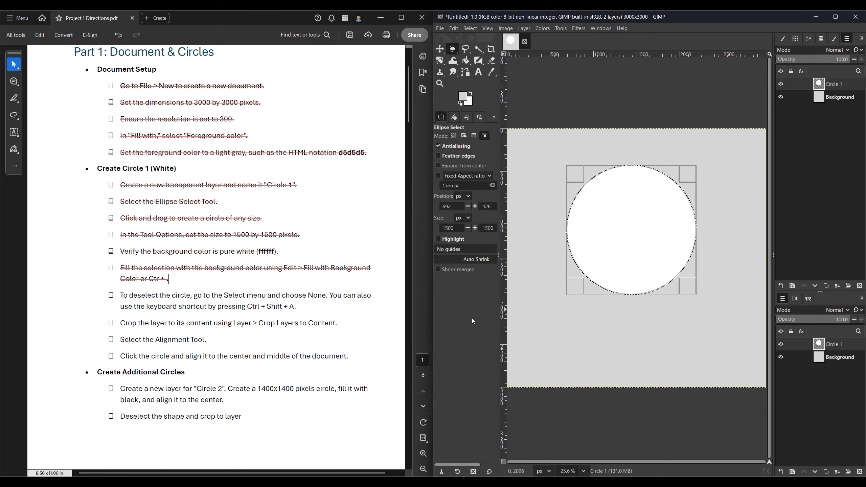
key(ctrl+shift+a)
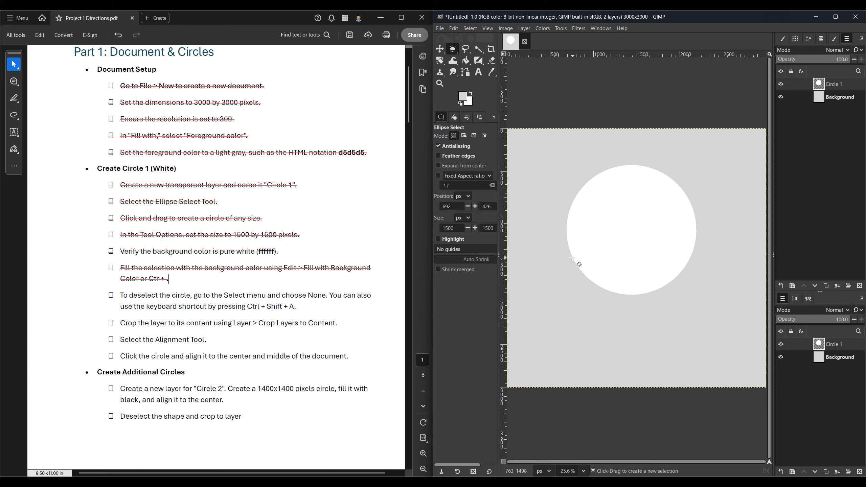
click(525, 29)
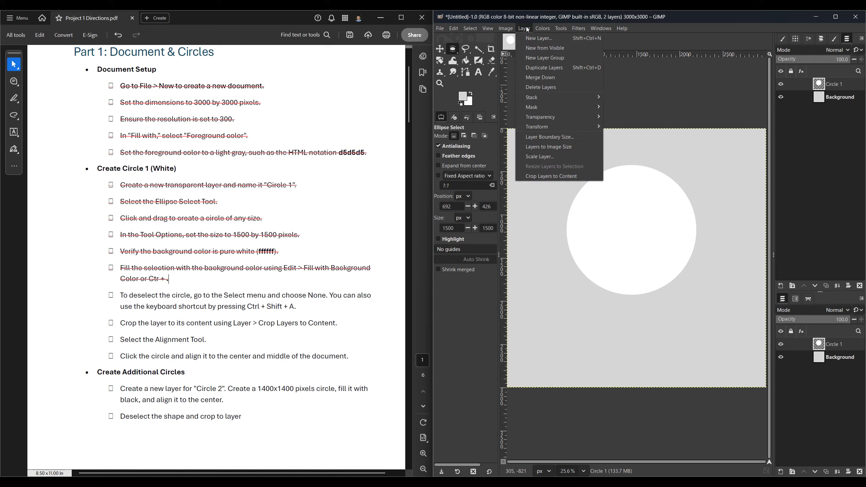
click(561, 178)
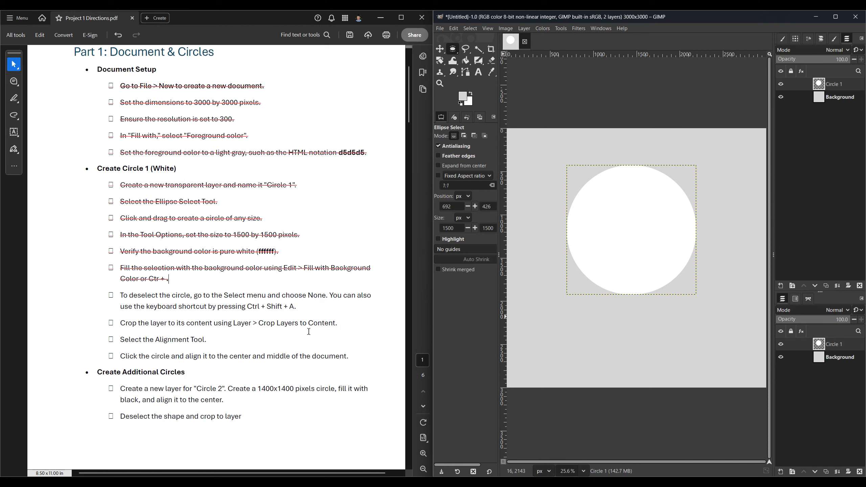
Strike through the deselect and Crop Layers to Content directions in the PDF.
drag(106, 295, 341, 321)
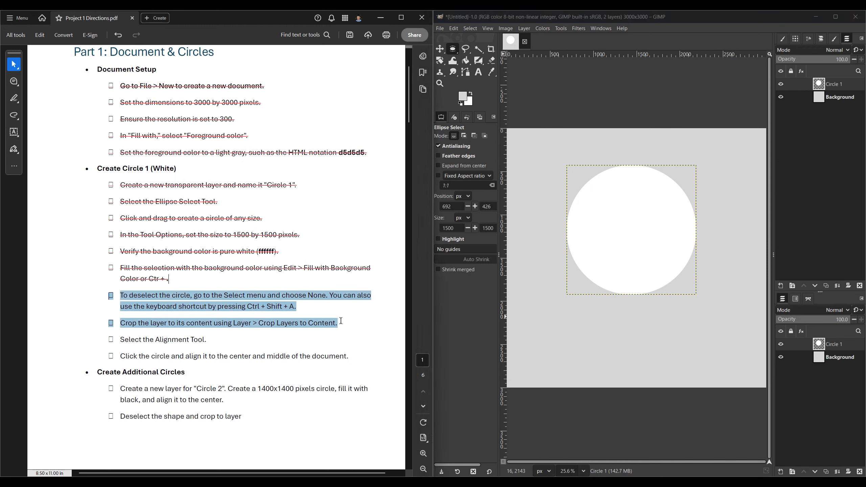
click(318, 306)
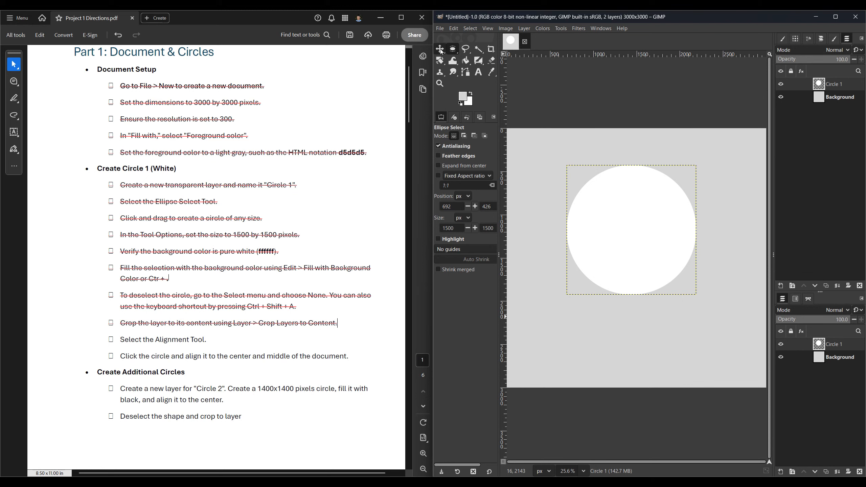
Activate the Align and Distribute tool and strike through the Alignment Tool direction in the PDF.
key(ctrl)
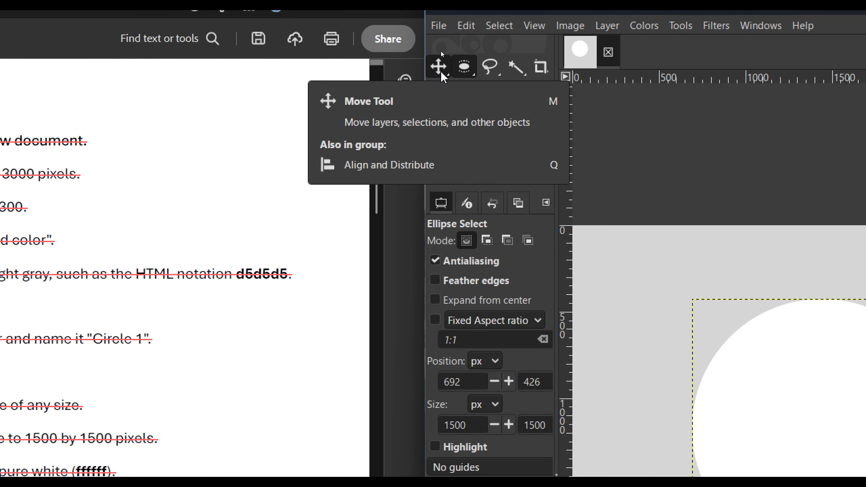
right_click(442, 71)
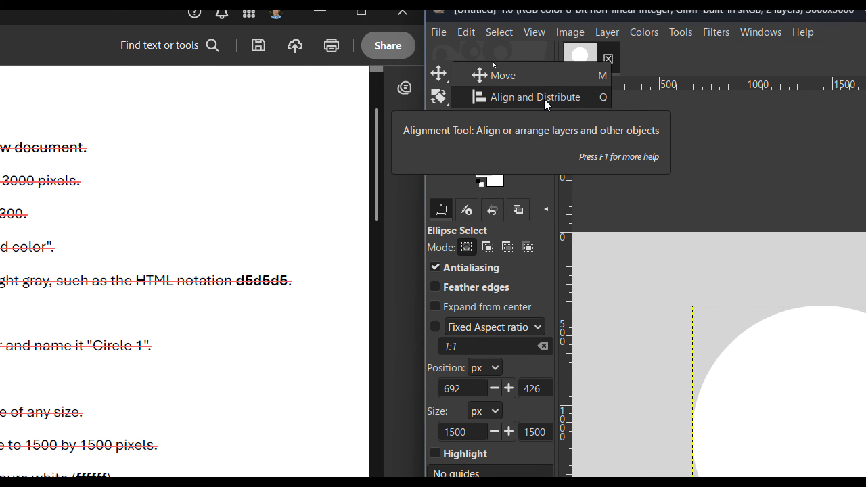
click(546, 99)
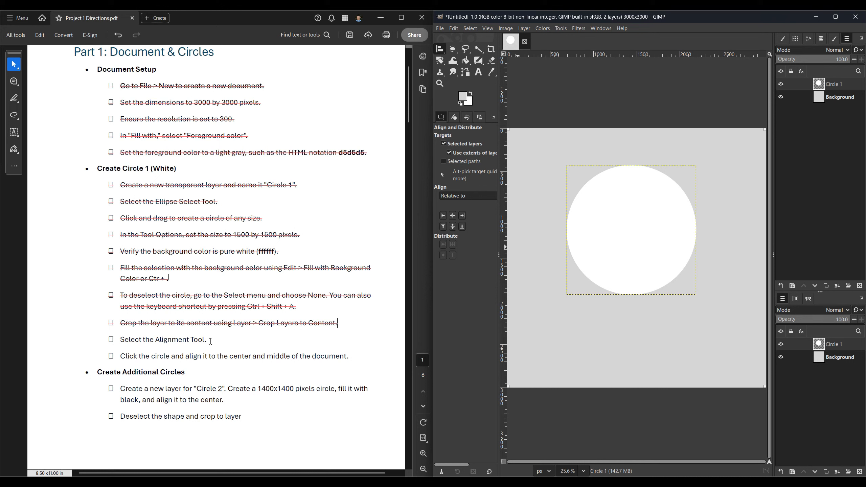
drag(210, 340, 99, 341)
click(159, 355)
Align the Circle 1 layer to the center and middle of the document, and strike through that direction in the PDF.
click(453, 216)
click(453, 228)
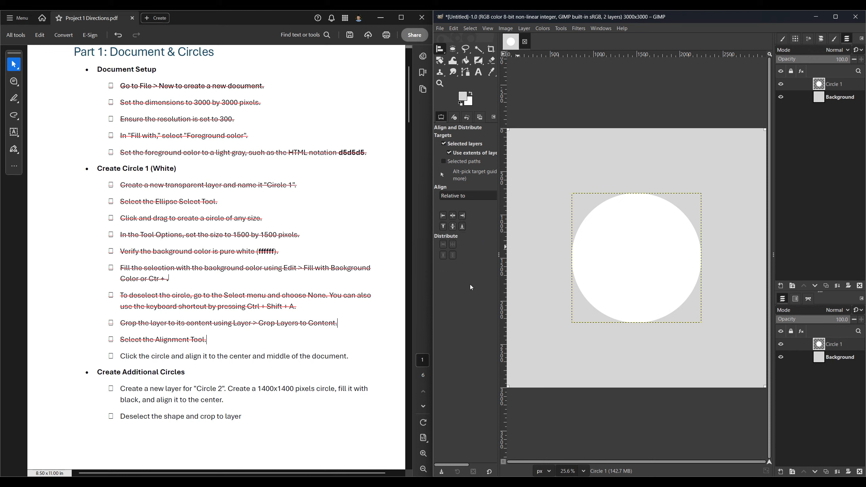
drag(349, 357, 95, 356)
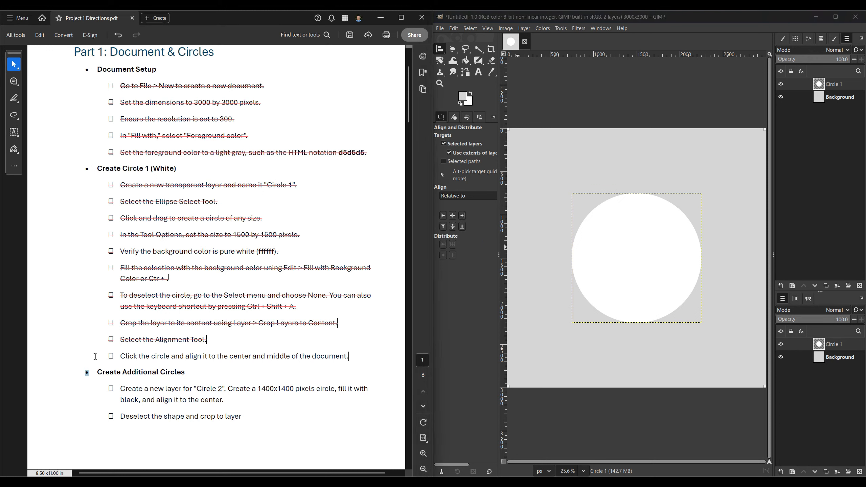
click(167, 374)
Look over the Create Additional Circles directions in the PDF, and view the example logo3.png from the Archive folder in File Explorer.
scroll(184, 361, down, 3)
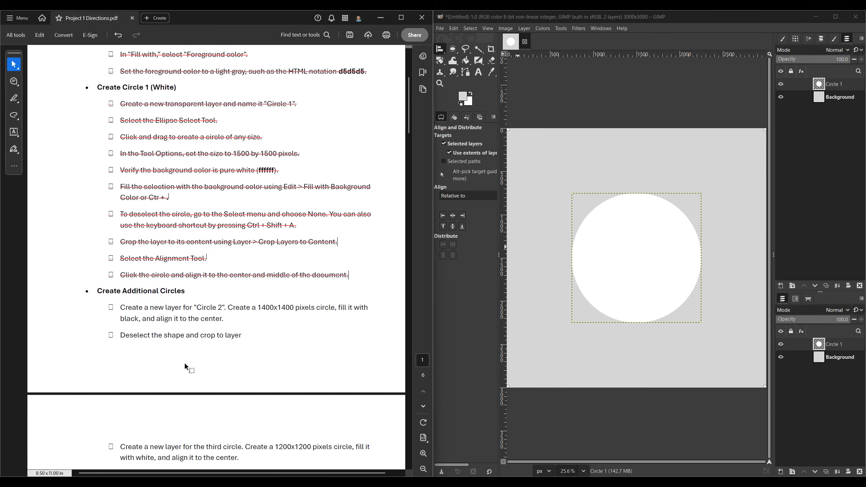
scroll(185, 365, down, 5)
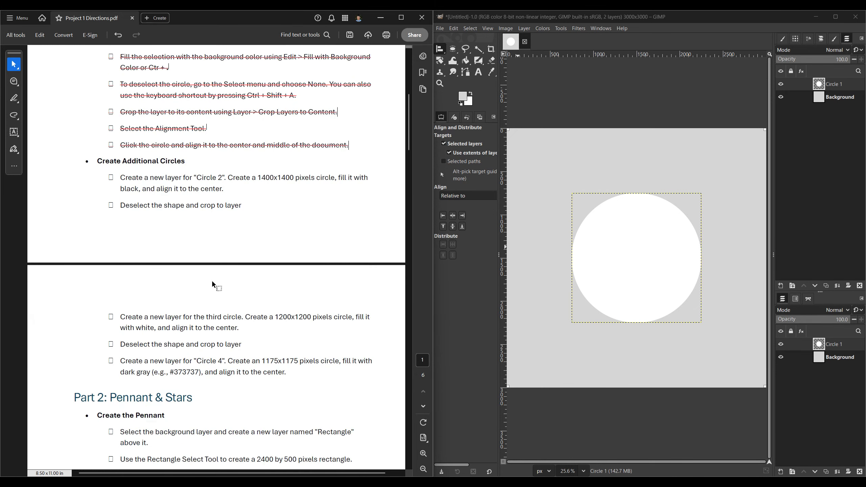
scroll(213, 285, down, 2)
scroll(213, 281, up, 1)
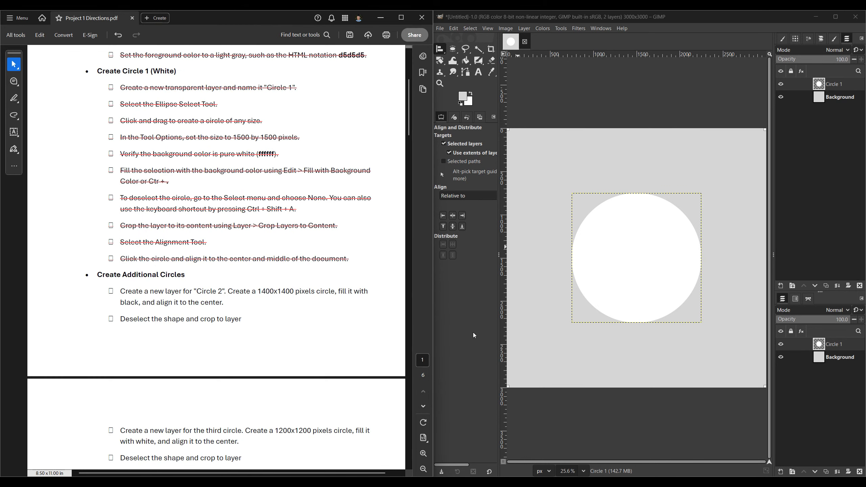
key(alt+Tab)
click(581, 221)
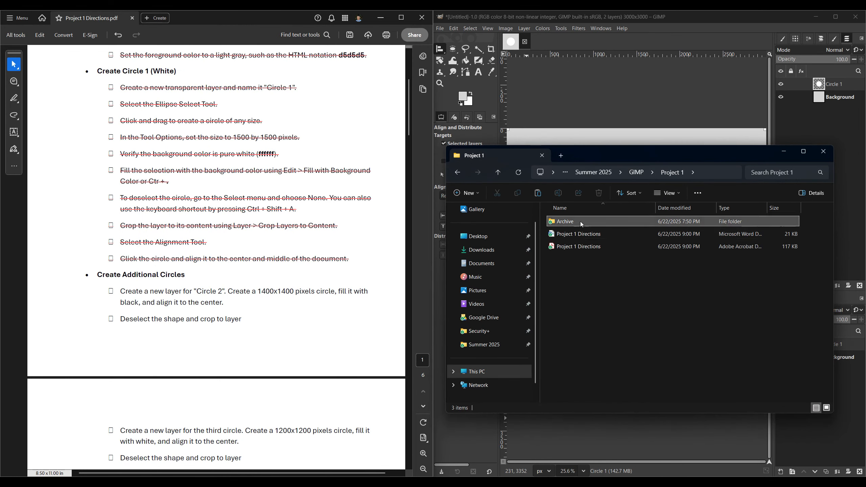
double_click(580, 221)
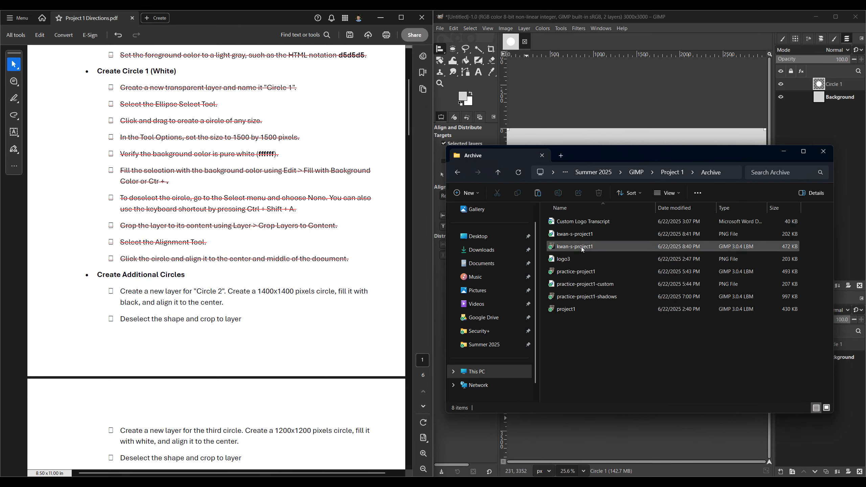
click(579, 258)
double_click(581, 259)
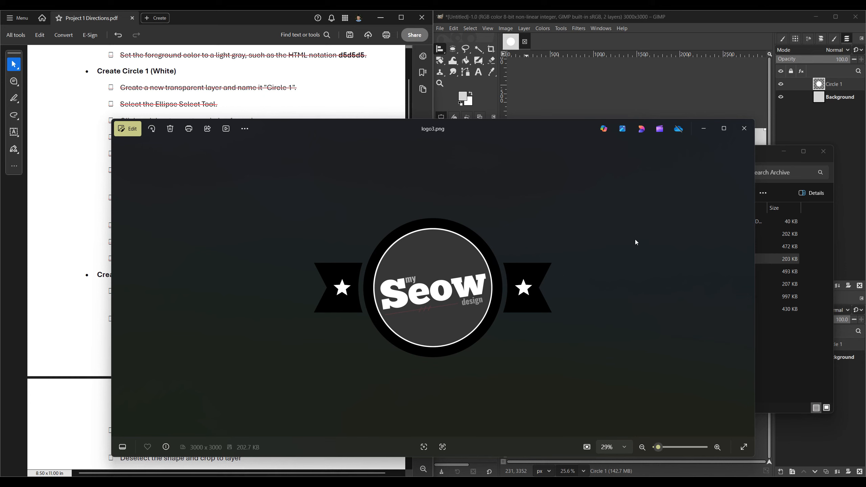
click(744, 129)
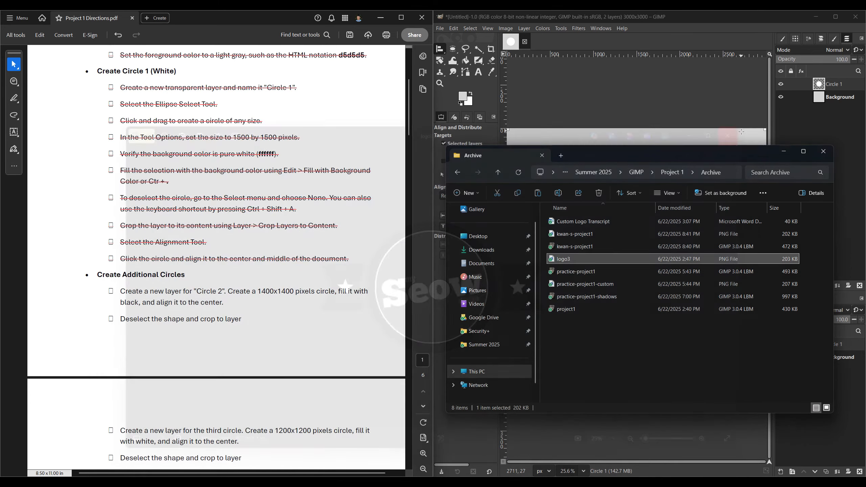
click(784, 152)
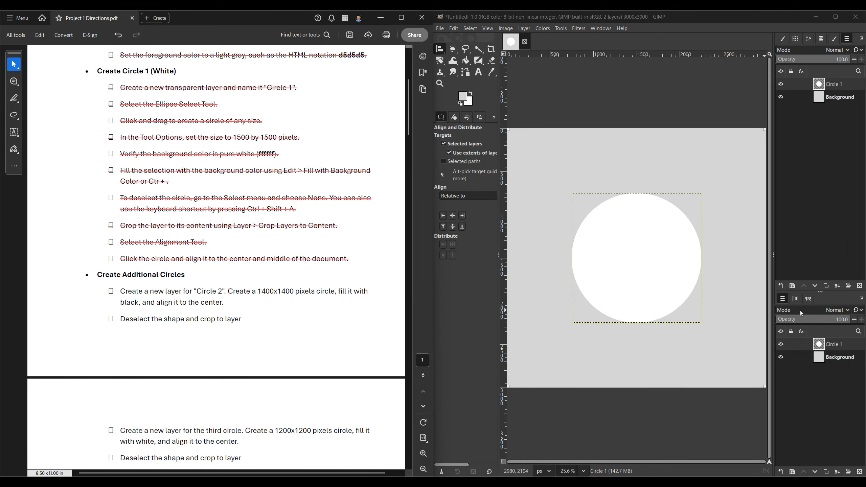
Create a new transparent layer named "Circle 2" above the Circle 1 layer.
click(781, 285)
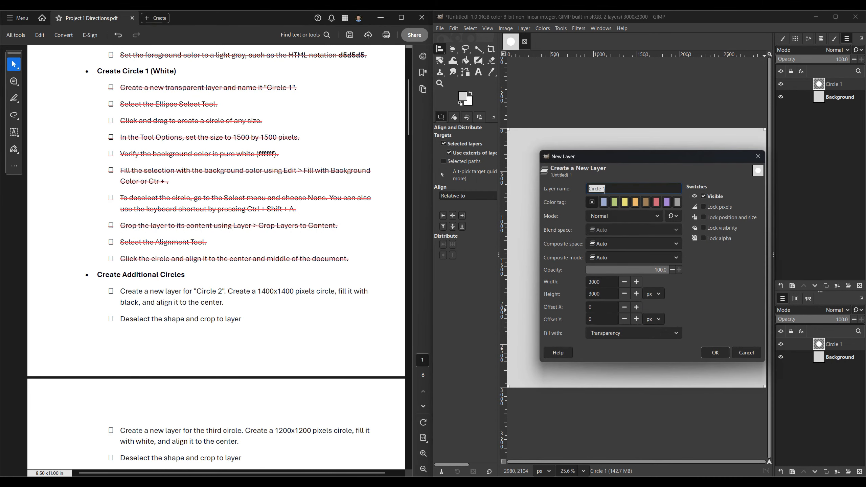
click(616, 188)
key(BackSpace)
text(2)
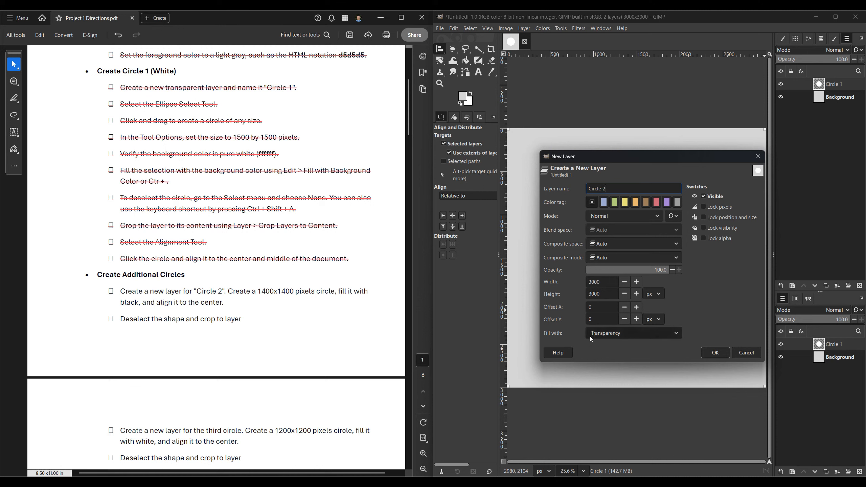
click(719, 354)
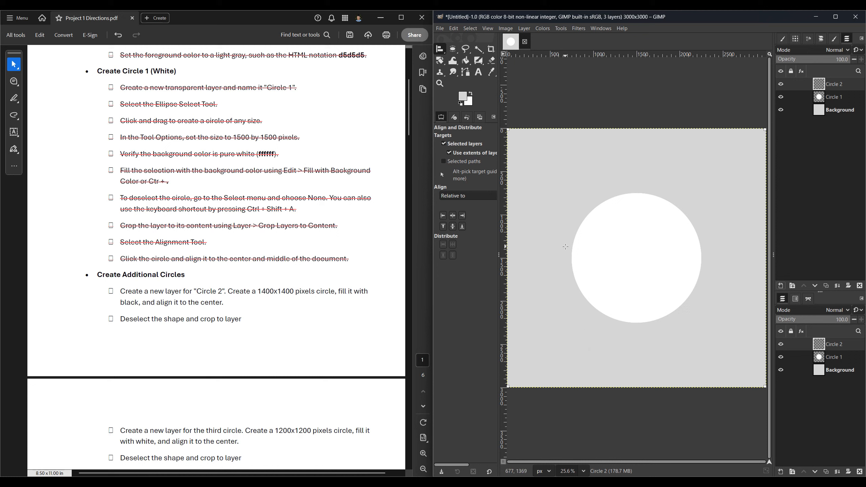
Draw an elliptical selection over the upper-left part of Circle 1 and set its size to 1400 by 1400 pixels.
drag(106, 292, 134, 293)
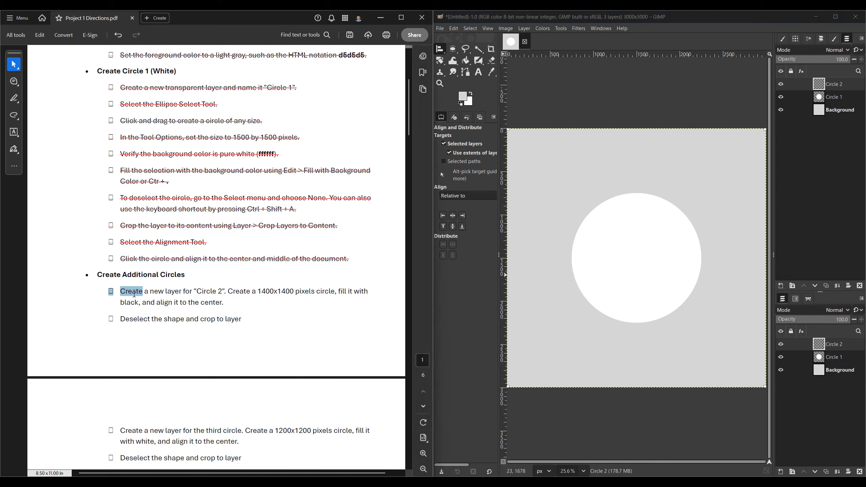
click(322, 295)
key(e)
click(561, 167)
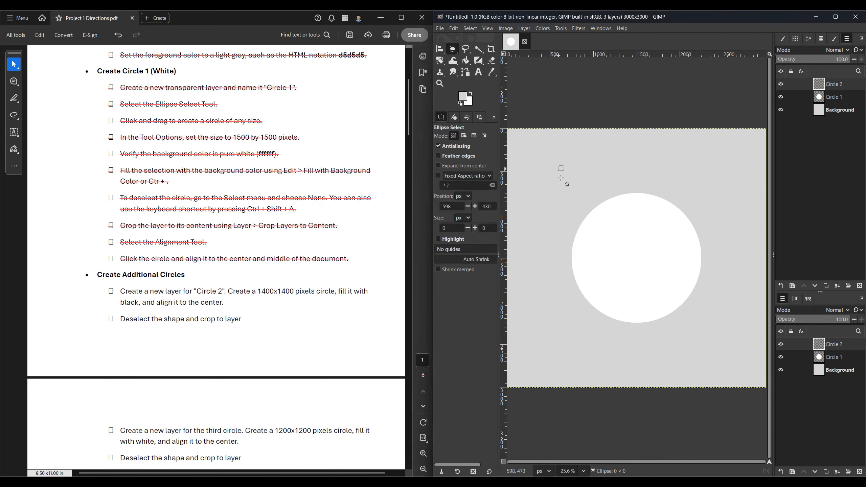
drag(559, 166, 642, 250)
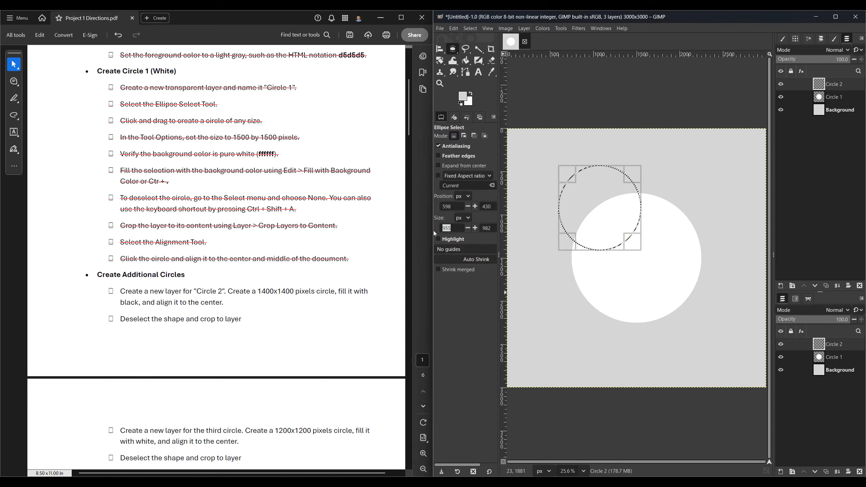
text(1400)
key(Tab)
text(1400)
key(Tab)
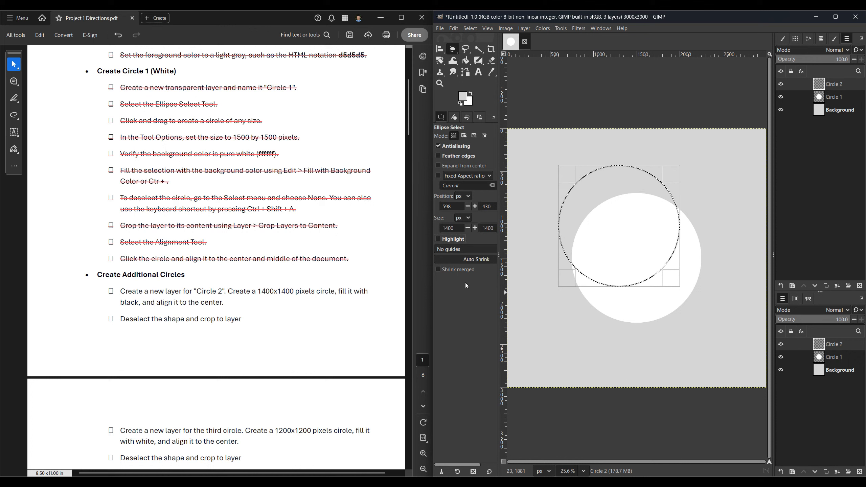
Reset the colors to black and white, then fill the selection on Circle 2 with the black foreground color and deselect it.
click(461, 103)
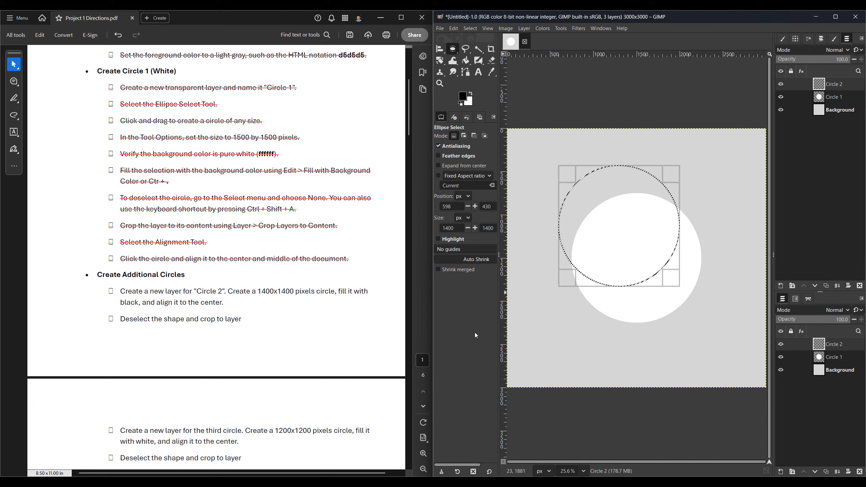
key(ctrl)
key(ctrl+comma)
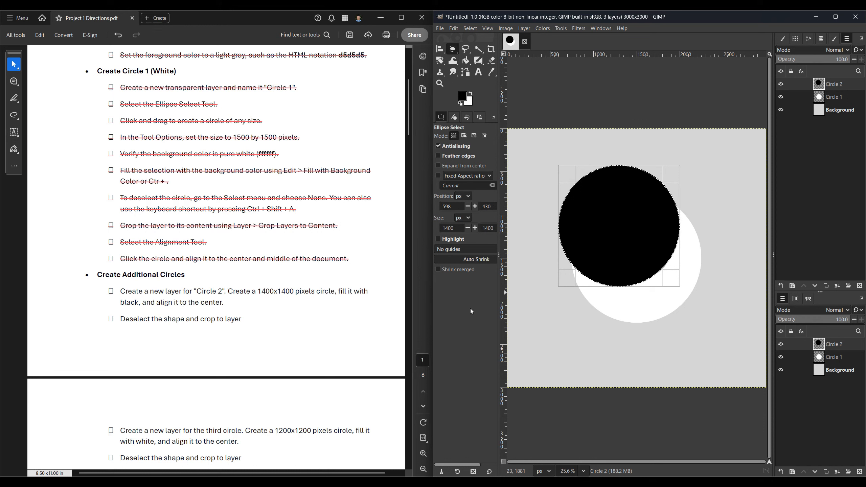
key(ctrl+shift)
key(ctrl+shift+a)
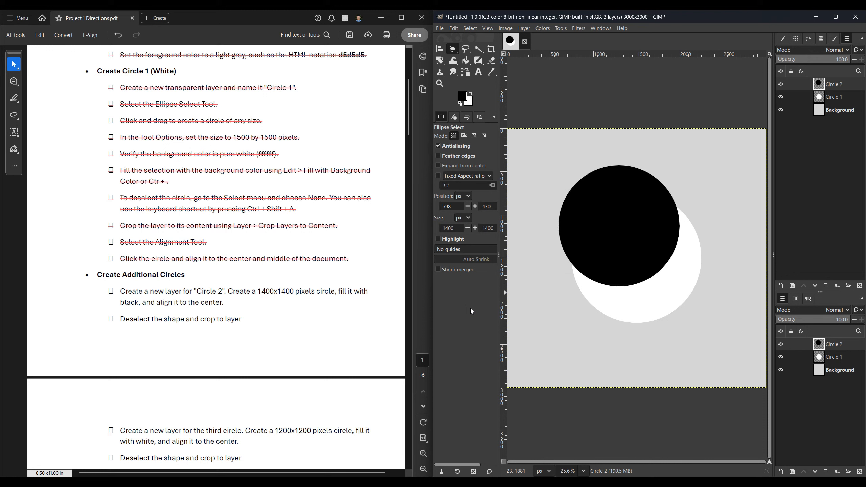
Crop the Circle 2 layer to its content and align it to the center and middle of the document.
click(524, 29)
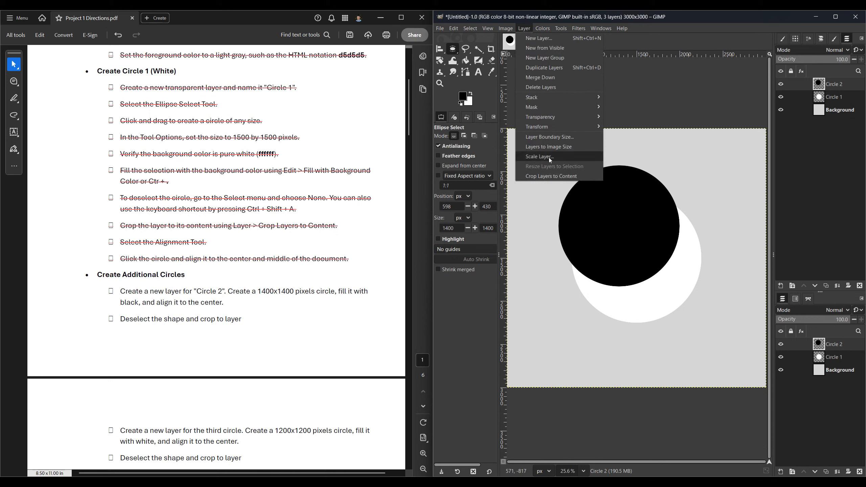
click(548, 178)
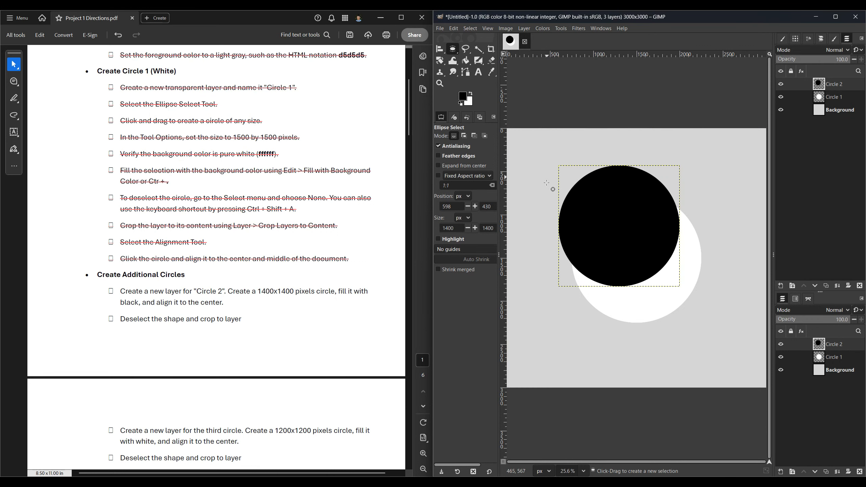
key(q)
click(453, 215)
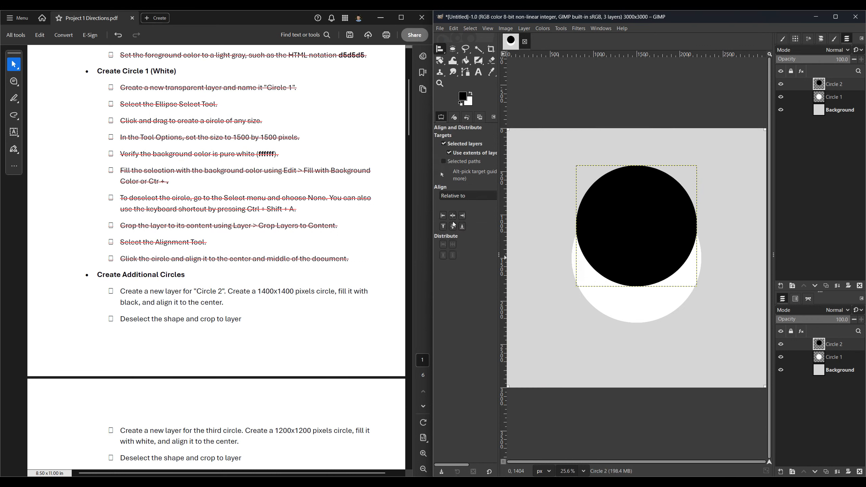
click(453, 226)
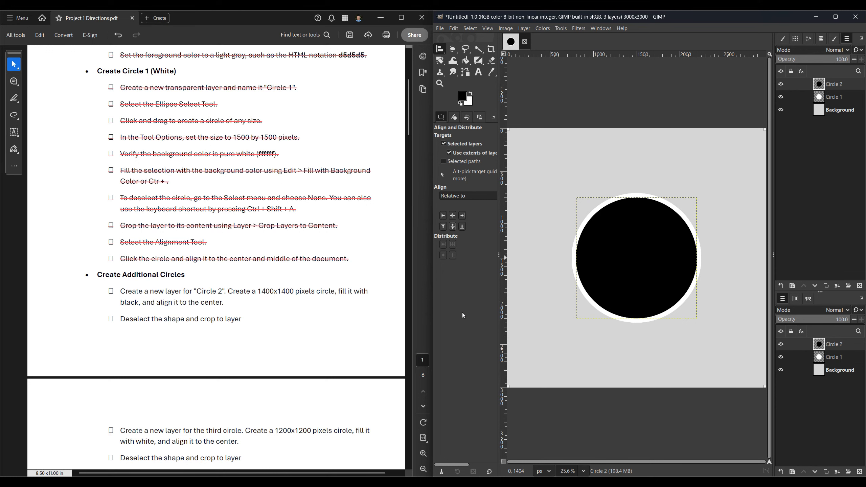
Strike through the Circle 2 direction and the deselect-and-crop direction below it in the PDF.
scroll(298, 329, down, 3)
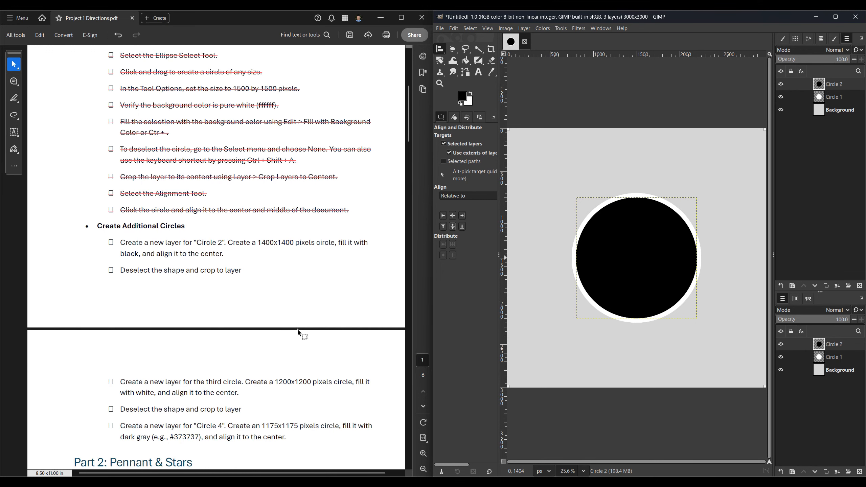
scroll(297, 329, down, 1)
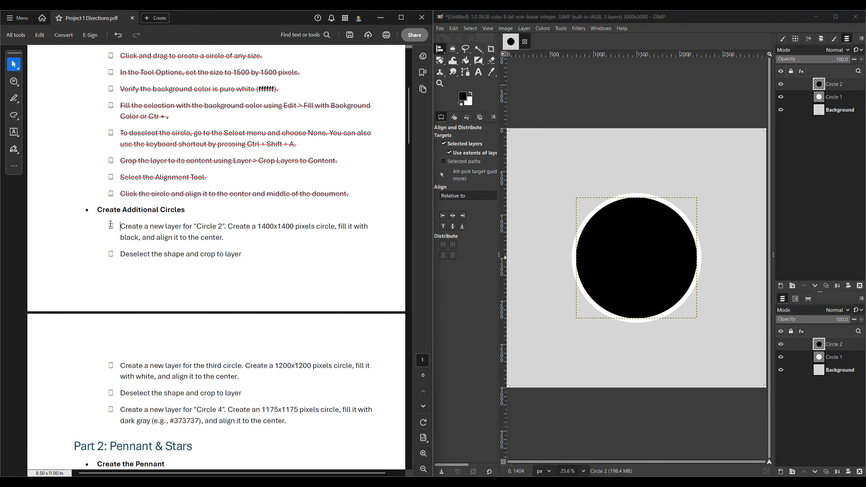
drag(108, 226, 243, 245)
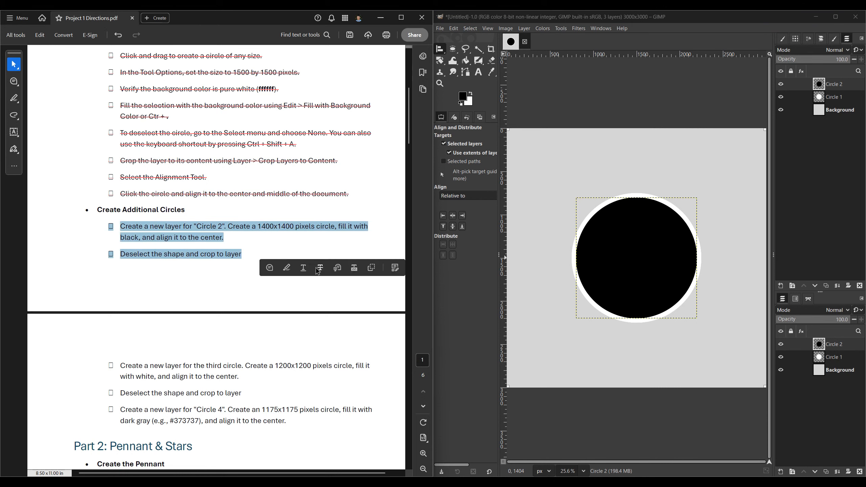
click(319, 270)
Create a new transparent layer named "Circle 3" above the Circle 2 layer.
scroll(312, 269, down, 5)
scroll(310, 268, down, 1)
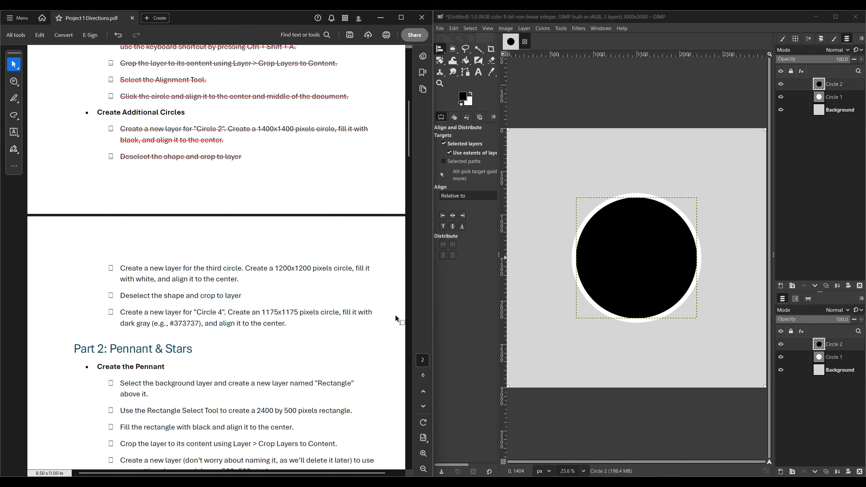
click(781, 286)
text(Circle 3)
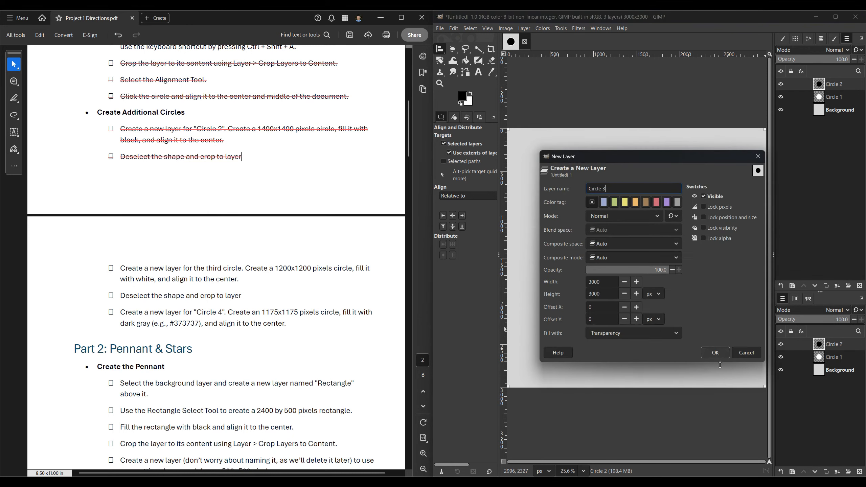
click(715, 354)
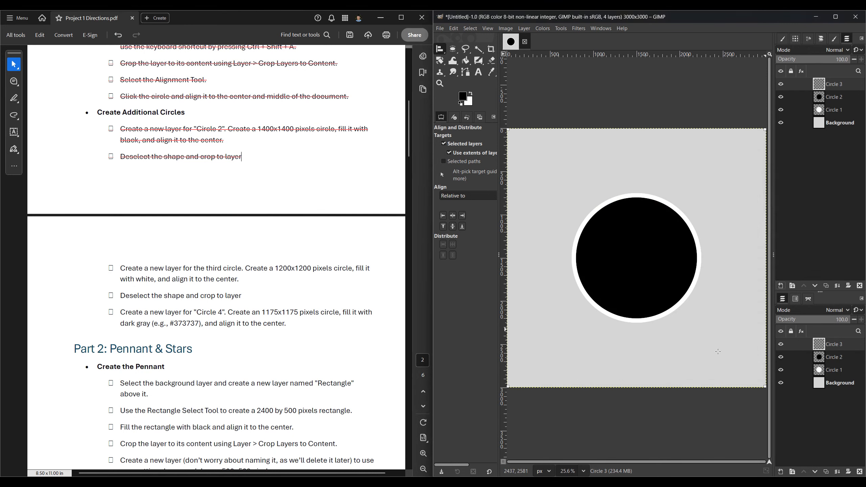
Draw an elliptical selection overlapping the upper left of the black circle and set its size to 1200 by 1200 pixels.
click(452, 49)
drag(549, 149, 644, 245)
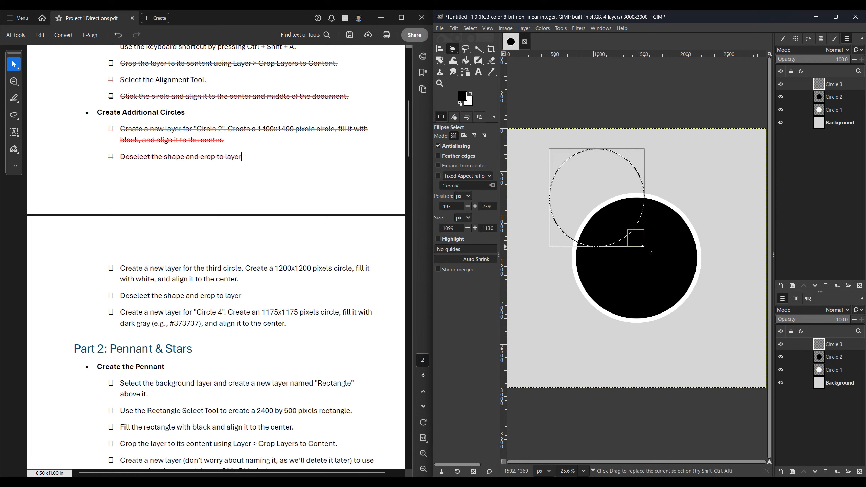
click(460, 229)
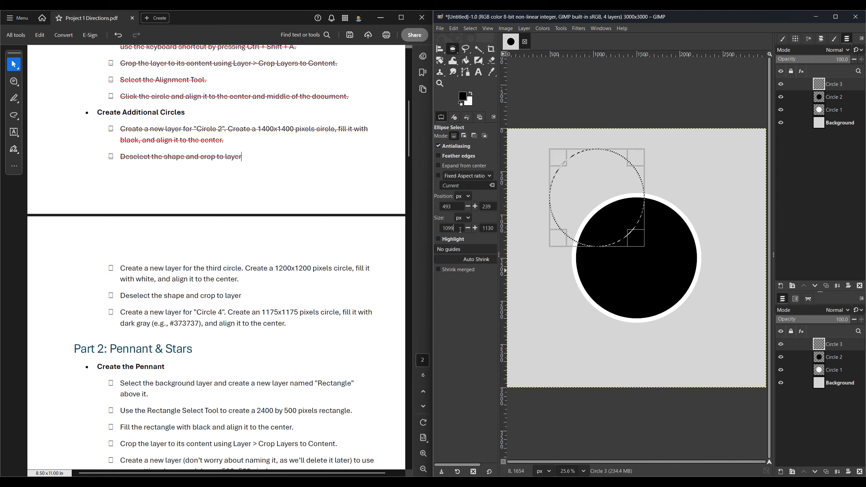
drag(460, 230, 424, 228)
text(1200)
key(Tab)
text(120)
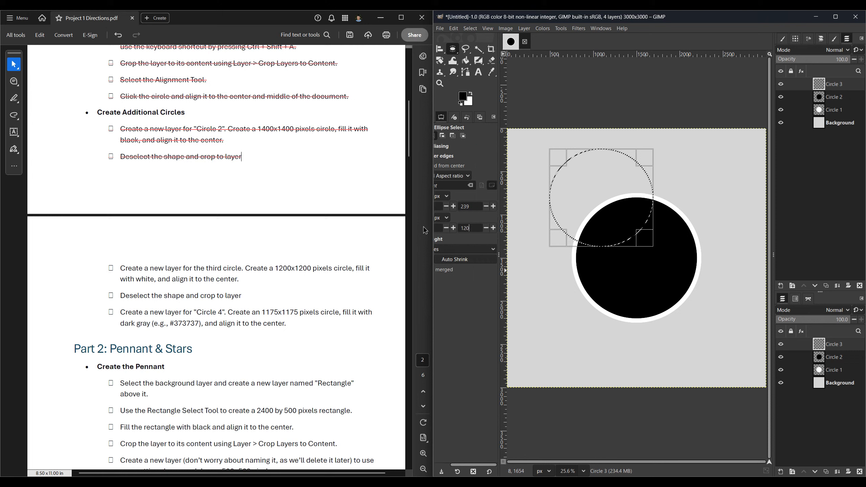
text(0)
key(Return)
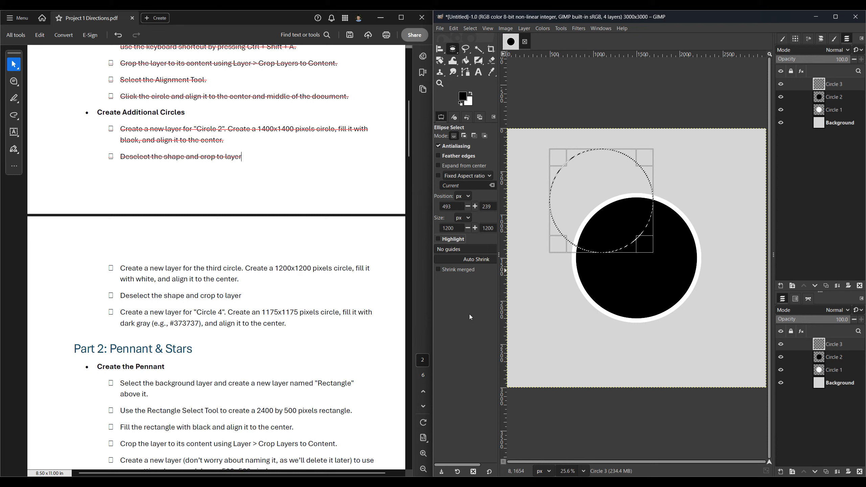
Fill the selection on Circle 3 with the white background color and deselect it.
key(ctrl+period)
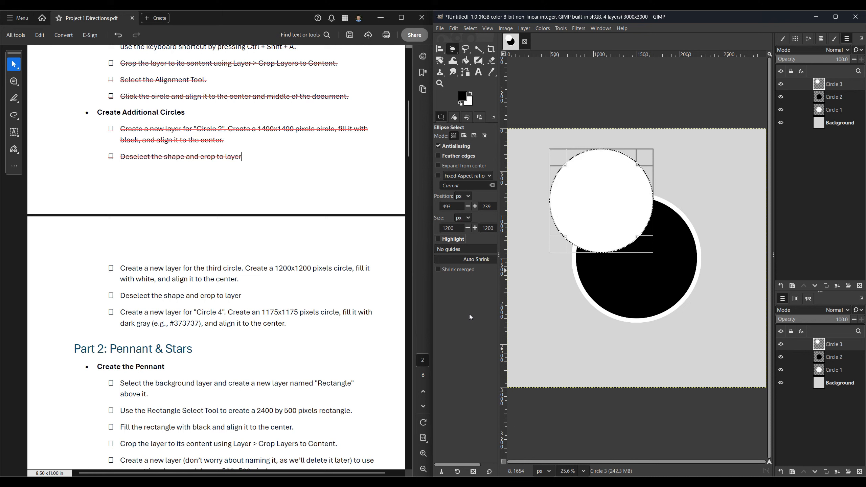
key(ctrl+shift+a)
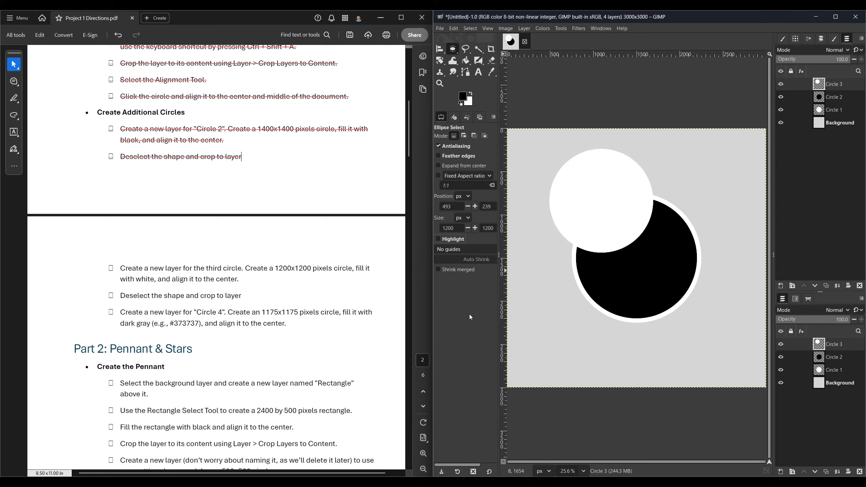
Crop the Circle 3 layer to its content and align it to the center and middle of the document.
click(531, 31)
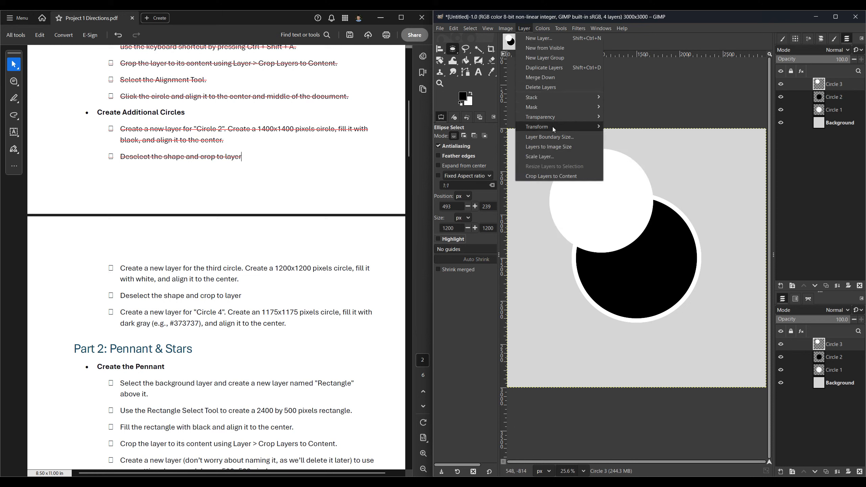
click(555, 175)
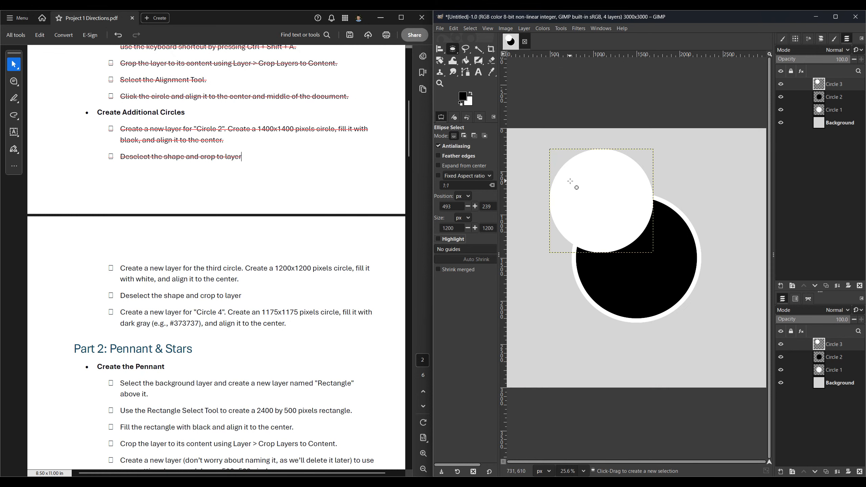
key(q)
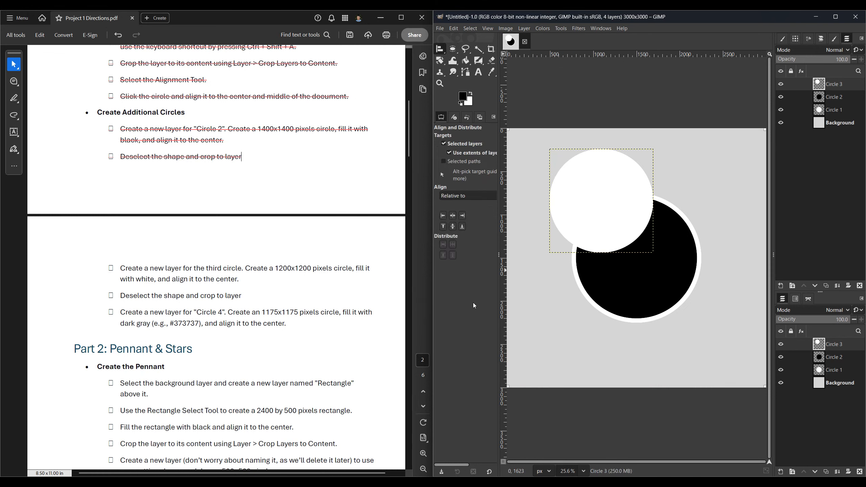
click(452, 216)
click(453, 226)
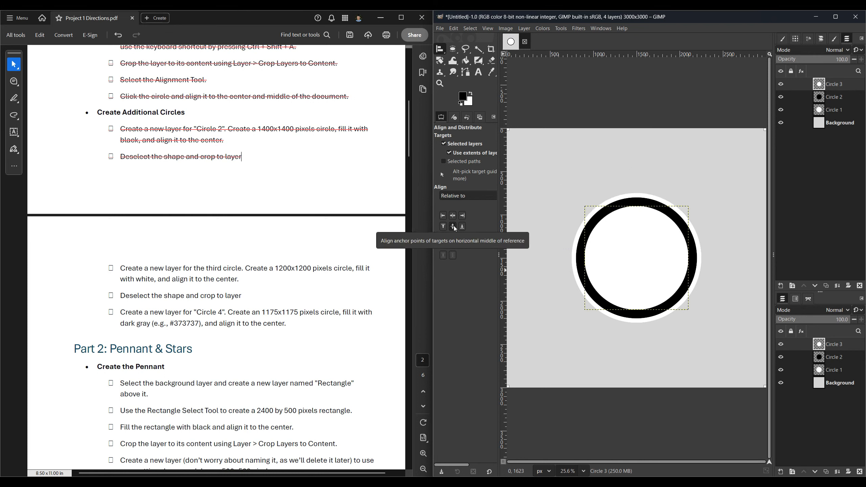
Strike through the third circle direction and the deselect-and-crop direction below it in the PDF.
drag(109, 266, 256, 292)
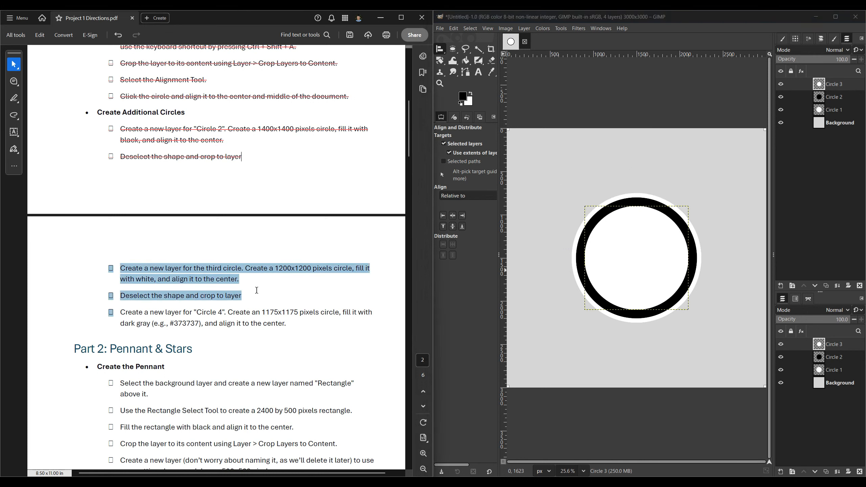
click(204, 292)
drag(106, 266, 243, 295)
click(308, 284)
Create a new transparent layer named "Circle 4" above the Circle 3 layer.
scroll(322, 284, down, 3)
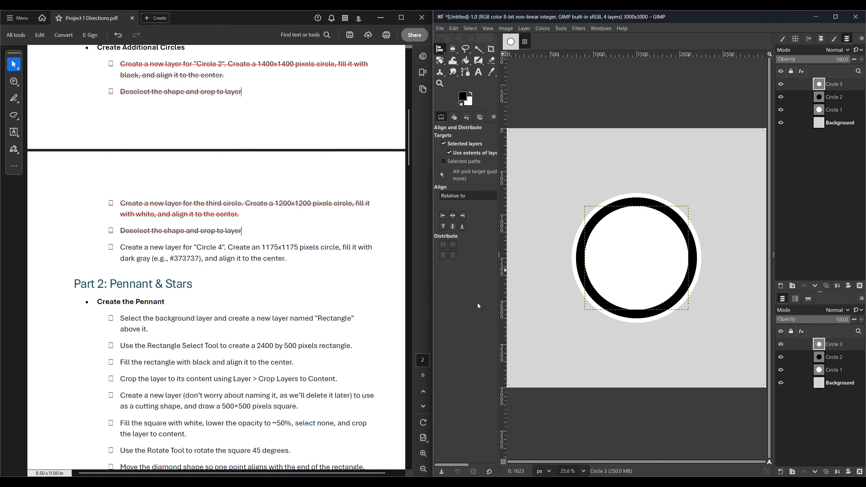
click(780, 285)
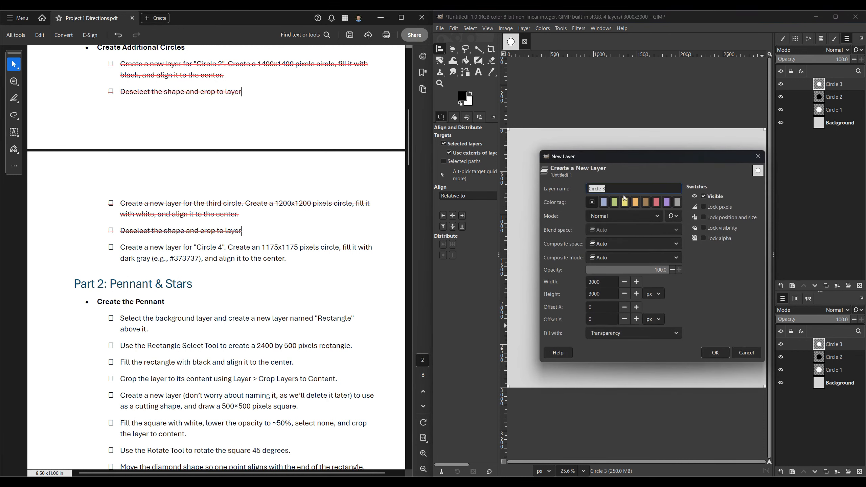
click(623, 193)
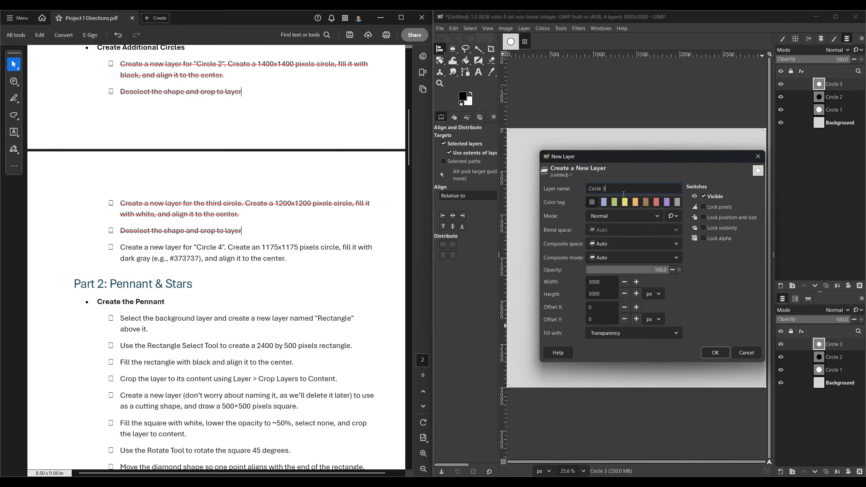
click(716, 353)
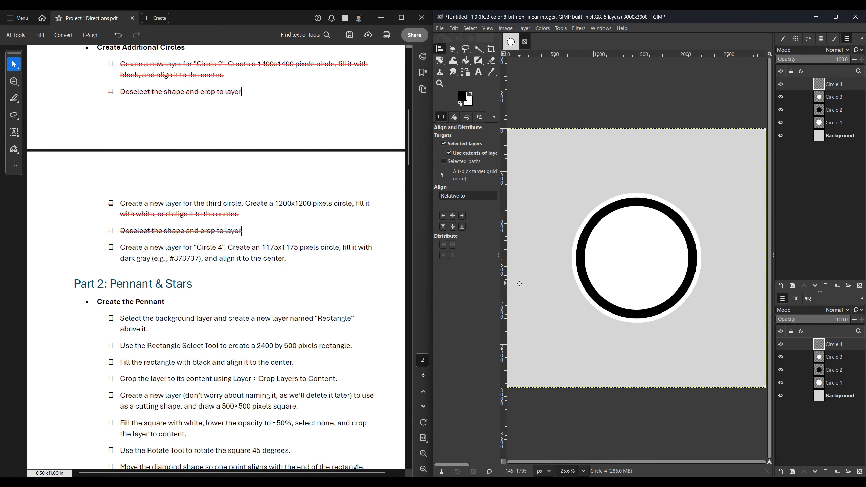
Draw an elliptical selection on the Circle 4 layer and set its size to 1175 by 1175 px.
key(e)
drag(554, 152, 635, 248)
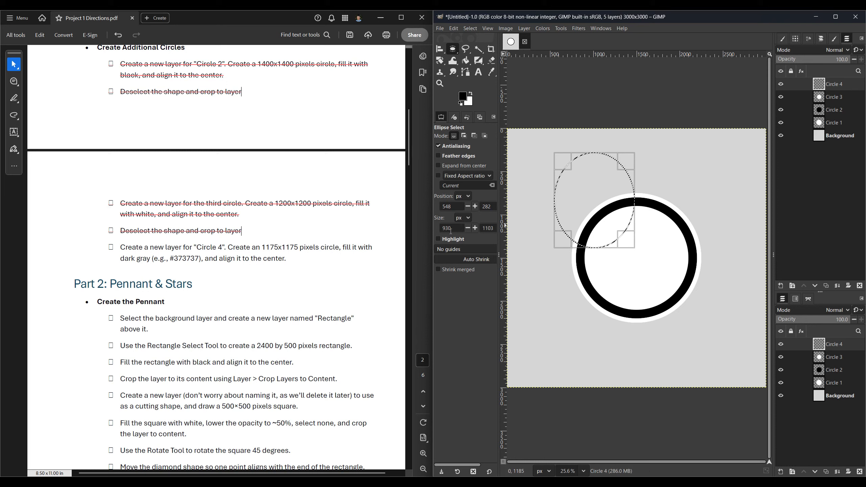
drag(456, 228, 420, 230)
text(1175)
key(Tab)
text(1175)
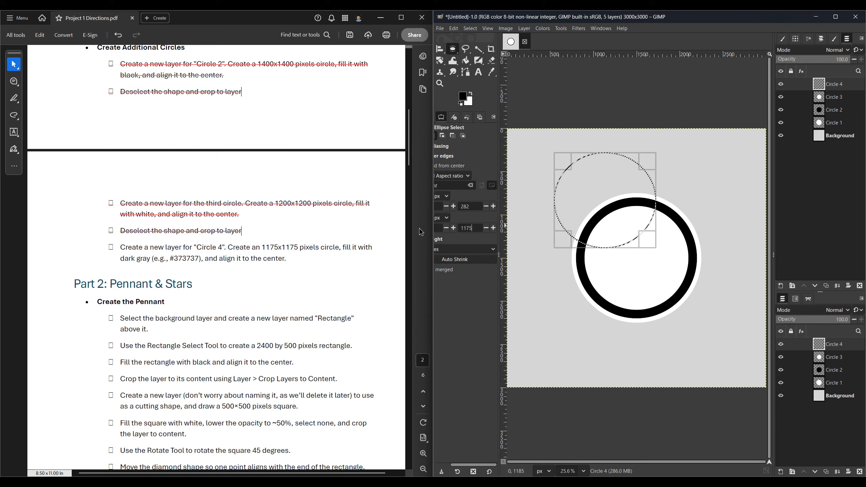
key(Tab)
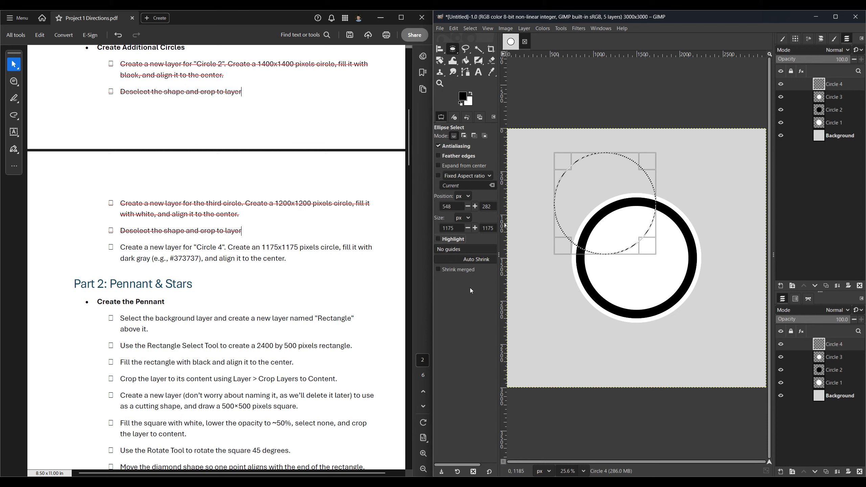
Set the foreground color to 373737, fill the circular selection on Circle 4 with it, and deselect.
click(463, 99)
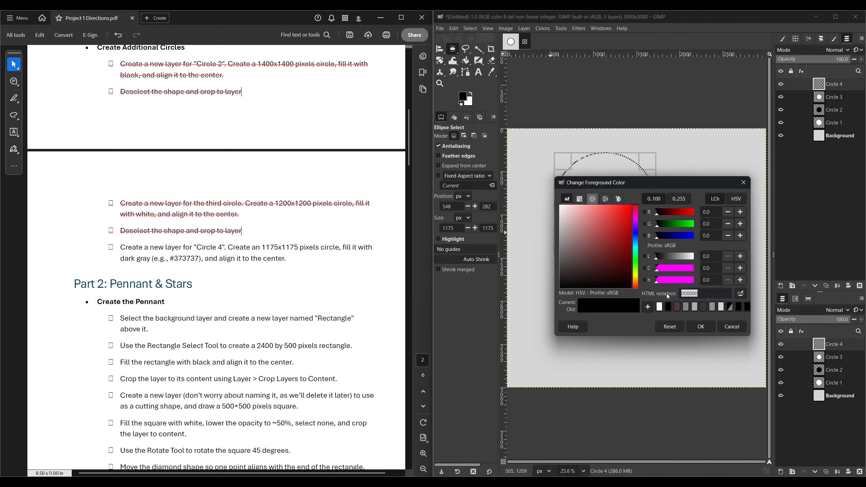
text(373737)
click(700, 328)
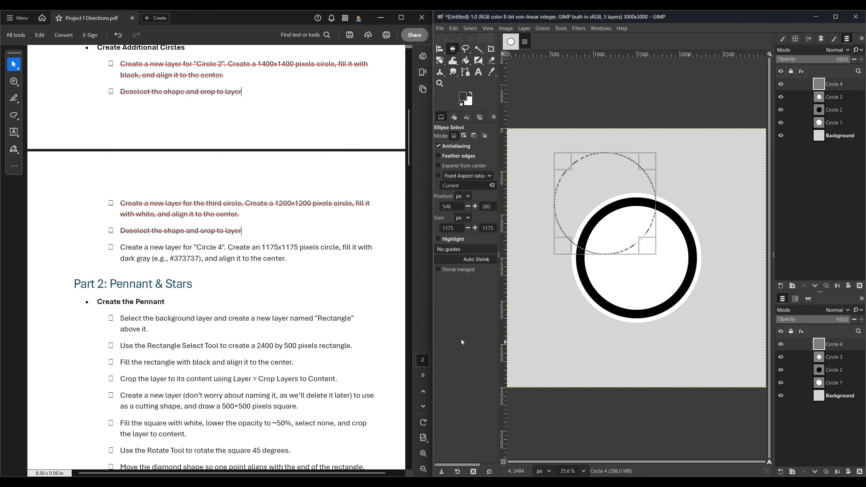
key(ctrl)
key(ctrl+comma)
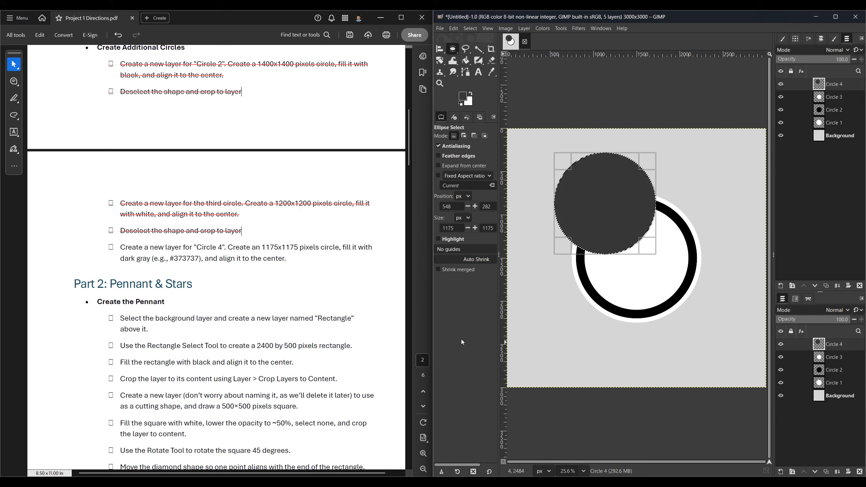
key(ctrl+shift+a)
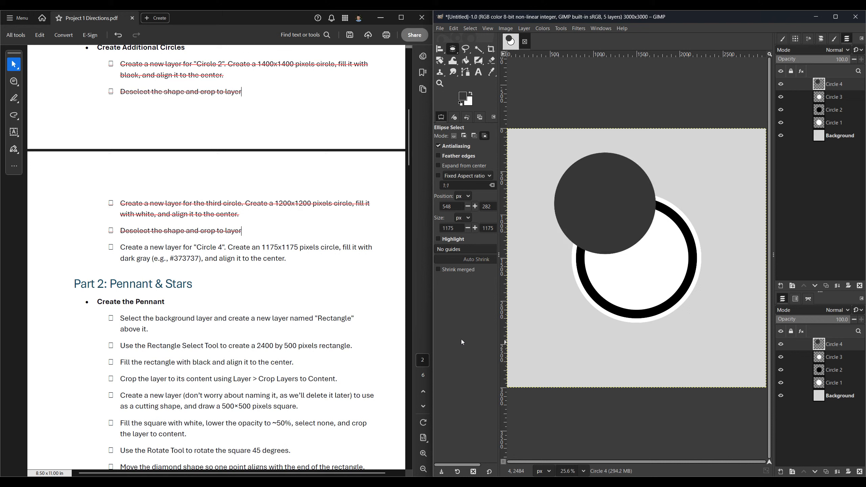
Crop the Circle 4 layer to its content and align it to the horizontal and vertical center of the image.
click(524, 28)
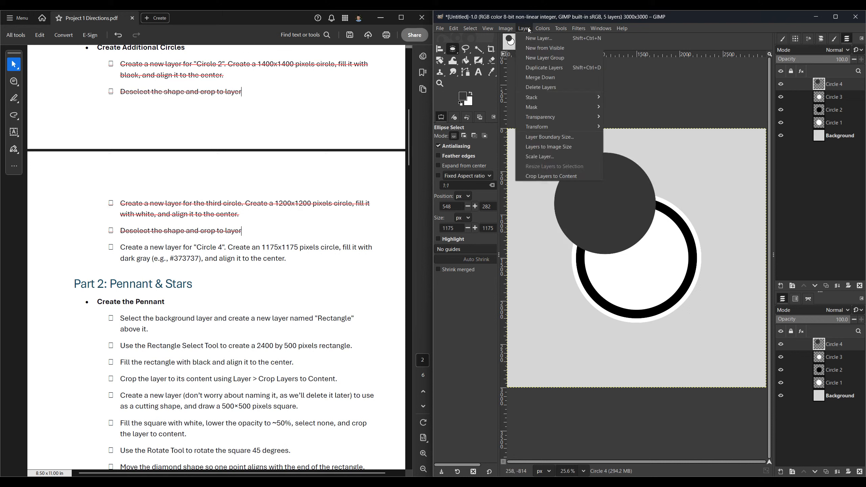
click(553, 176)
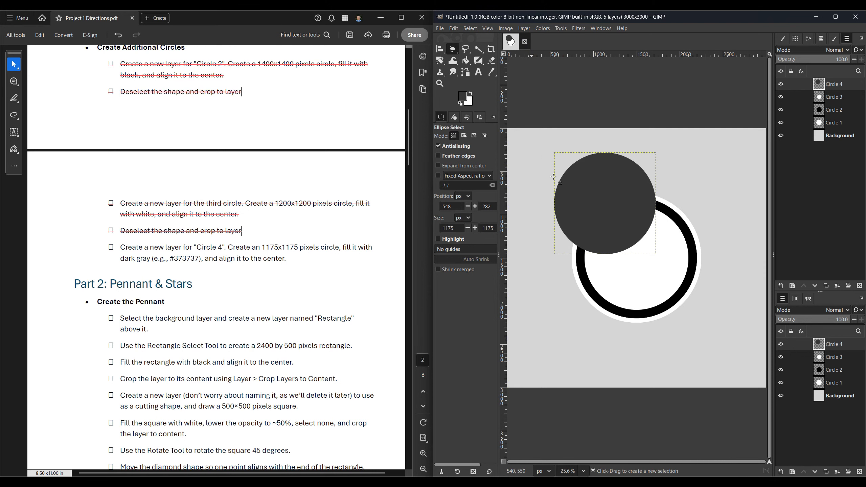
key(q)
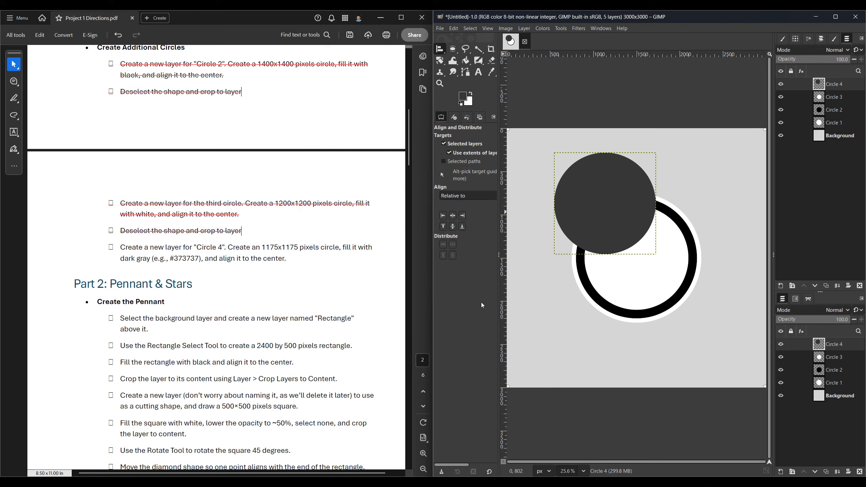
click(452, 215)
click(452, 227)
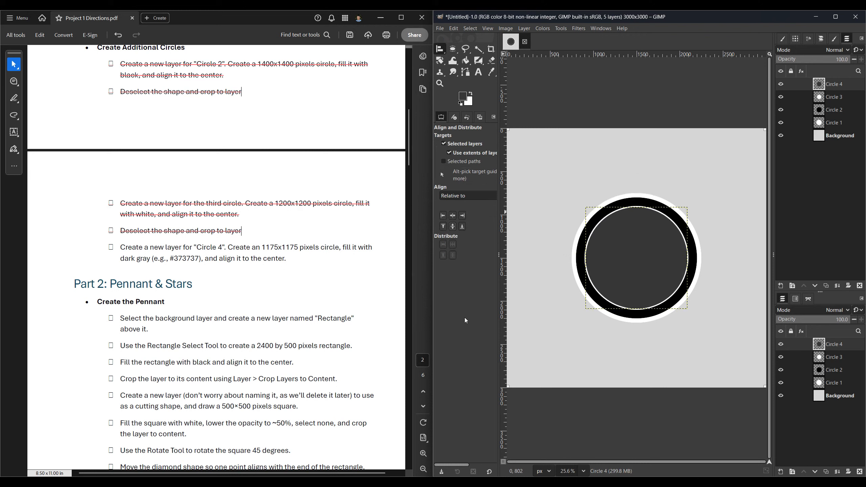
Strike through the Circle 4 direction in the Project 1 Directions PDF.
drag(293, 260, 119, 248)
key(Delete)
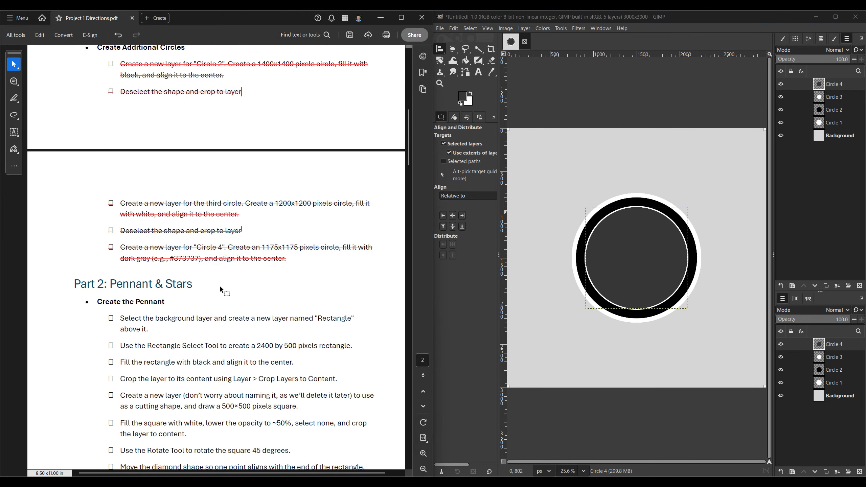
scroll(220, 284, down, 5)
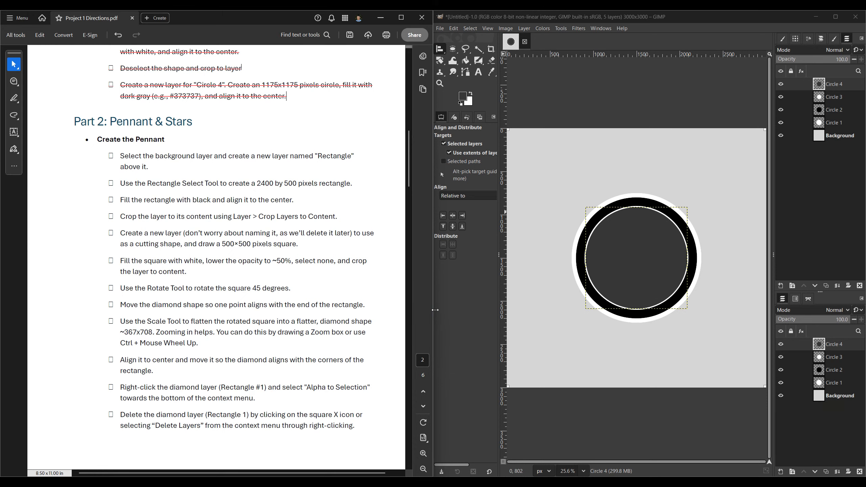
In GIMP, create a new transparent 3000 by 3000 px layer named "Rectangle" above Circle 4.
mouse_move(435, 310)
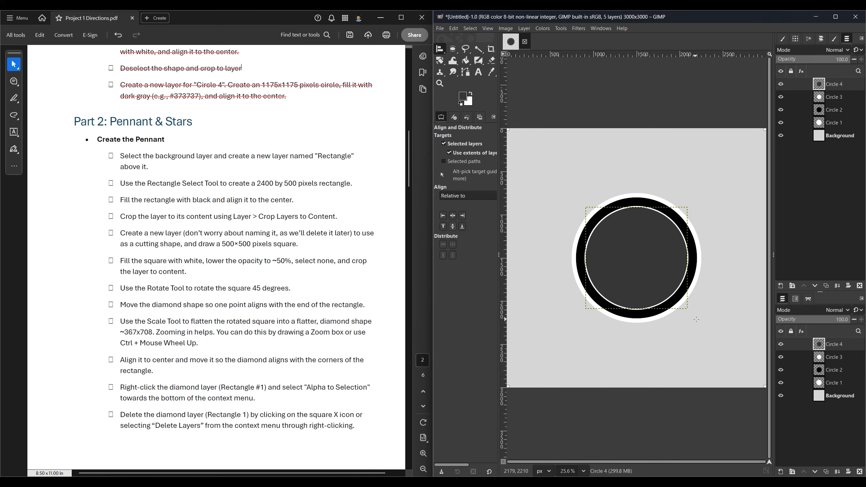
click(780, 286)
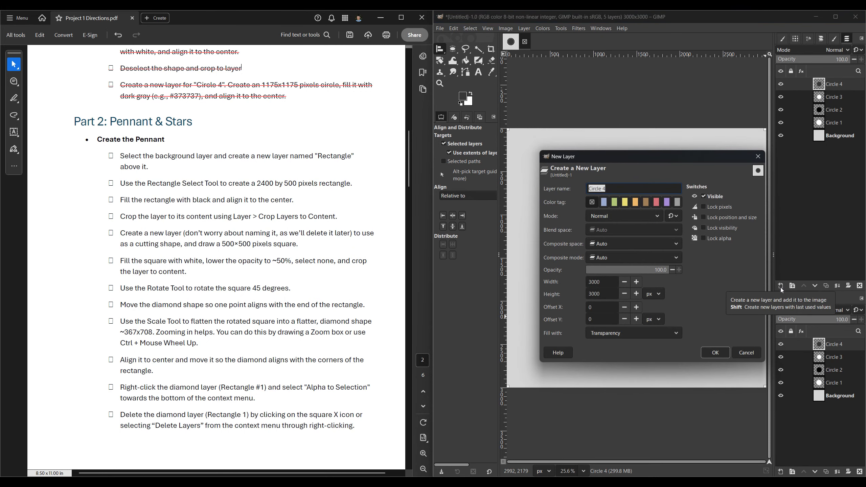
text(Rectangle)
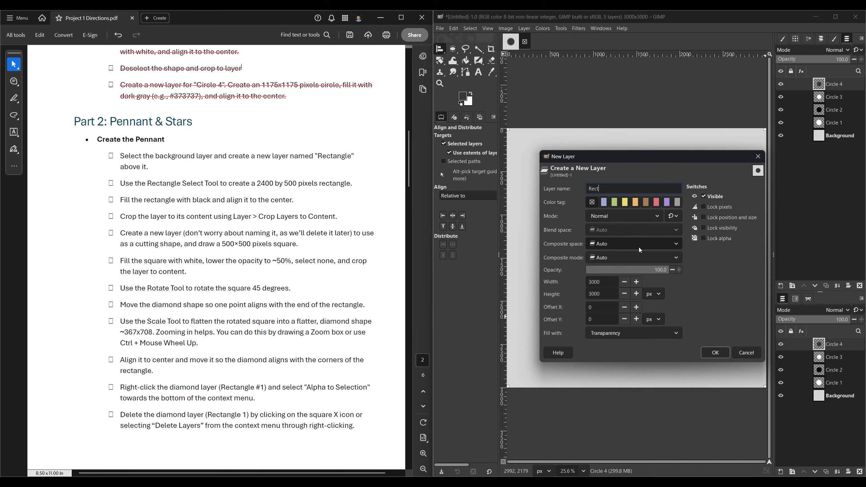
click(716, 352)
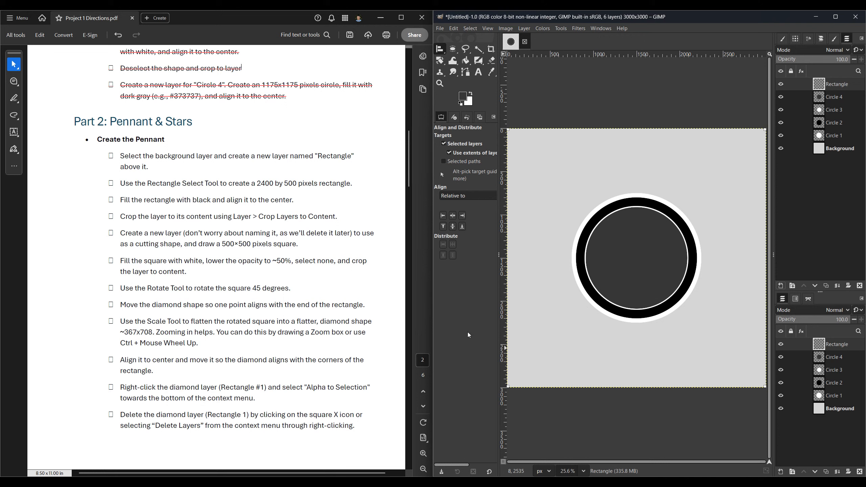
Draw a rectangular selection across the upper part of the circles and set its size to 2400 by 500 px.
key(r)
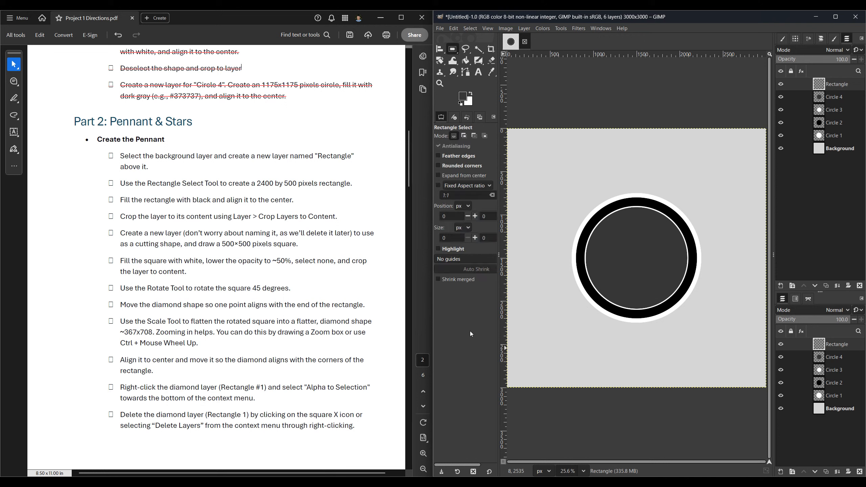
drag(540, 179, 747, 229)
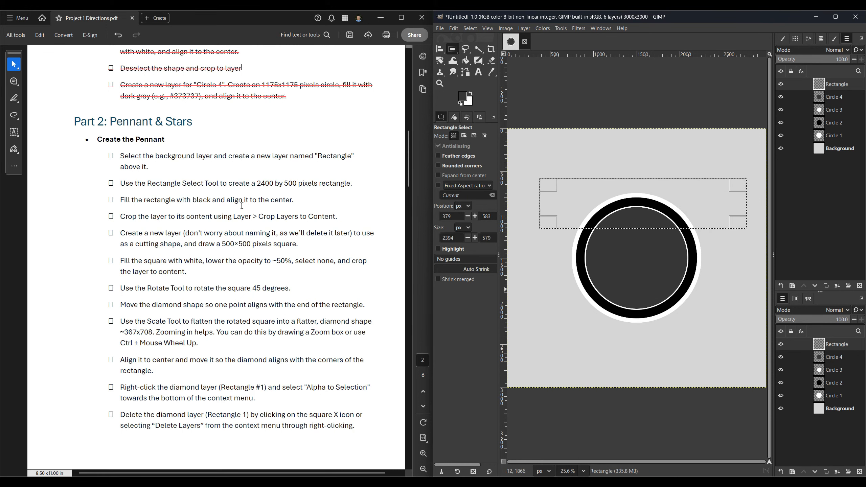
click(456, 236)
key(Tab)
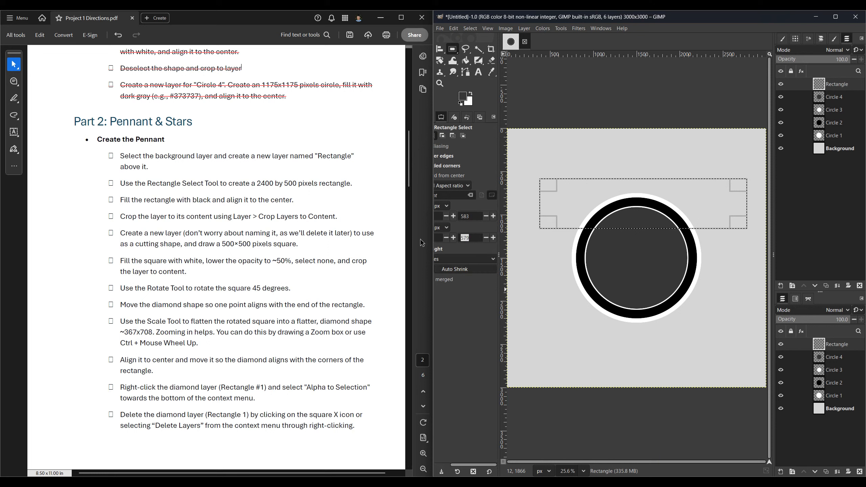
text(500)
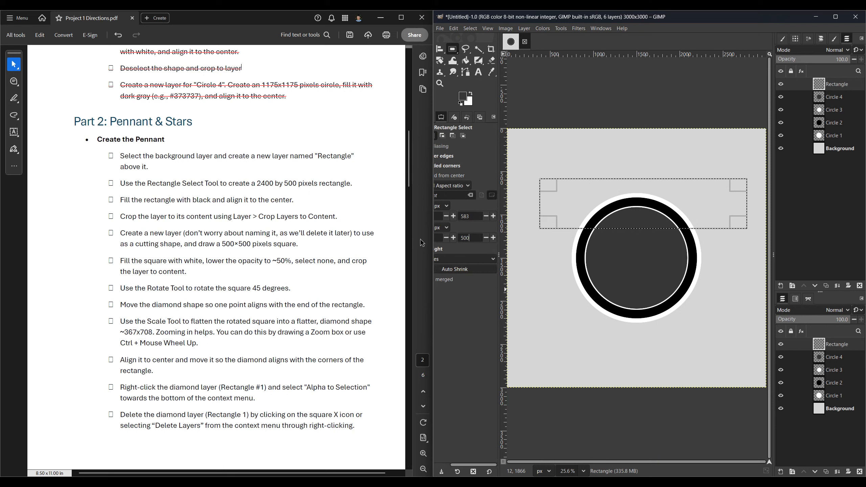
key(Return)
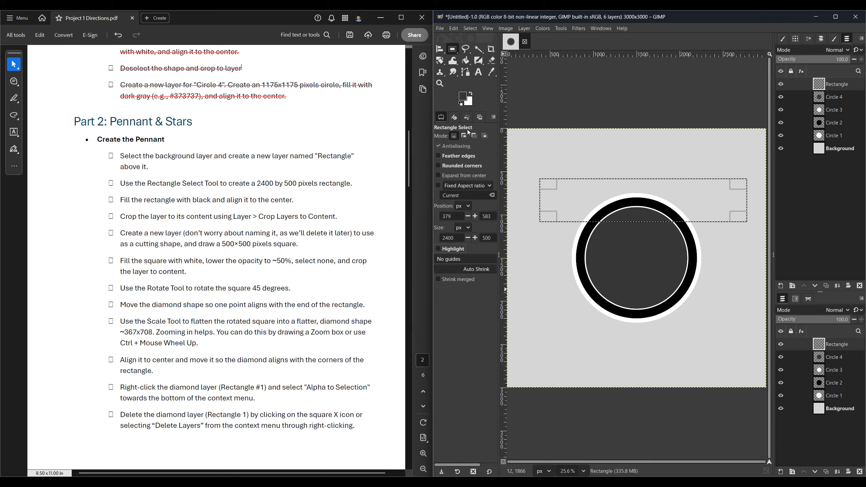
Reset the foreground color to black, fill the rectangular selection on the Rectangle layer with it, and deselect.
click(460, 103)
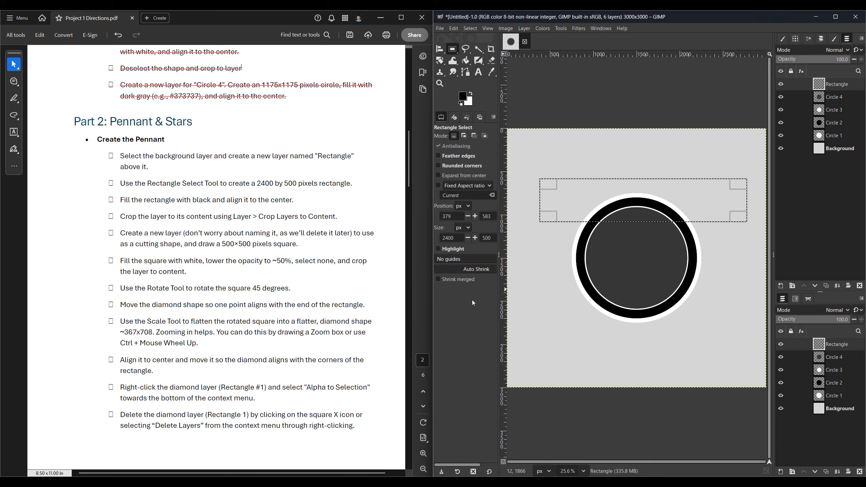
key(ctrl+comma)
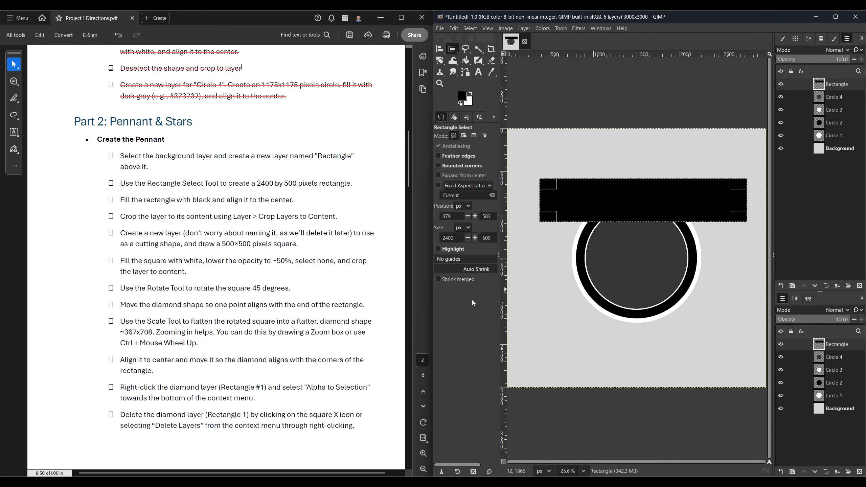
key(shift+ctrl+a)
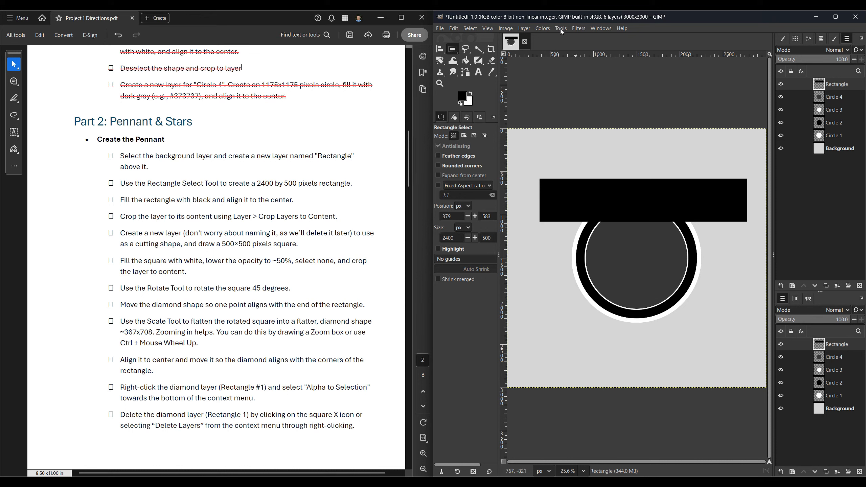
Crop the Rectangle layer to its content and align it to the horizontal and vertical center of the image.
click(527, 30)
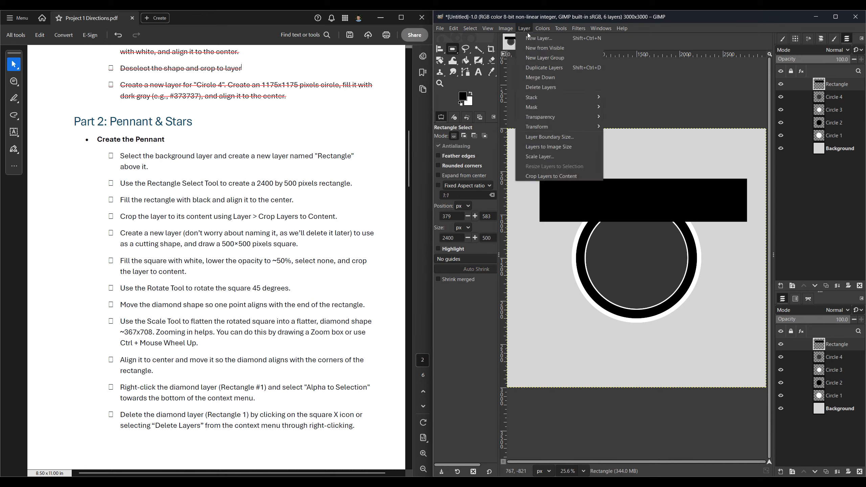
click(551, 176)
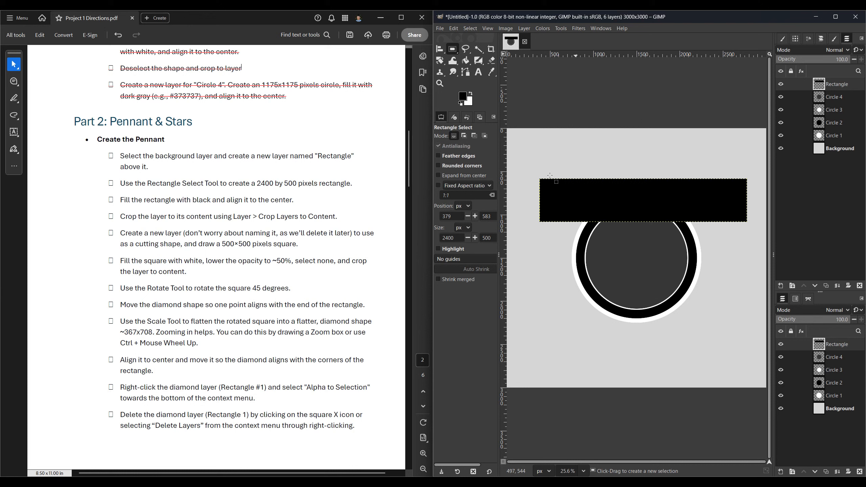
key(q)
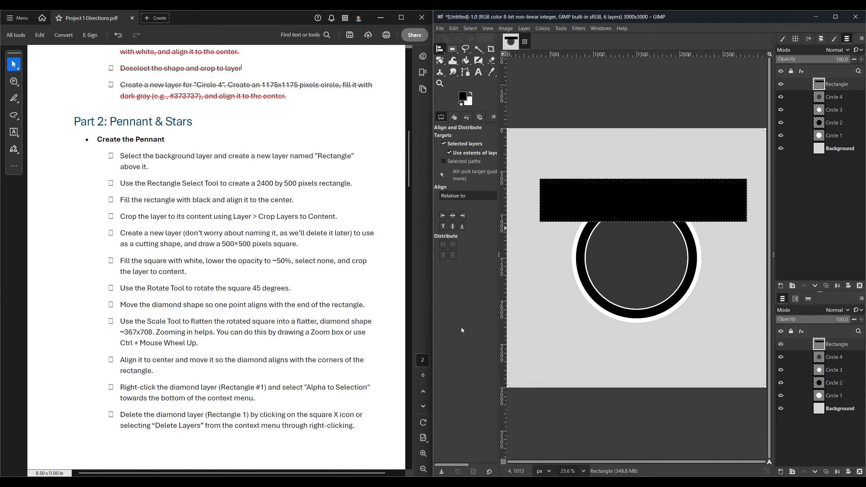
click(452, 215)
click(452, 226)
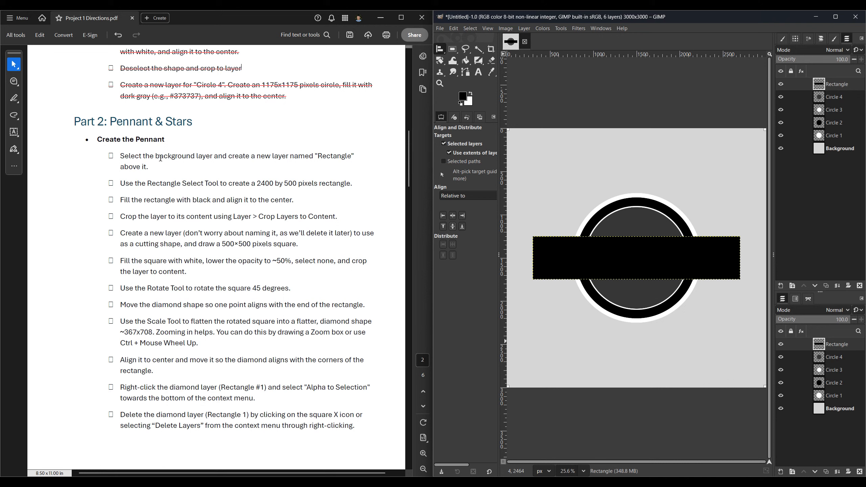
click(835, 151)
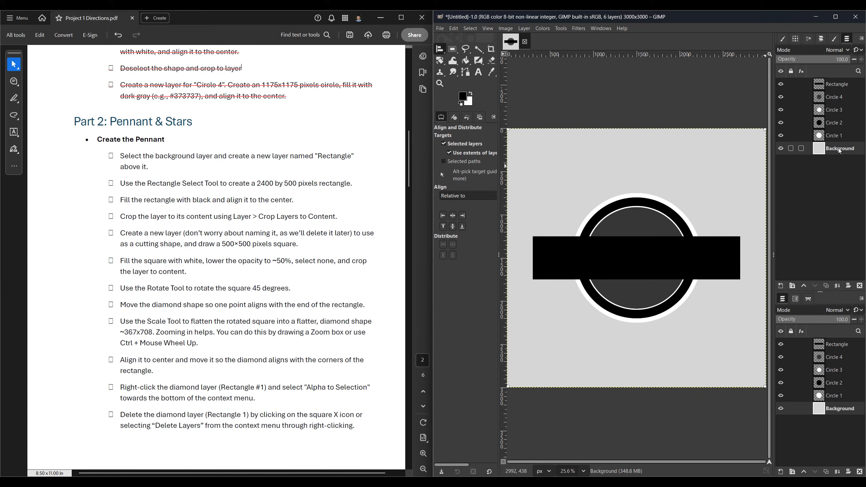
double_click(807, 258)
click(728, 349)
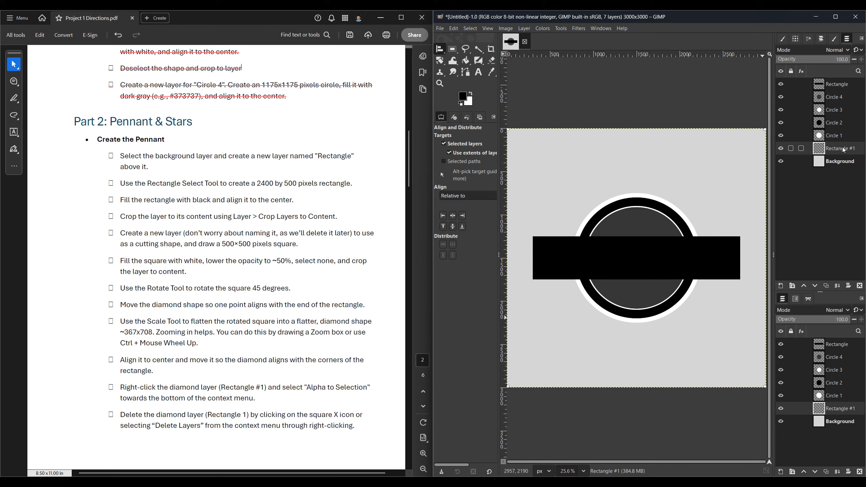
click(859, 286)
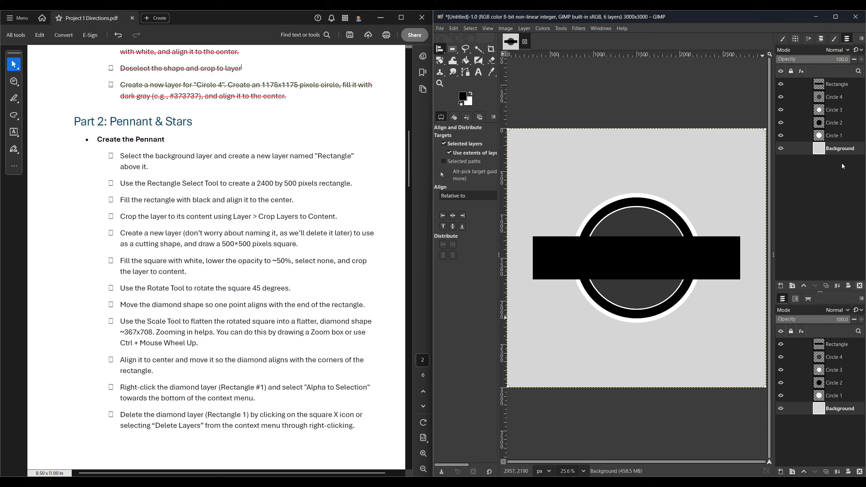
Move the Rectangle layer below Circle 1 so it sits directly above the Background layer.
click(840, 84)
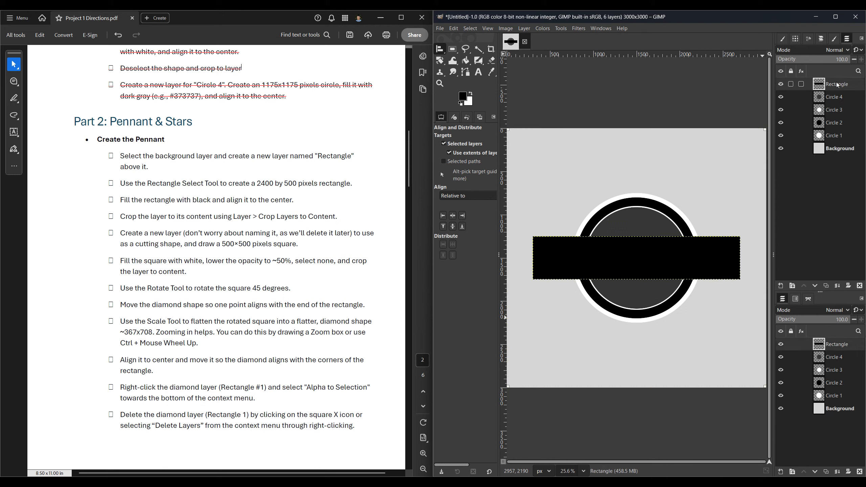
drag(838, 85, 839, 144)
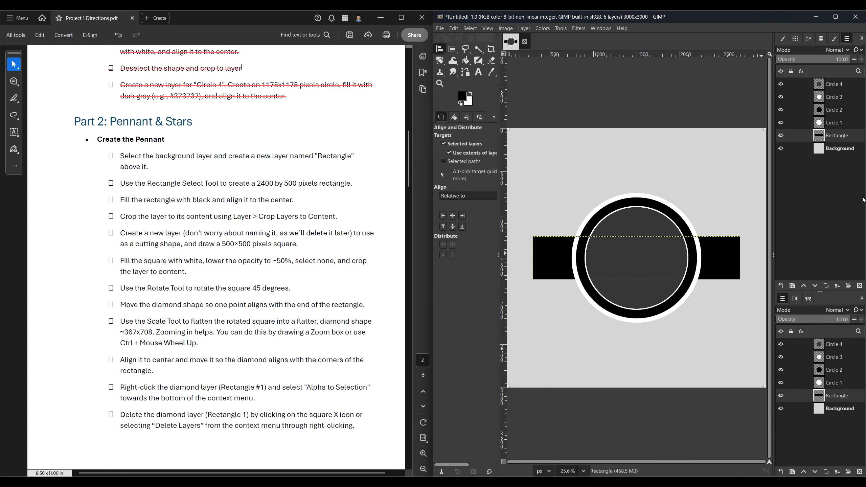
Strike through the first four Create the Pennant instructions in the Project 1 Directions PDF, ending with the crop-to-content line.
click(109, 156)
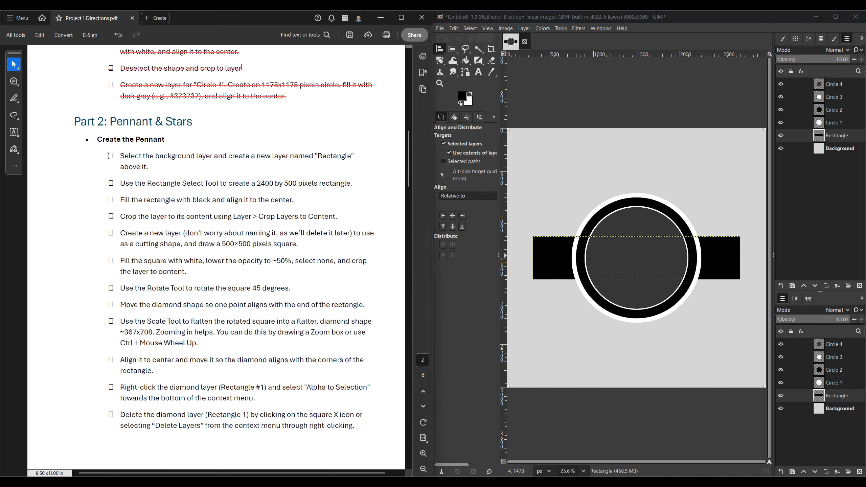
drag(109, 156, 338, 216)
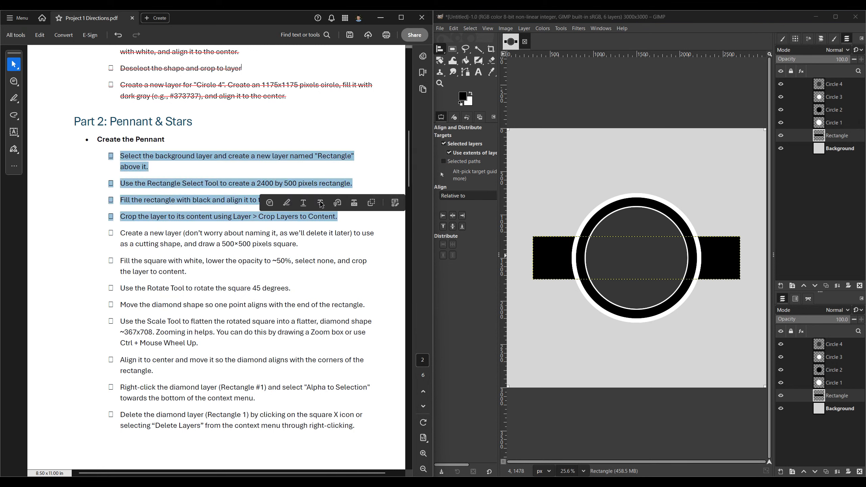
click(322, 205)
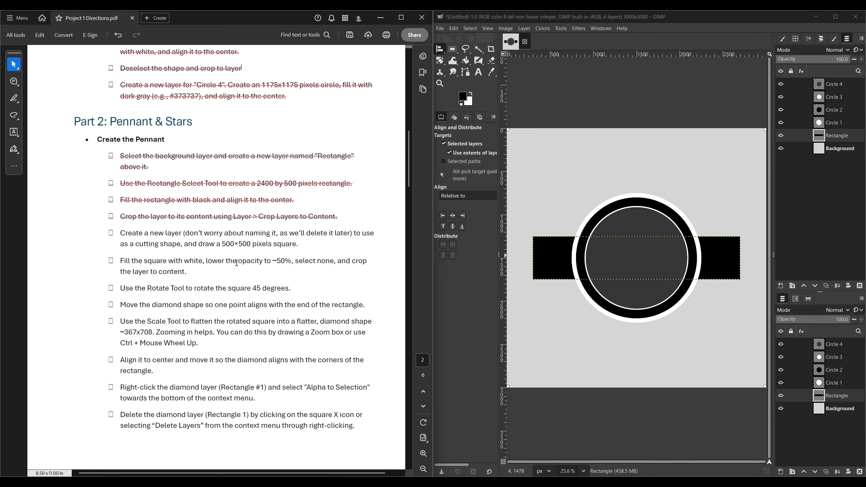
Select a 500 by 500 px square on a new transparent layer in GIMP, above the circles, and strike through that instruction in the PDF.
click(781, 287)
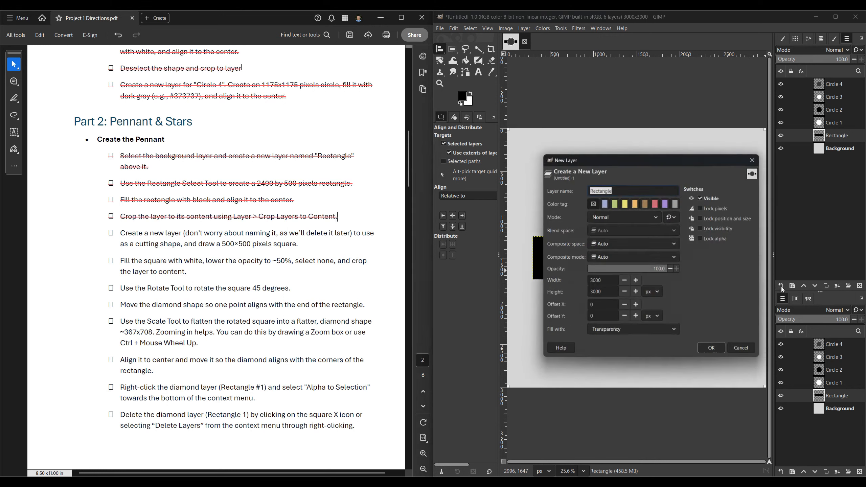
click(715, 353)
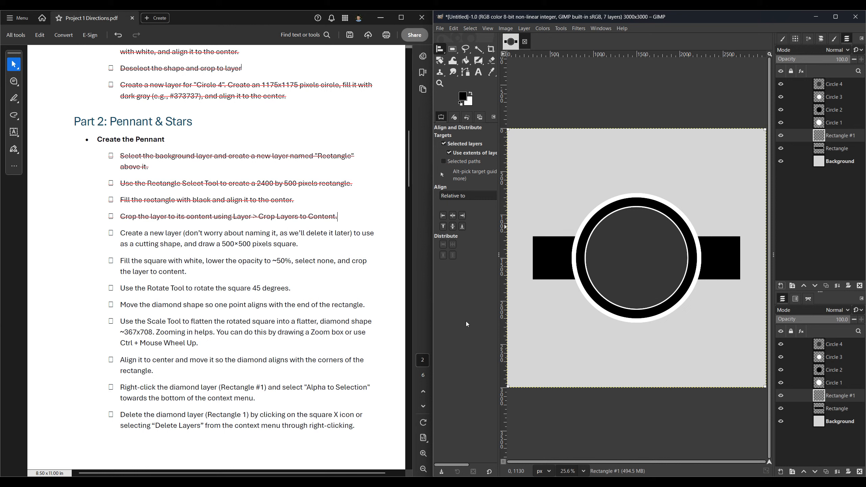
key(r)
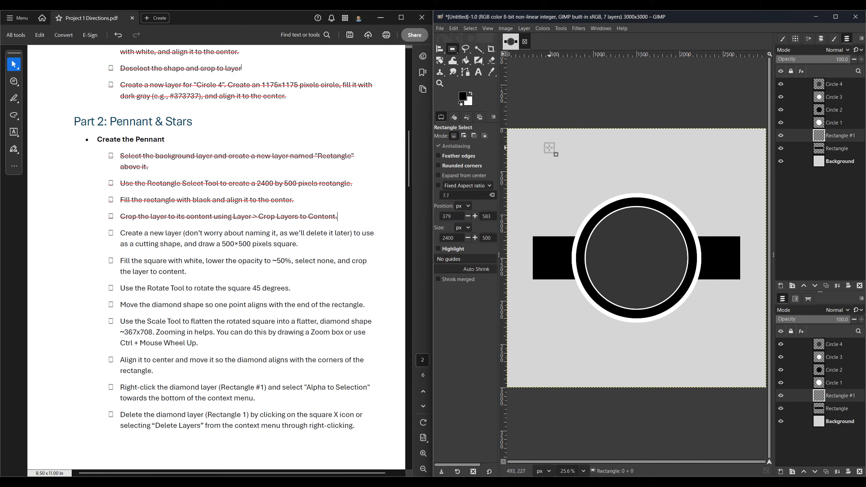
drag(549, 148, 608, 197)
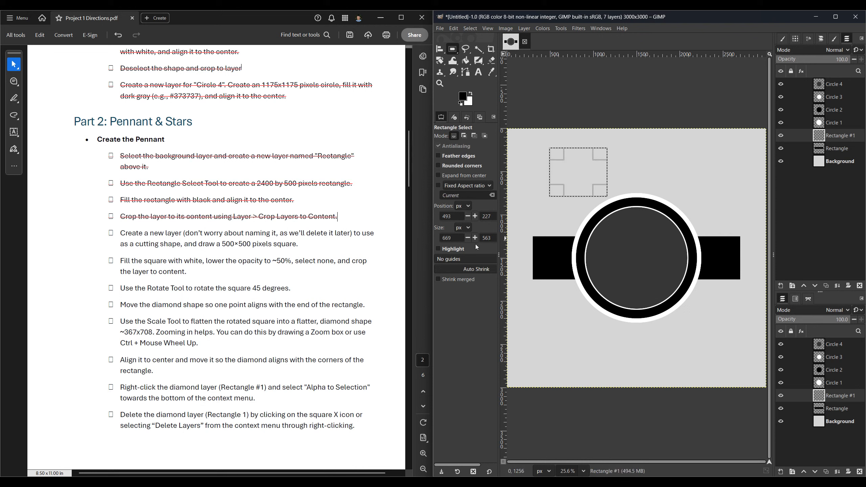
double_click(456, 237)
text(500)
key(Tab)
text(500)
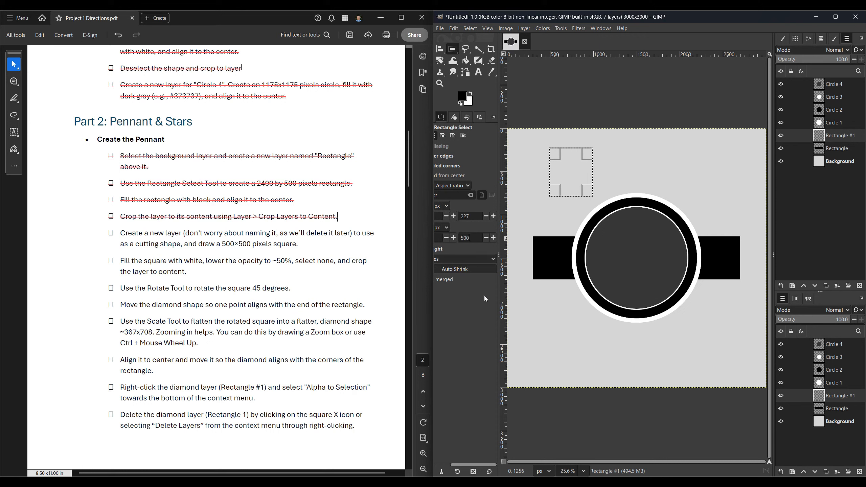
key(Tab)
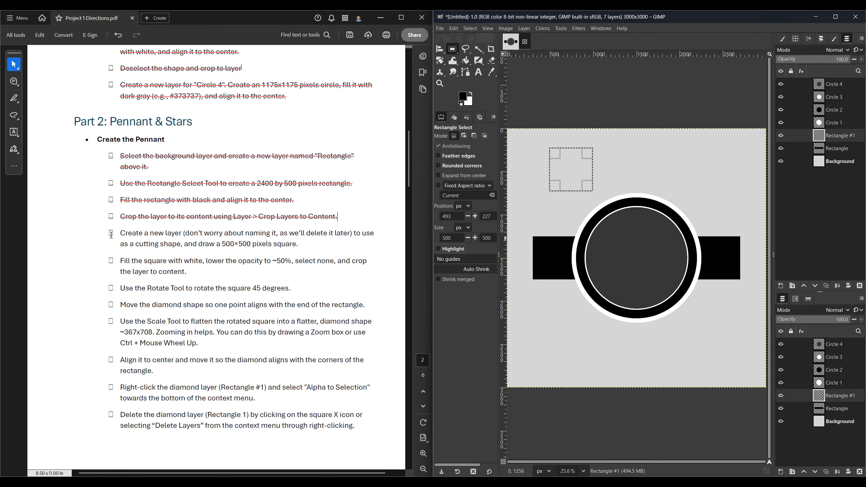
drag(111, 235, 299, 244)
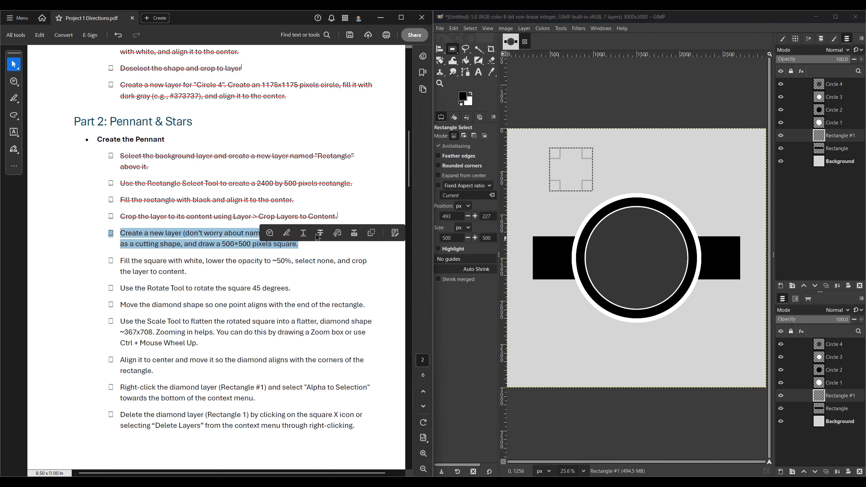
click(316, 236)
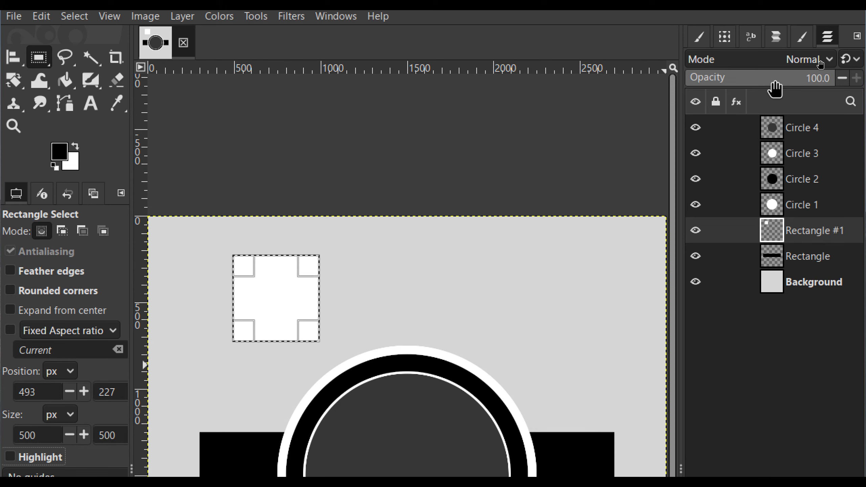
Lower the opacity of the Rectangle #1 layer in GIMP to 50 and deselect the white square.
click(766, 77)
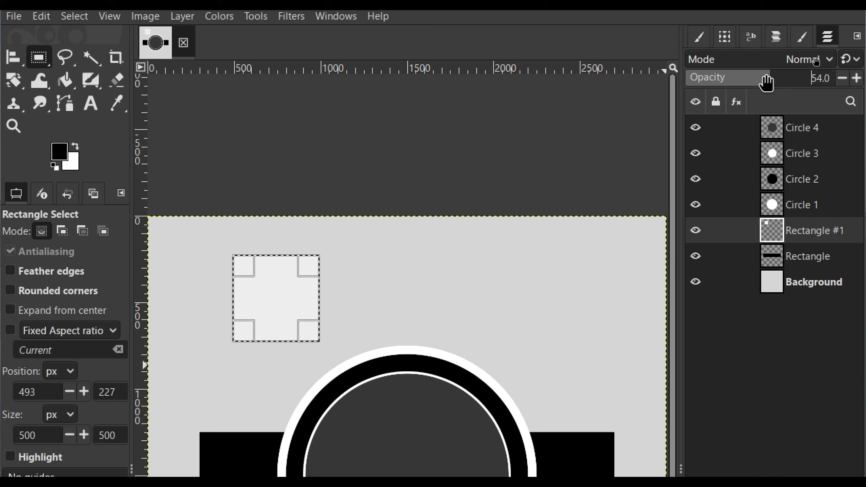
click(847, 79)
click(847, 79)
click(847, 79)
click(847, 78)
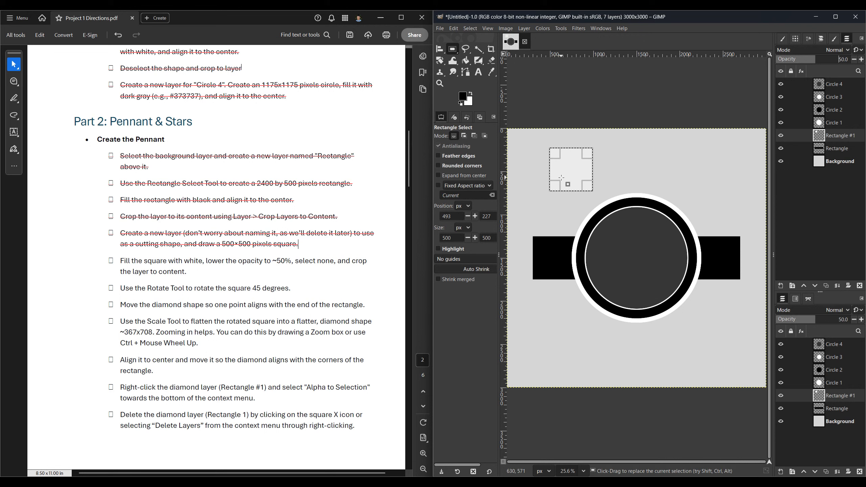
double_click(539, 20)
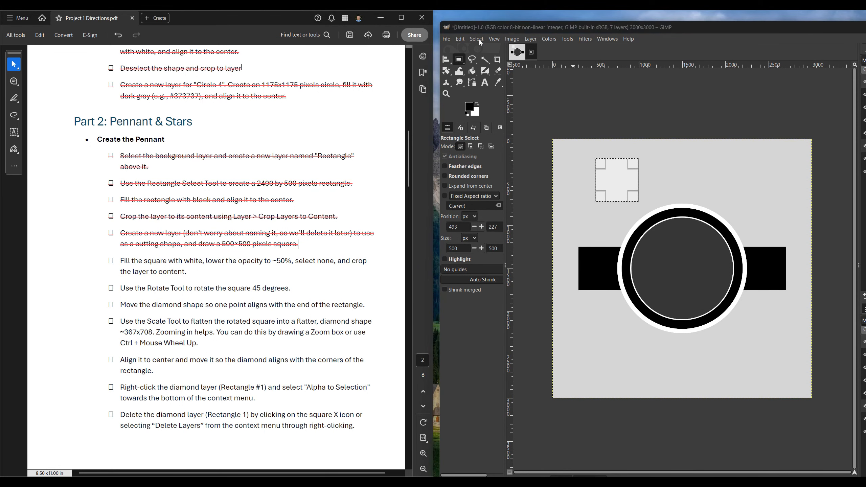
drag(580, 30, 573, 60)
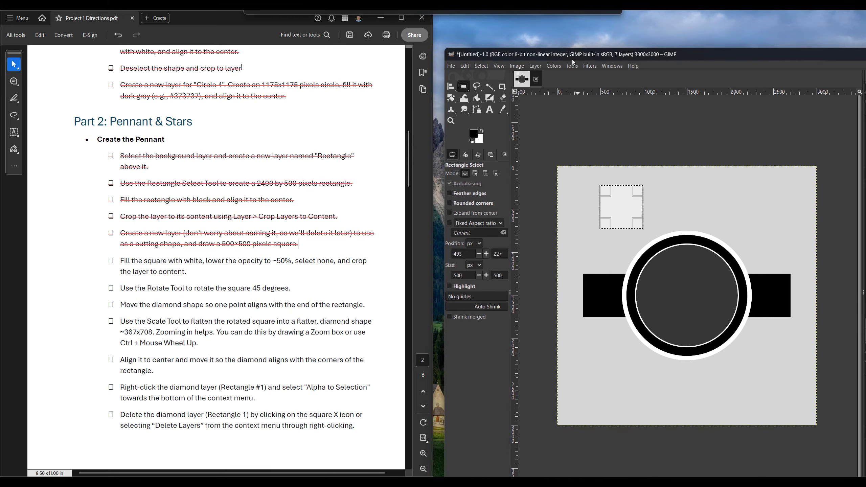
click(482, 65)
click(483, 85)
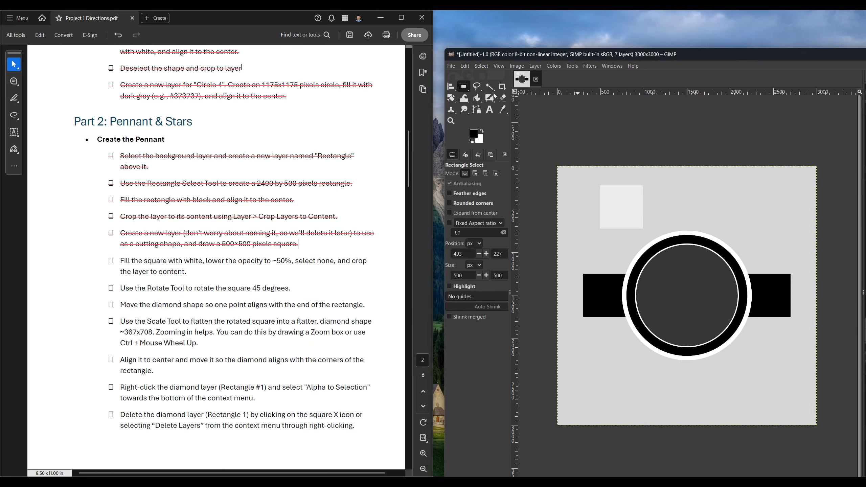
double_click(595, 55)
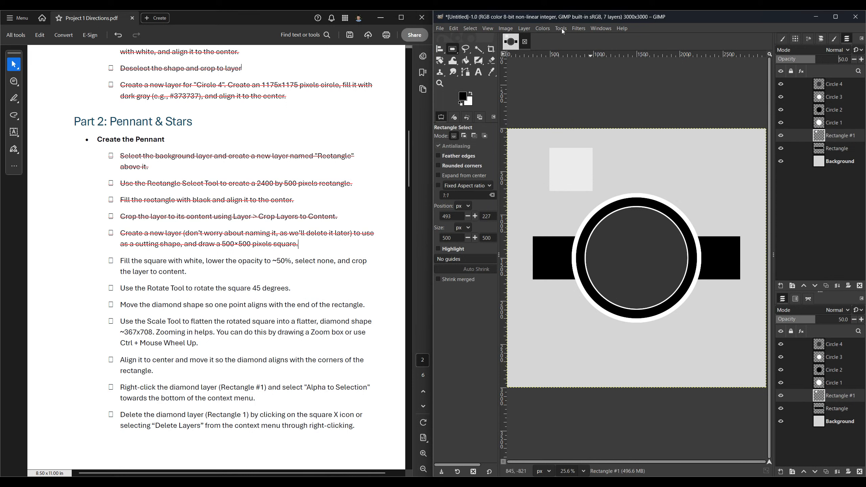
Crop the Rectangle #1 layer to its content and strike through the instruction about filling and cropping the square in the PDF.
click(526, 30)
click(549, 175)
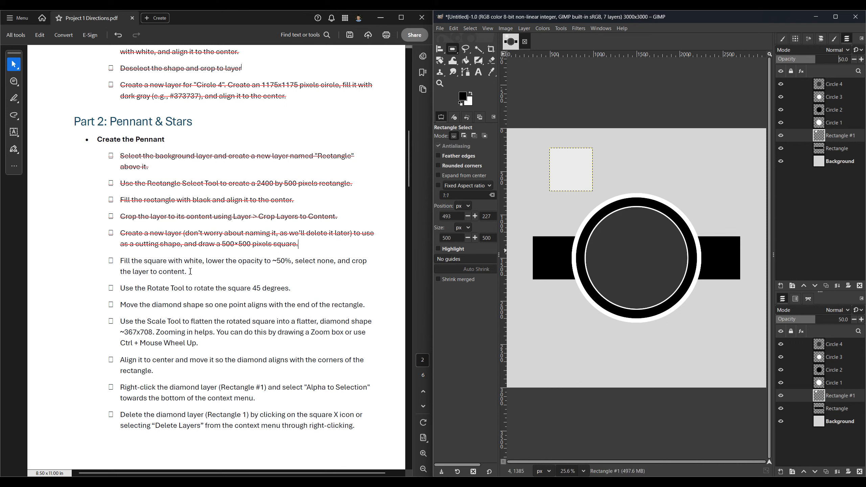
drag(187, 271, 120, 260)
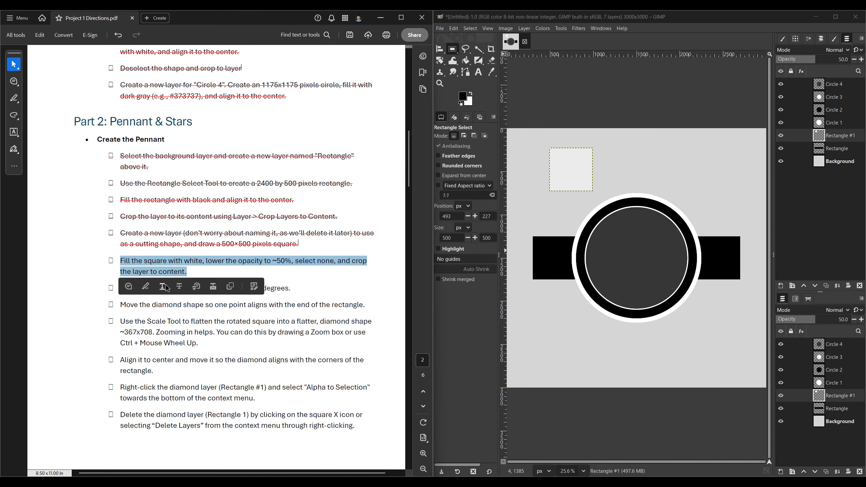
click(180, 287)
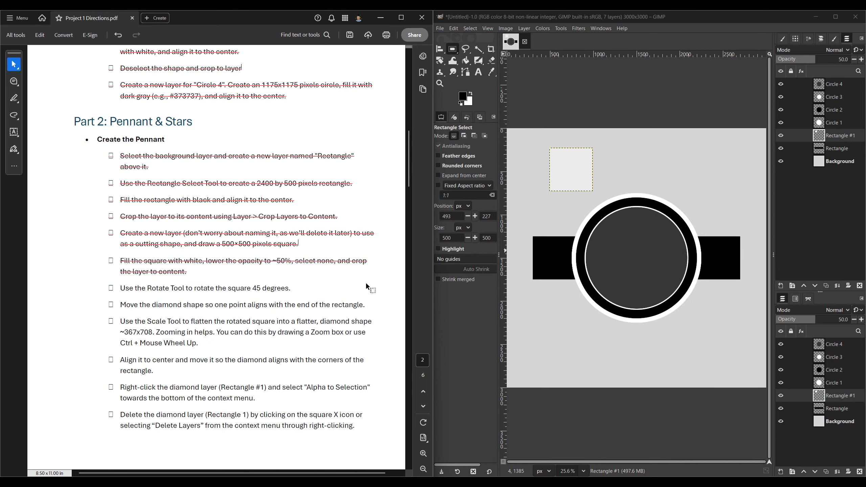
Rotate the white square on the Rectangle #1 layer by 45 degrees in GIMP and strike through the Rotate Tool instruction in the PDF.
click(467, 308)
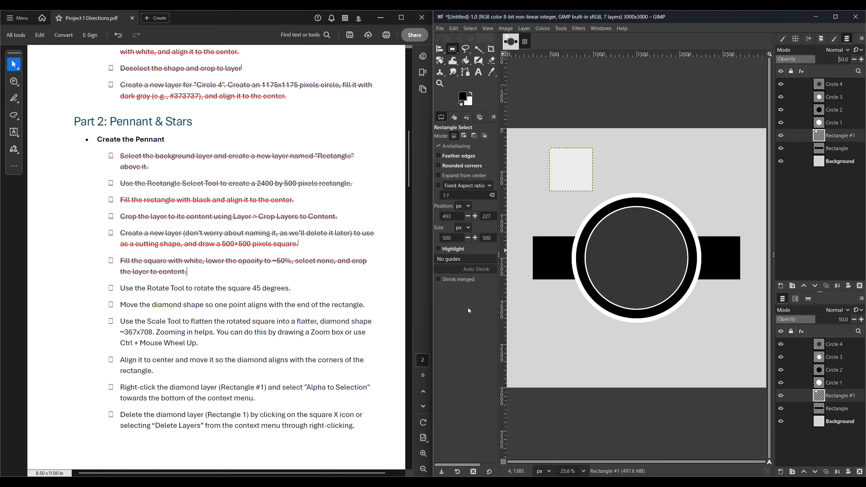
click(440, 62)
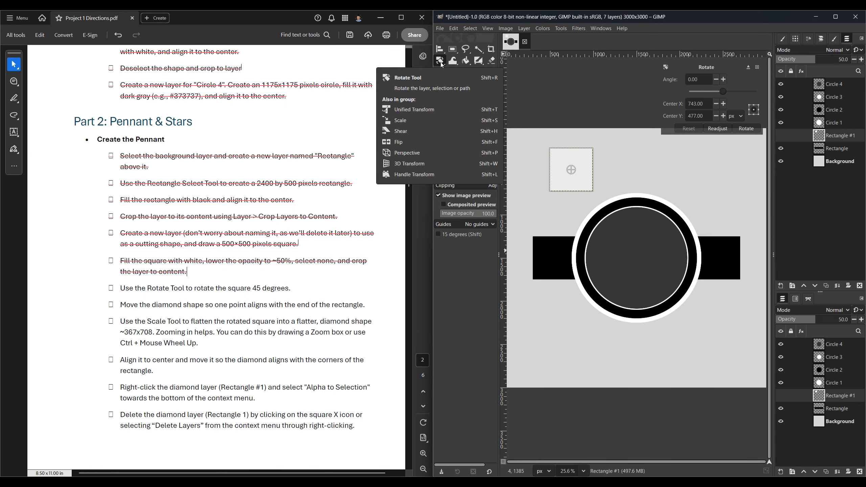
click(716, 80)
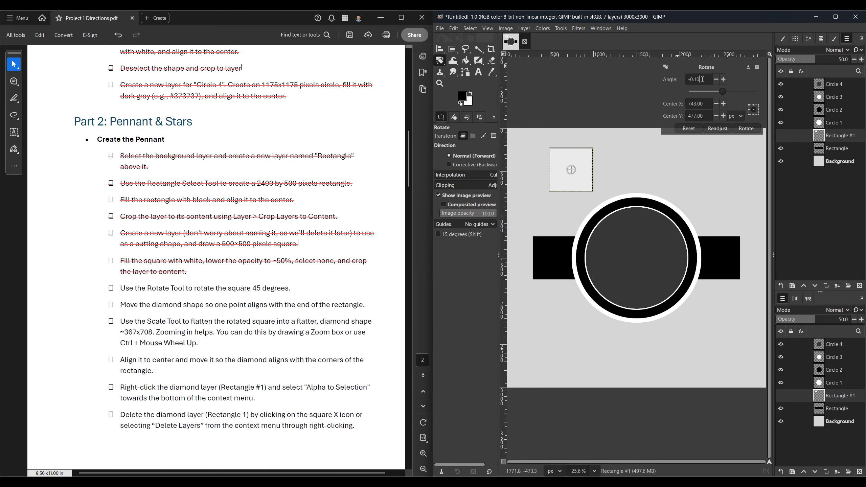
drag(701, 81, 692, 79)
text(45.)
click(745, 129)
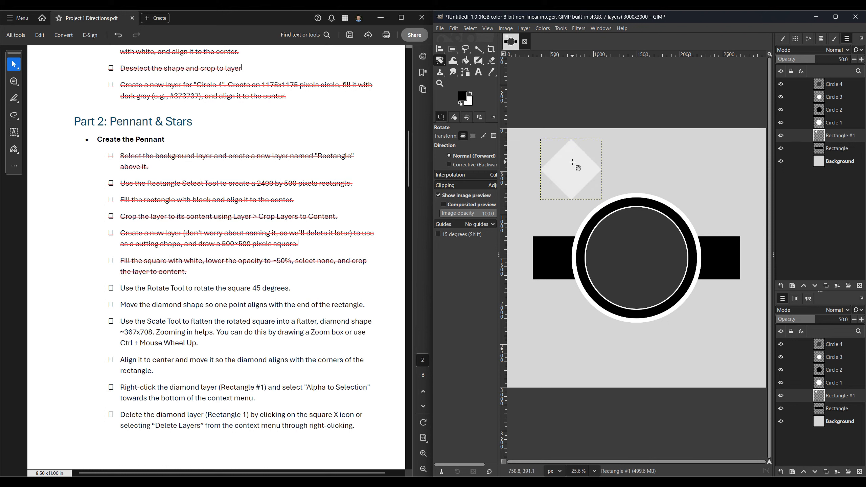
drag(105, 287, 291, 288)
click(321, 303)
Move the diamond over the left end of the black pennant rectangle in GIMP and strike through the matching instruction in the PDF.
key(m)
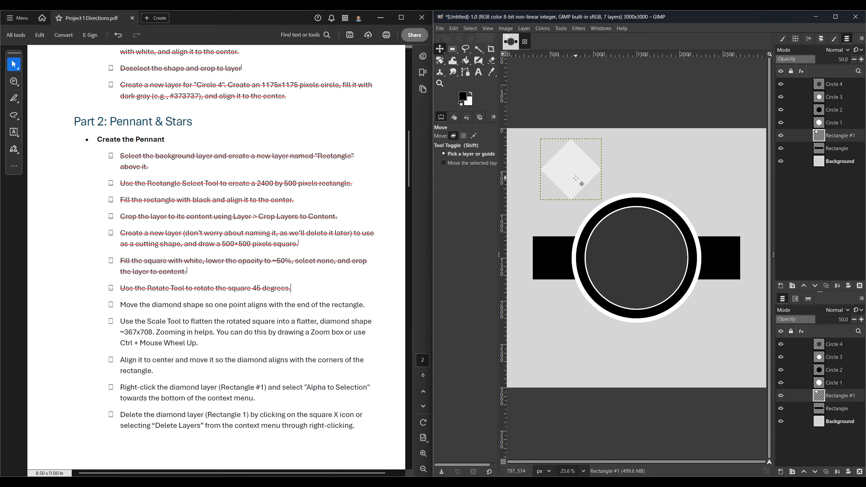
drag(575, 175, 543, 265)
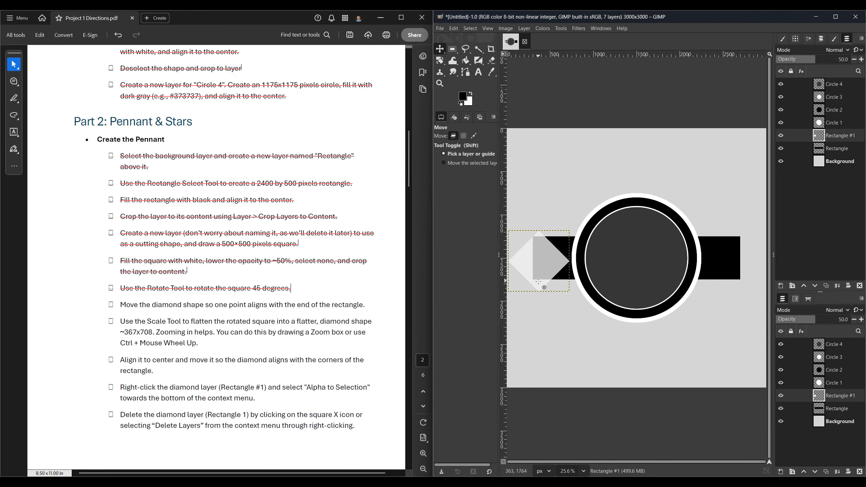
ctrl+scroll(538, 282, up, 1)
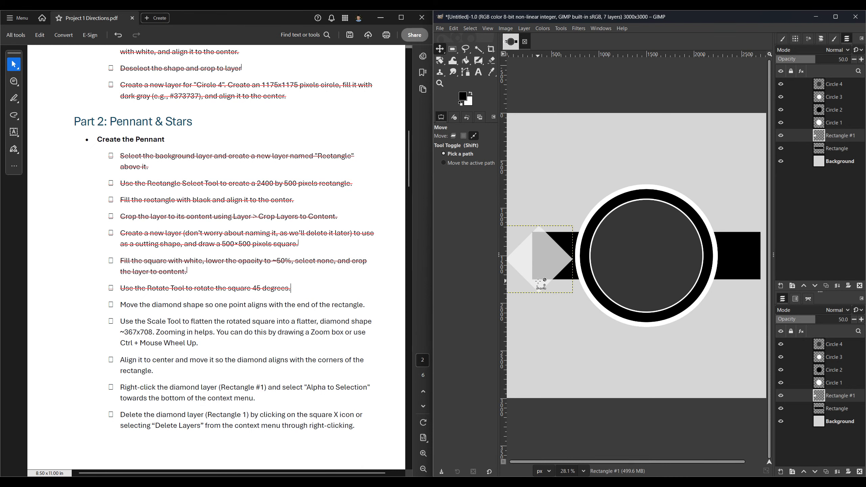
ctrl+scroll(538, 282, up, 5)
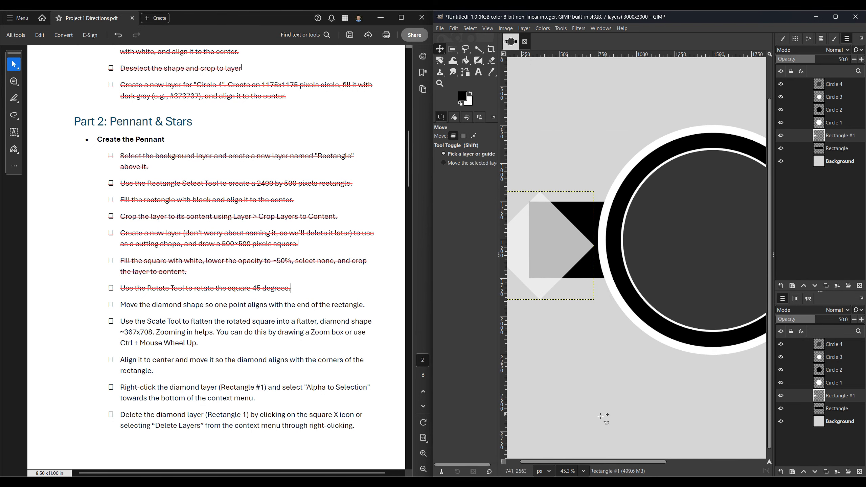
scroll(598, 462, left, 1)
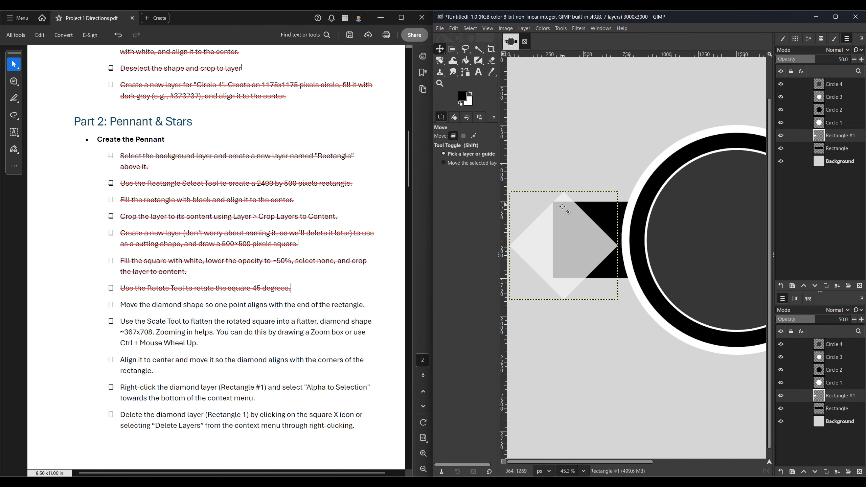
drag(562, 250, 559, 249)
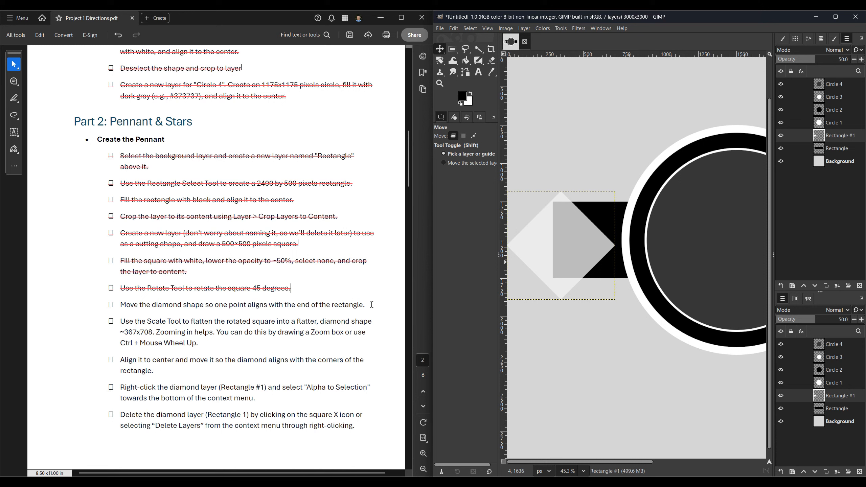
drag(367, 305, 111, 307)
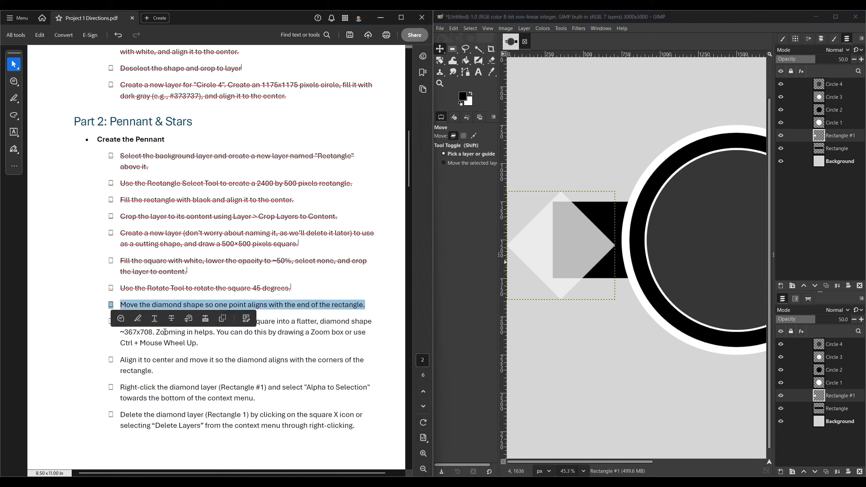
click(171, 318)
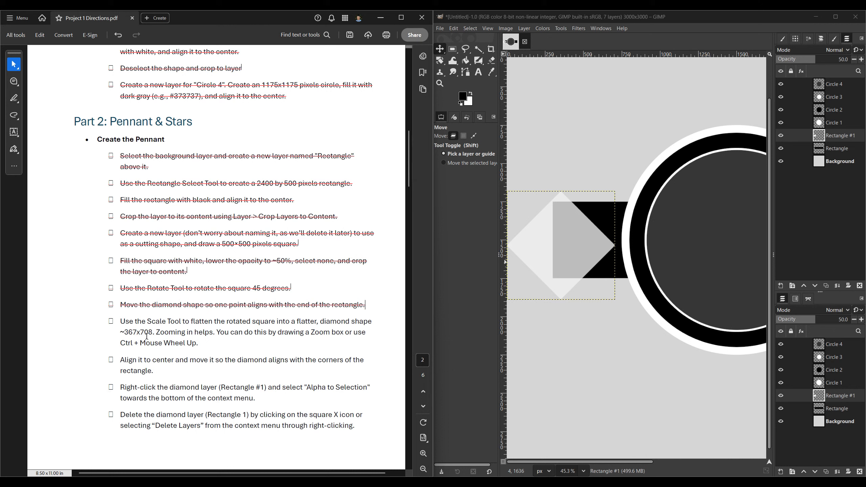
Flatten the rotated square on the Rectangle #1 layer in GIMP by scaling its width to 367 px at 708 px height.
click(474, 344)
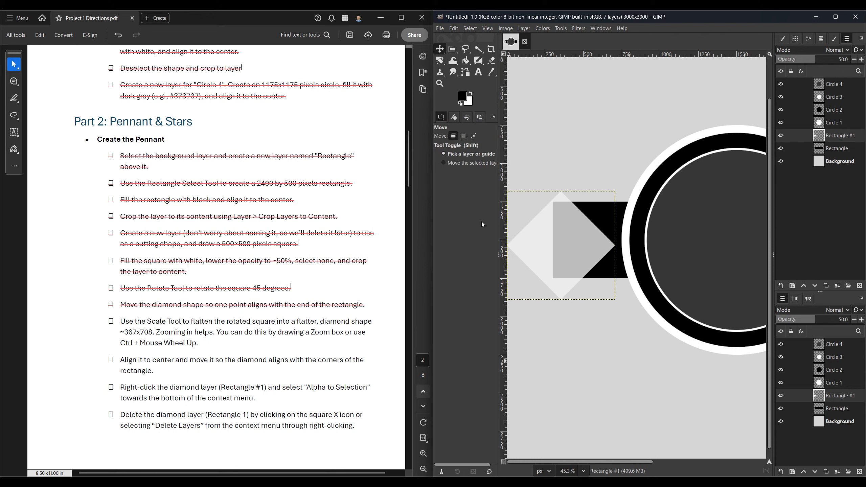
key(shift+s)
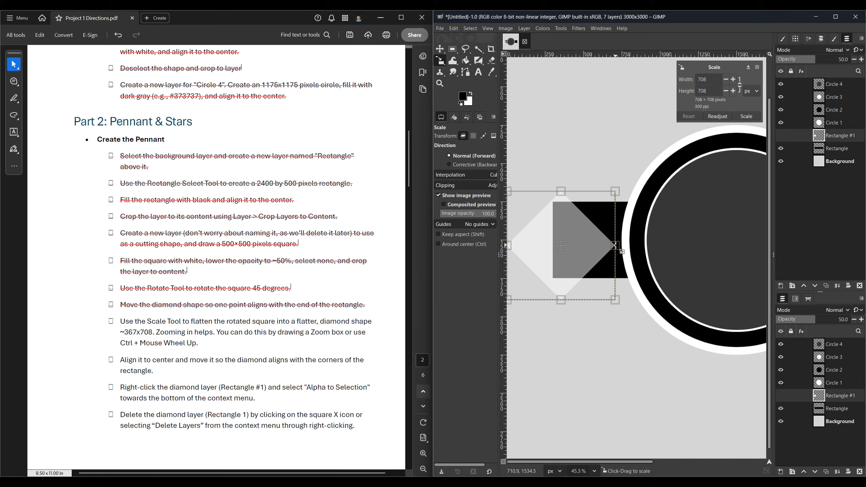
drag(615, 246, 584, 245)
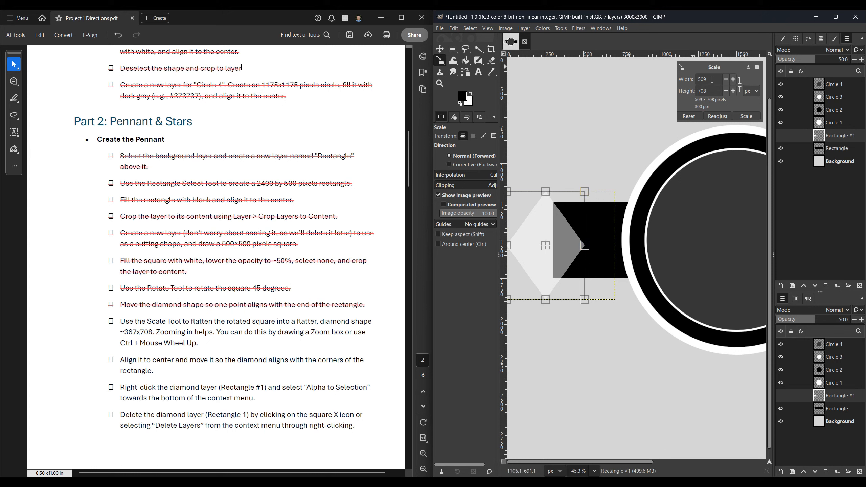
drag(708, 79, 679, 83)
text(367)
click(746, 116)
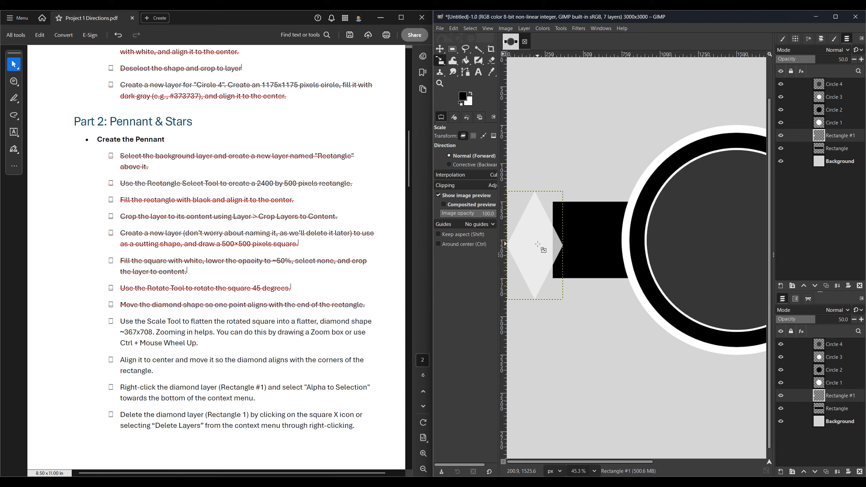
Move the flattened diamond onto the pennant rectangle's left corners and align it to the vertical center of the image.
drag(538, 244, 550, 239)
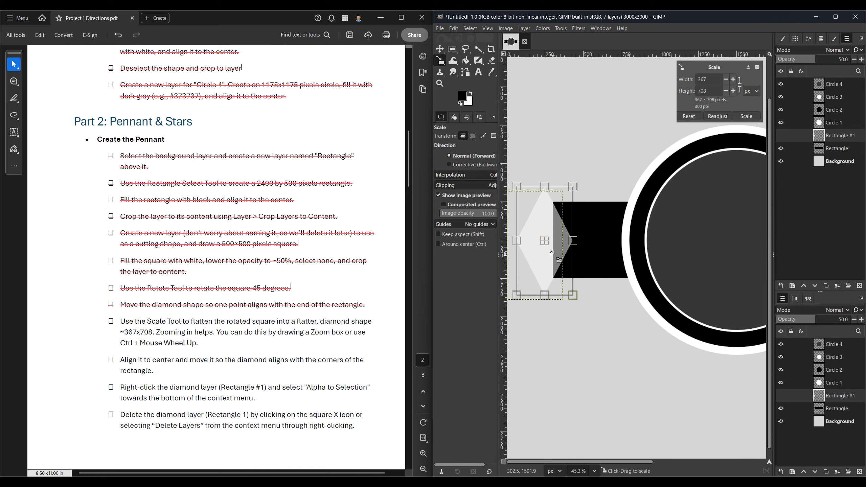
scroll(553, 248, up, 6)
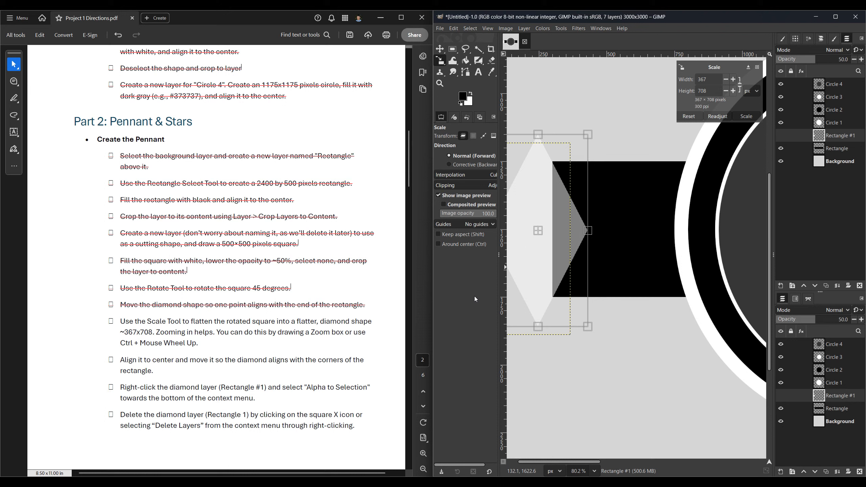
key(q)
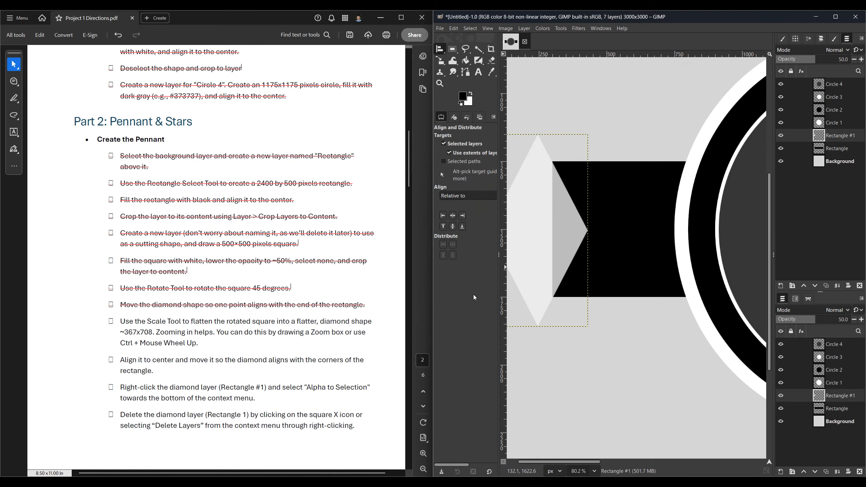
click(453, 227)
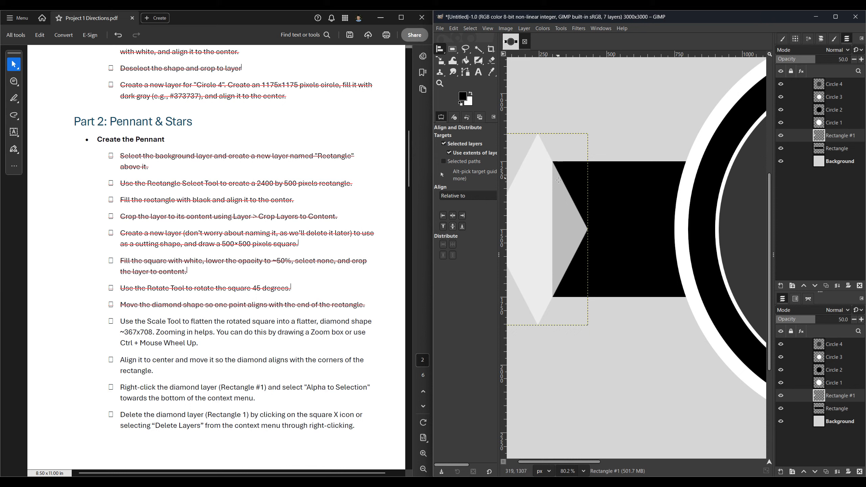
scroll(555, 170, up, 1)
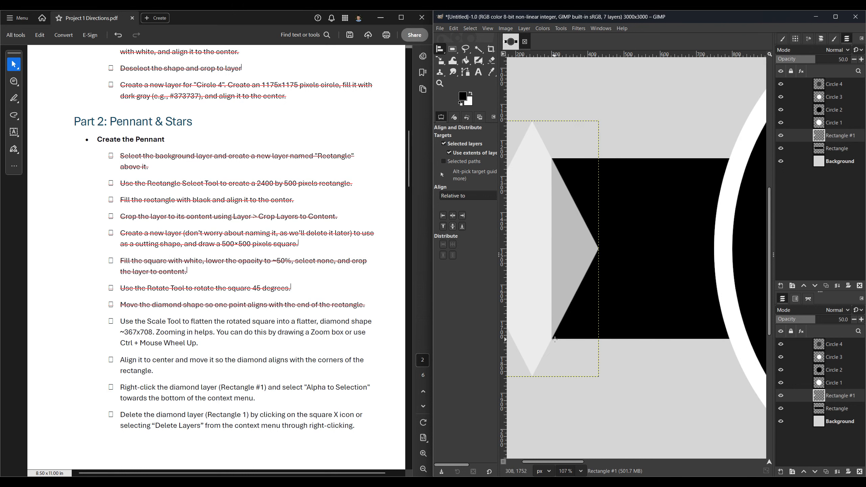
scroll(545, 270, down, 2)
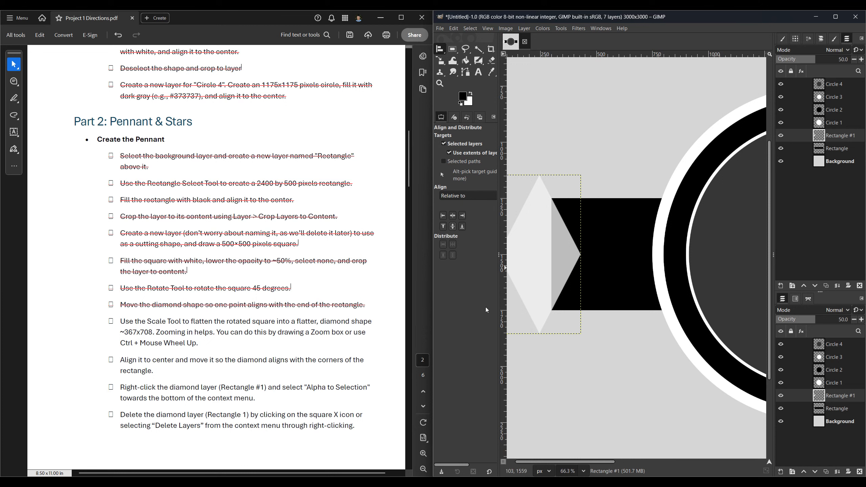
key(m)
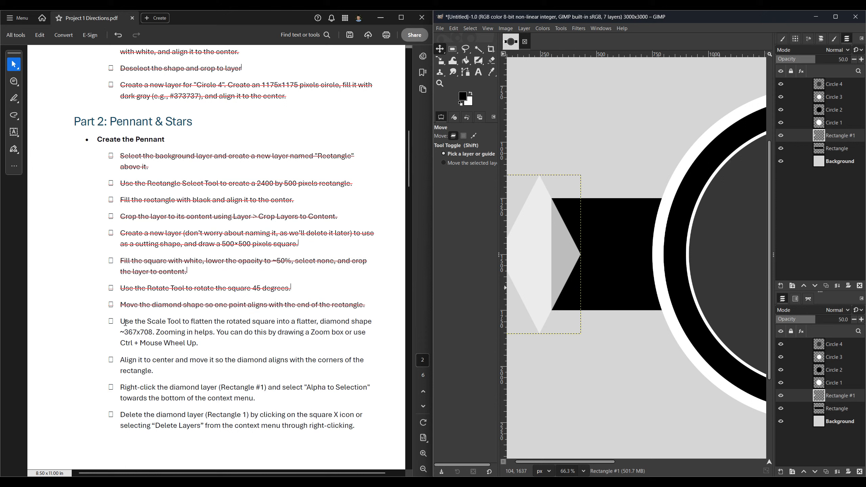
Strike through the Scale Tool and diamond alignment instructions in the PDF.
drag(108, 321, 158, 367)
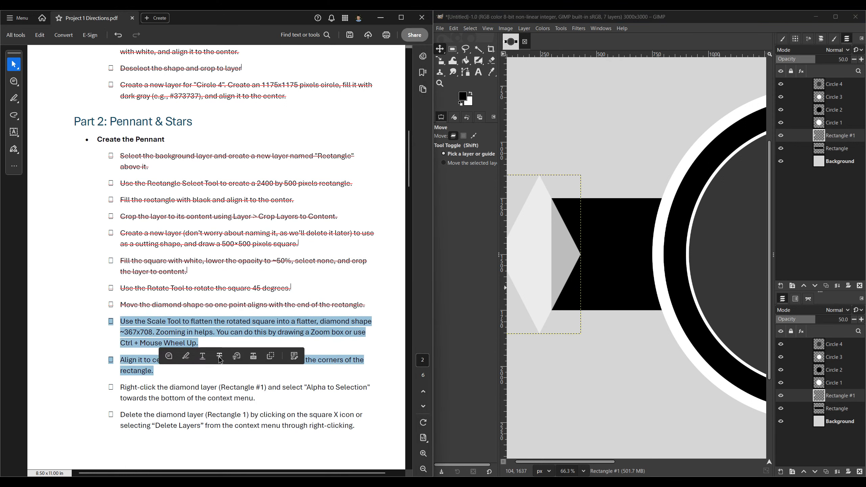
click(220, 356)
scroll(221, 356, down, 2)
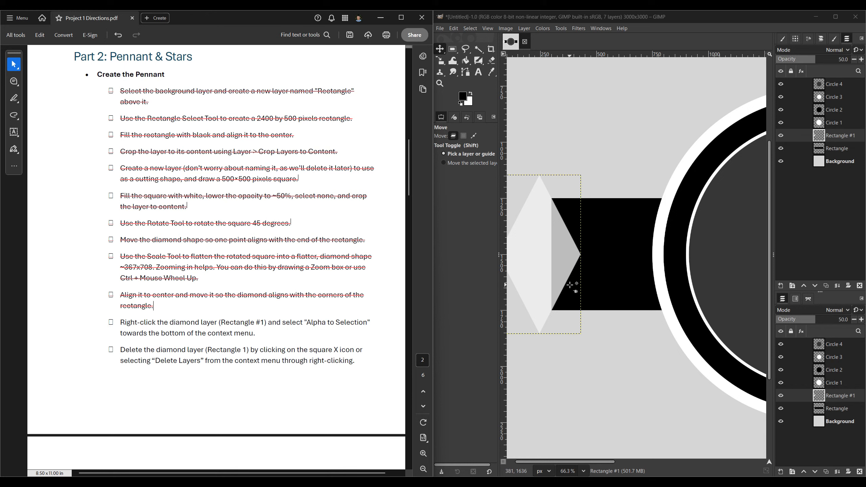
Create a selection from the alpha of the Rectangle #1 layer in GIMP and delete that layer.
scroll(592, 271, down, 1)
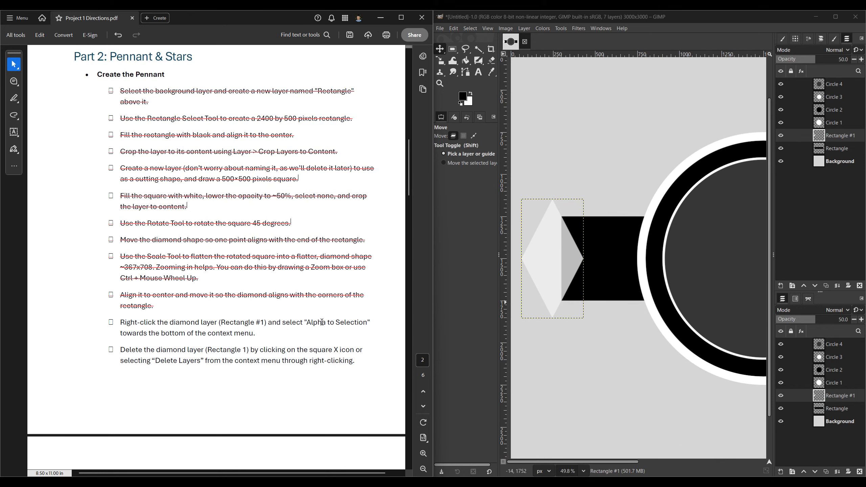
right_click(846, 137)
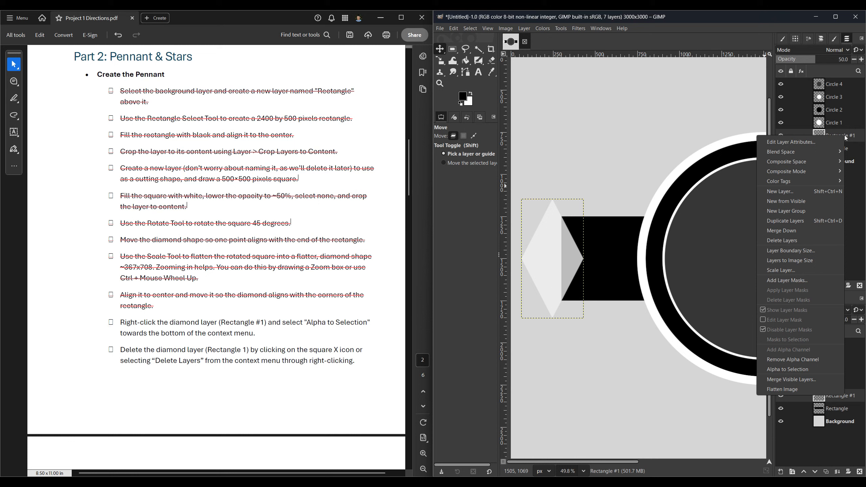
click(804, 368)
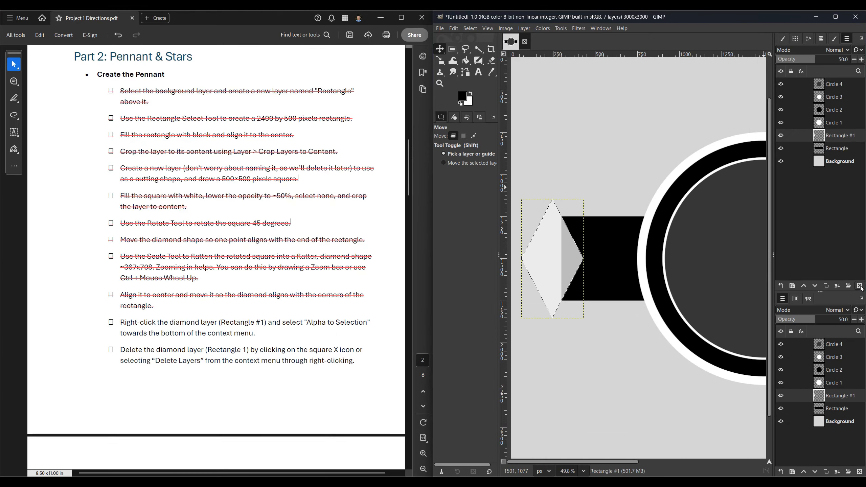
click(853, 287)
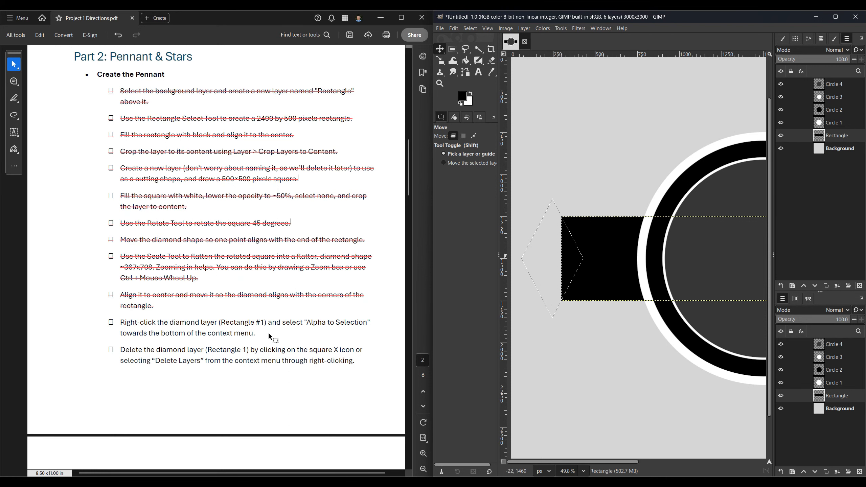
Strike through the "Alpha to Selection" and diamond layer deletion instructions in the PDF.
scroll(268, 335, down, 2)
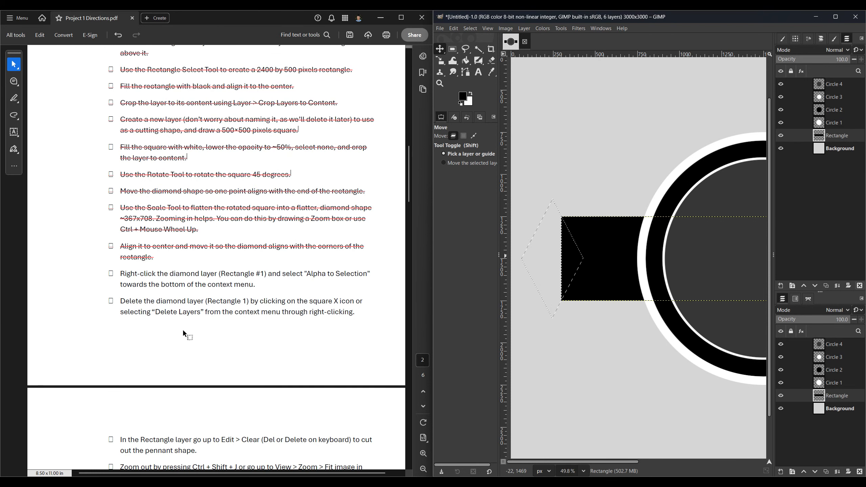
scroll(183, 331, down, 1)
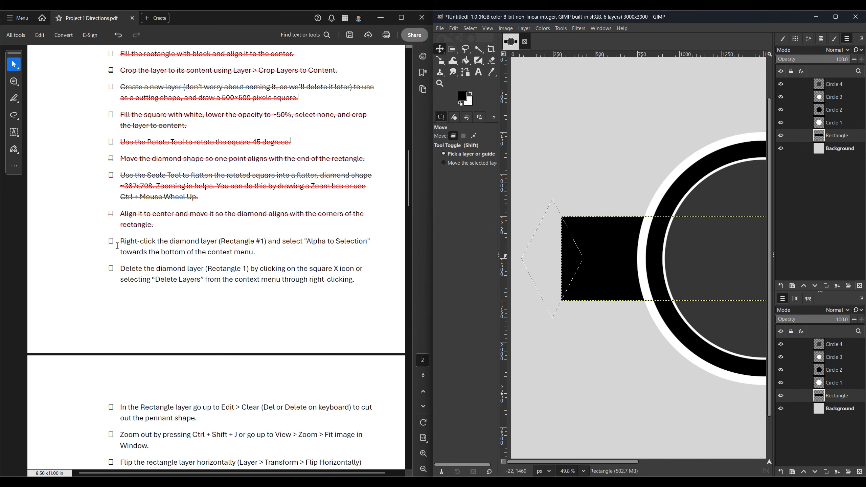
drag(117, 246, 356, 275)
click(322, 270)
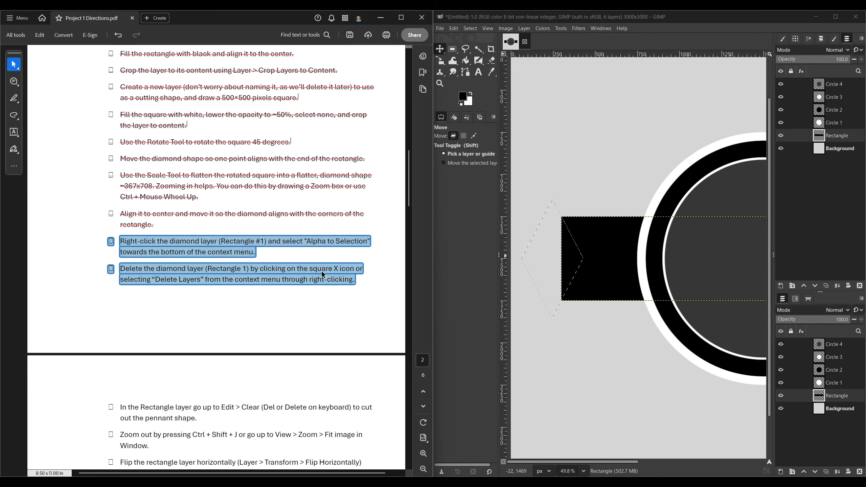
Clear the diamond selection from the Rectangle layer's left end in GIMP and strike through the clear and zoom-out instructions in the PDF.
scroll(314, 285, down, 2)
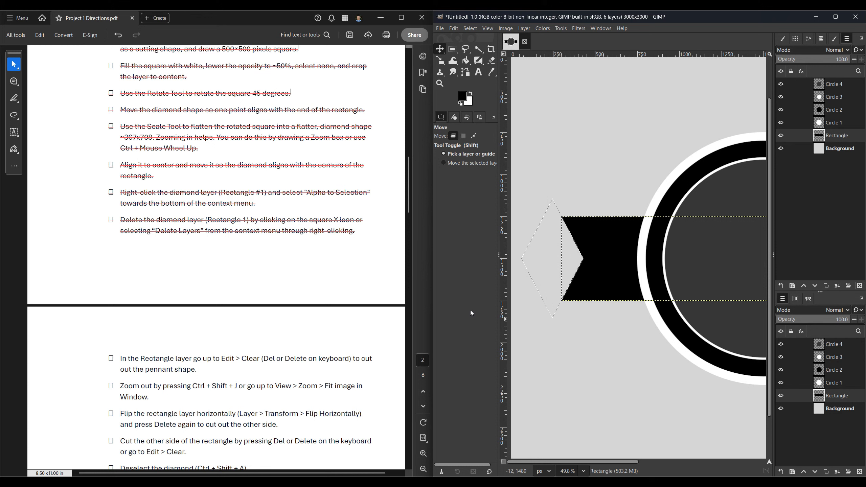
key(ctrl+shift+j)
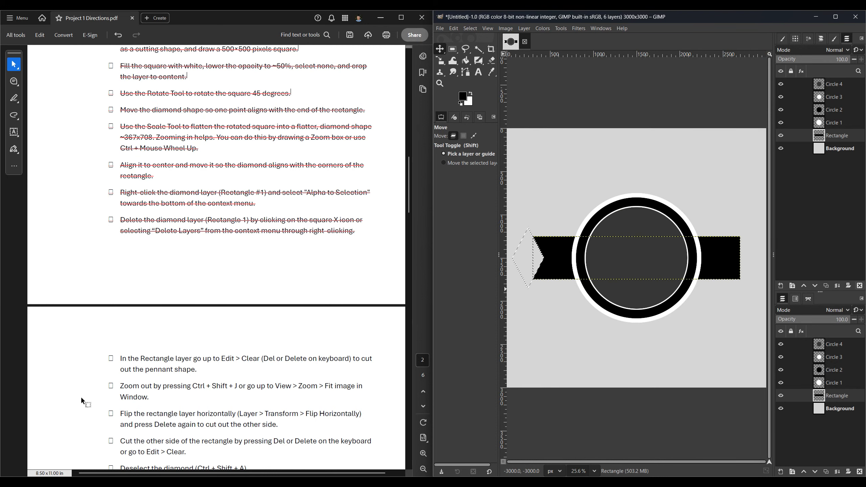
drag(111, 356, 150, 397)
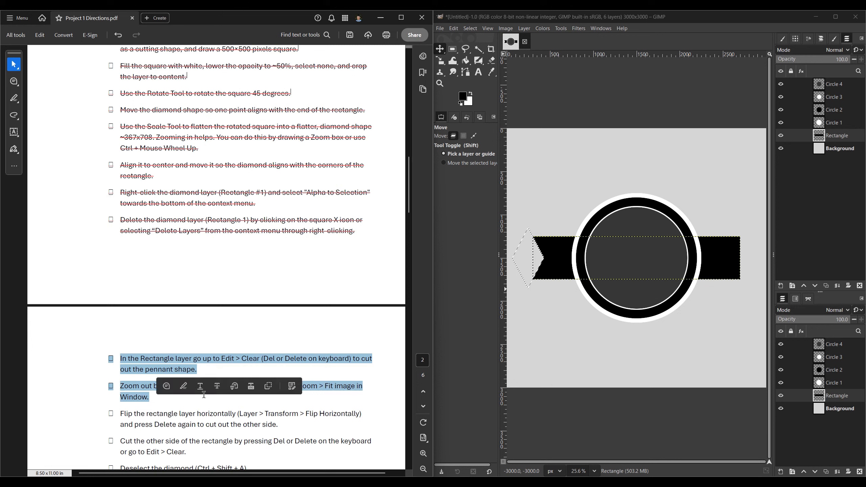
click(217, 388)
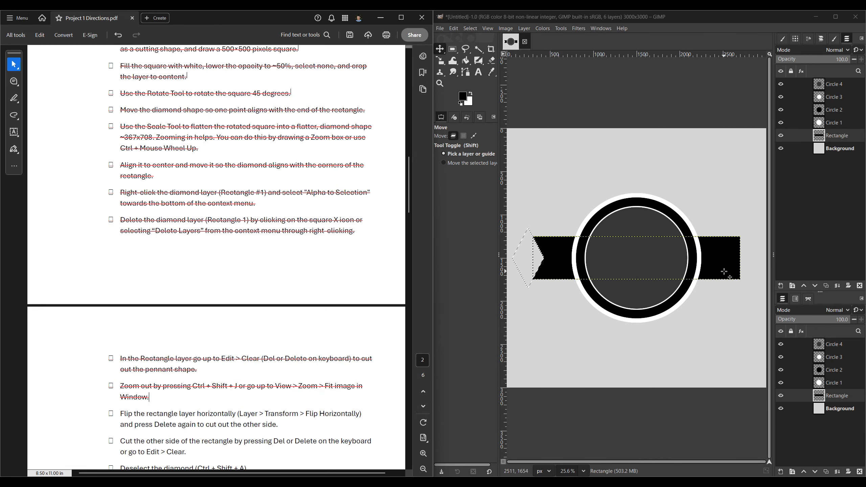
Flip the Rectangle layer horizontally in GIMP, then clear the diamond selection from its uncut end and deselect.
scroll(295, 373, down, 2)
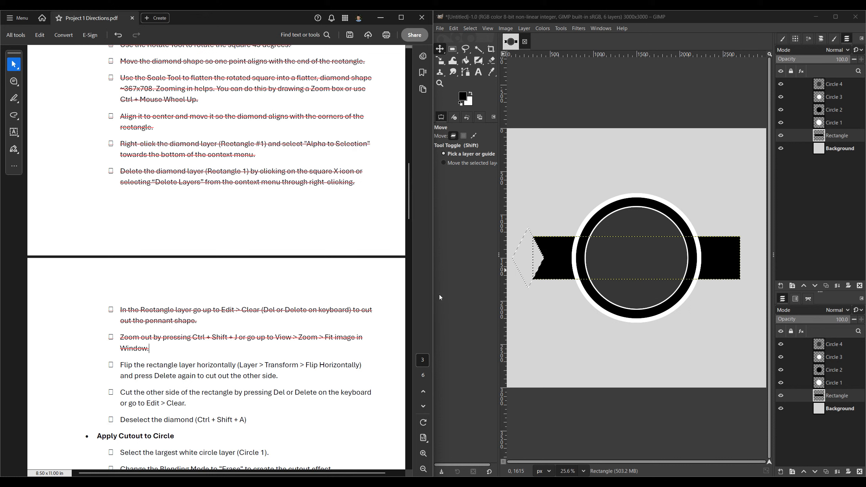
click(524, 28)
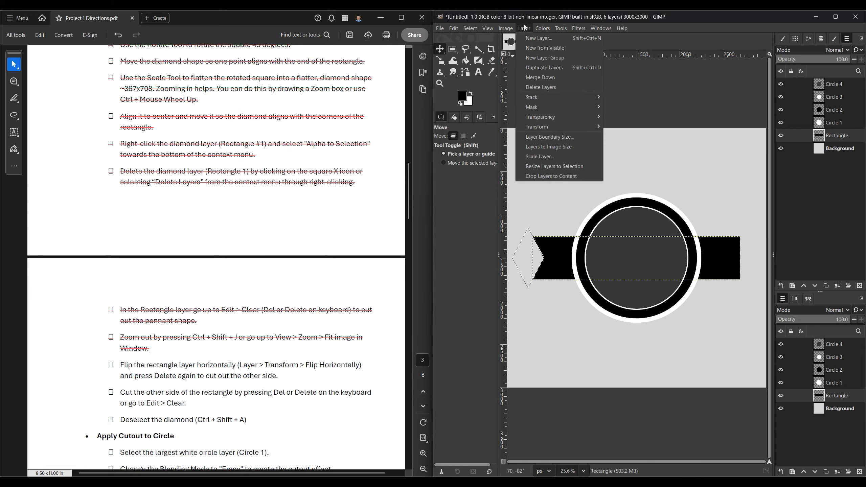
mouse_move(543, 127)
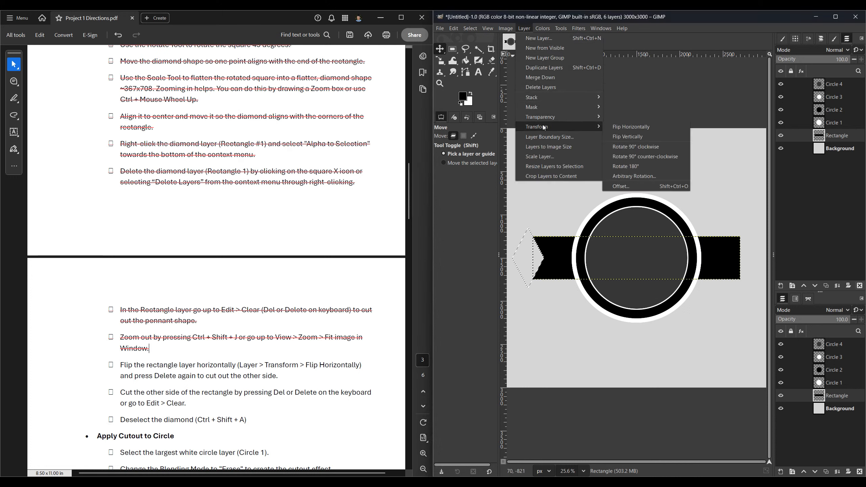
click(633, 128)
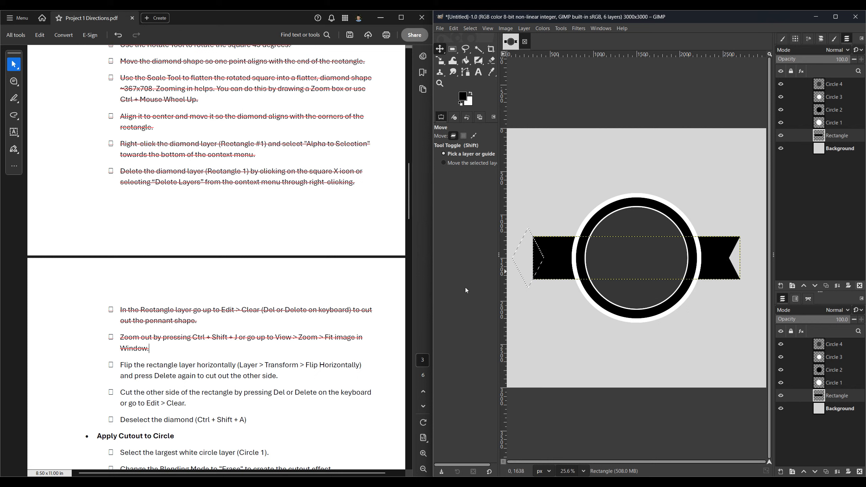
key(Delete)
key(ctrl+shift+a)
Strike through the flip, second cut and deselect instructions in the PDF.
drag(105, 366, 253, 418)
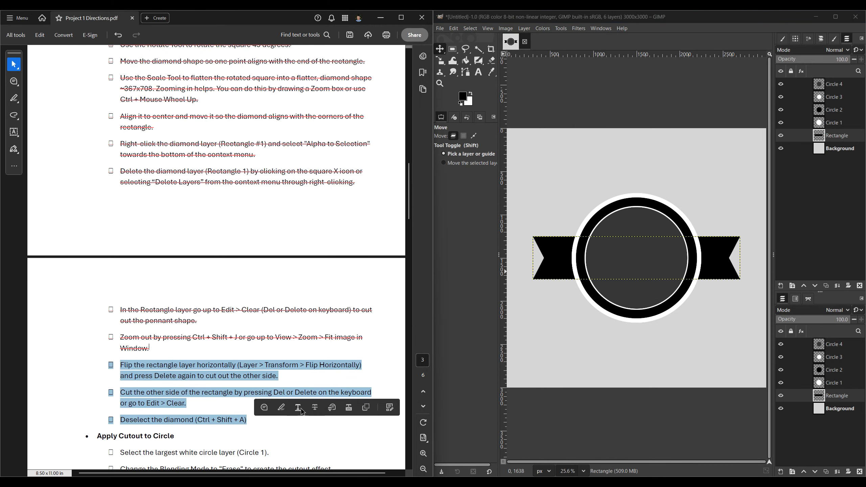
click(314, 407)
scroll(264, 374, down, 4)
scroll(264, 373, down, 2)
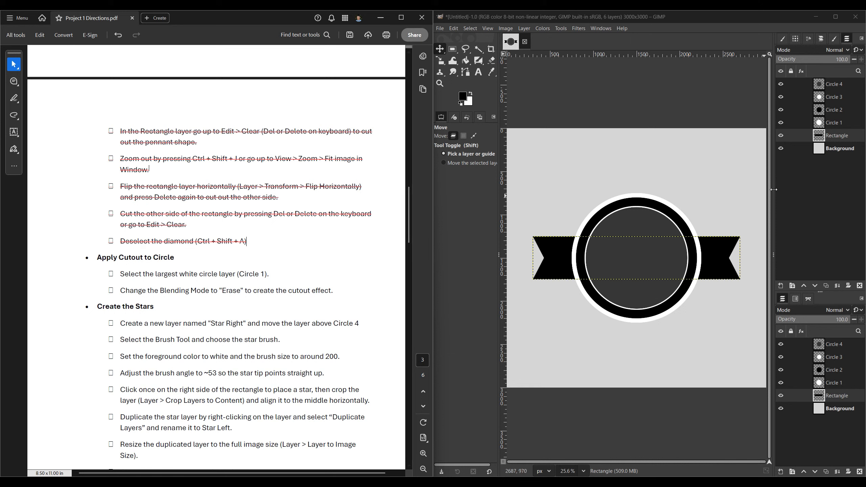
Set the Circle 1 layer's blending mode to Erase in GIMP and strike through both "Apply Cutout to Circle" instructions in the PDF.
click(836, 123)
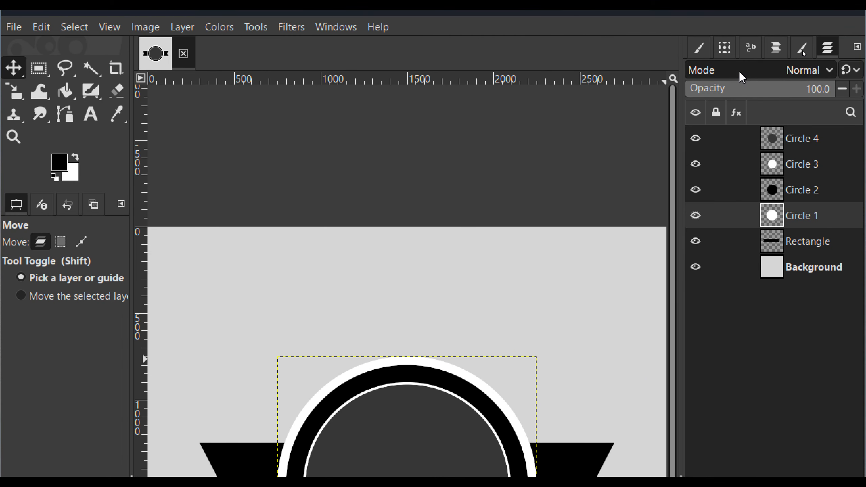
click(796, 73)
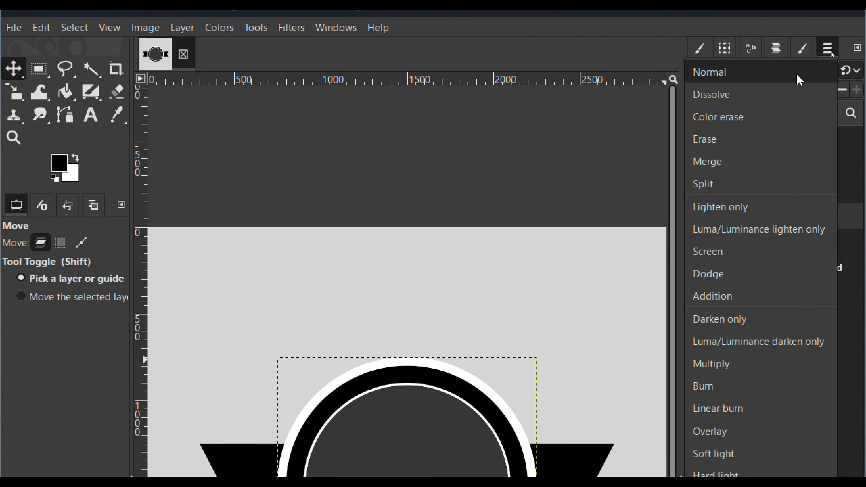
click(749, 145)
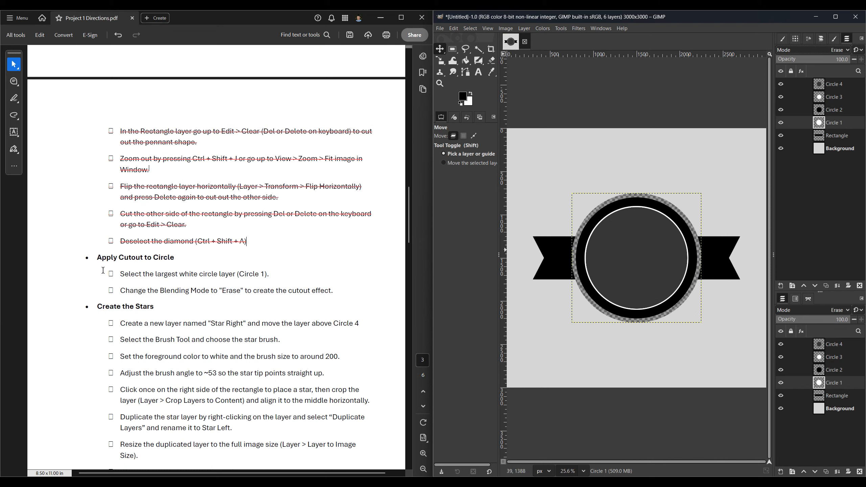
drag(103, 270, 337, 293)
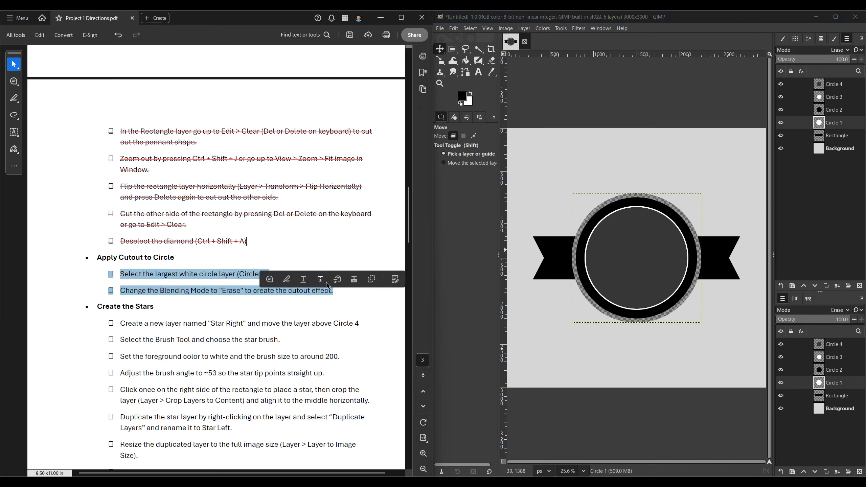
click(322, 280)
scroll(316, 283, down, 5)
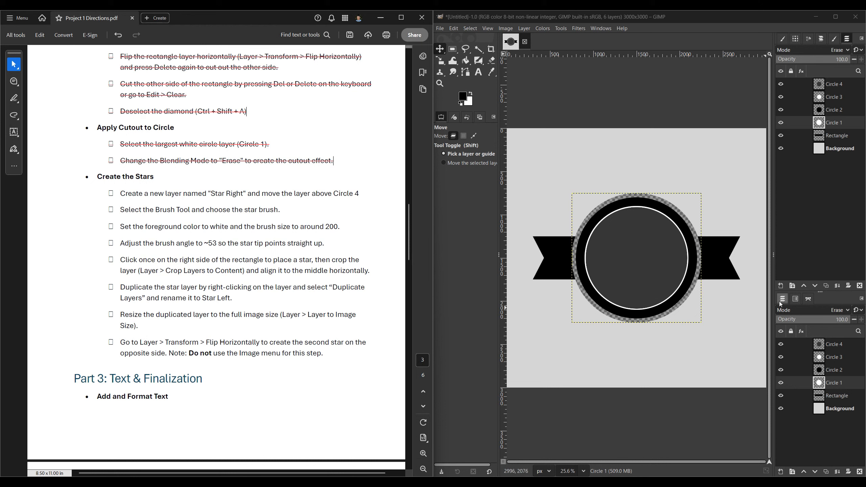
Create a new layer named "Star Right" in GIMP and strike through the new-layer instruction in the PDF.
click(781, 286)
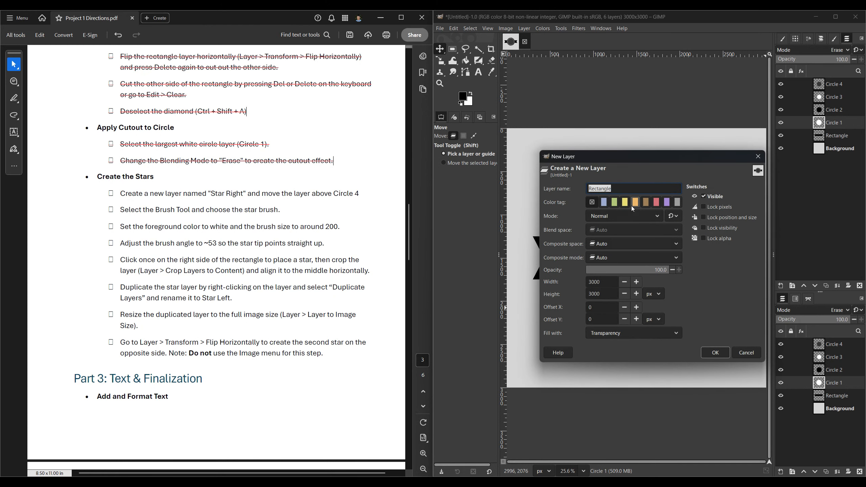
text(Star Right)
click(716, 353)
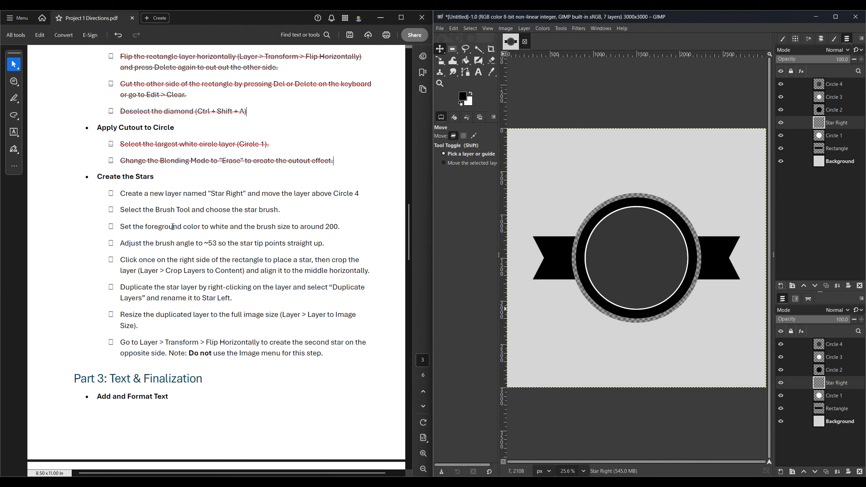
drag(106, 194, 360, 193)
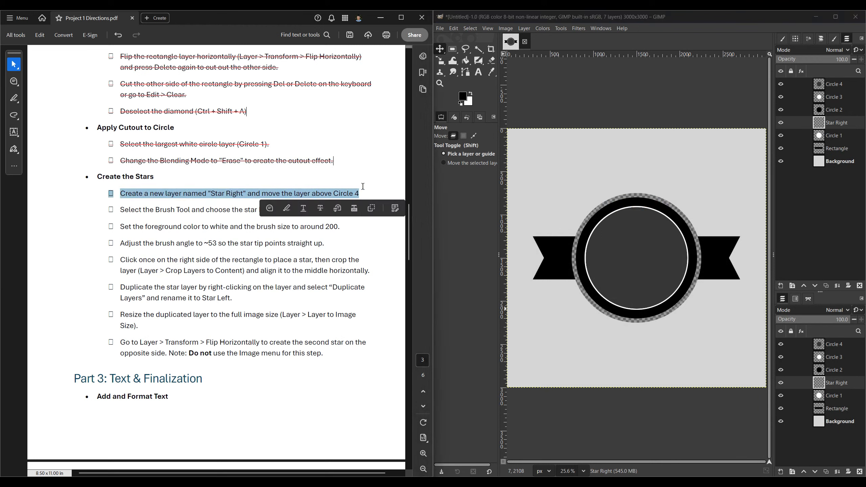
click(335, 212)
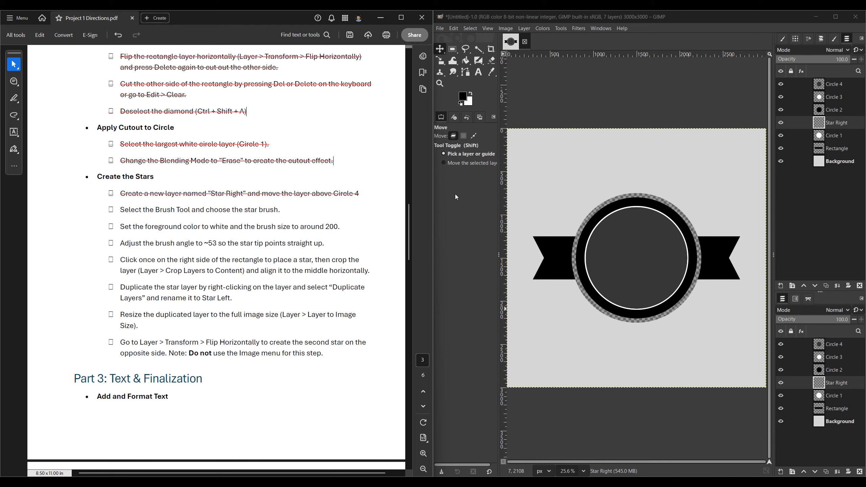
Choose the Paintbrush tool with the "2. Star" brush in GIMP and strike through the brush selection instruction in the PDF.
click(480, 61)
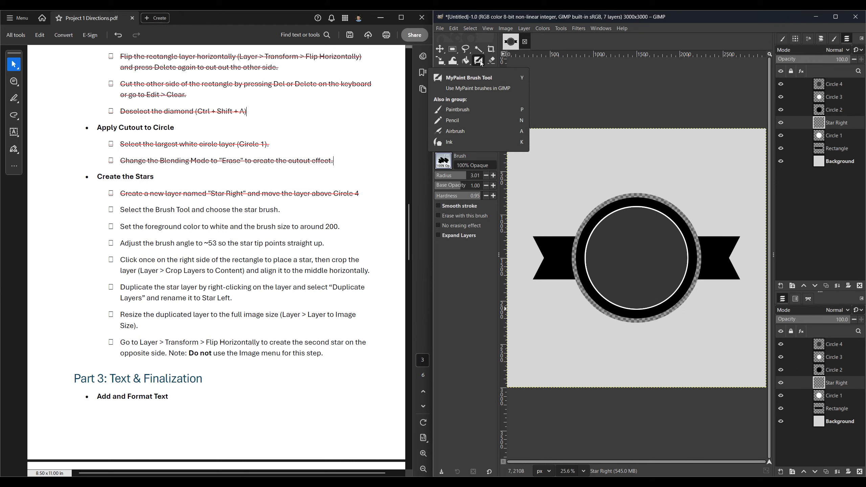
click(480, 61)
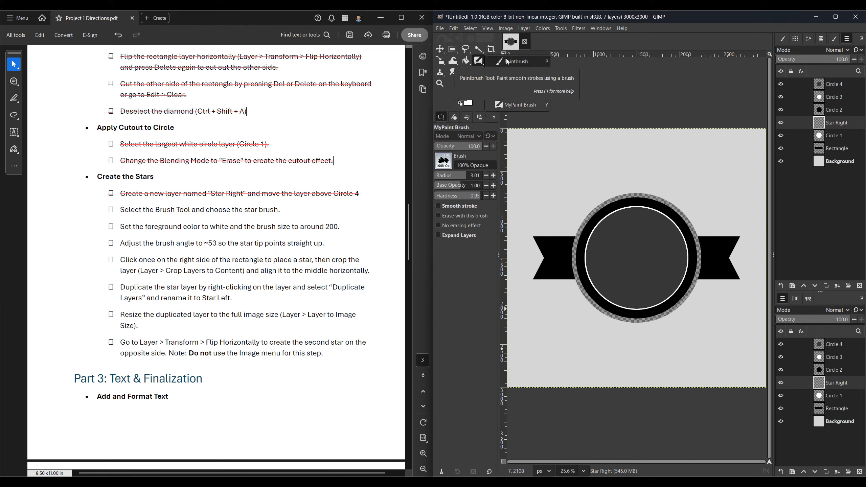
click(528, 63)
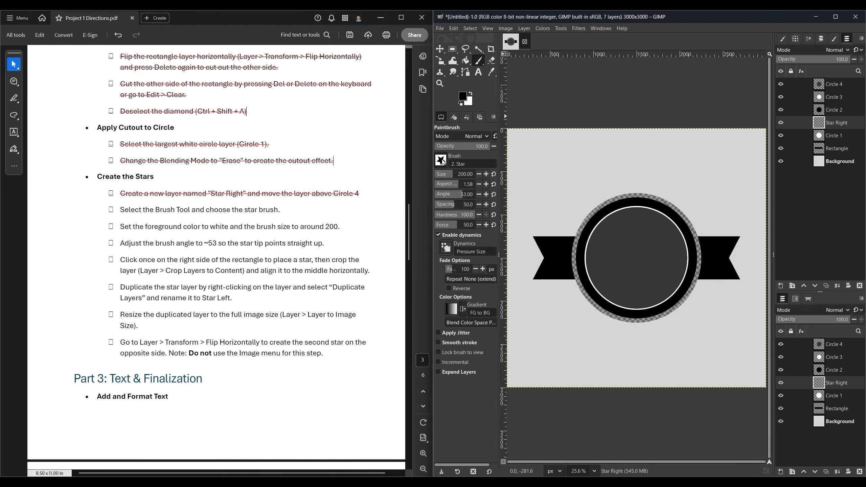
click(449, 158)
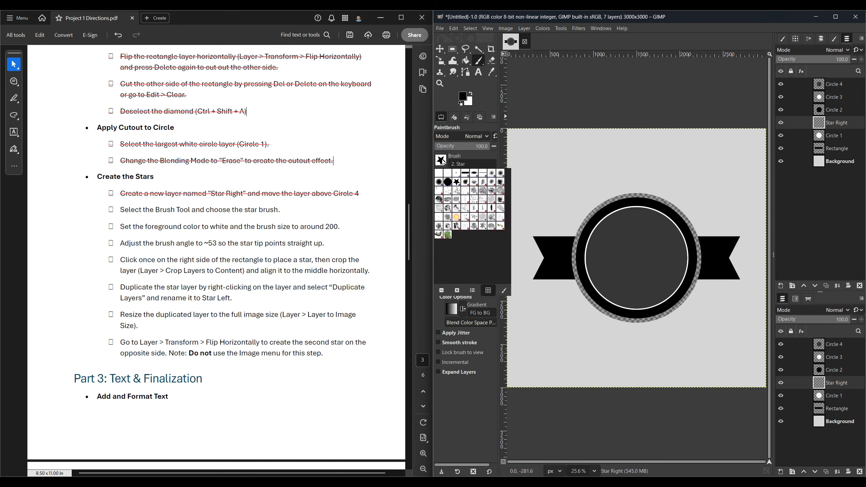
click(492, 173)
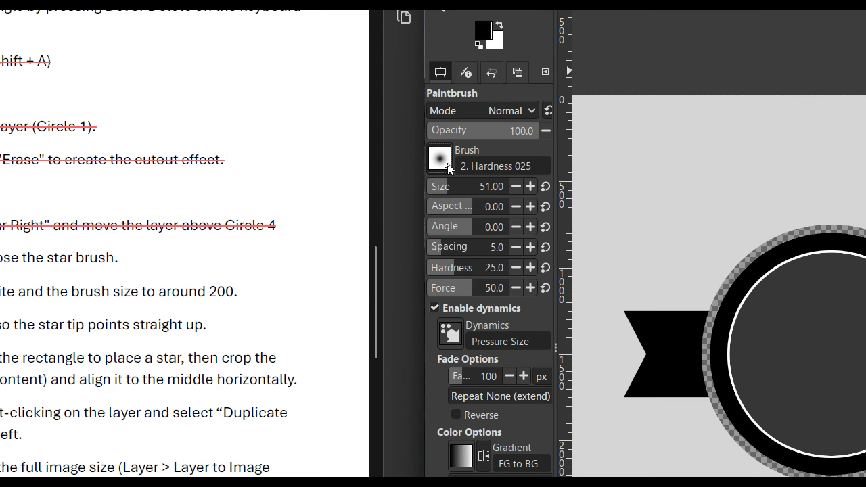
click(441, 164)
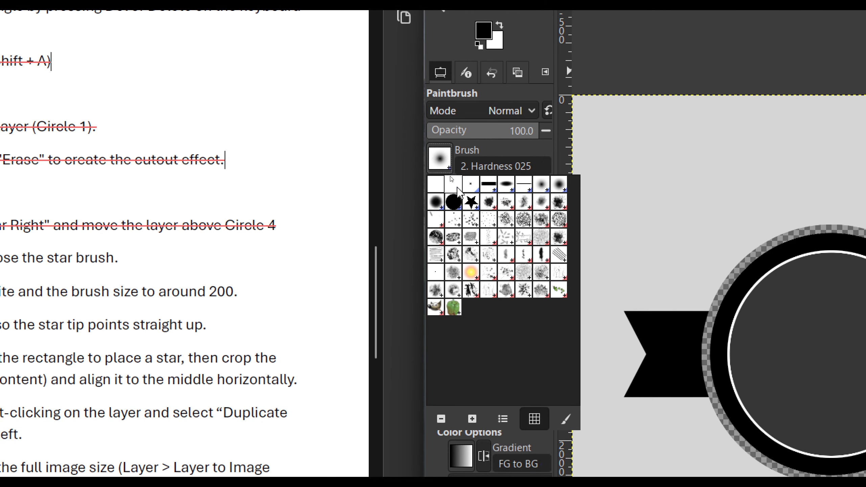
double_click(477, 204)
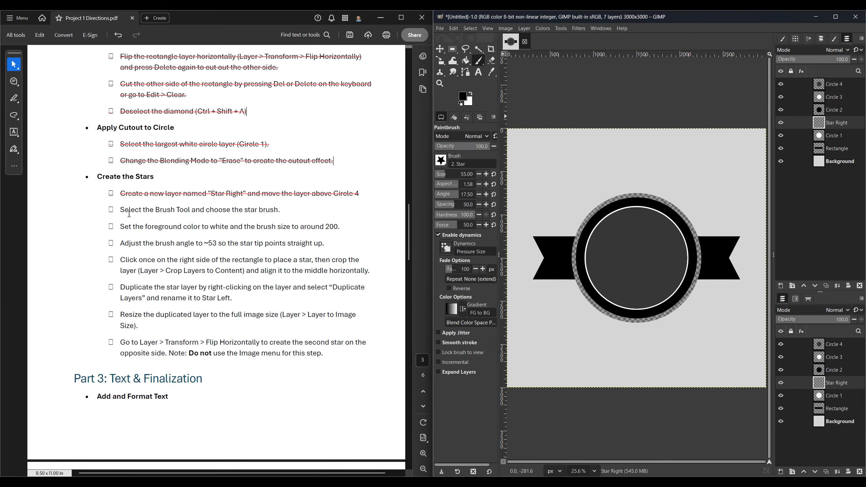
drag(109, 209, 281, 210)
click(319, 226)
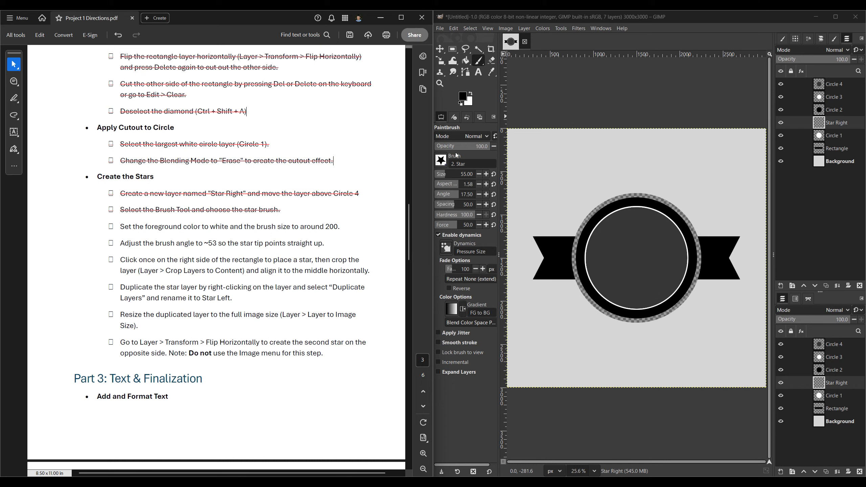
Set the foreground color to white and the brush size to 200 in GIMP, then strike through that instruction in the PDF.
click(472, 94)
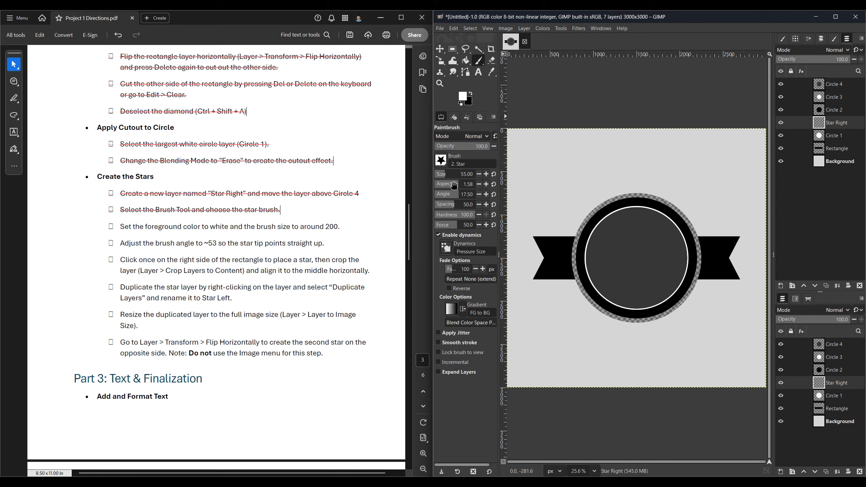
double_click(466, 174)
text(200)
key(Return)
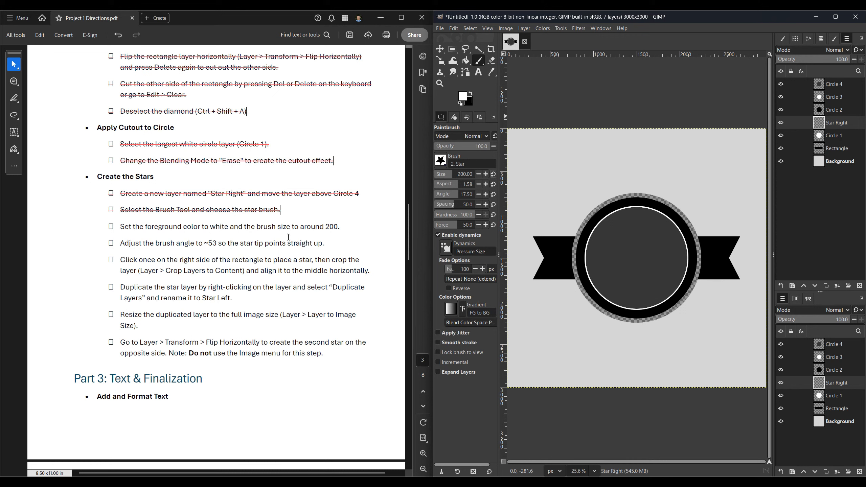
mouse_move(120, 227)
mouse_down()
mouse_move(276, 228)
mouse_move(325, 252)
mouse_up()
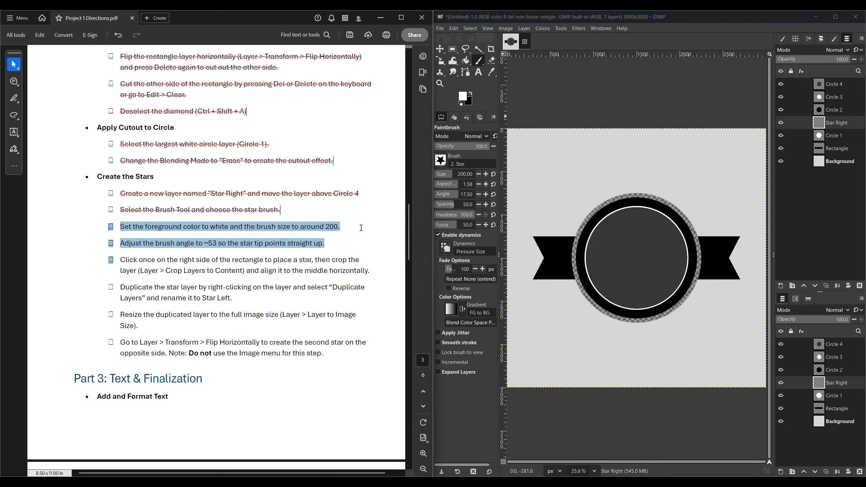
drag(353, 221, 345, 224)
click(348, 241)
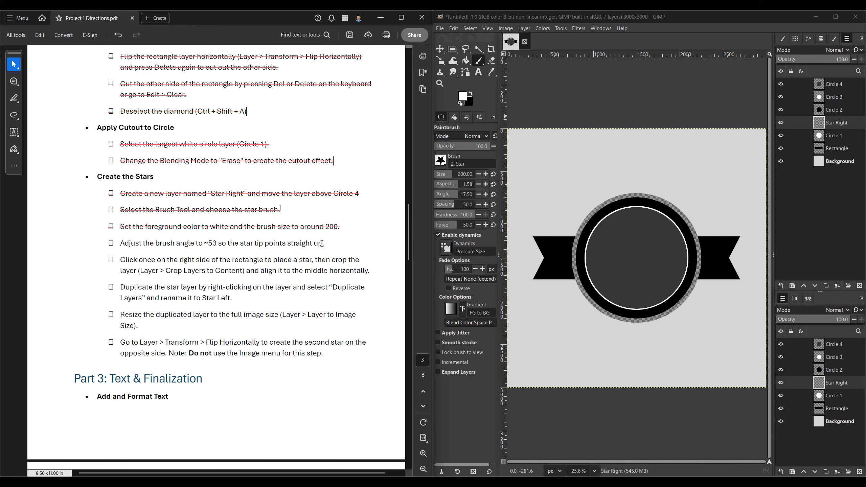
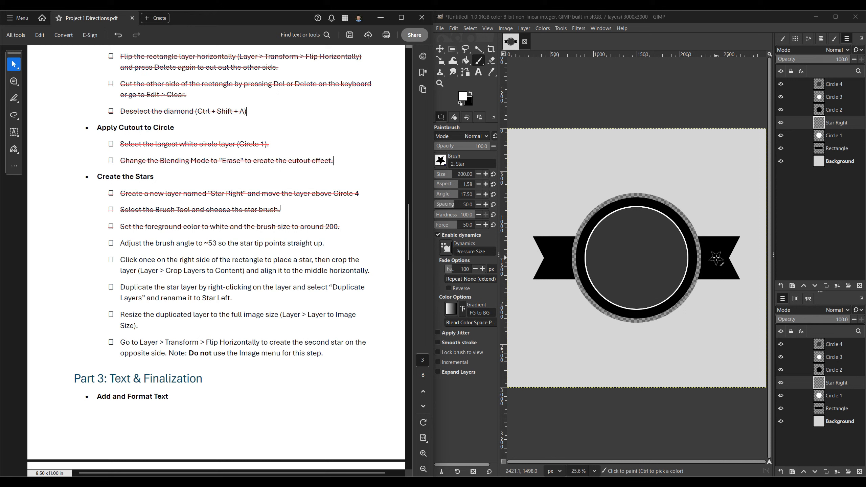
Set the brush angle to 53 in GIMP and paint one white star on the pennant's right end.
click(467, 194)
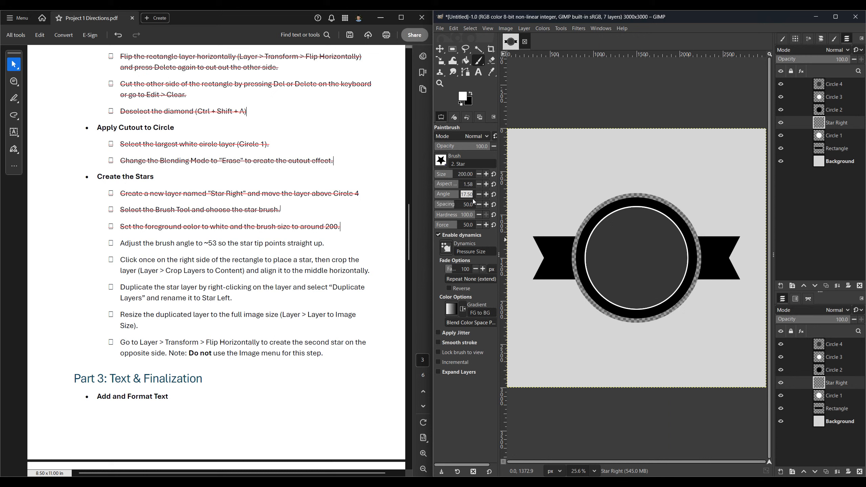
key(Return)
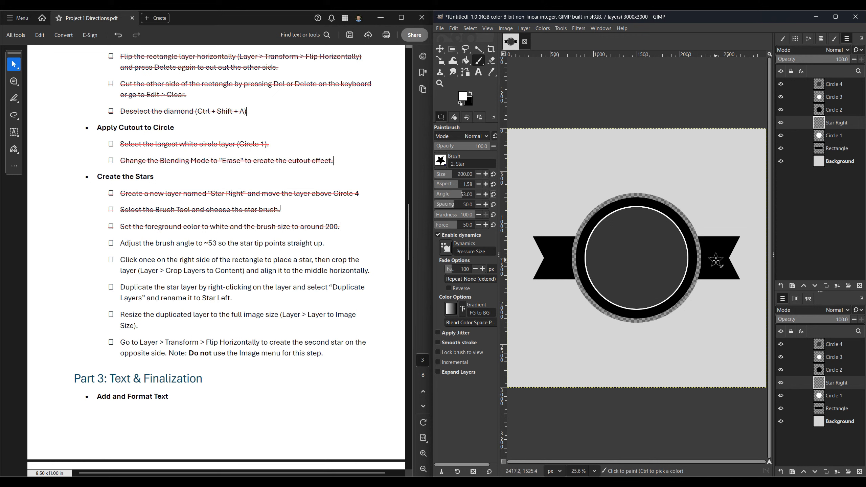
scroll(715, 260, up, 1)
scroll(715, 260, up, 2)
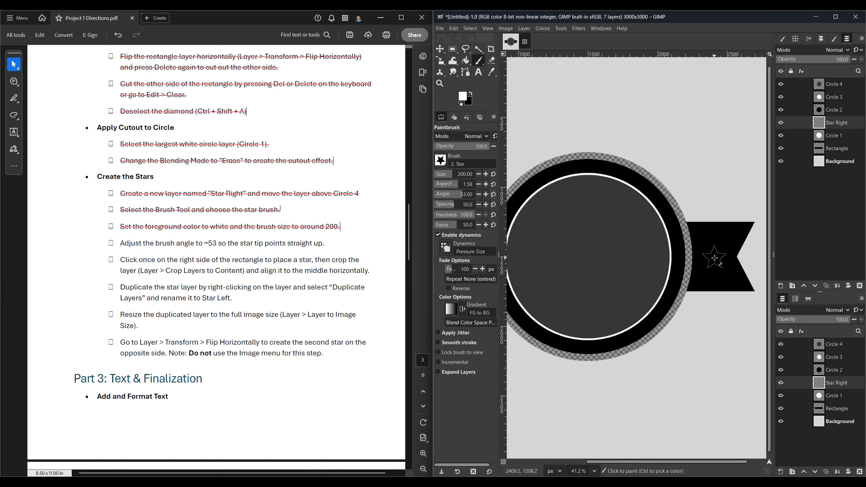
click(715, 258)
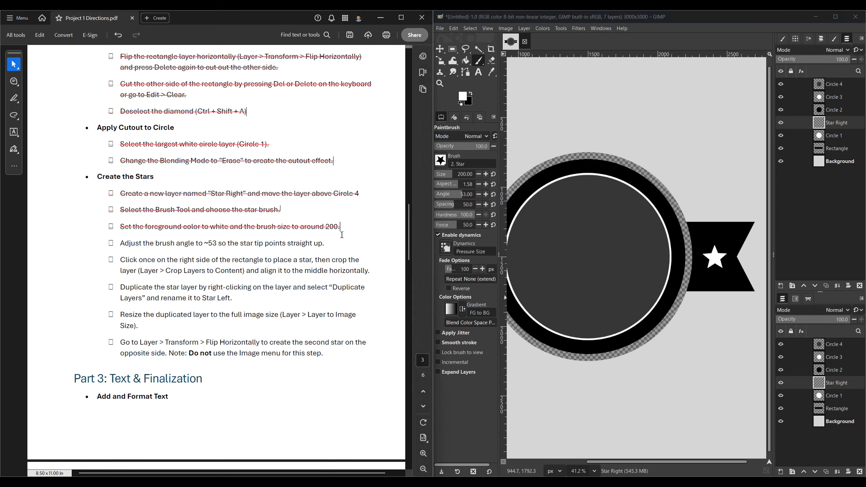
Strike through the brush angle instruction in the PDF, then crop the Star Right layer to its content in GIMP.
mouse_move(341, 235)
mouse_down()
mouse_move(341, 261)
mouse_move(338, 243)
mouse_up()
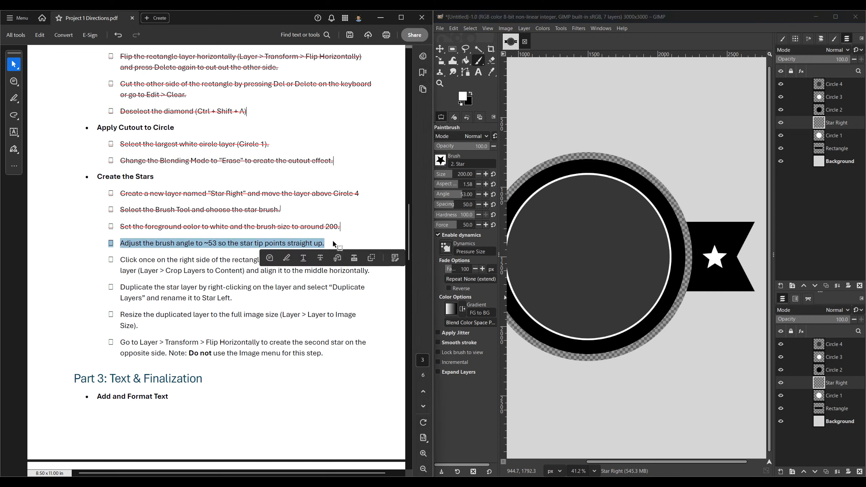
click(322, 258)
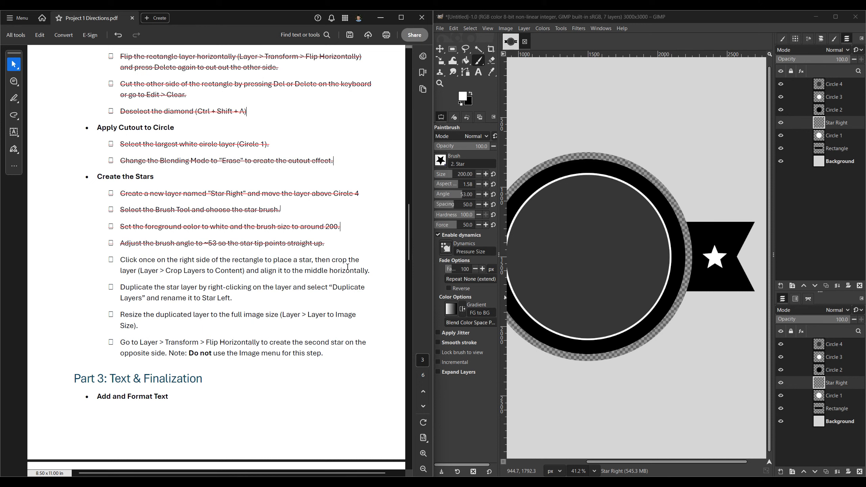
click(531, 29)
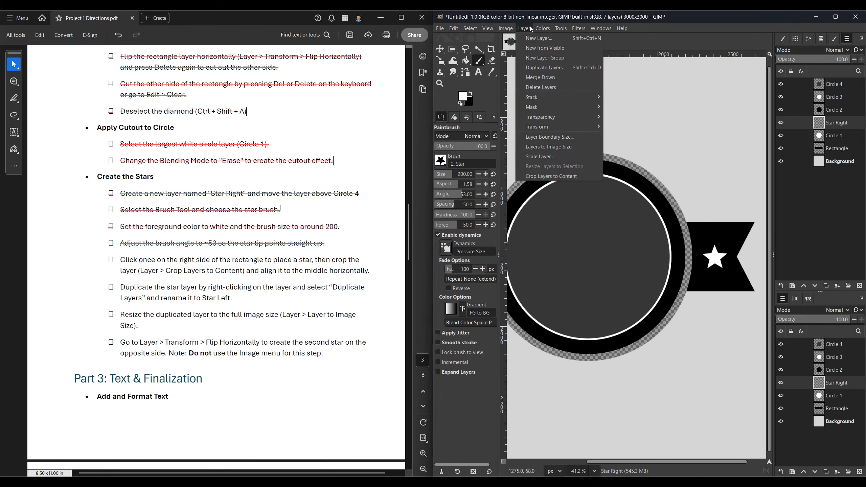
click(548, 176)
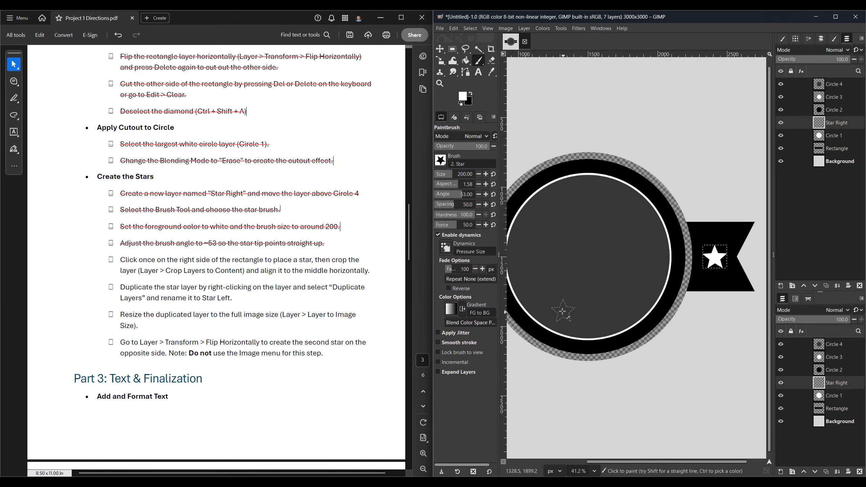
Align the Star Right layer to the vertical middle in GIMP and strike through the star placement, crop and align instruction in the PDF.
key(q)
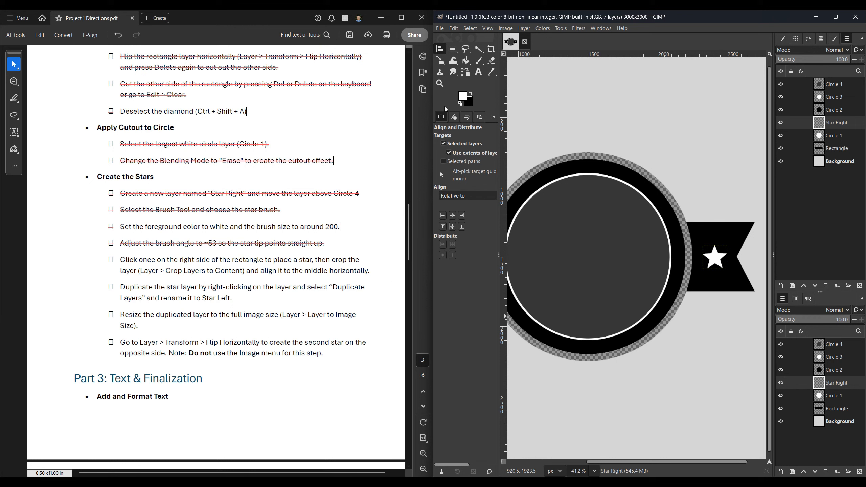
key(m)
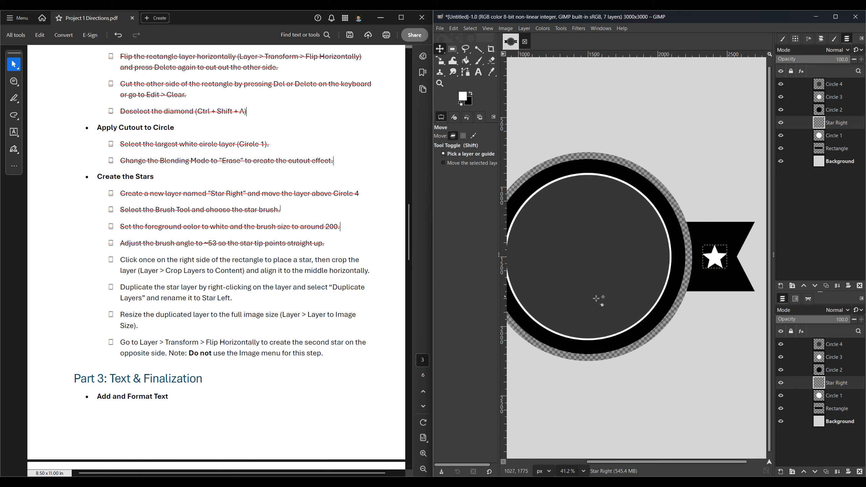
drag(715, 257, 717, 267)
key(q)
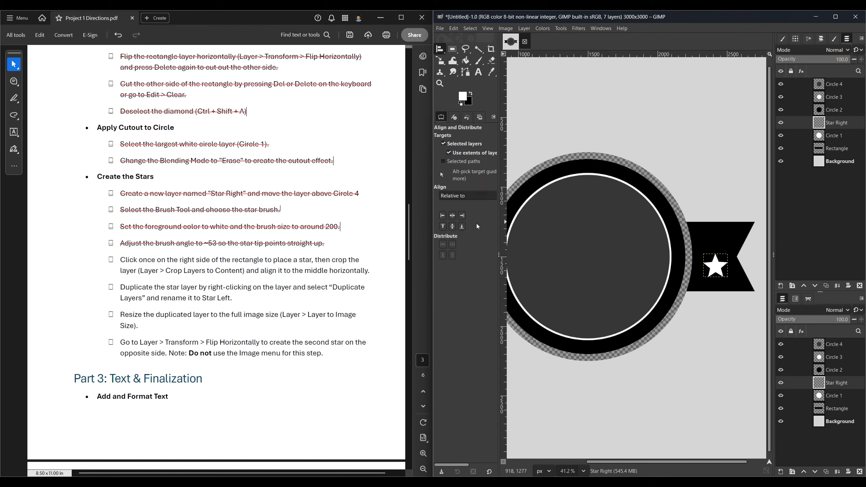
click(453, 228)
drag(114, 259, 376, 270)
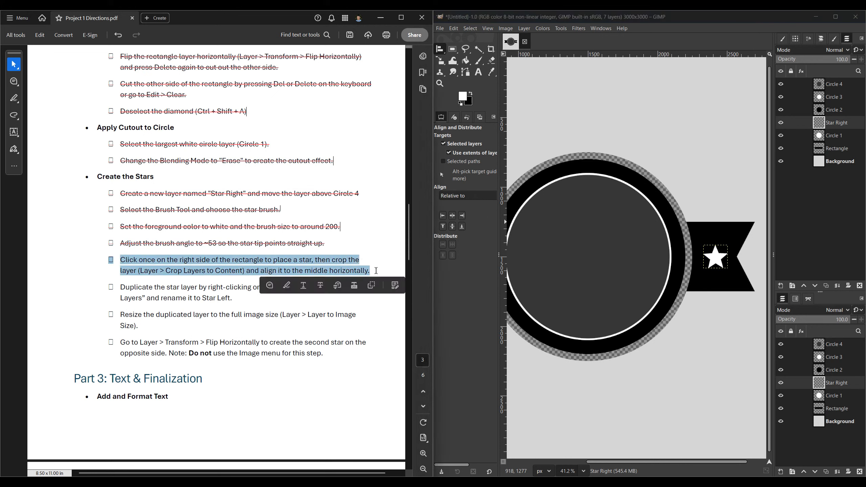
click(320, 286)
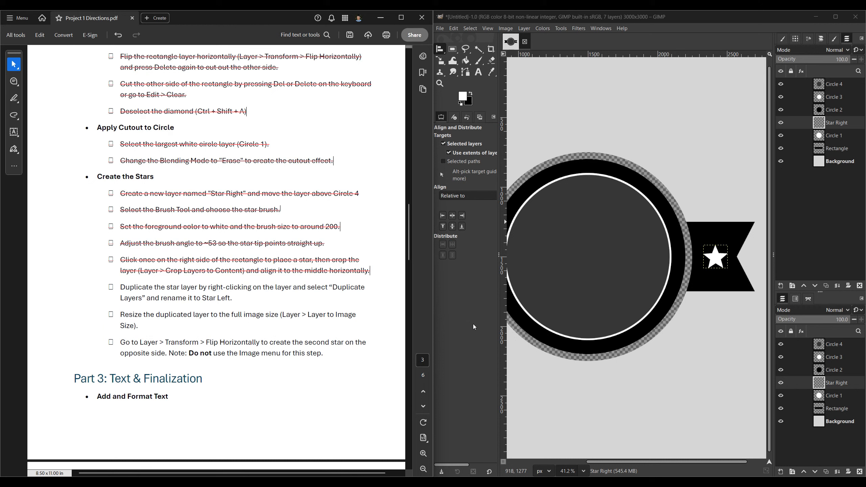
Fit the whole logo image in the GIMP window.
scroll(600, 327, down, 1)
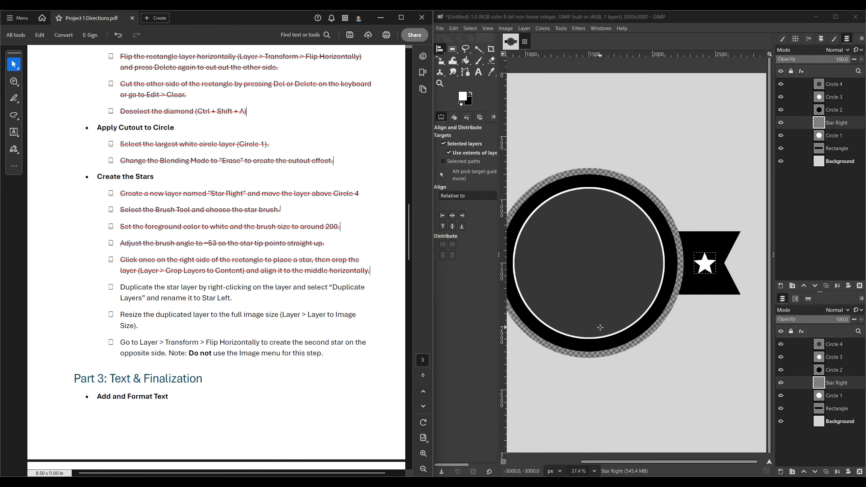
scroll(600, 328, down, 5)
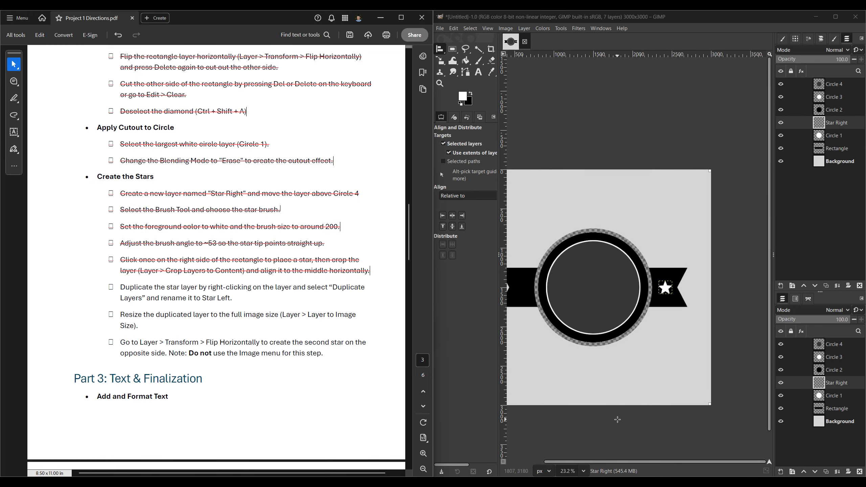
key(super+Right)
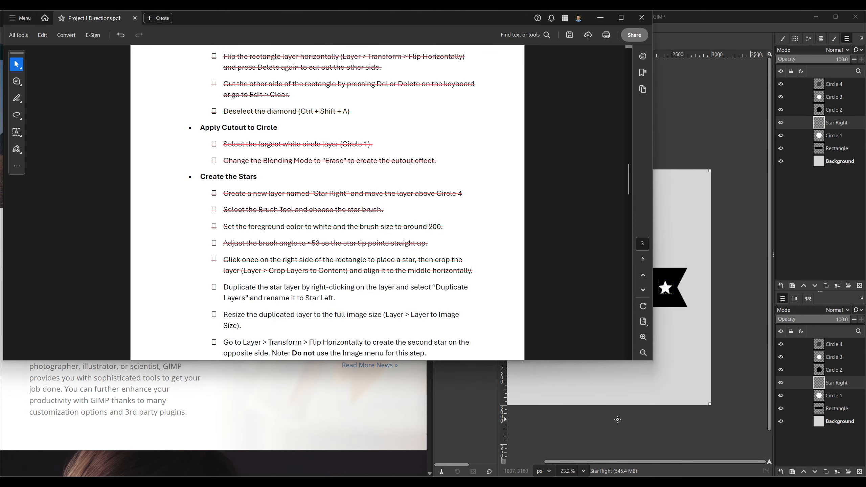
key(super+Left)
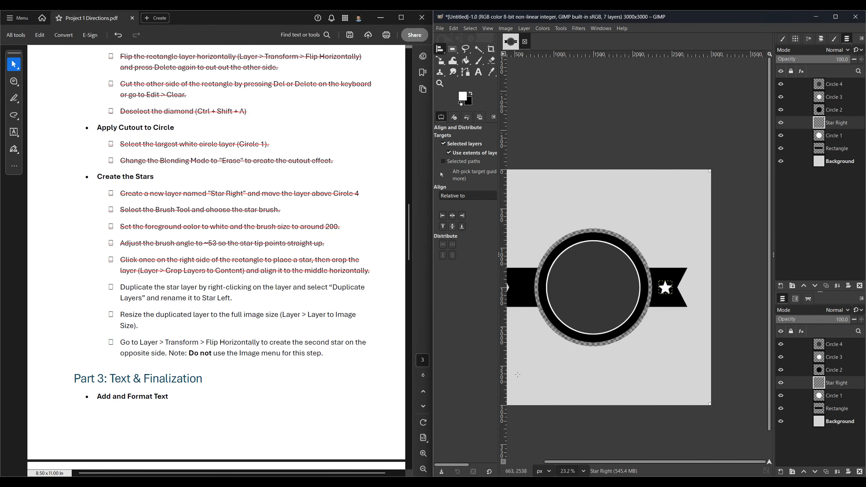
key(shift+ctrl+j)
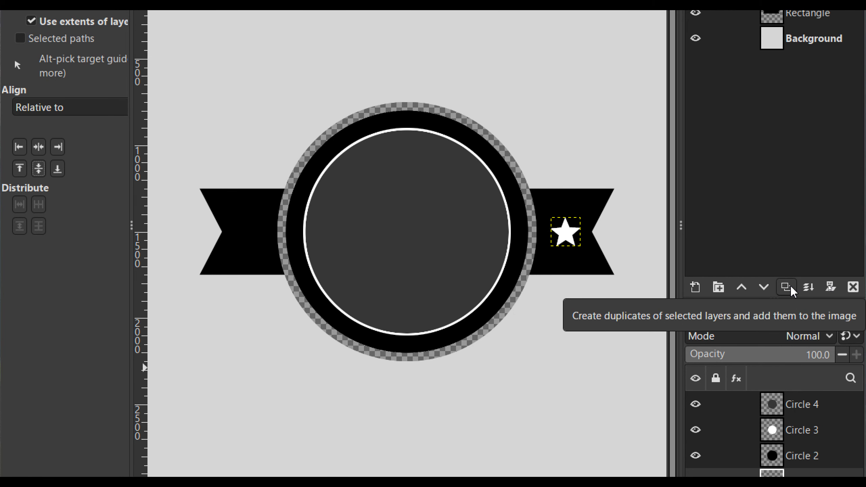
Duplicate the Star Right layer in GIMP as Star Left and strike through the duplicate-and-rename instruction in the PDF.
click(789, 287)
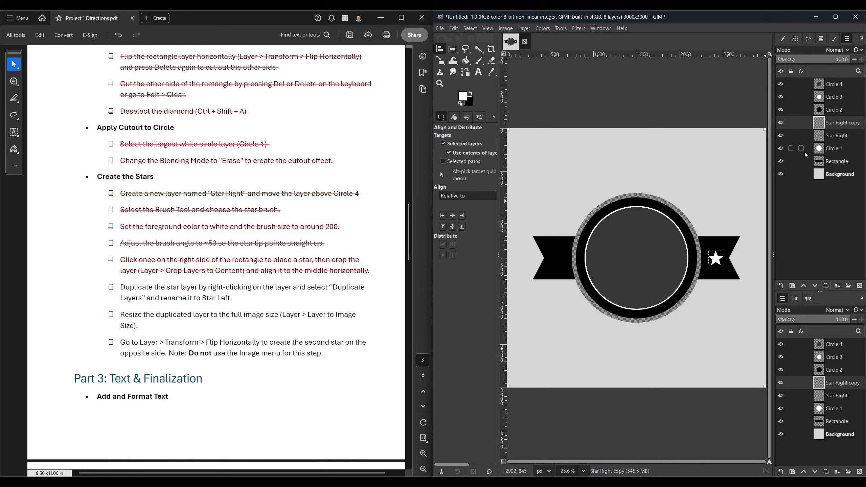
double_click(840, 122)
drag(836, 122, 864, 126)
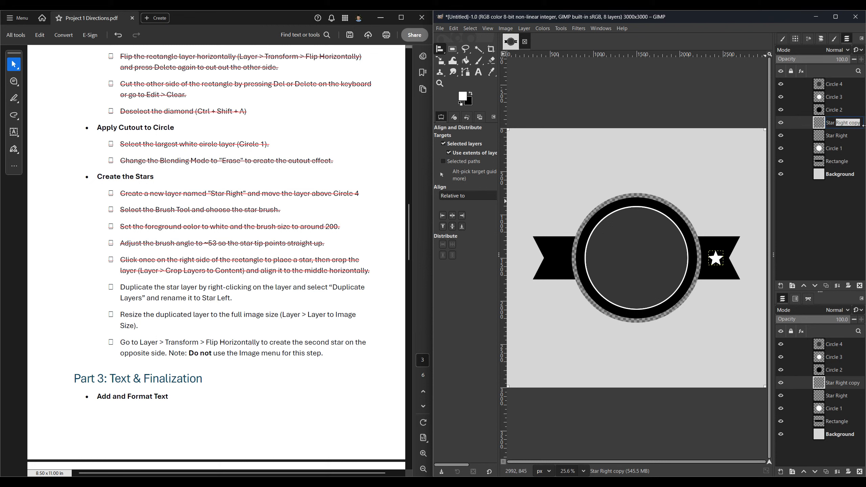
text(Left)
key(Return)
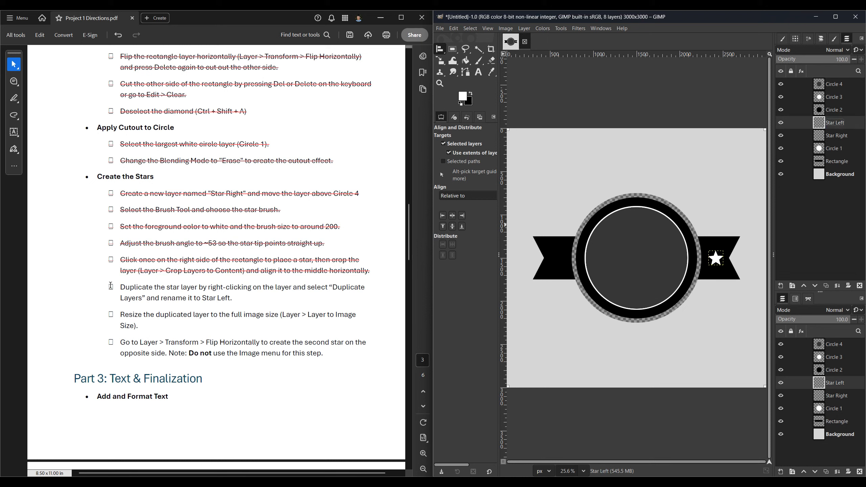
drag(111, 286, 237, 298)
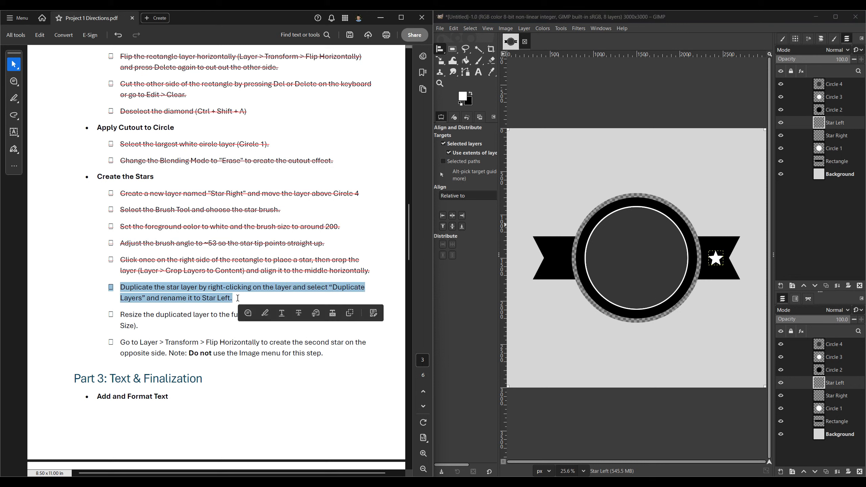
click(298, 313)
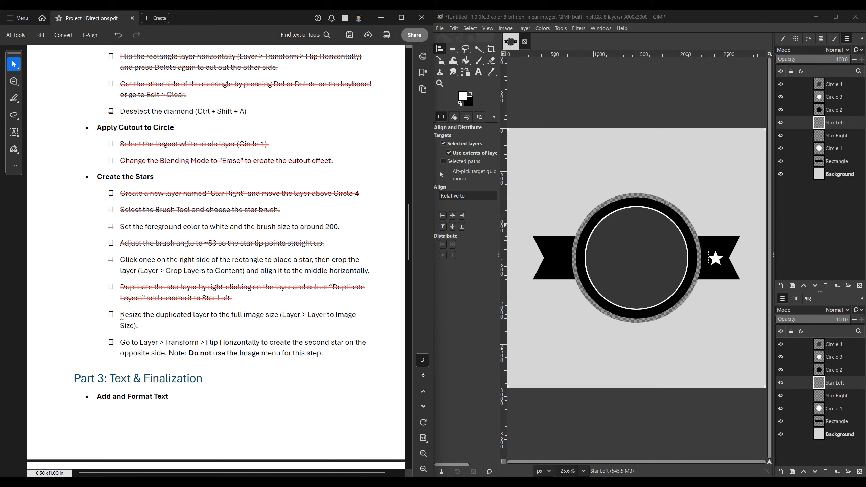
Resize the Star Left layer to the full image size in GIMP and strike through the resize instruction in the PDF.
click(524, 28)
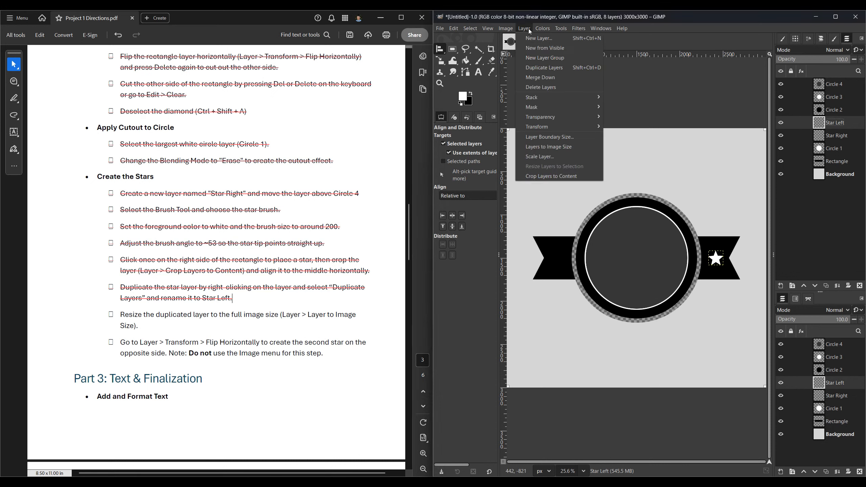
click(544, 146)
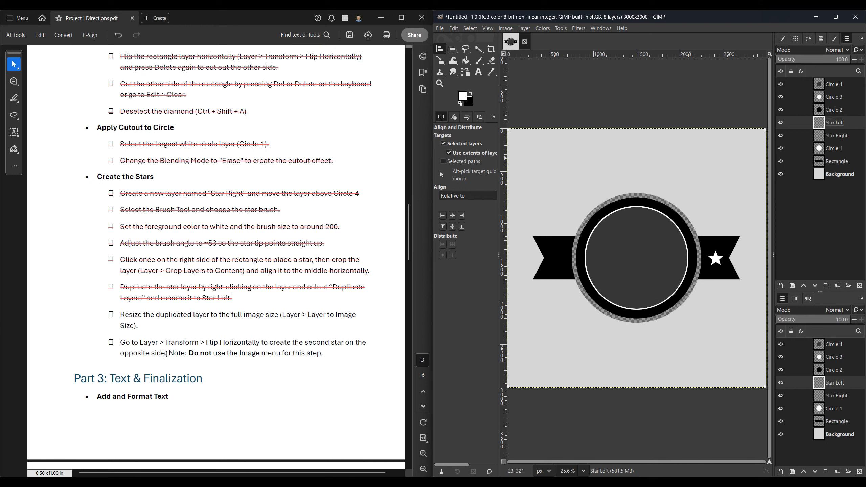
drag(109, 316, 140, 322)
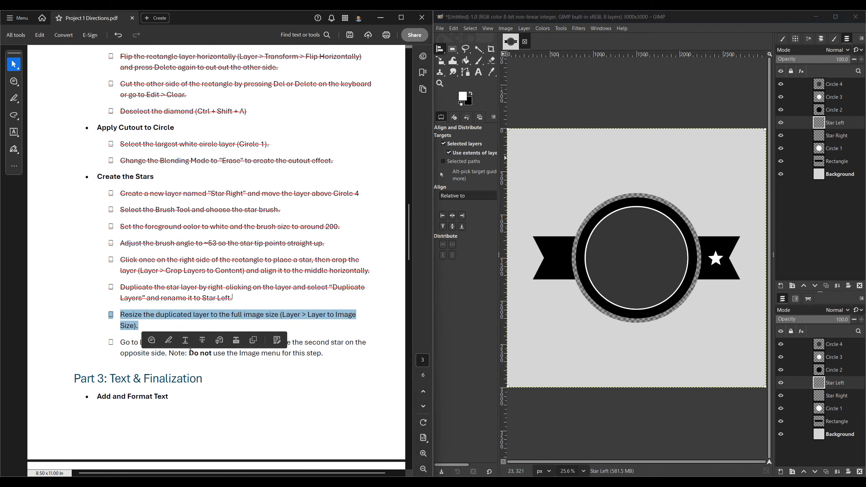
click(204, 349)
Flip the Star Left layer horizontally in GIMP to place the second star on the pennant's opposite end.
click(526, 28)
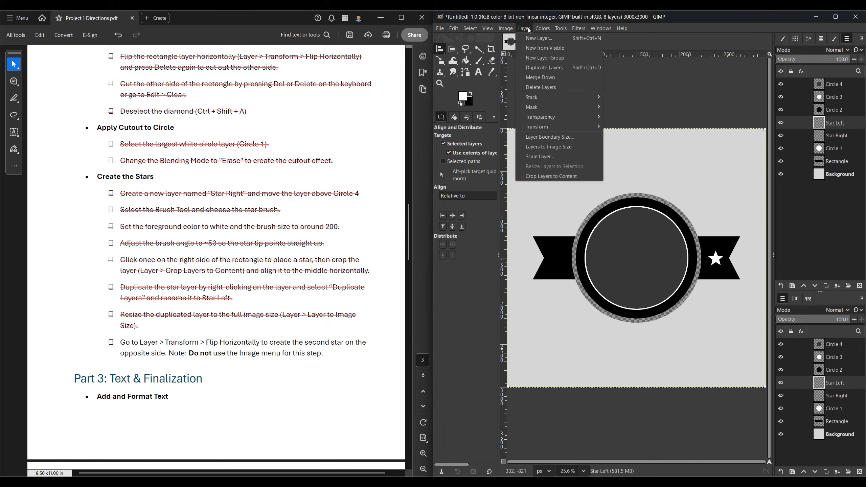
mouse_move(548, 127)
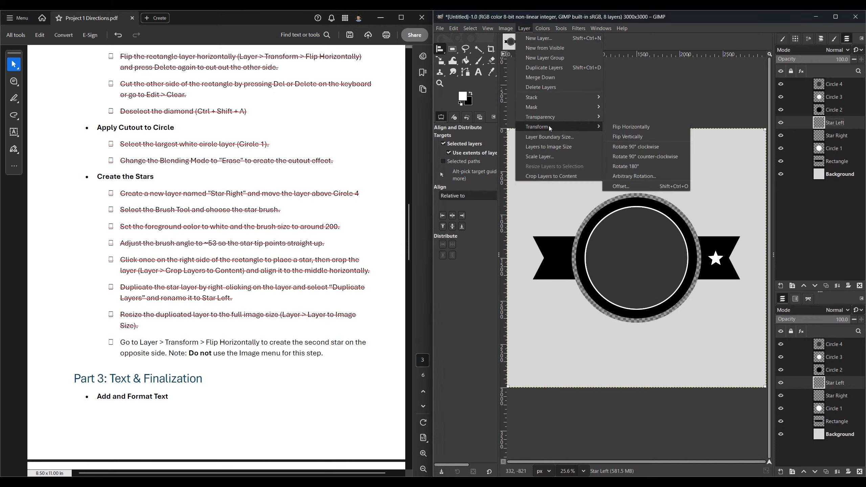
click(620, 126)
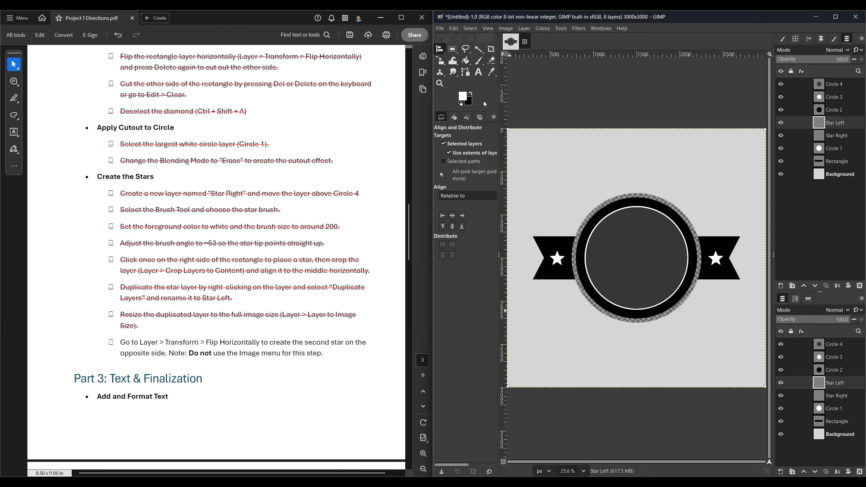
click(502, 29)
mouse_move(518, 78)
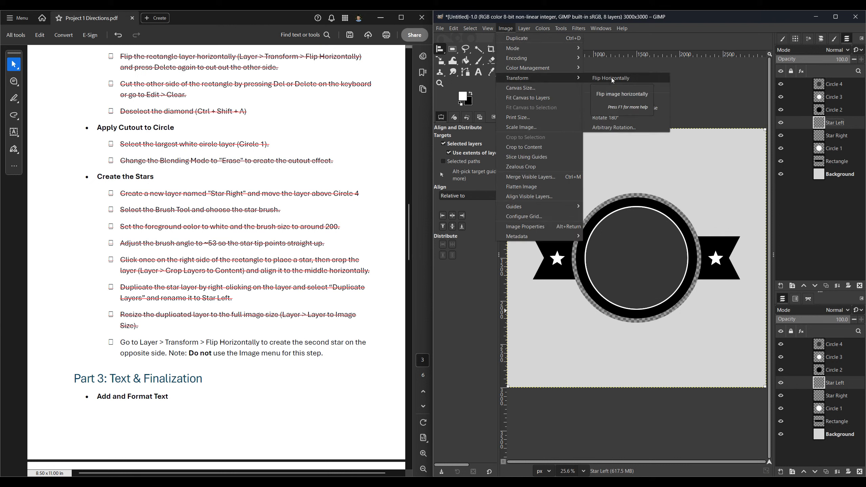
click(453, 319)
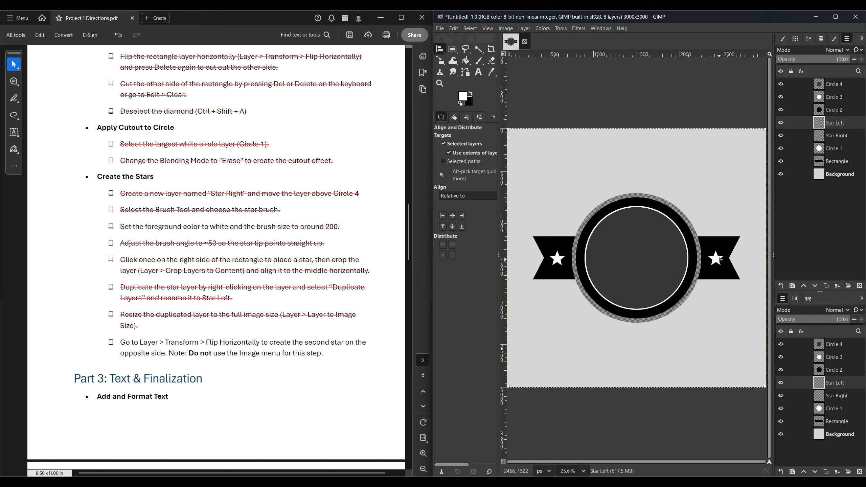
Strike through the horizontal flip instruction in the PDF and review the Part 3: Text & Finalization instructions.
drag(110, 342, 323, 352)
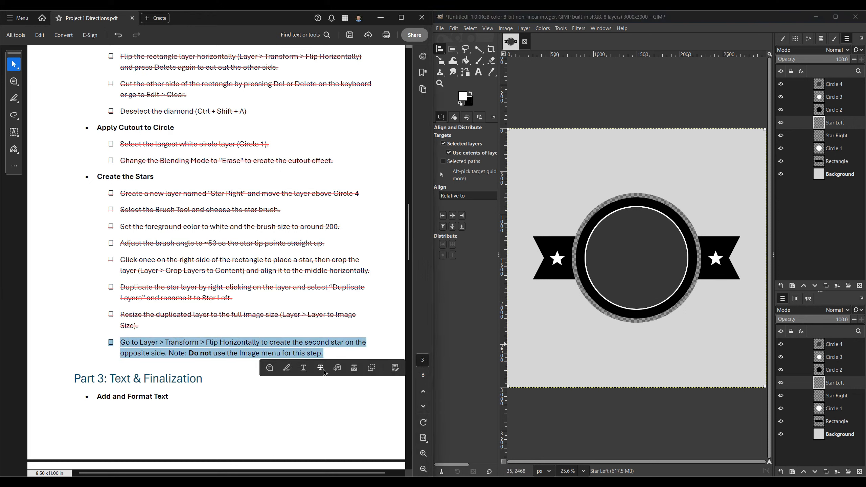
click(320, 368)
scroll(299, 368, down, 2)
scroll(300, 372, down, 1)
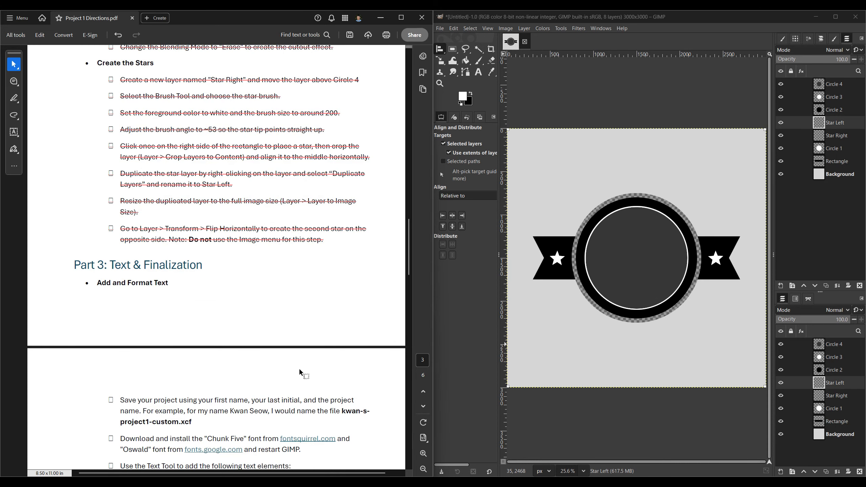
scroll(284, 349, down, 2)
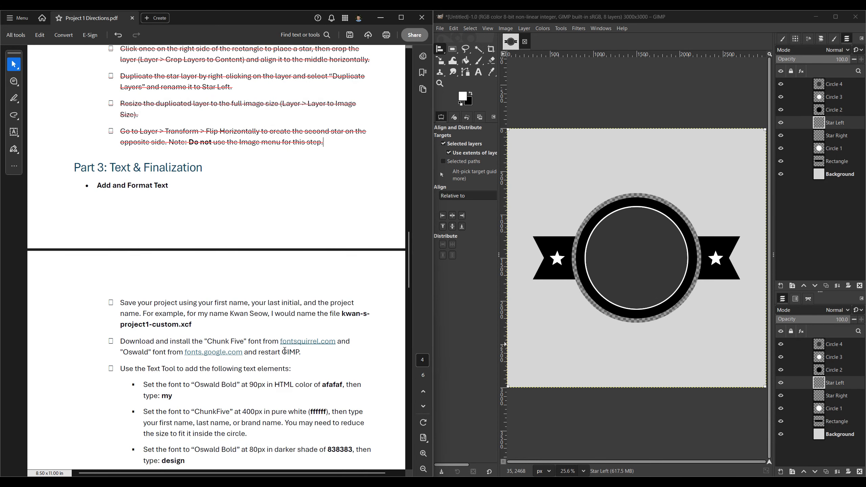
scroll(138, 211, down, 1)
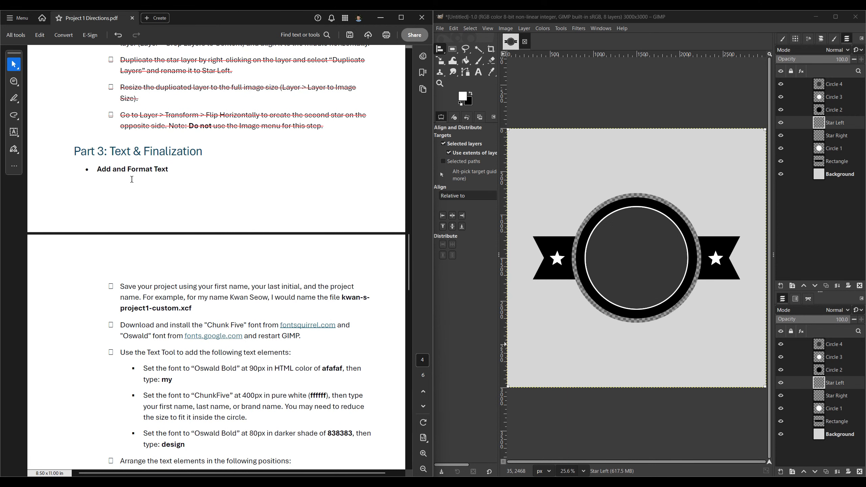
scroll(161, 195, down, 1)
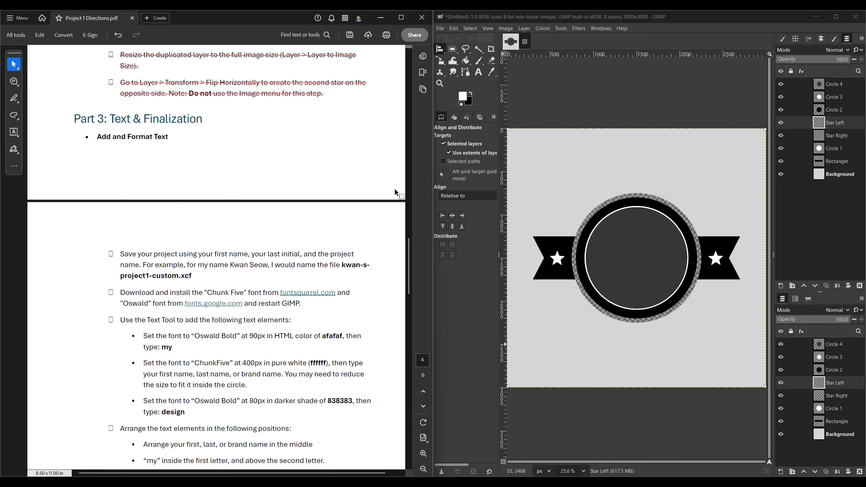
Start saving the GIMP image and choose the folder Google Drive > Clovis Community College > Courses > Summer 2025 > GIMP > Project 1.
double_click(577, 18)
click(464, 57)
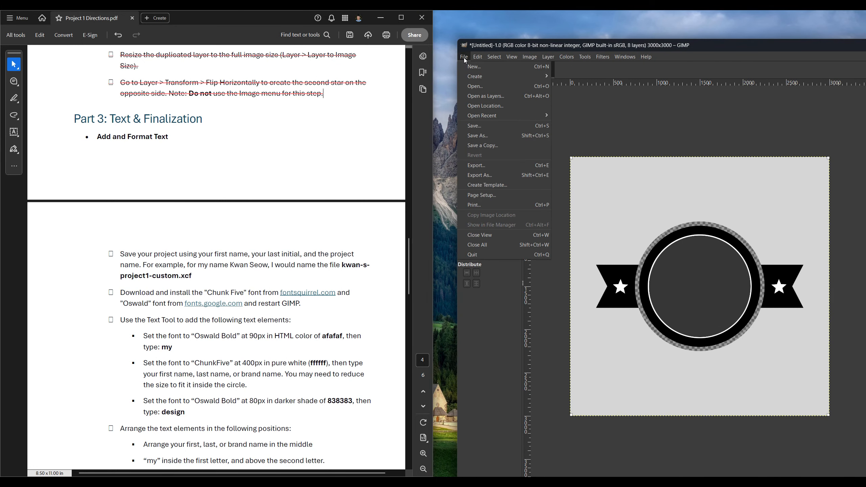
click(477, 126)
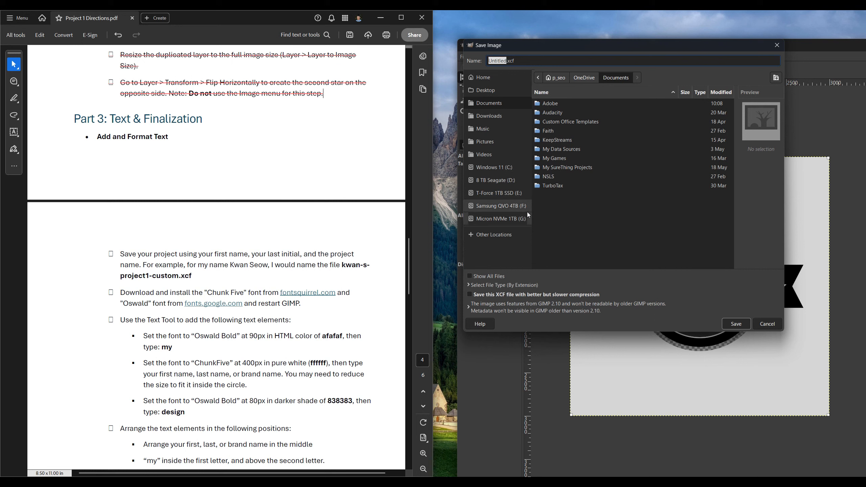
click(511, 95)
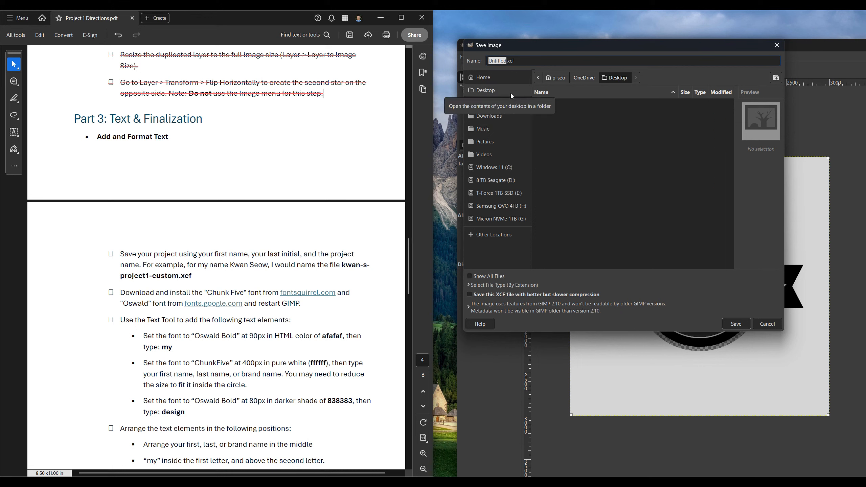
click(514, 181)
double_click(570, 122)
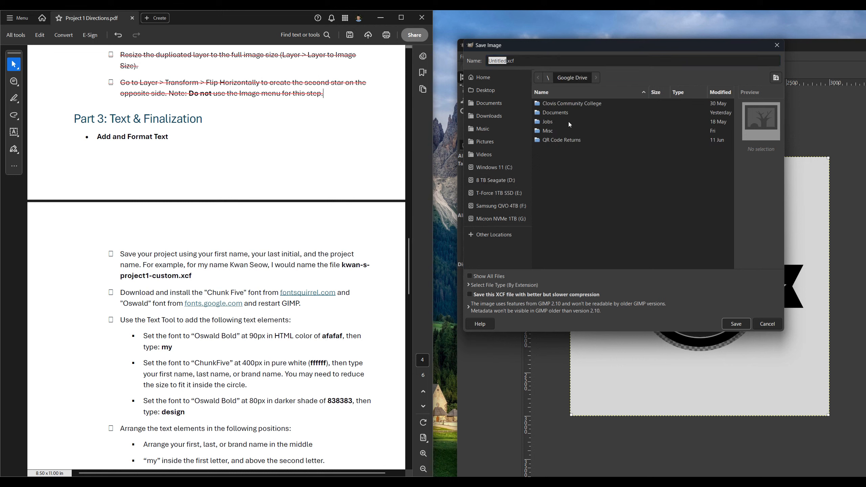
double_click(579, 104)
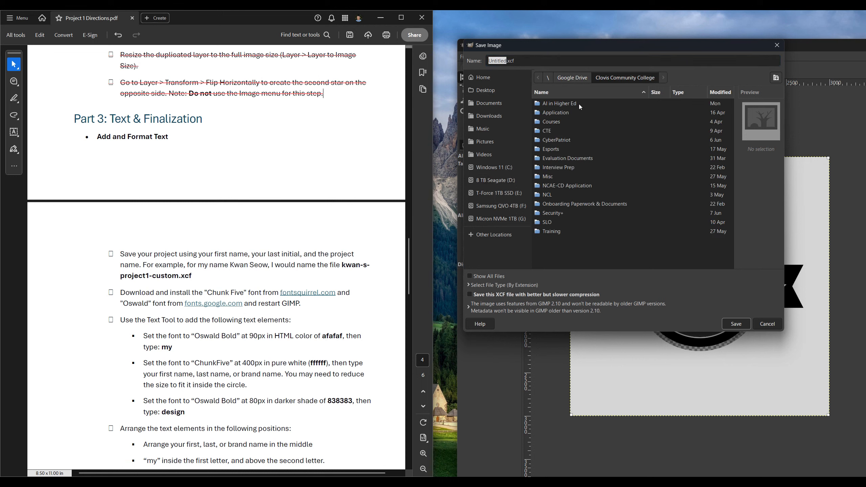
double_click(556, 122)
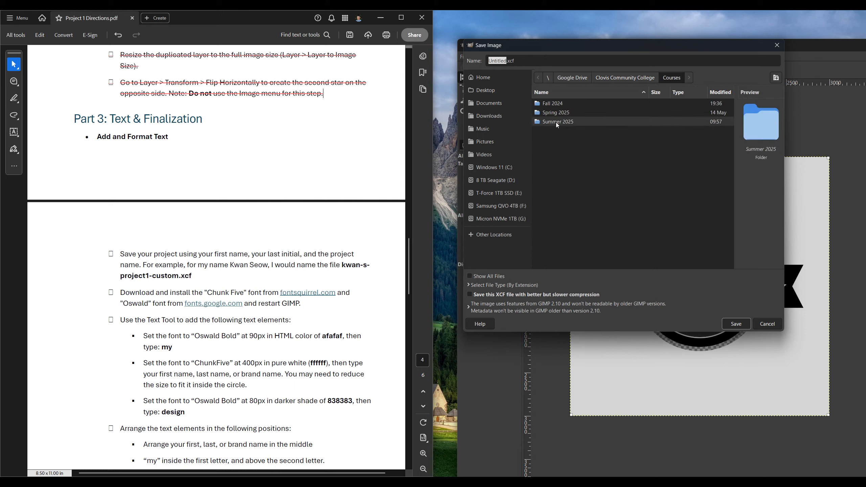
double_click(557, 116)
double_click(557, 105)
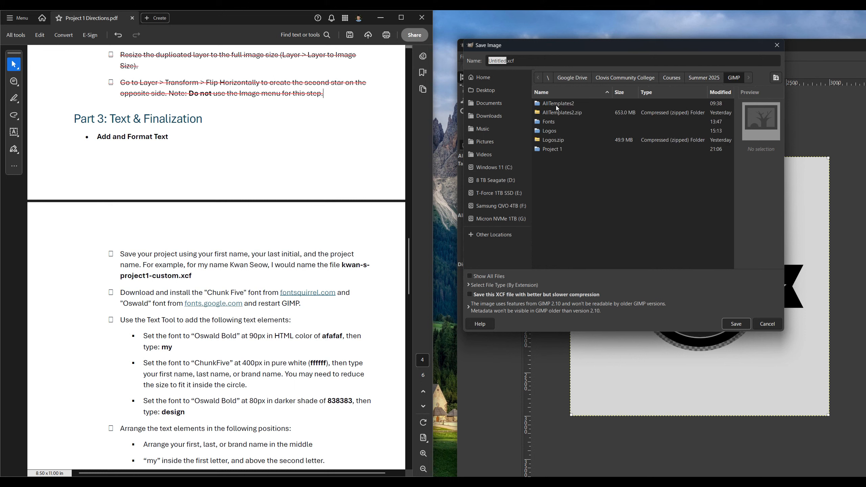
double_click(553, 151)
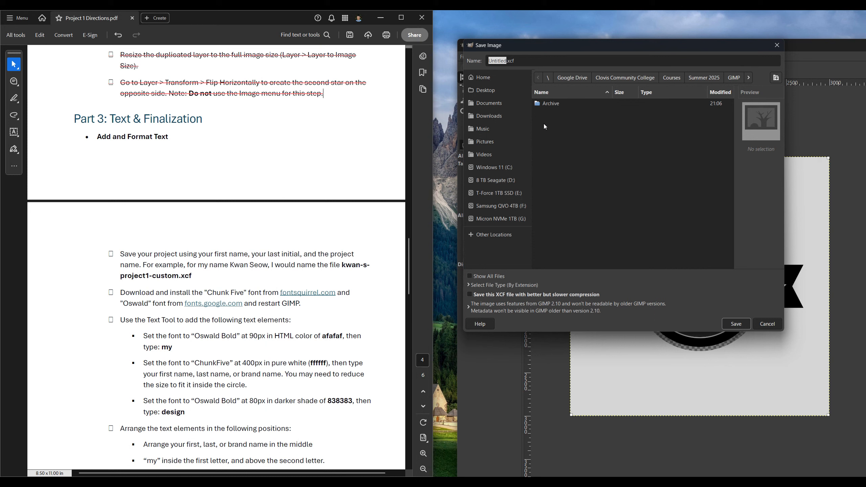
Save the image as an XCF file named with the first name, last initial and "project1", separated by hyphens.
click(508, 62)
drag(507, 61, 486, 63)
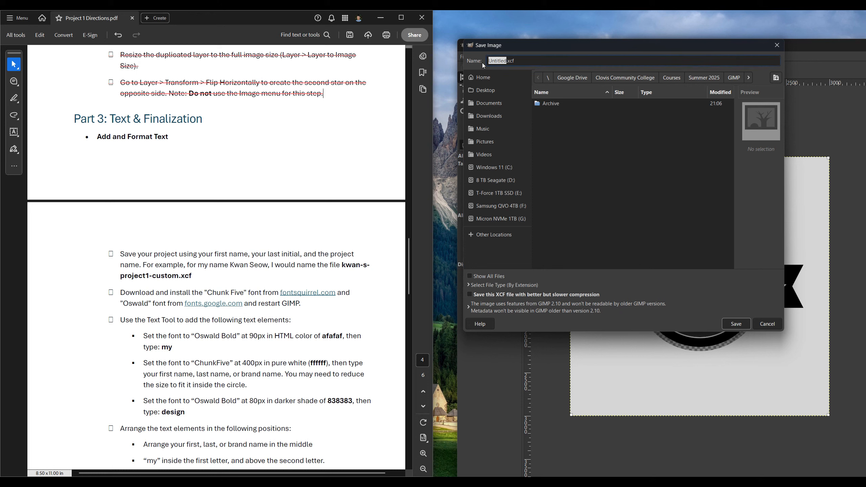
text(kwan-s-project1)
click(735, 325)
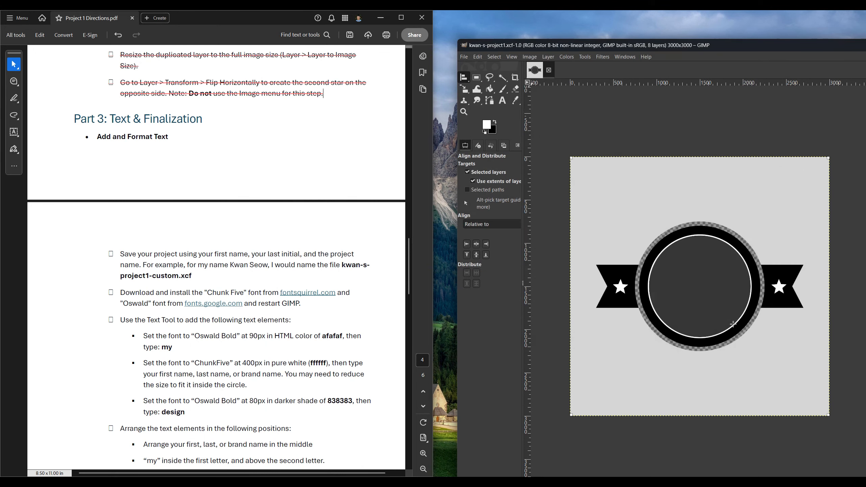
Snap the GIMP window back beside the PDF and strike through the project saving instruction in the PDF.
drag(763, 51, 864, 51)
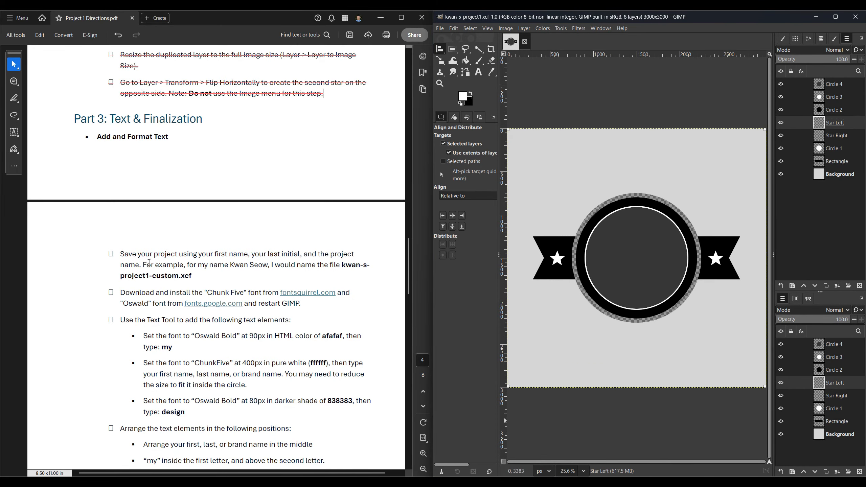
drag(119, 253, 192, 277)
click(253, 265)
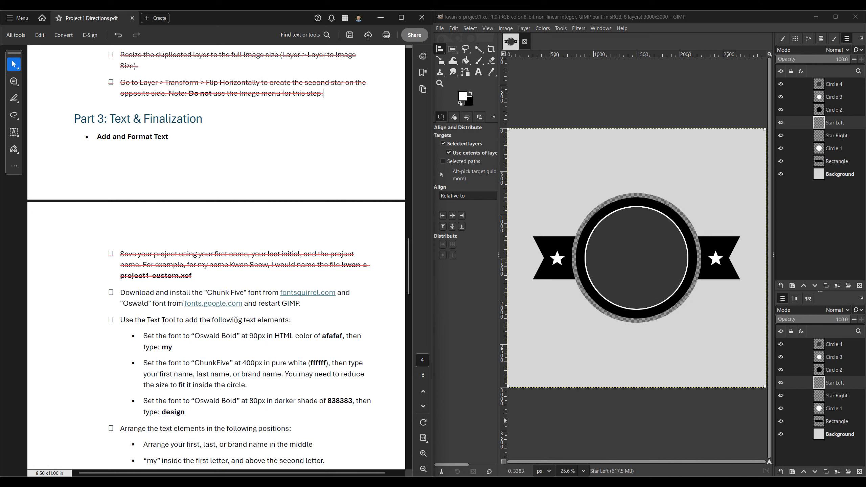
Open the PDF's fontsquirrel.com link, look over the ChunkFive font page and preview its OTF download without saving the archive.
click(306, 295)
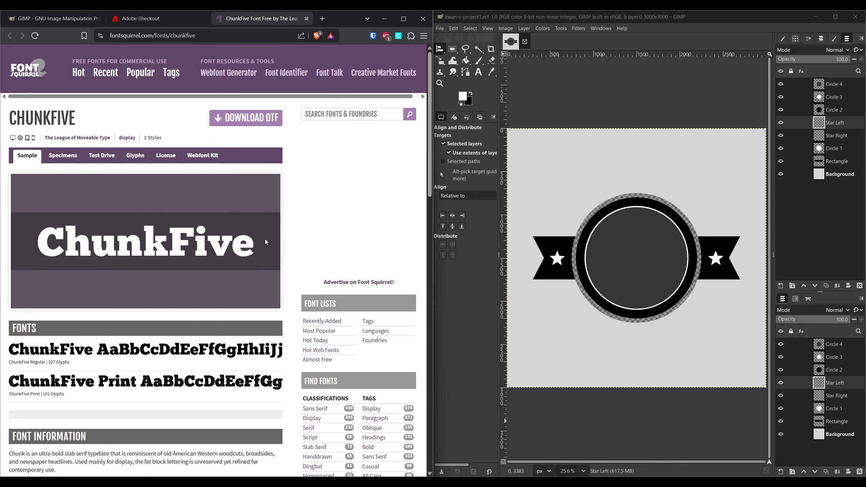
scroll(266, 242, down, 6)
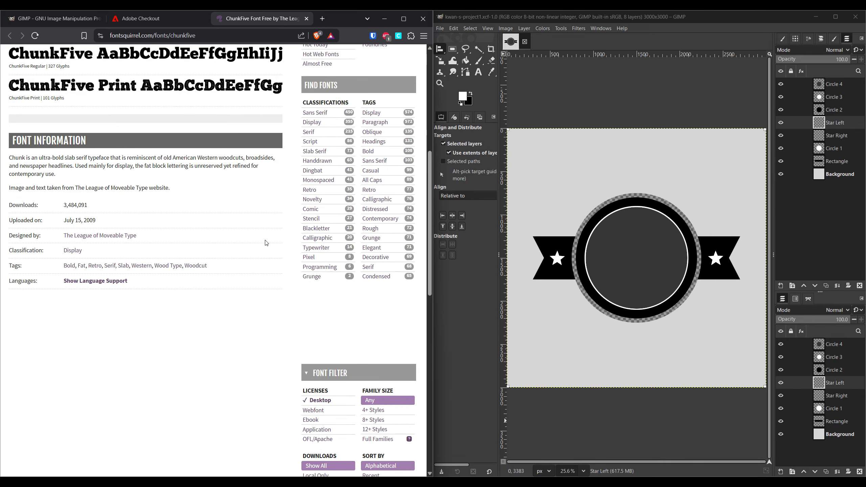
scroll(267, 243, up, 6)
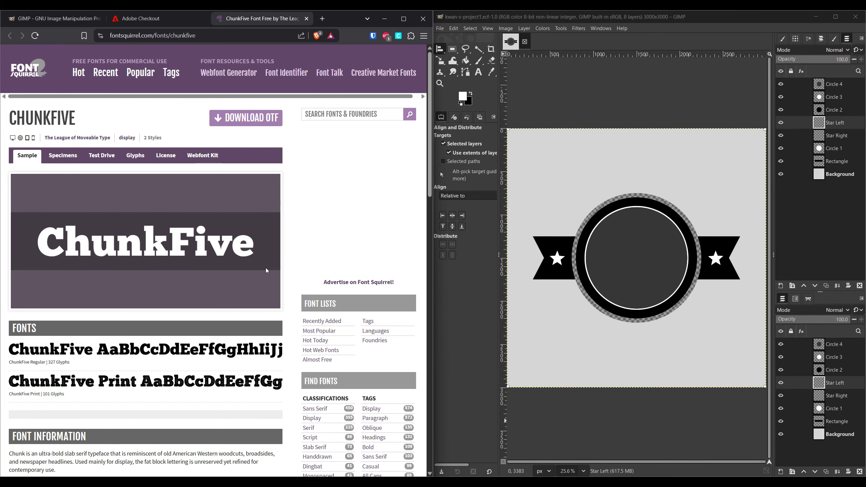
scroll(267, 271, down, 2)
scroll(266, 269, up, 2)
scroll(97, 271, down, 3)
scroll(101, 273, up, 3)
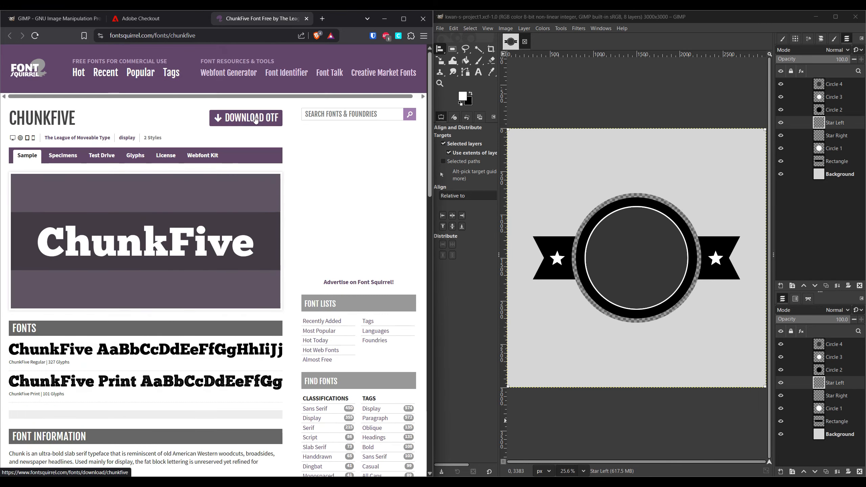
click(256, 119)
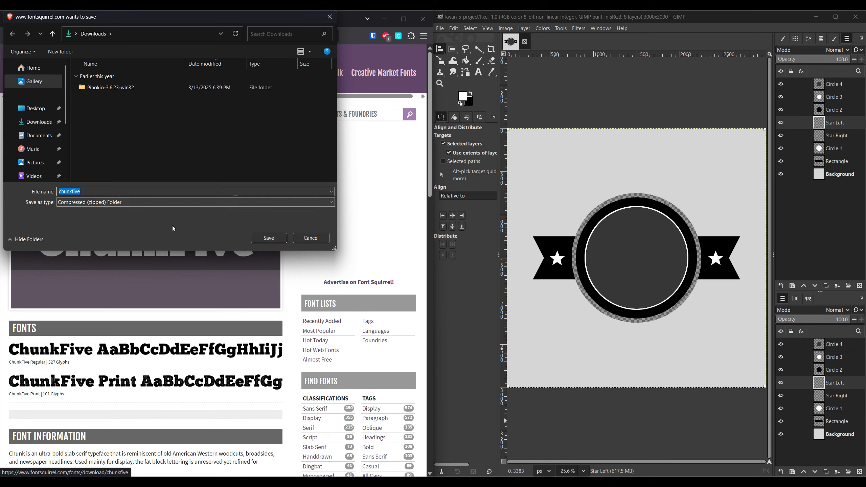
click(311, 238)
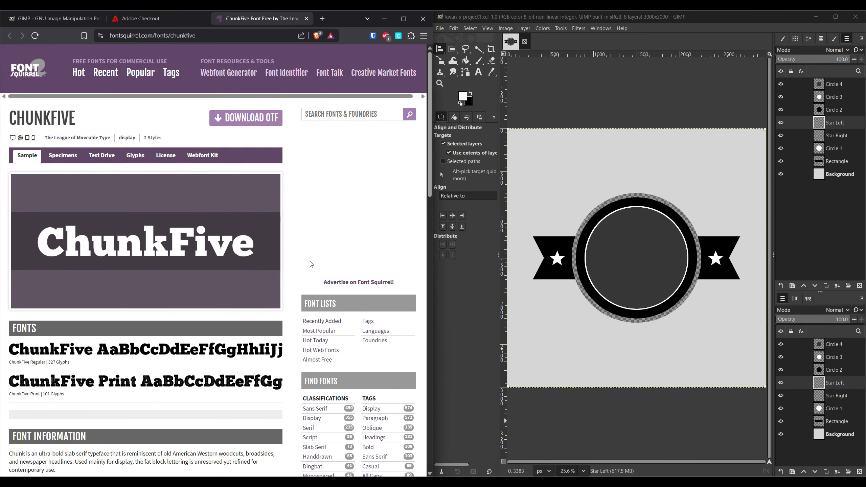
Examine the SIL Open Font License terms for ChunkFive, including the permission, conditions and disclaimer sections.
scroll(251, 262, down, 2)
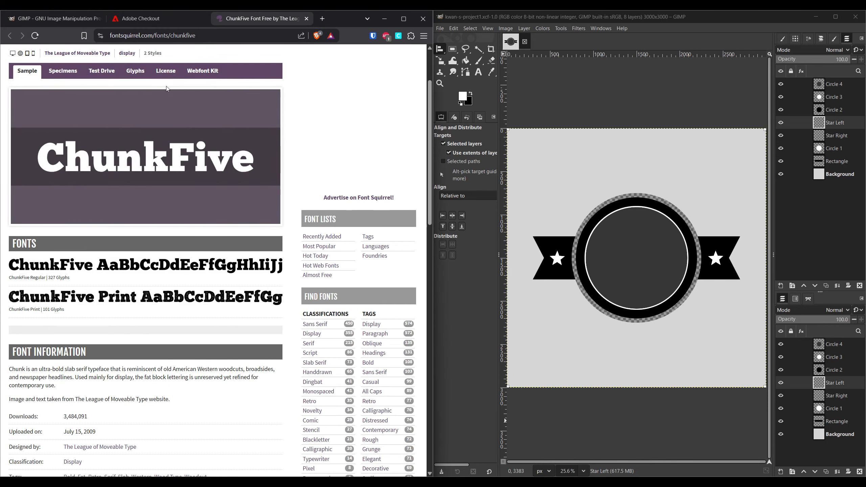
click(166, 73)
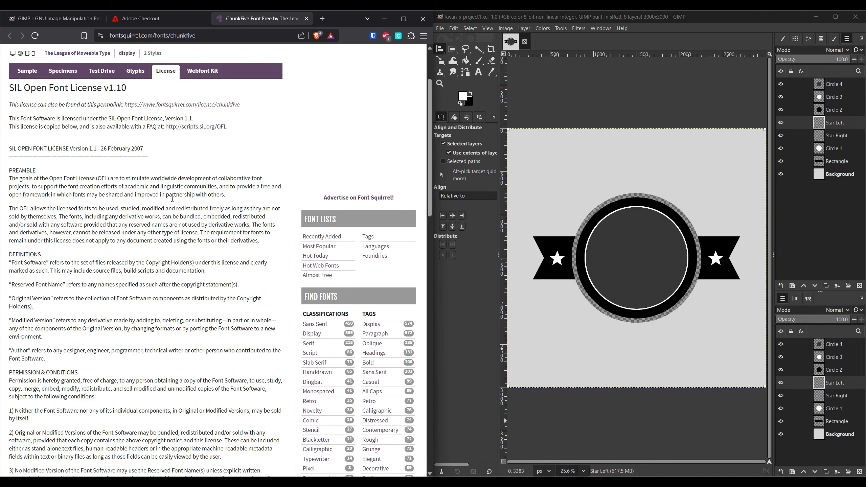
scroll(173, 199, down, 6)
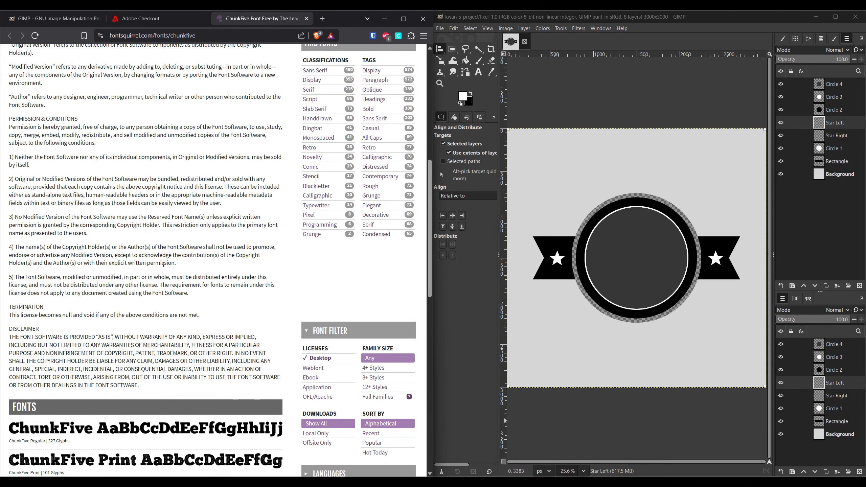
scroll(164, 264, up, 2)
scroll(165, 266, up, 1)
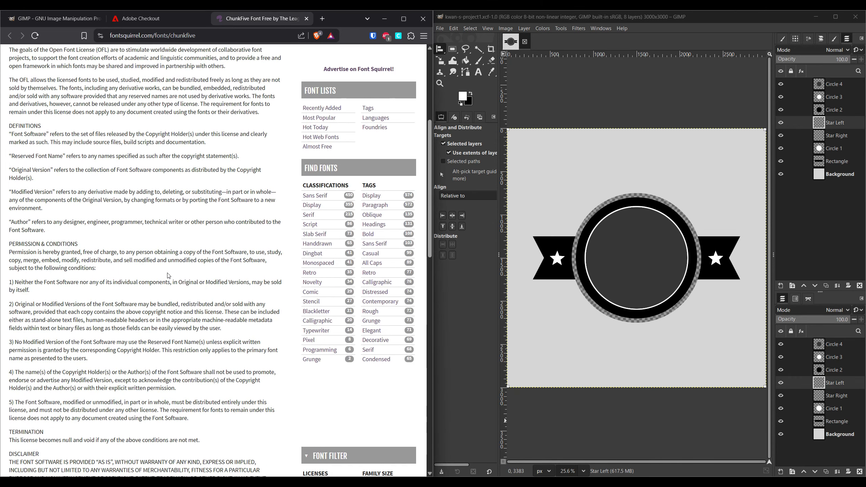
scroll(168, 274, down, 1)
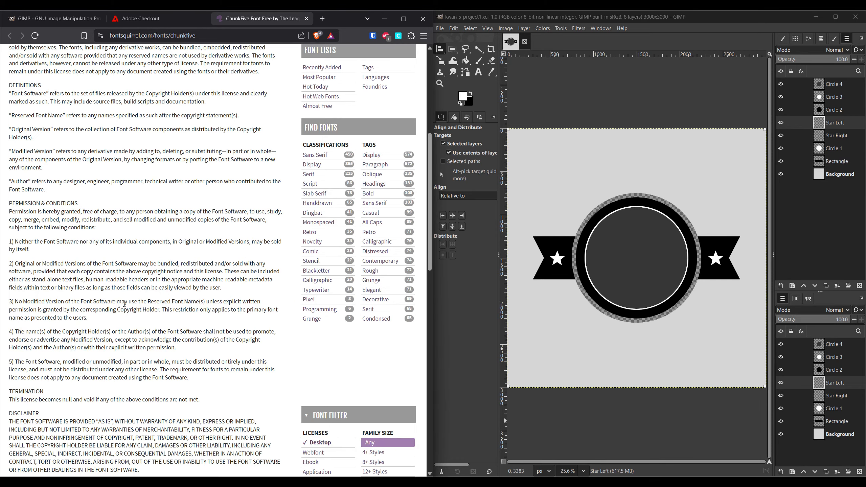
scroll(206, 362, up, 4)
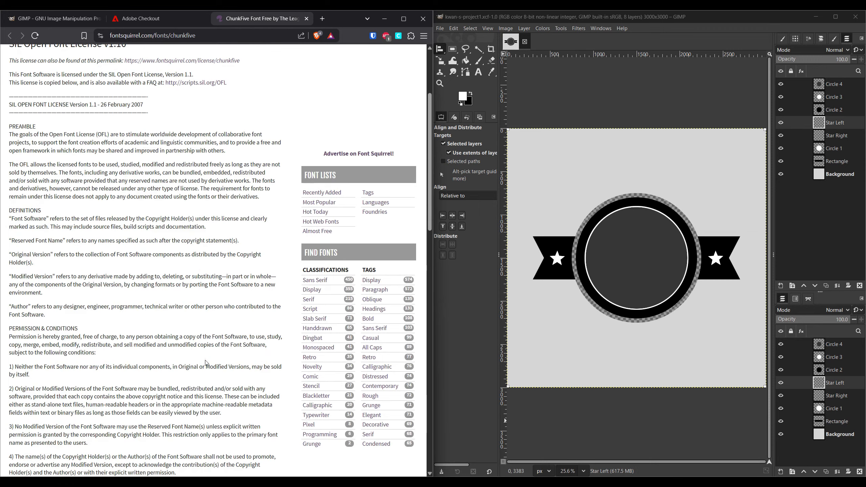
scroll(206, 363, down, 7)
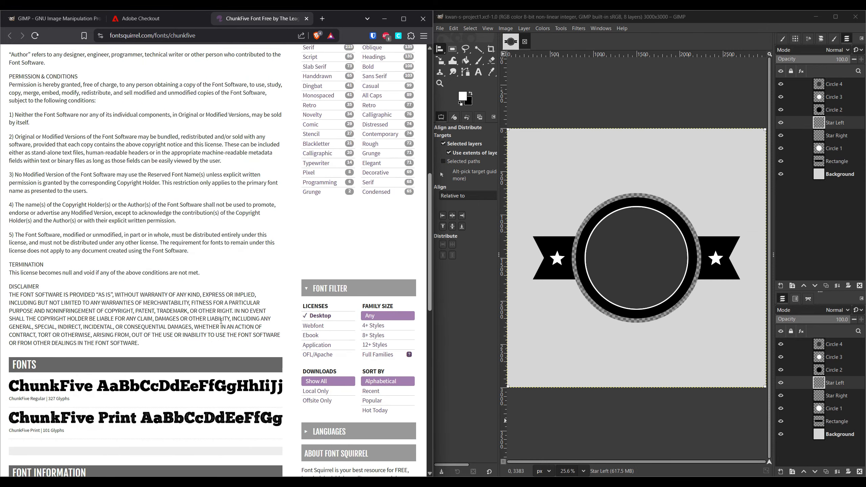
scroll(208, 357, up, 2)
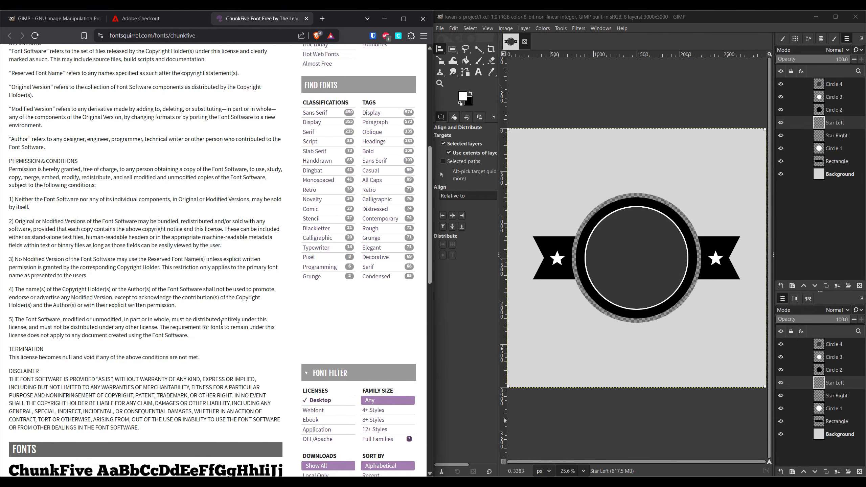
scroll(221, 322, up, 1)
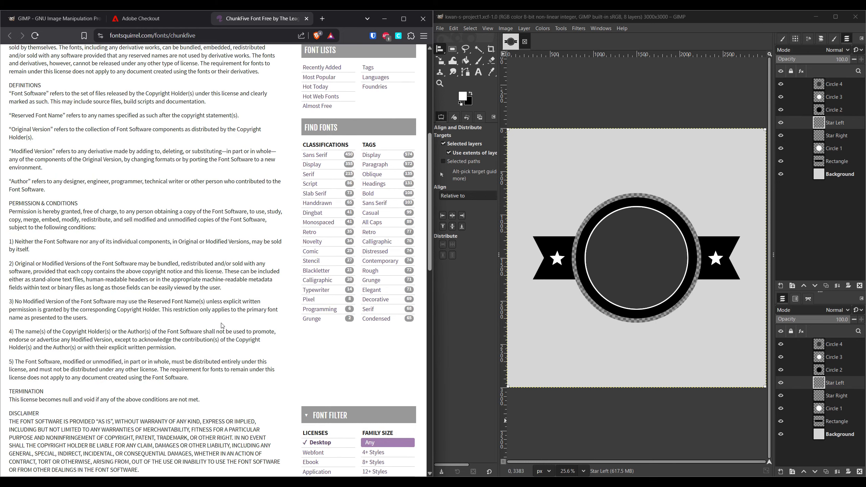
scroll(222, 326, up, 6)
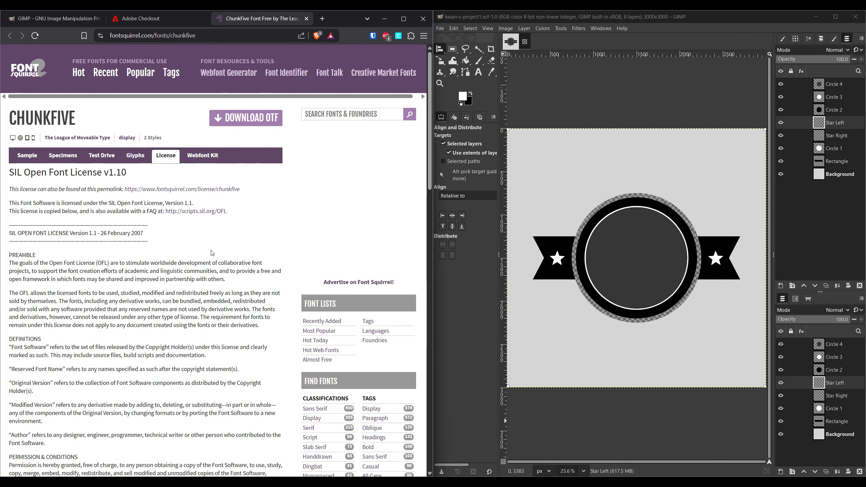
Return to the PDF, follow its fonts.google.com link and try to download the Oswald font family.
click(166, 25)
click(246, 19)
key(alt+Tab)
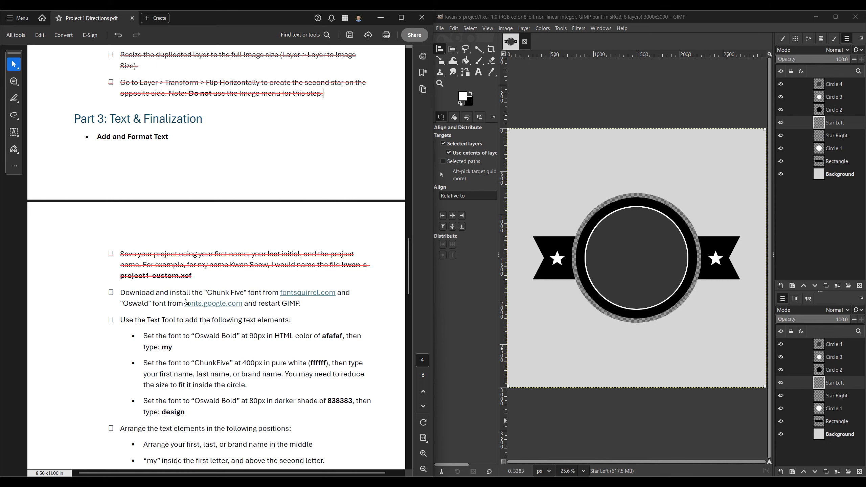
click(216, 306)
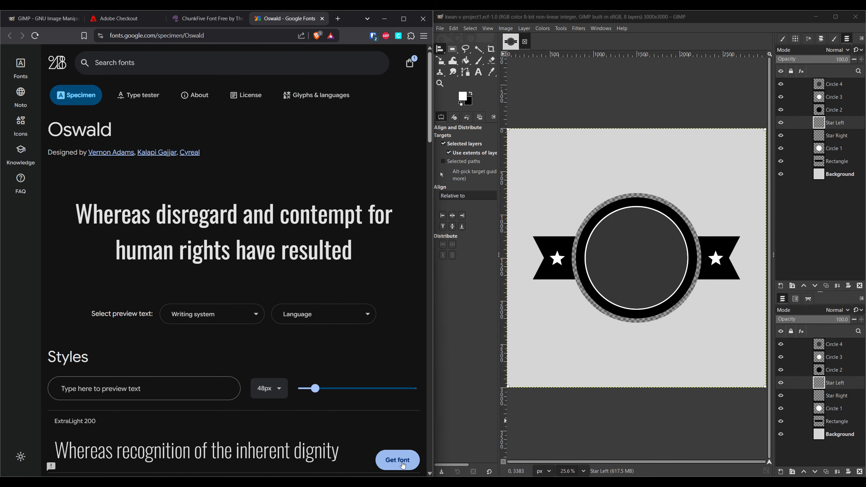
click(397, 460)
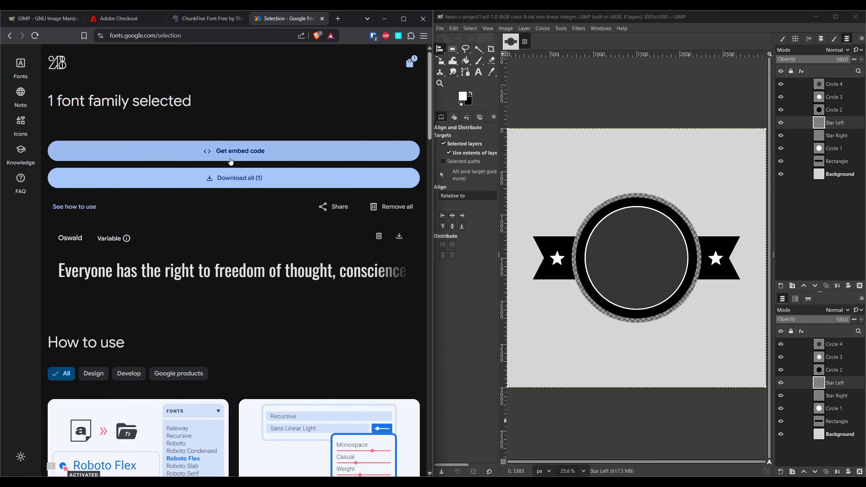
click(247, 180)
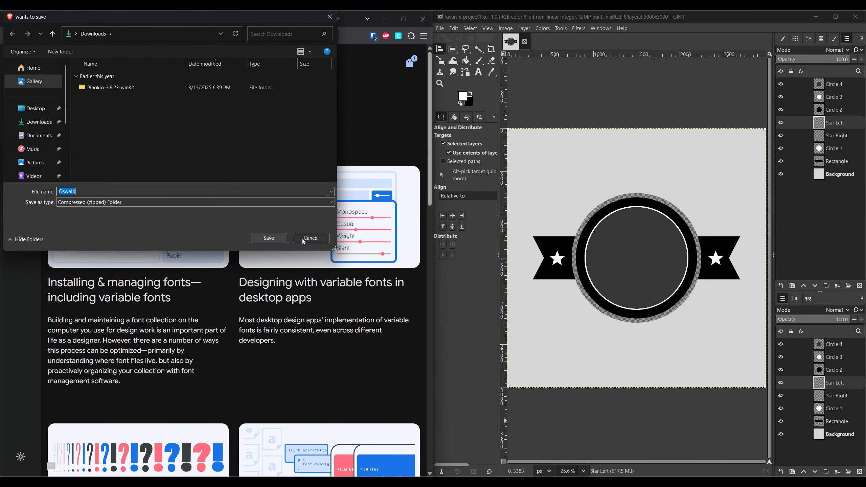
click(304, 240)
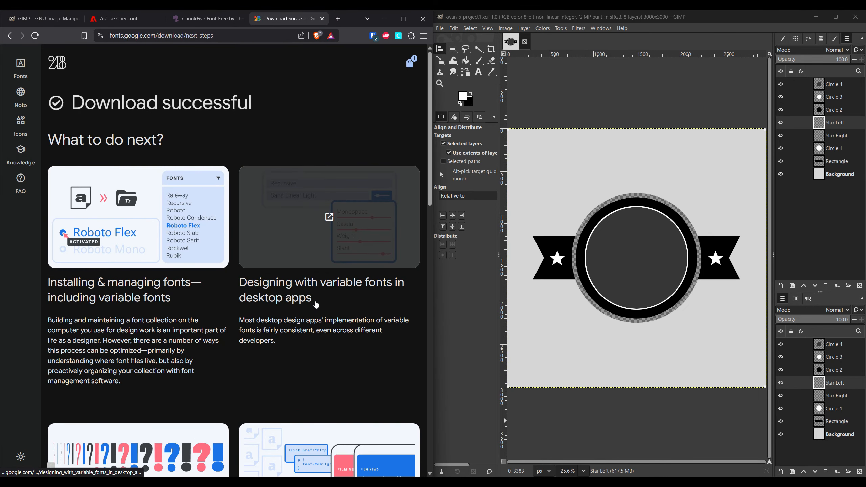
Switch to File Explorer and open the Fonts folder under Summer 2025 > GIMP.
key(alt+Tab)
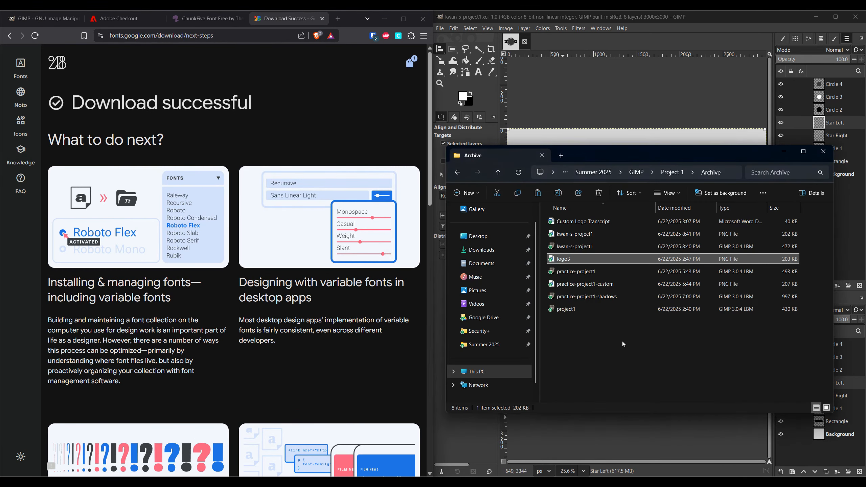
click(672, 173)
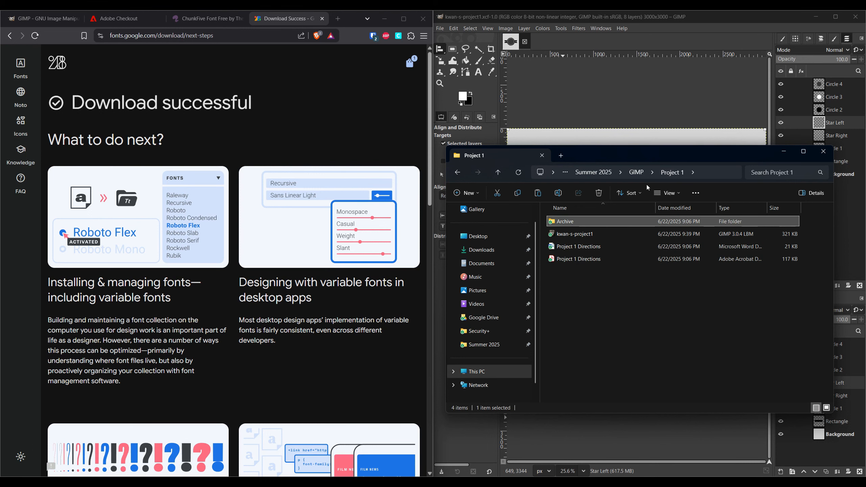
click(636, 172)
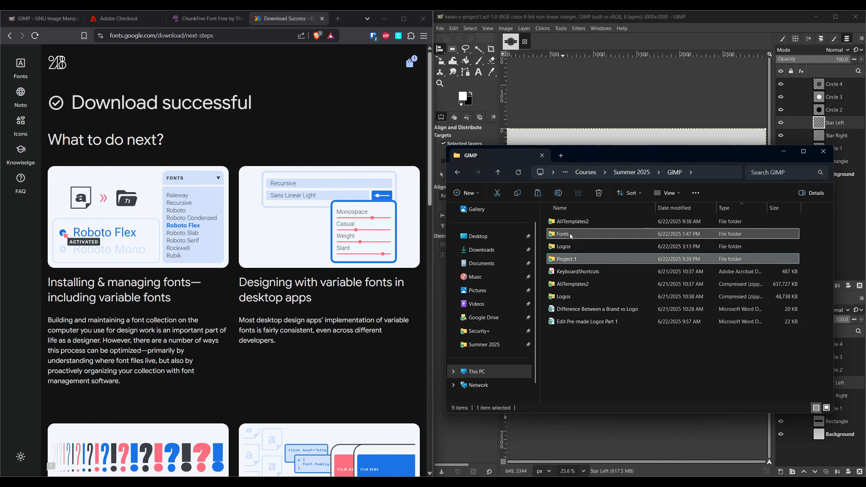
double_click(572, 235)
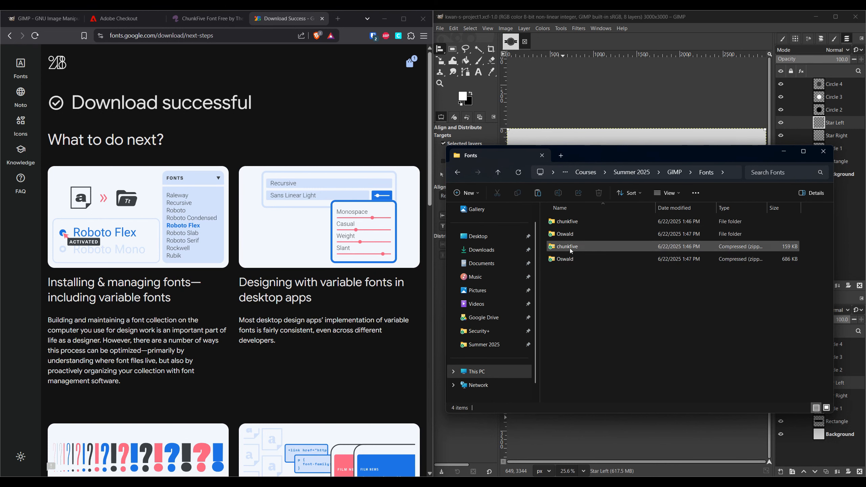
Select the chunkfive zip archive in the Fonts folder and display the folder's contents as large icons.
click(568, 250)
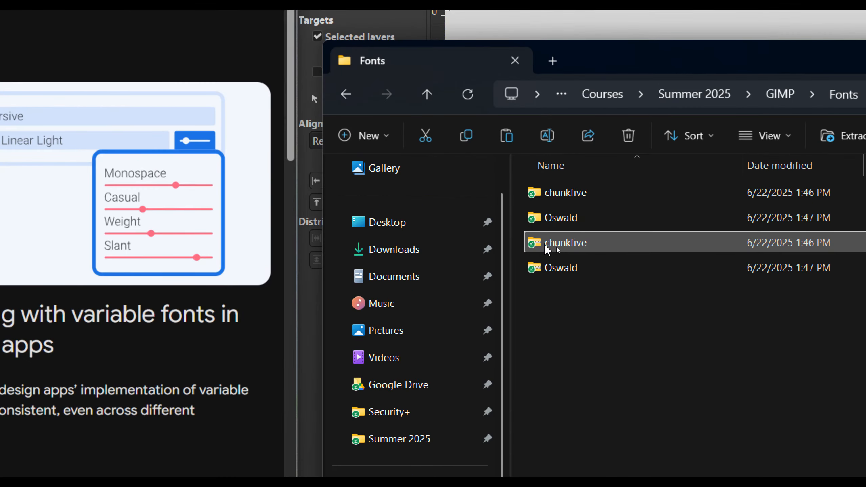
ctrl+click(557, 257)
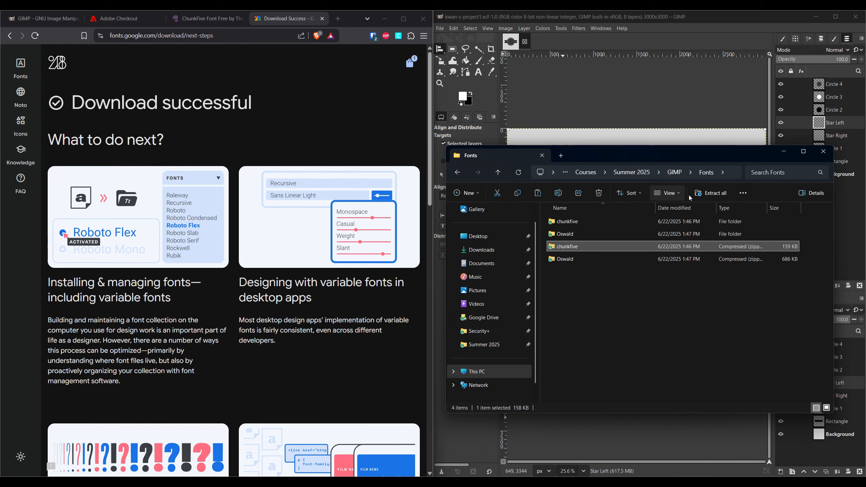
click(679, 199)
click(680, 217)
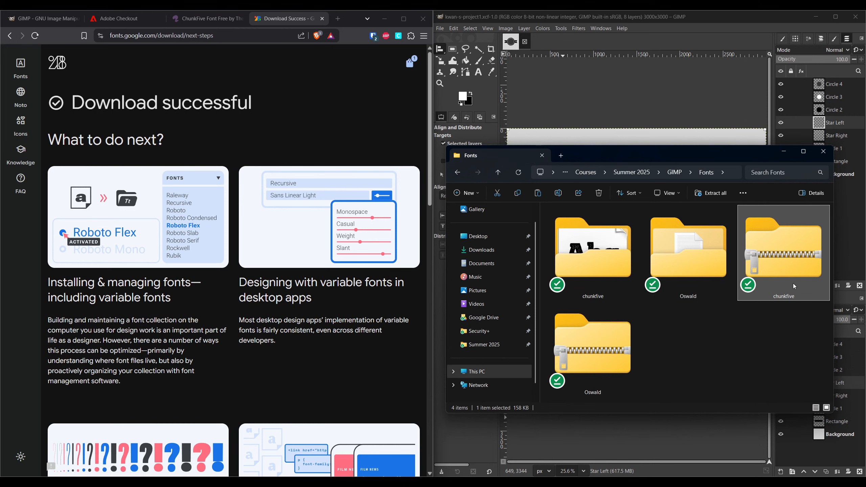
Open the ChunkFive-Regular OpenType font file from inside the chunkfive zip archive.
double_click(784, 252)
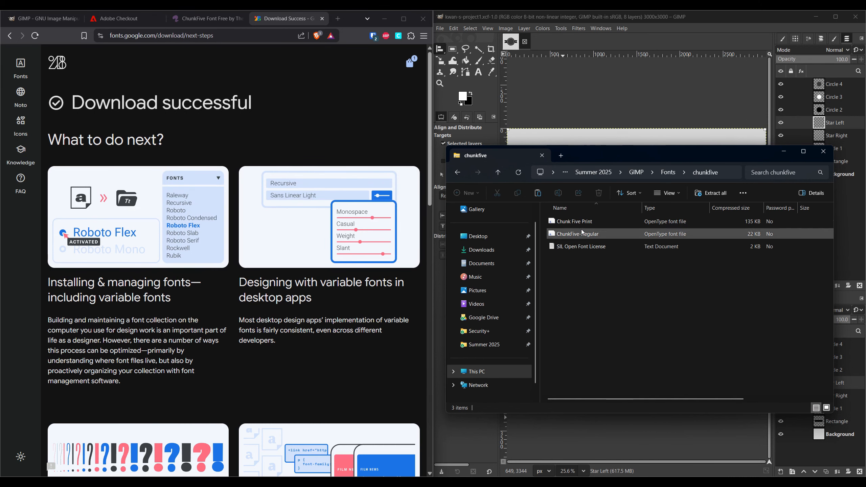
double_click(572, 235)
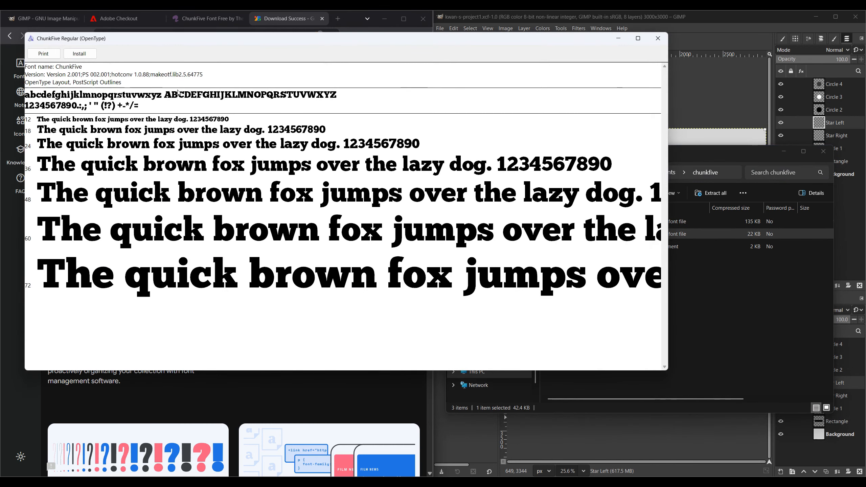
Close the ChunkFive font preview and go back up to the Fonts folder.
click(652, 40)
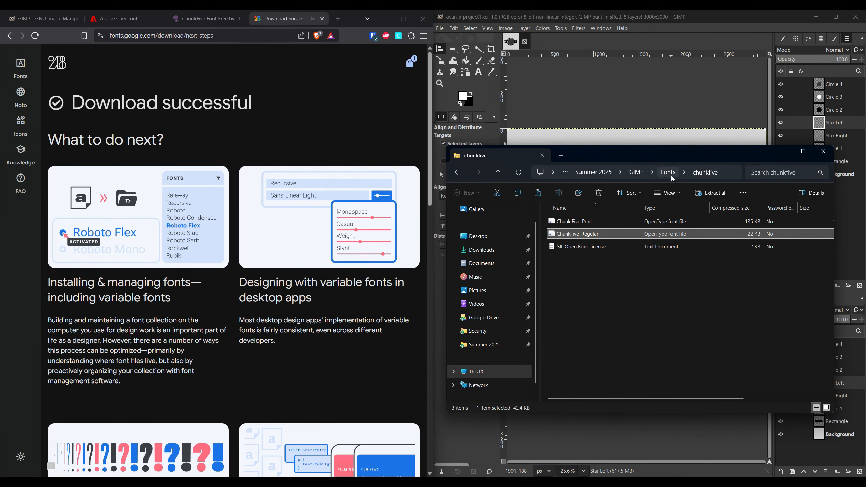
click(671, 174)
right_click(747, 270)
click(750, 270)
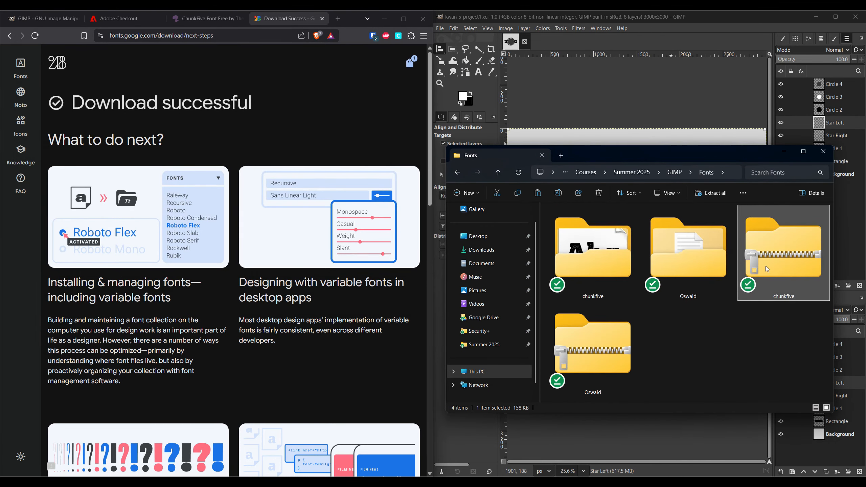
right_click(766, 269)
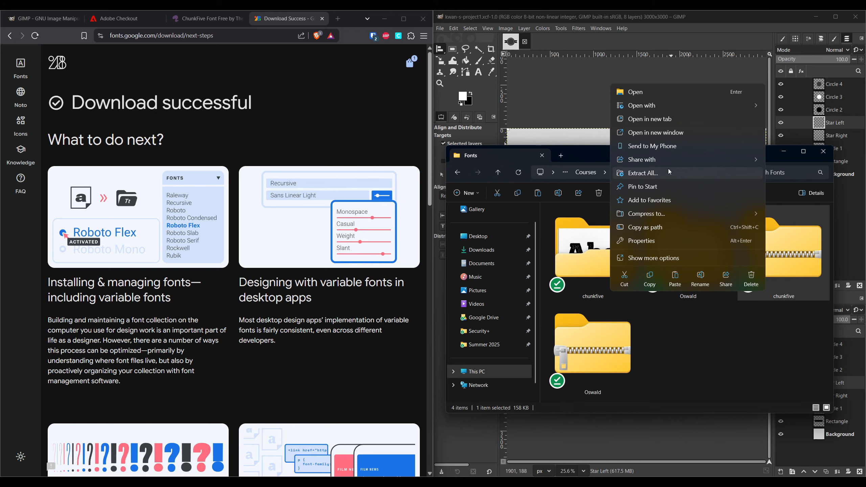
click(694, 350)
Open the extracted Oswald folder and preview the Oswald-VariableFont_wght font file.
double_click(685, 277)
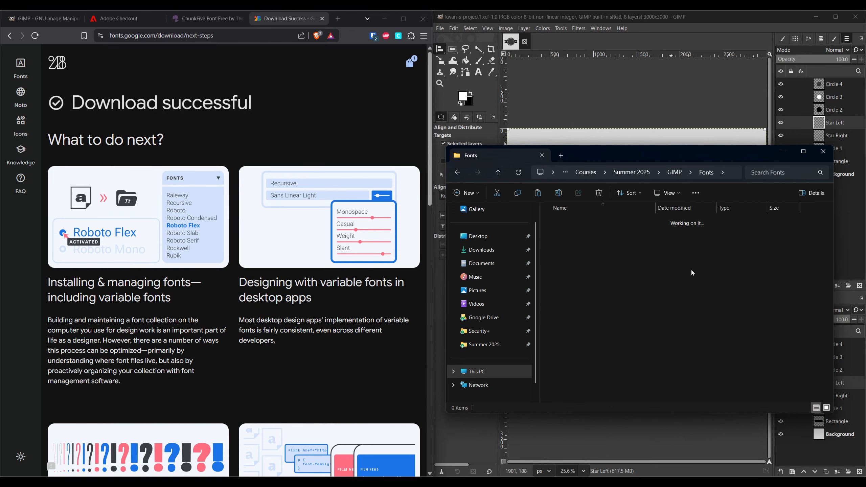
double_click(605, 247)
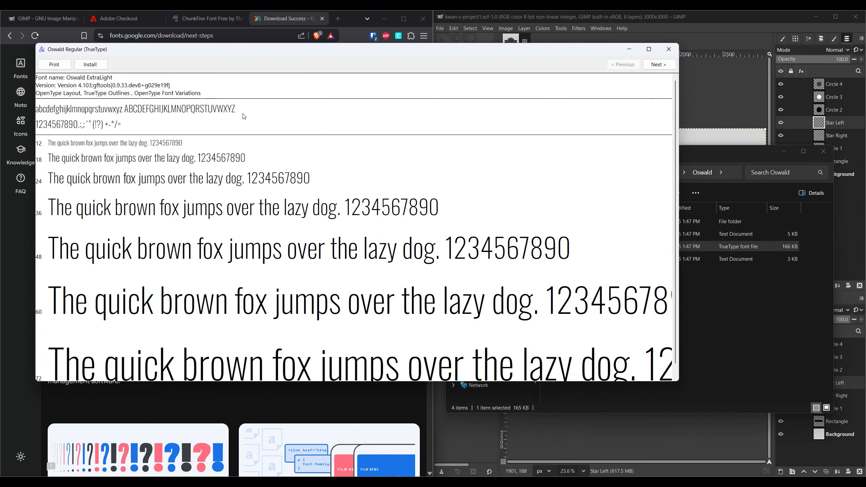
click(668, 49)
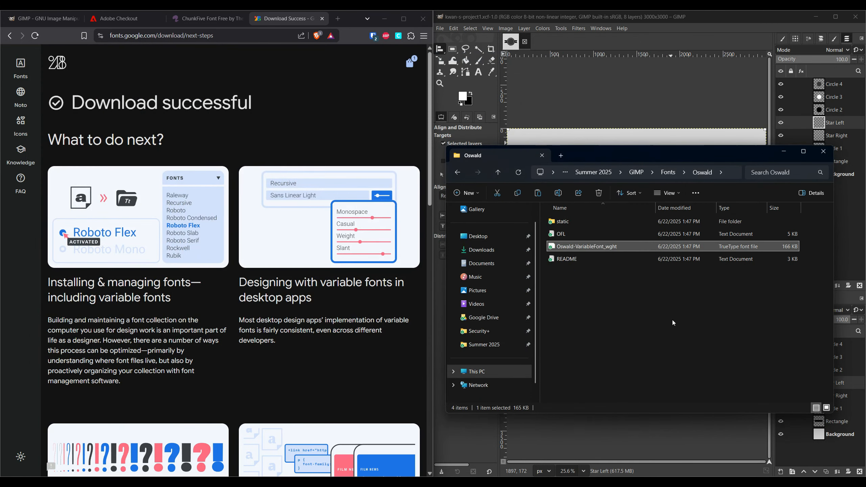
Install the ChunkFive-Regular font from the extracted chunkfive folder and close the file browser.
key(alt+Left)
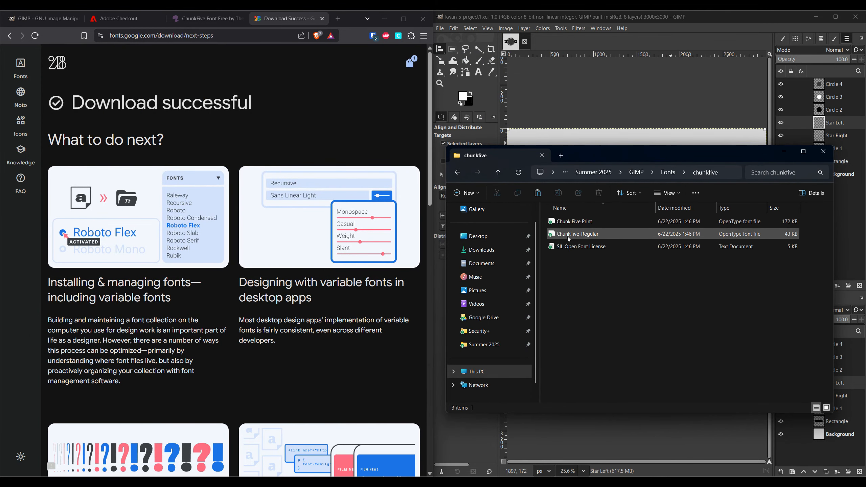
double_click(591, 235)
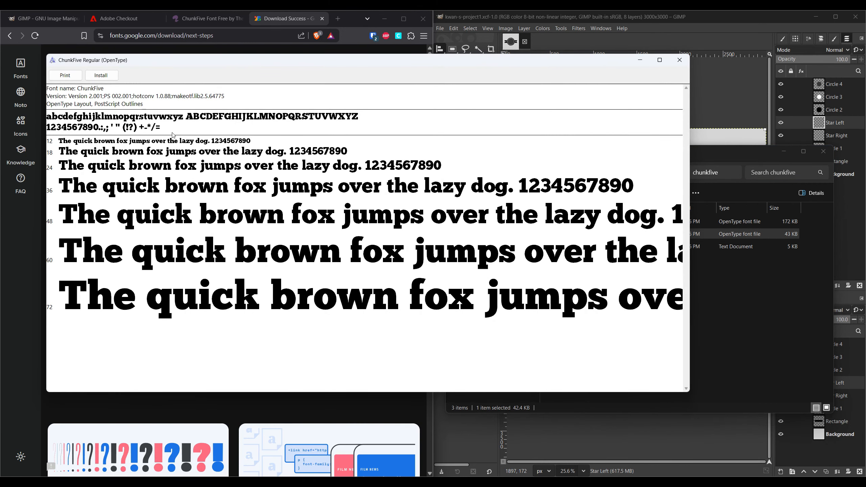
click(100, 76)
click(679, 59)
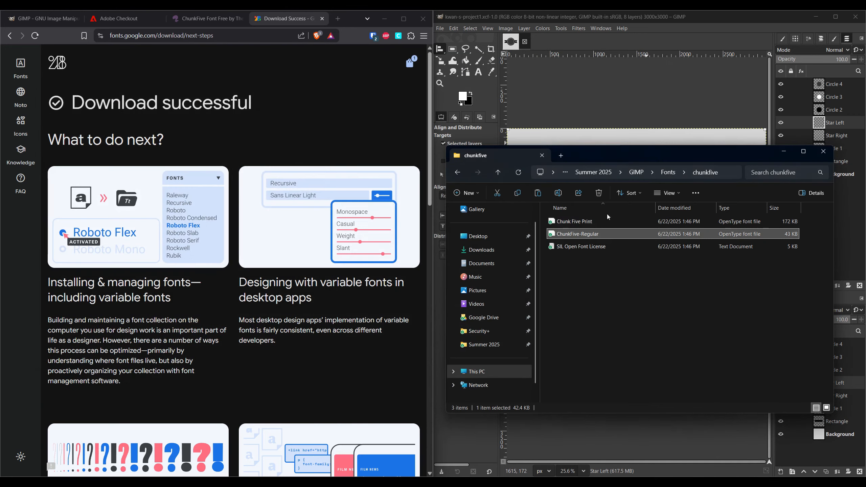
click(822, 153)
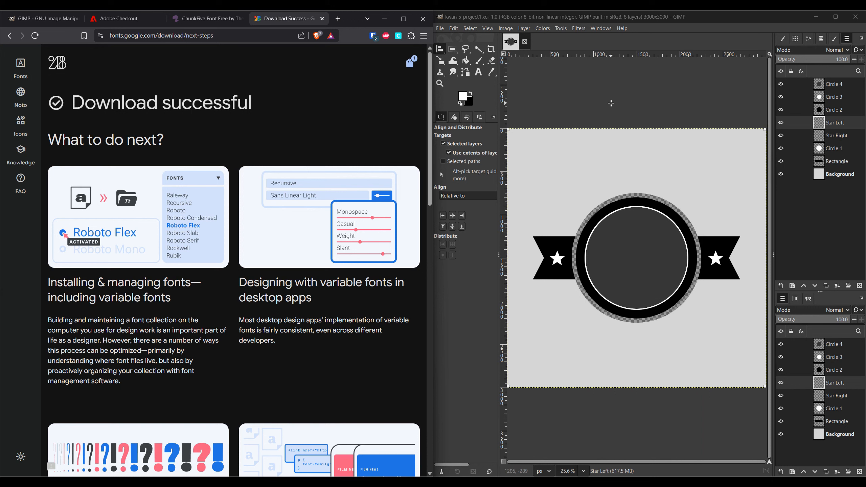
Save the badge project and restart GIMP so that the newly installed fonts load.
click(610, 103)
key(ctrl+s)
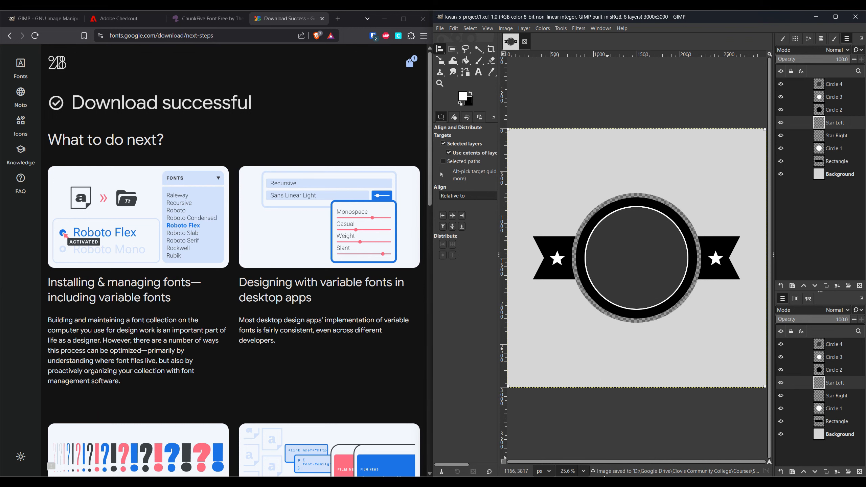
click(856, 16)
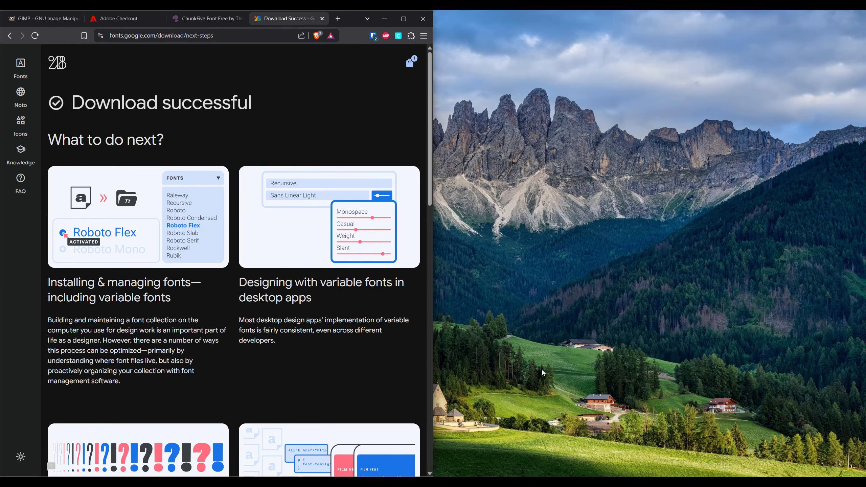
key(super)
click(452, 320)
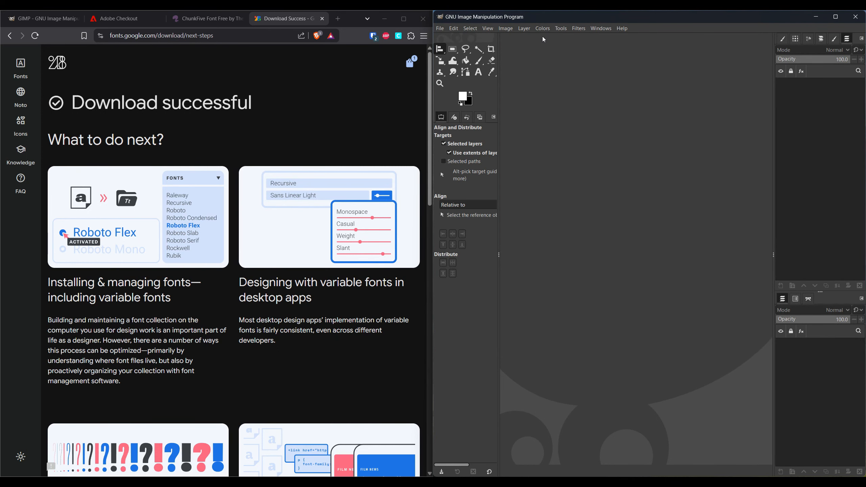
Reopen the recent project kwan-s-project1.xcf and fit the whole image in the maximized window.
drag(556, 21, 559, 52)
click(445, 60)
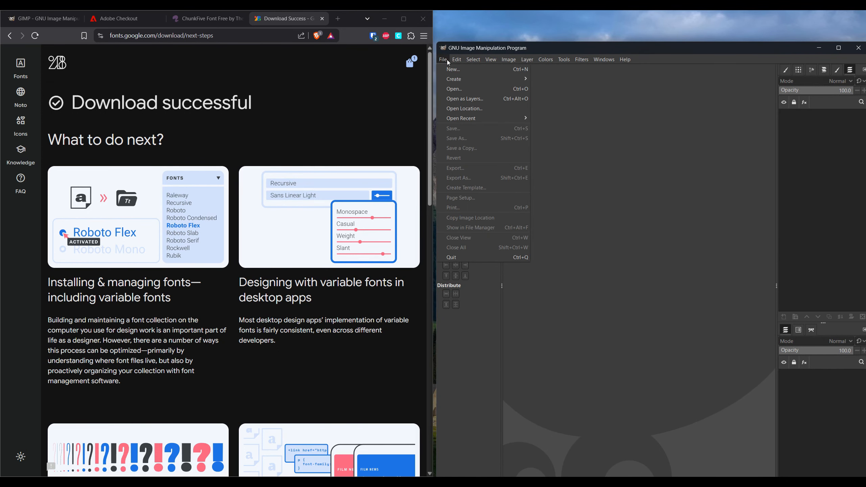
mouse_move(456, 121)
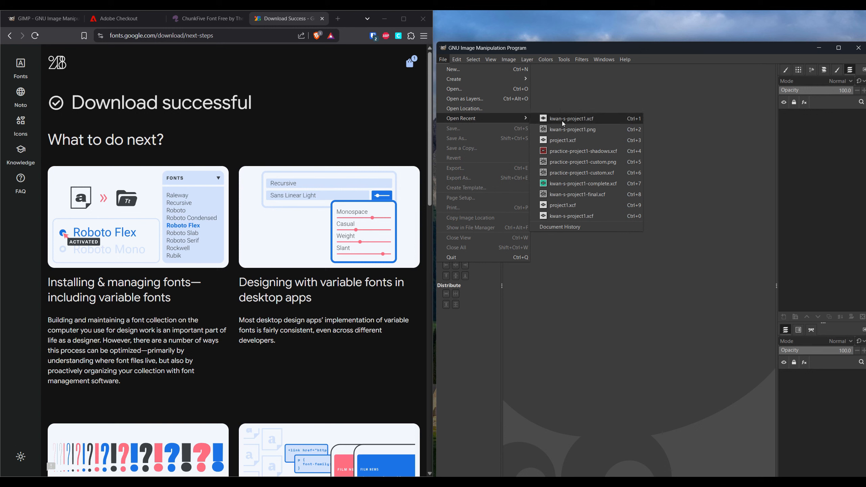
click(590, 124)
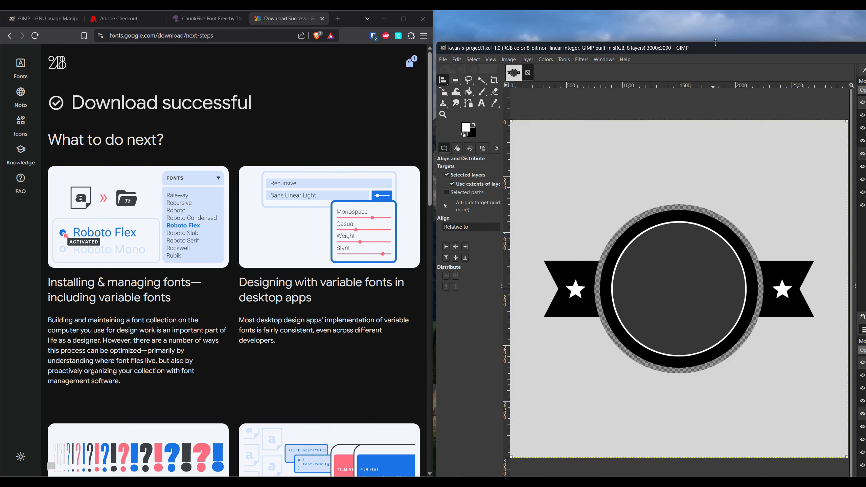
double_click(716, 47)
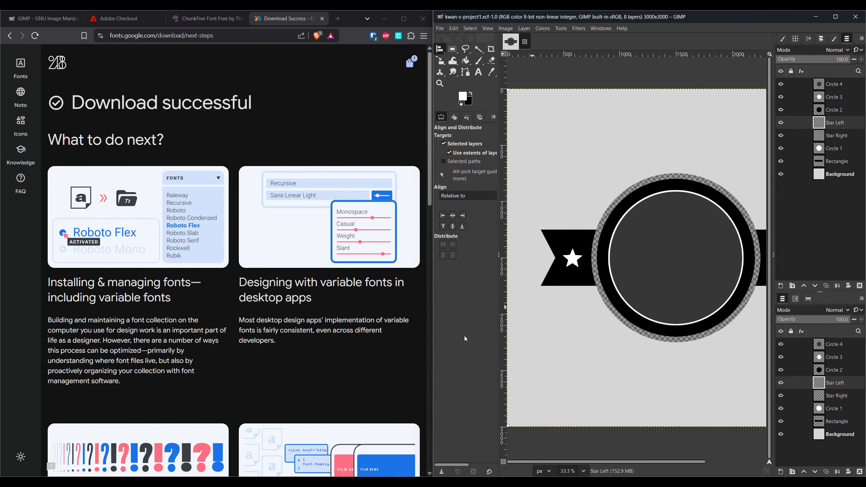
key(shift+ctrl+j)
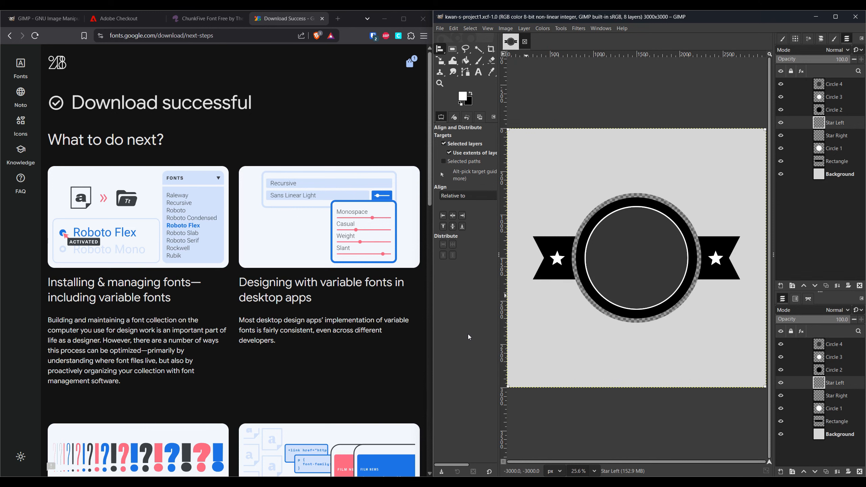
Switch to the Project 1 Directions PDF in Acrobat and strike through the instruction about installing the Chunk Five and Oswald fonts.
key(alt+Tab)
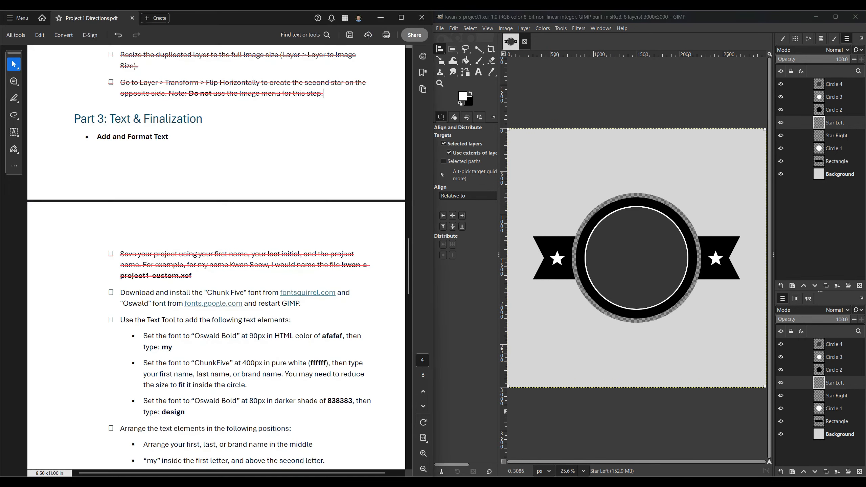
triple_click(304, 304)
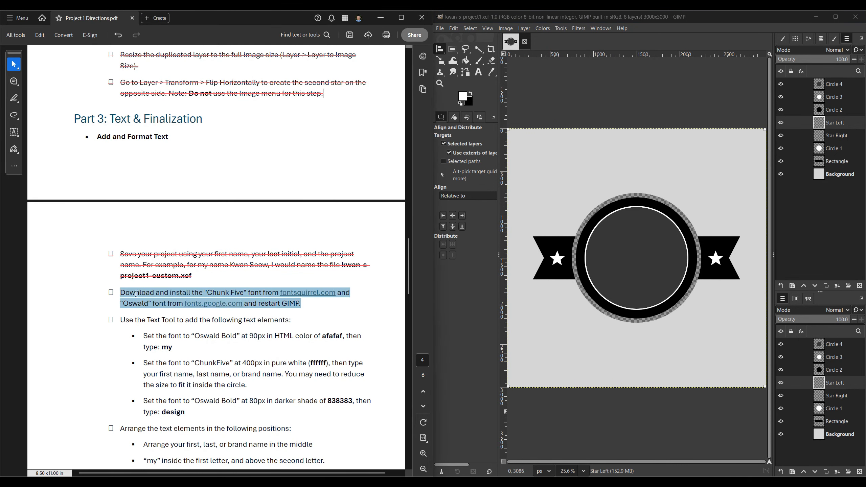
click(163, 318)
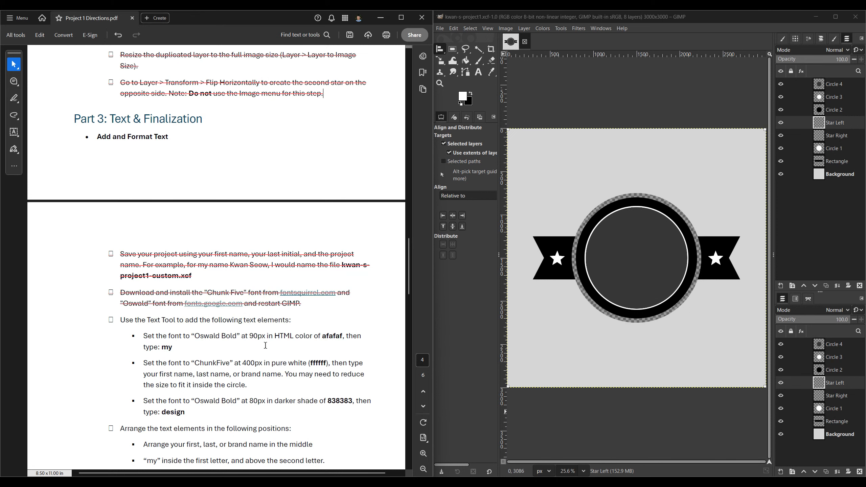
scroll(268, 344, down, 2)
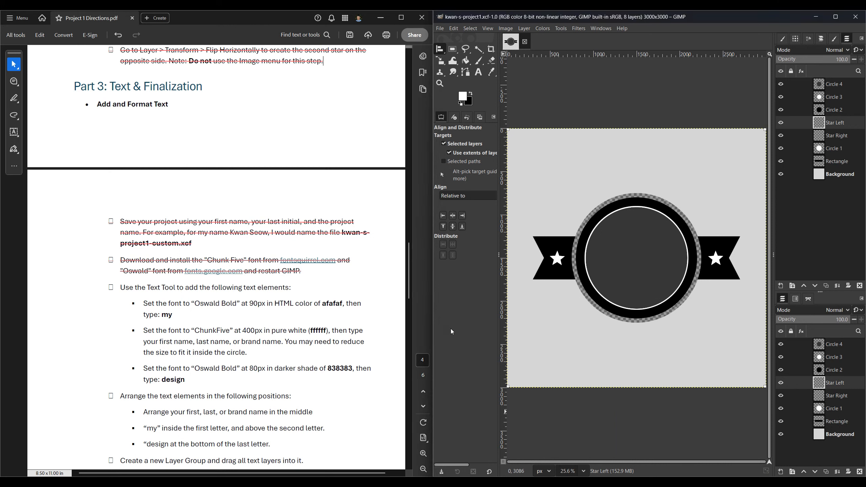
Start a text box in the upper-left part of the inner circle with the font Oswald Bold at 90 px.
key(t)
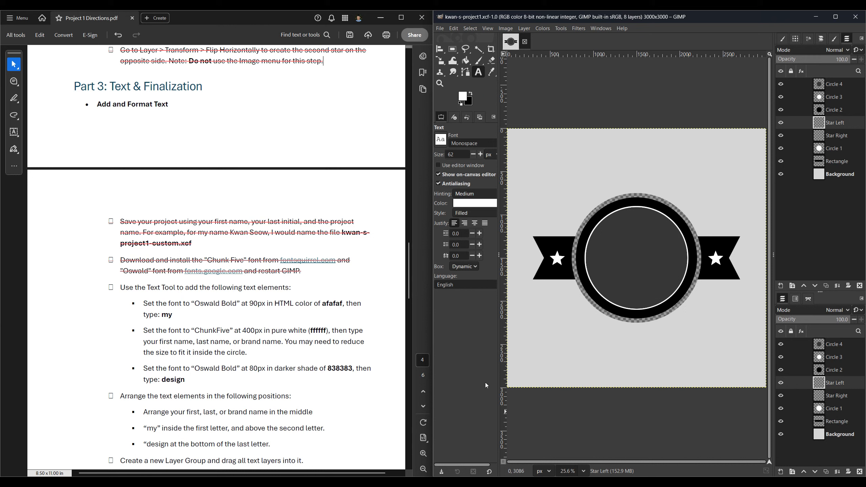
click(596, 235)
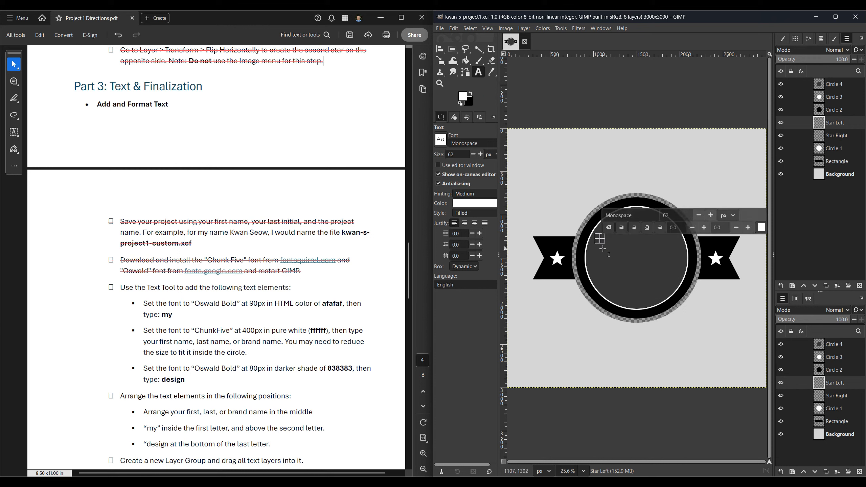
double_click(667, 215)
drag(635, 216, 593, 217)
text(Os)
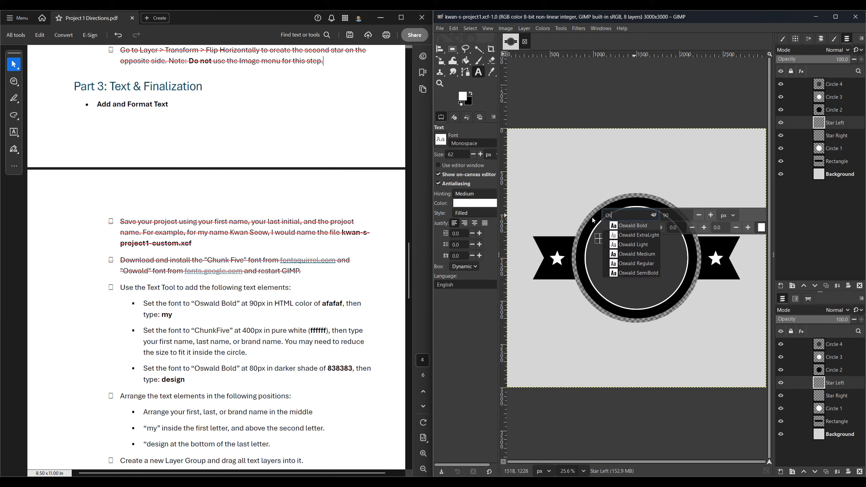
click(629, 226)
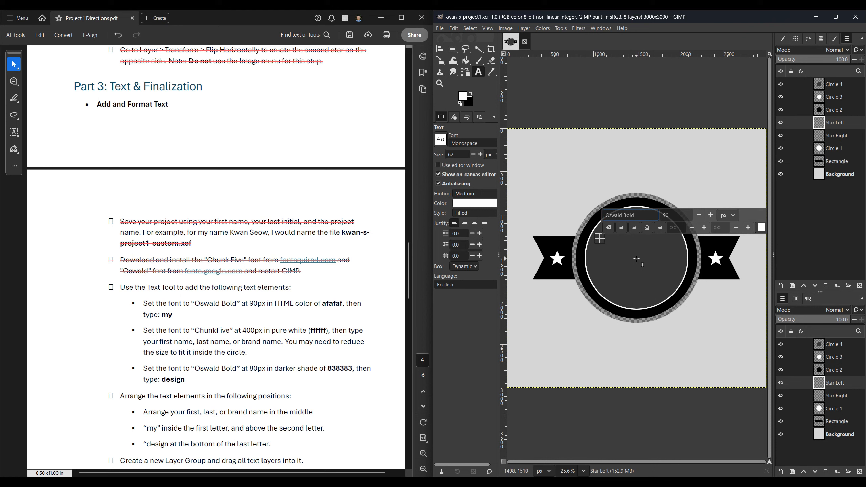
text(m)
key(BackSpace)
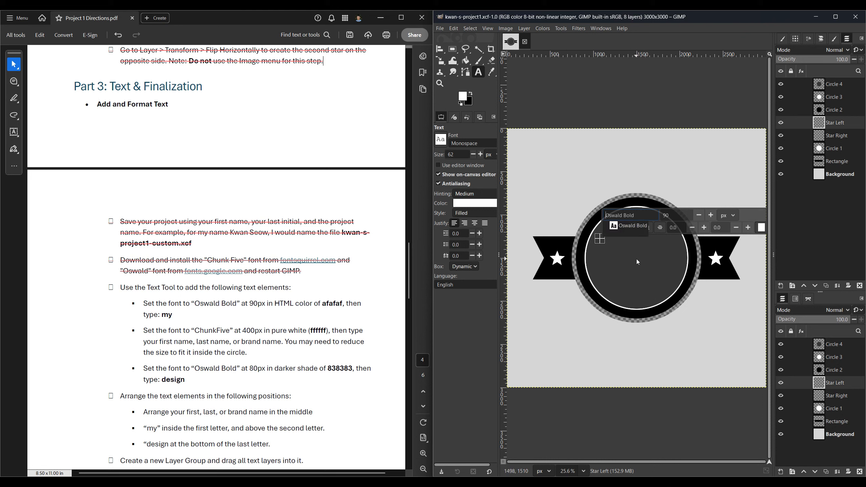
click(637, 259)
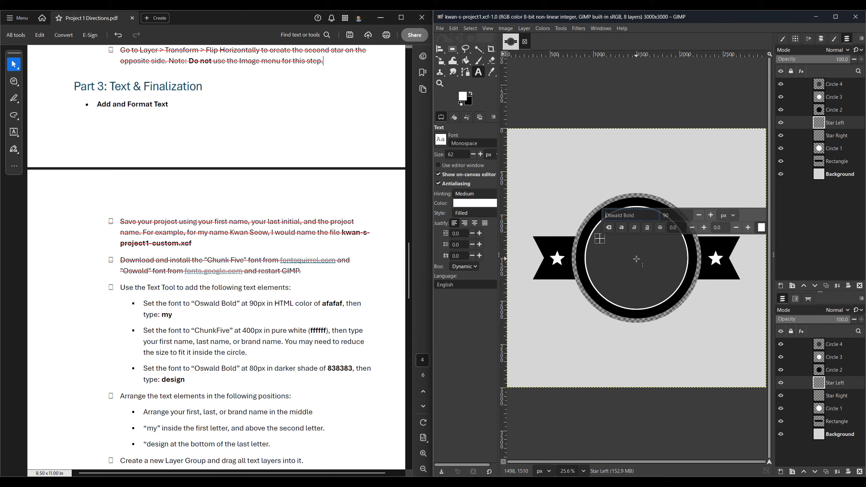
text(m)
key(BackSpace)
click(643, 257)
text(my)
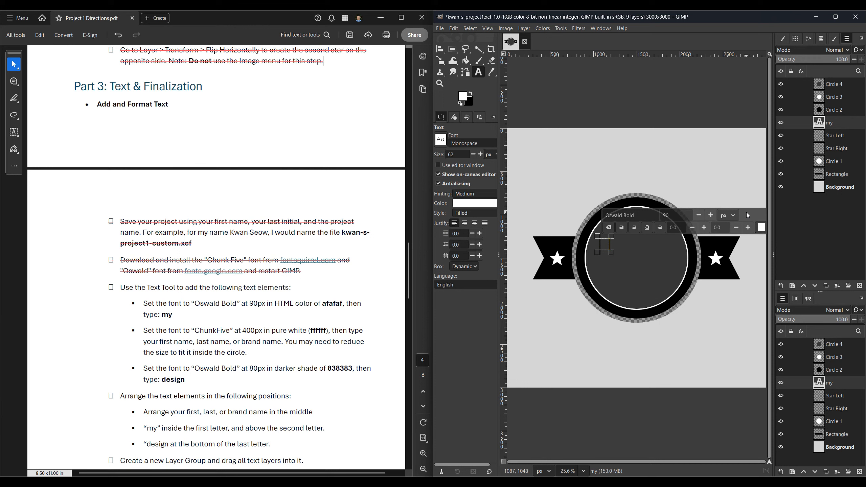
key(BackSpace)
key(BackSpace)
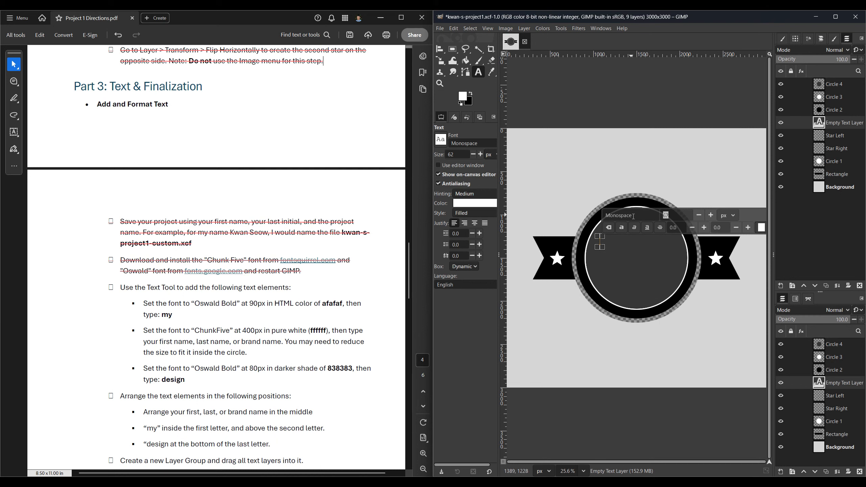
Set the empty text box's font to Oswald Bold and its size to 90 px.
drag(633, 218, 595, 217)
text(Osw)
click(629, 225)
key(Tab)
text(90)
Set the text colour to afafaf and enter the text "my" in the text box.
click(761, 228)
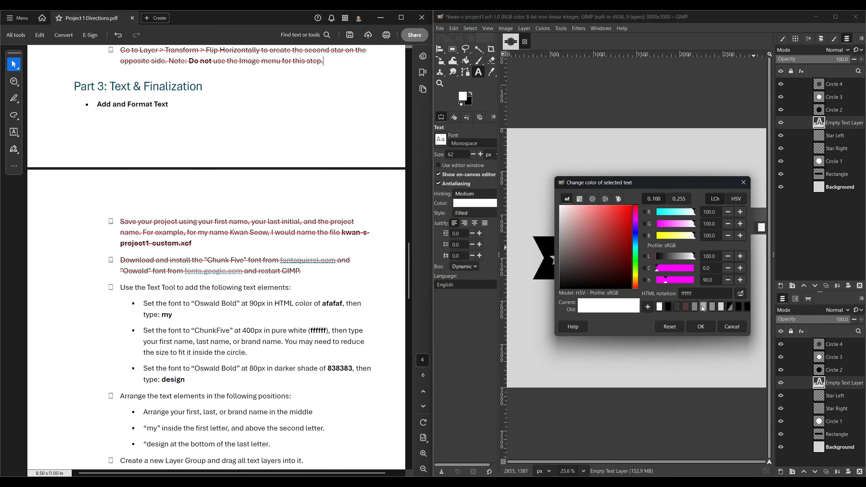
click(700, 294)
text(afafaf)
click(701, 326)
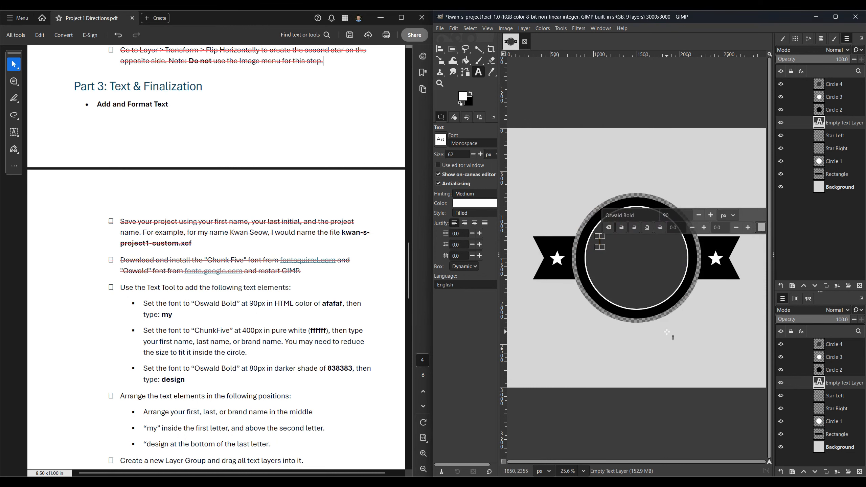
text(my)
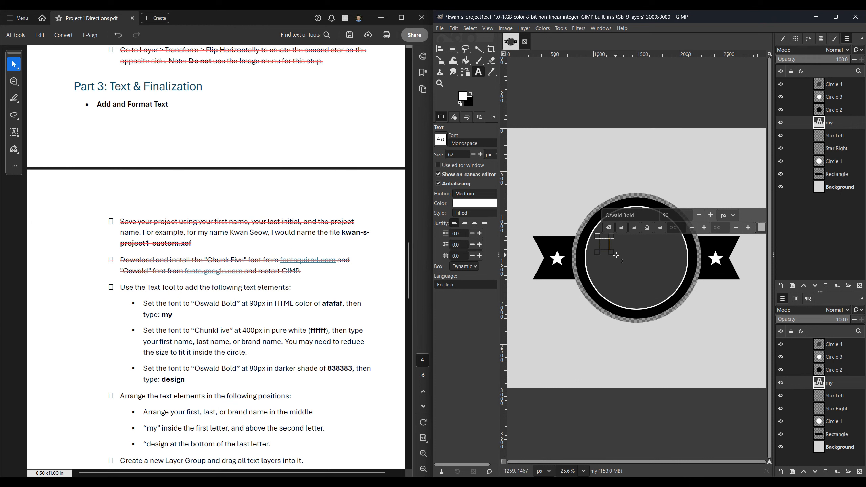
click(761, 228)
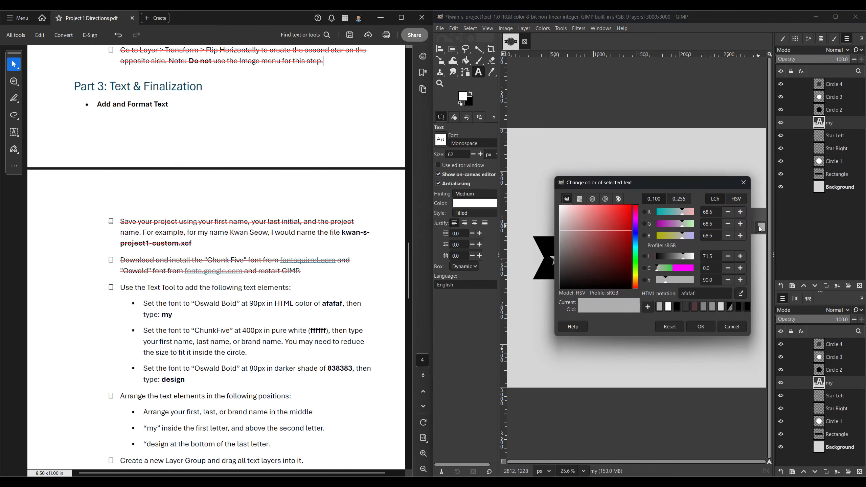
click(697, 326)
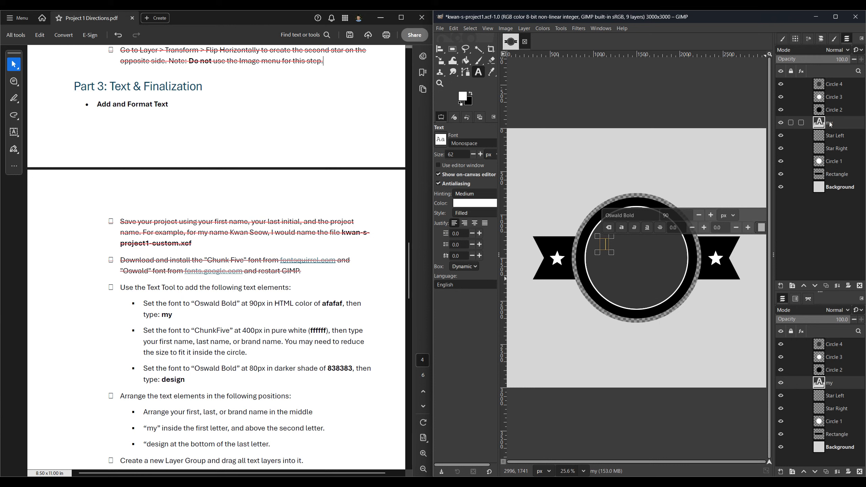
Move the "my" text layer to the top of the layer stack, above Circle 4, and keep it selected.
drag(830, 122, 834, 86)
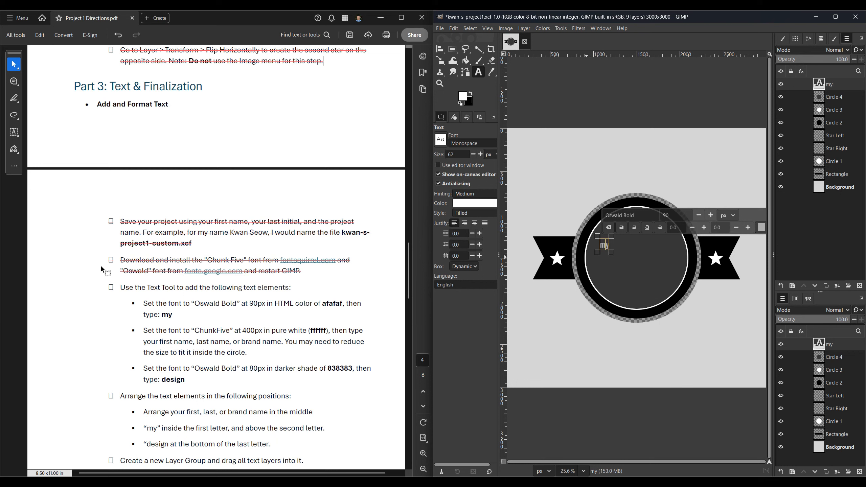
click(836, 98)
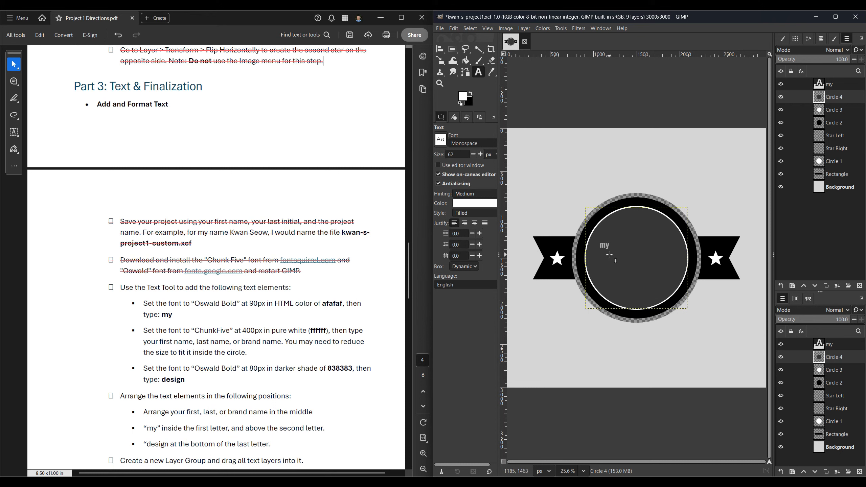
click(832, 88)
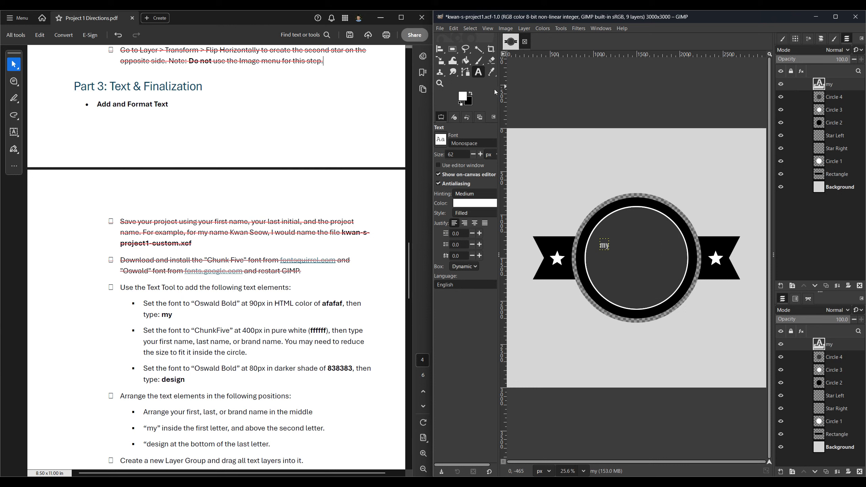
Start a text box near the middle of the inner circle with the font ChunkFive Regular at 400 px.
click(627, 255)
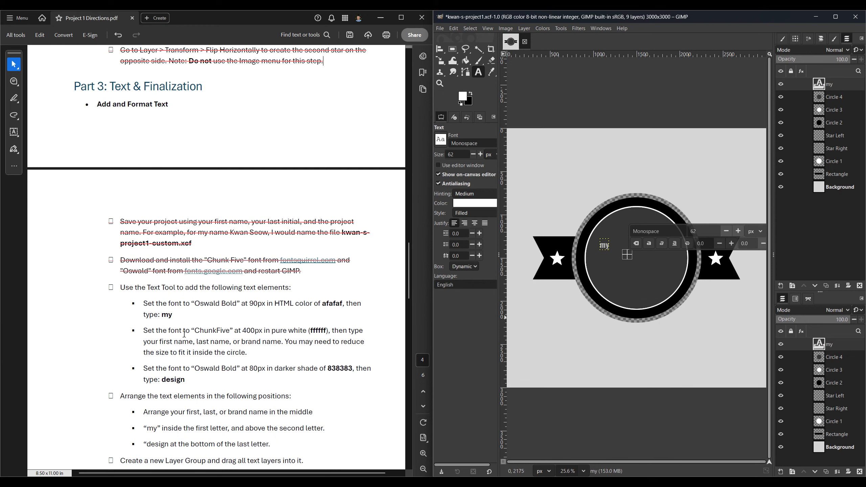
drag(660, 231, 613, 234)
text(Chun)
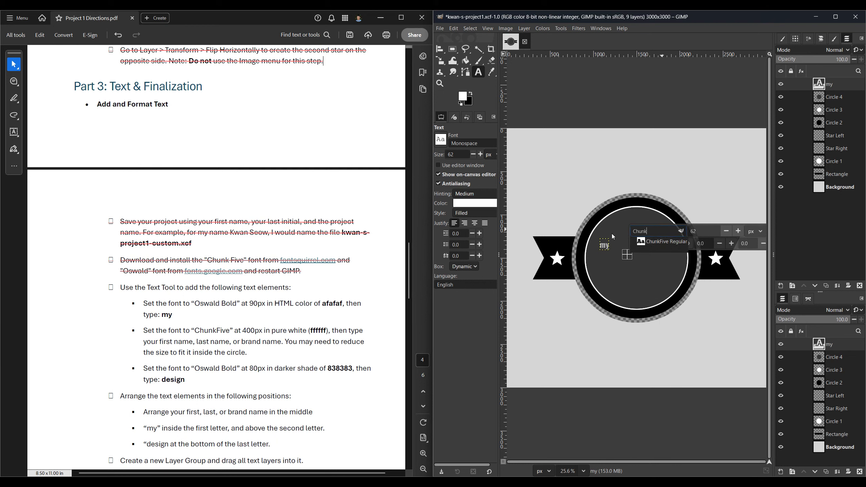
text(k)
click(663, 242)
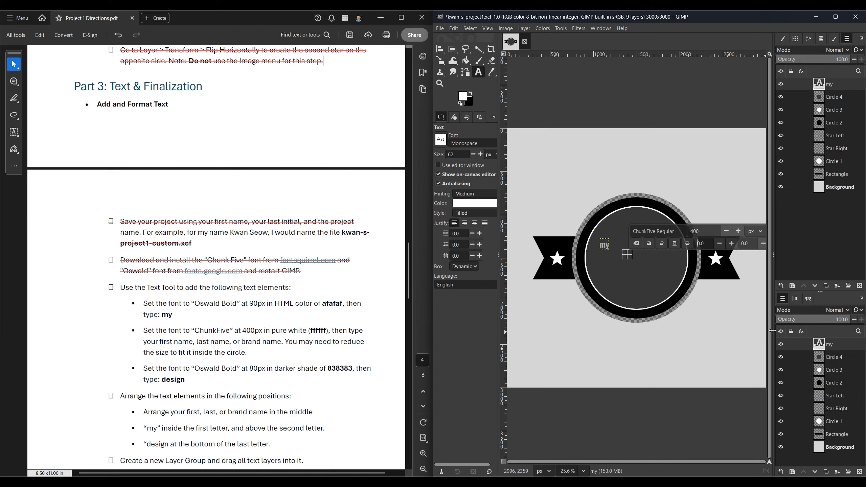
Narrow the layers dock to widen the canvas area, and keep the "my" layer above Circle 4.
drag(774, 330, 824, 329)
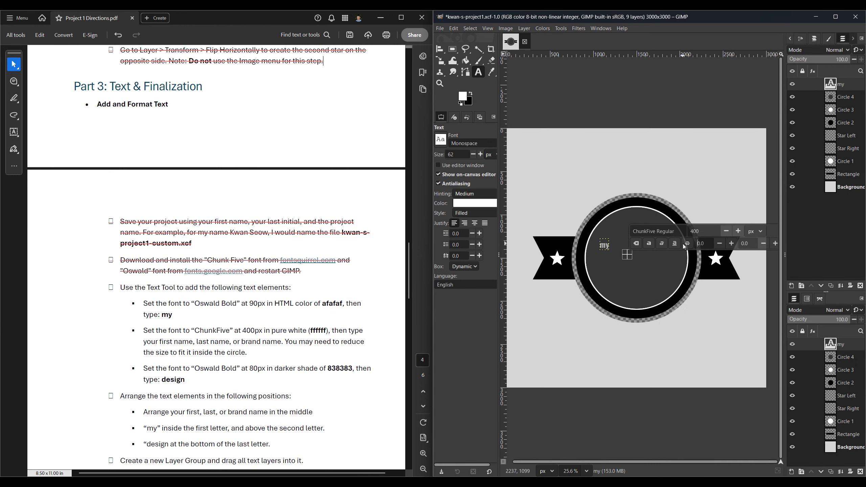
key(ctrl+z)
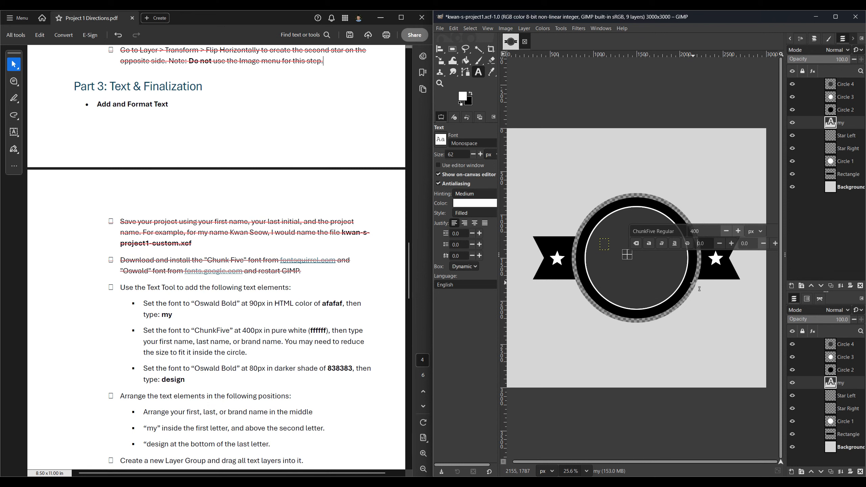
key(ctrl+y)
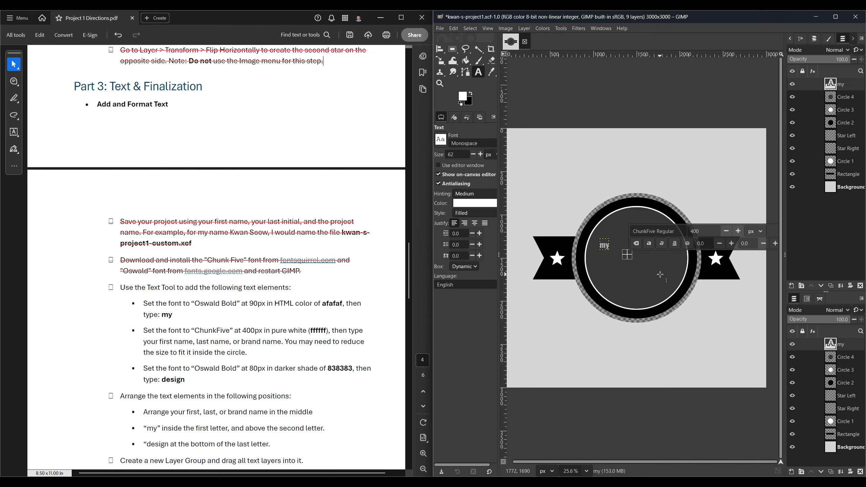
Enter the last name in pure white (ffffff) and move the text to the middle of the inner circle.
text(Seow)
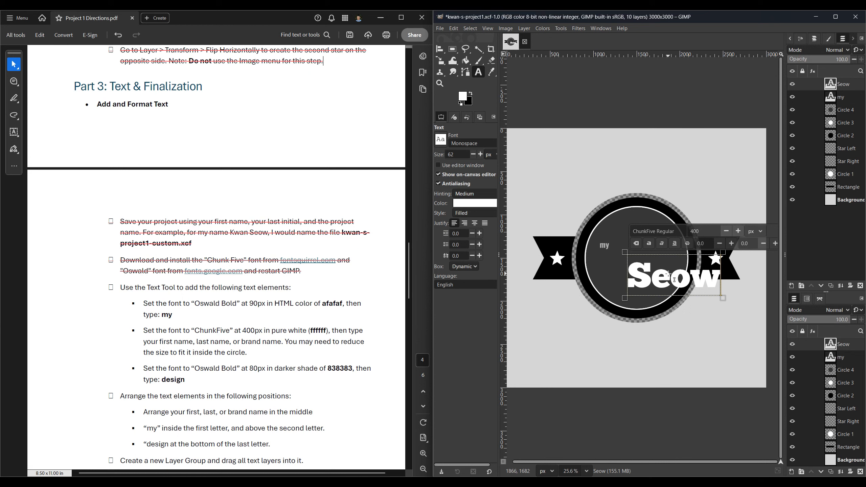
key(ctrl+a)
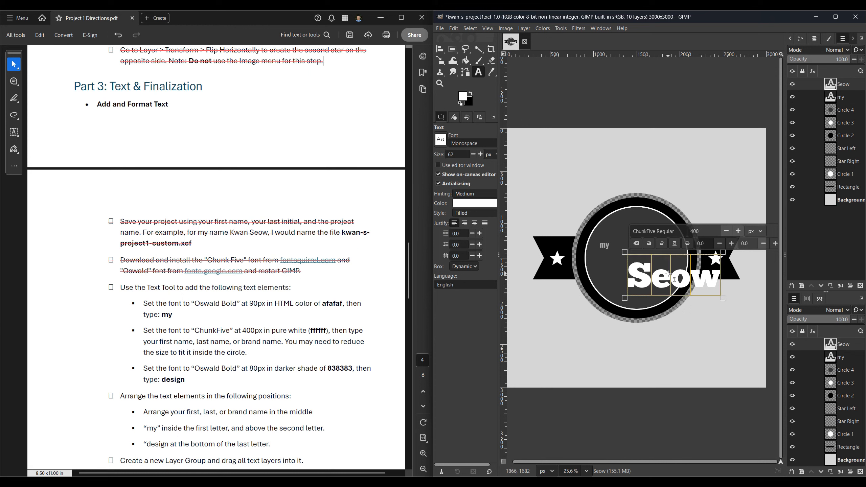
click(467, 204)
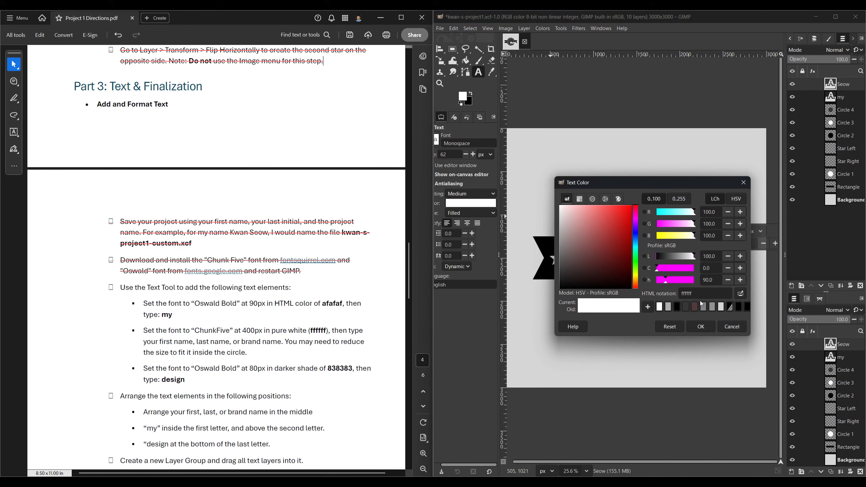
click(706, 329)
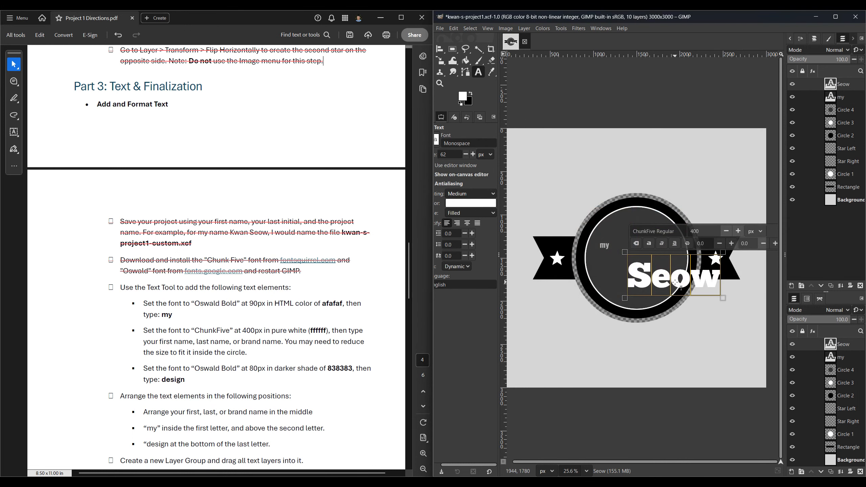
key(m)
drag(676, 282, 647, 272)
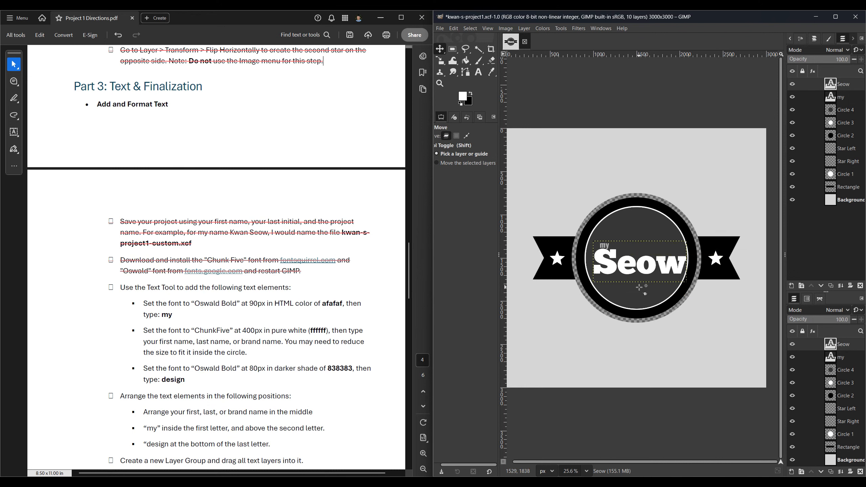
Start a text box below the first letter of the name with the font Oswald Bold at 80 px.
key(t)
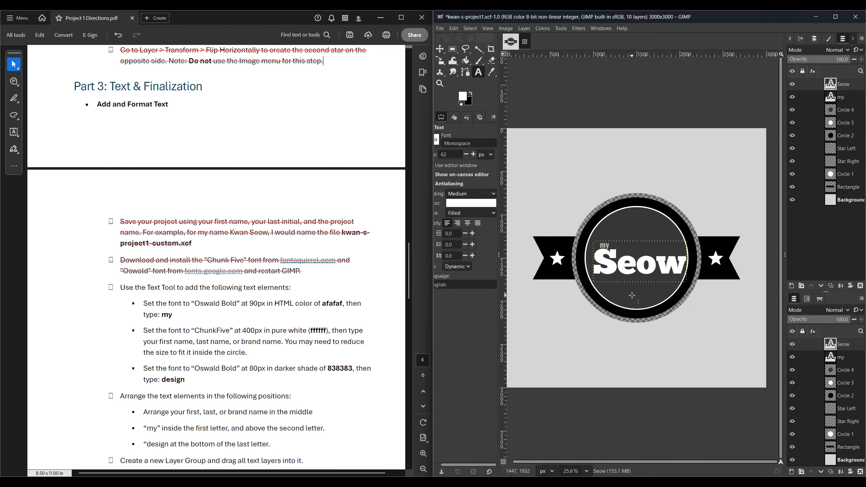
click(622, 289)
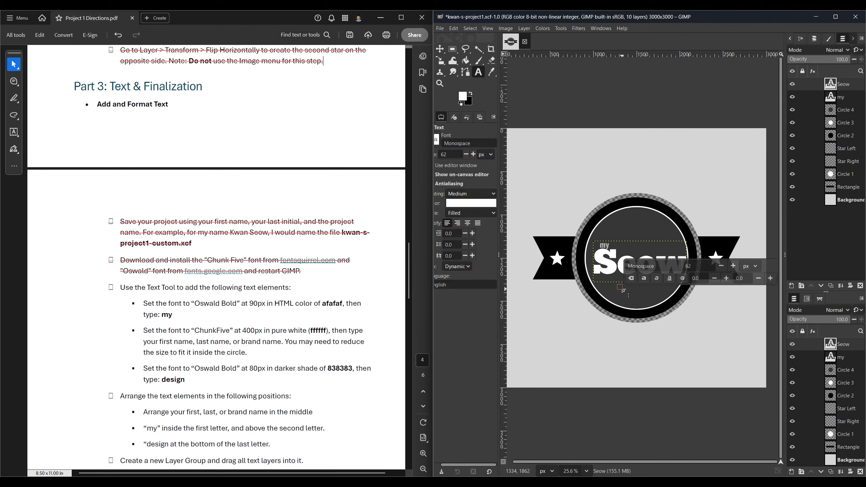
click(606, 289)
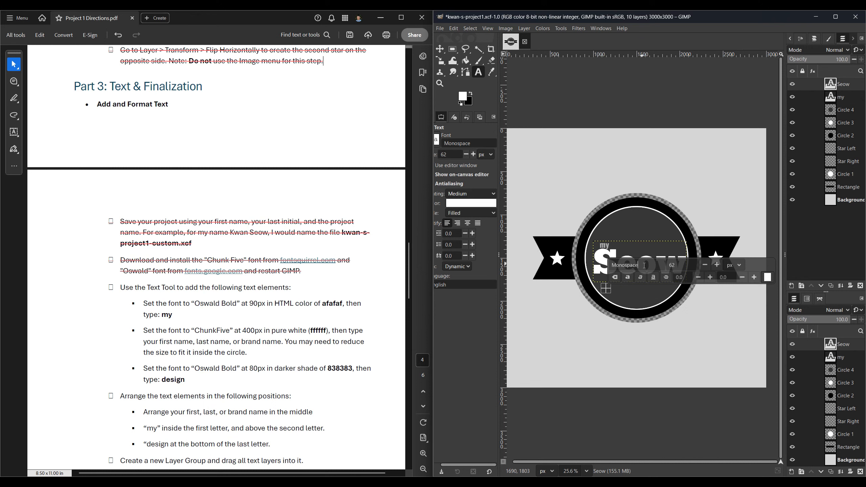
drag(645, 266, 605, 270)
text(Osw)
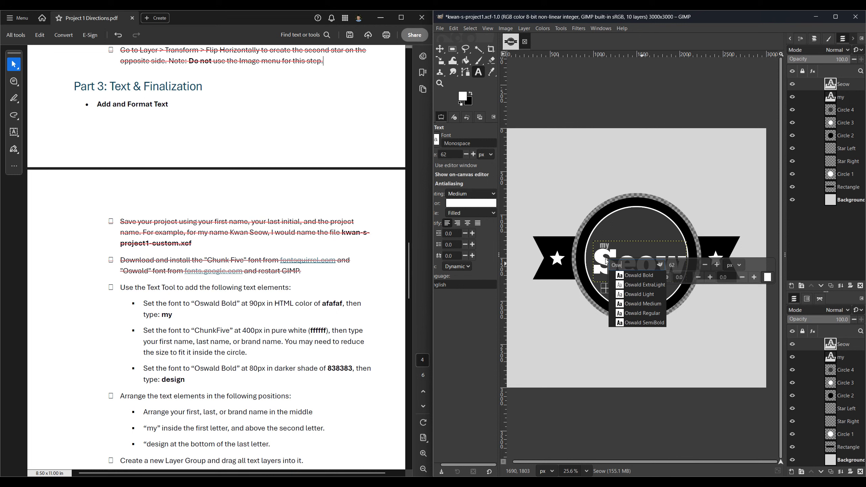
click(637, 275)
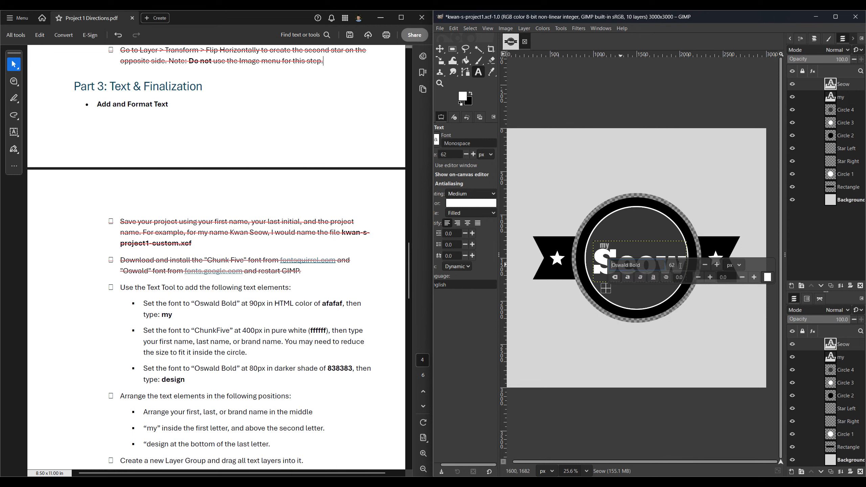
click(667, 265)
text(80)
Set the text colour to 838383 and enter the text "desgin" in the new text box.
click(768, 277)
double_click(696, 292)
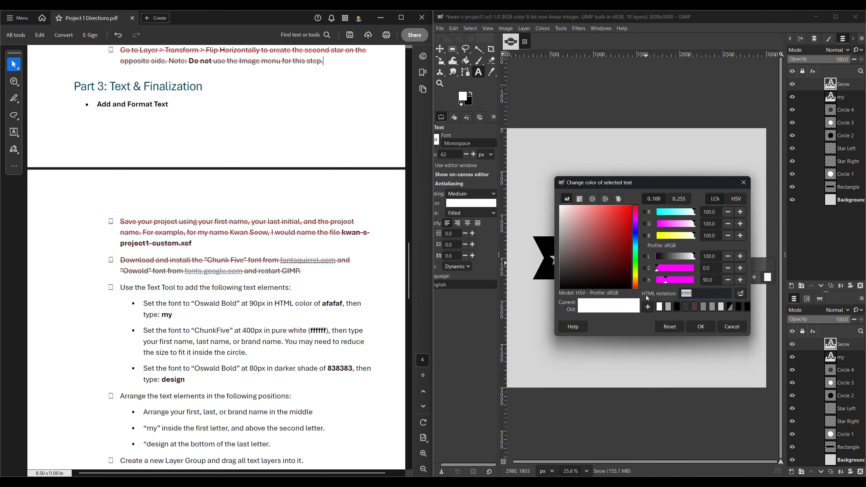
text(838383)
click(701, 327)
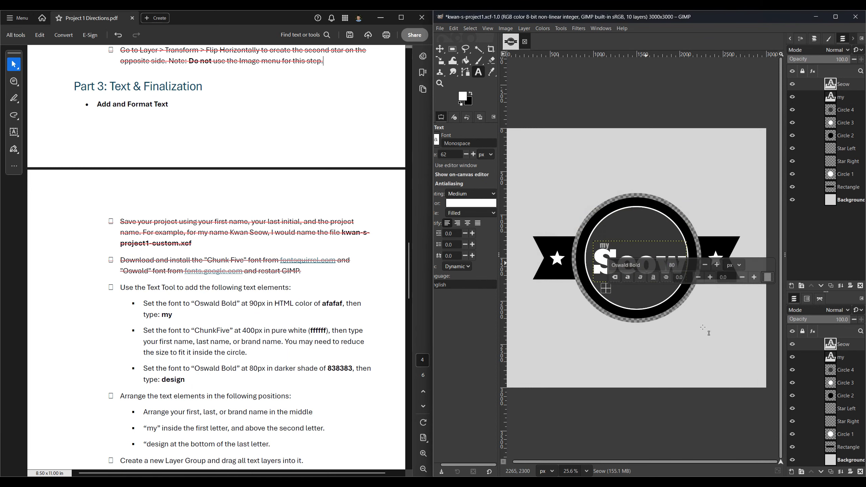
text(desgin)
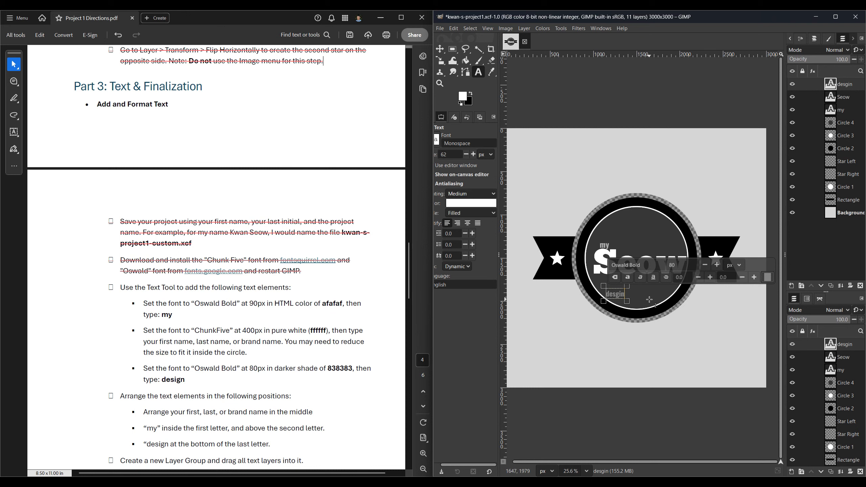
text(m)
key(BackSpace)
Move the "desgin" text directly beneath the last letter of the name.
click(440, 48)
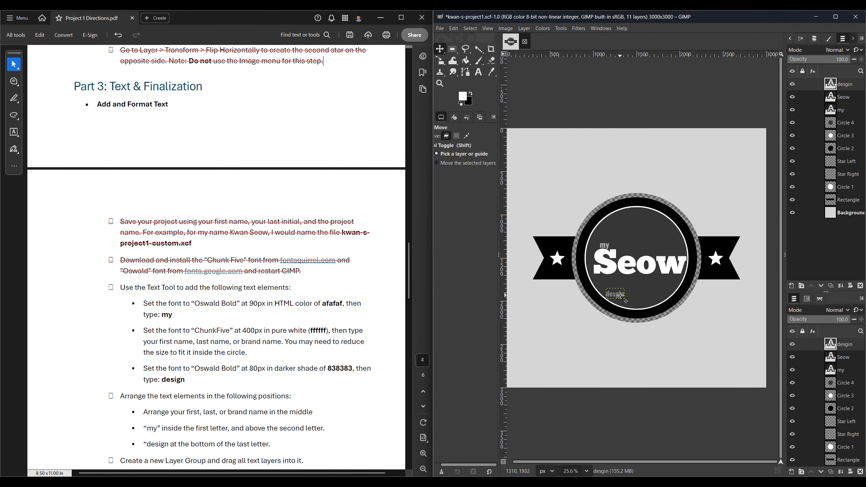
ctrl+scroll(619, 296, up, 2)
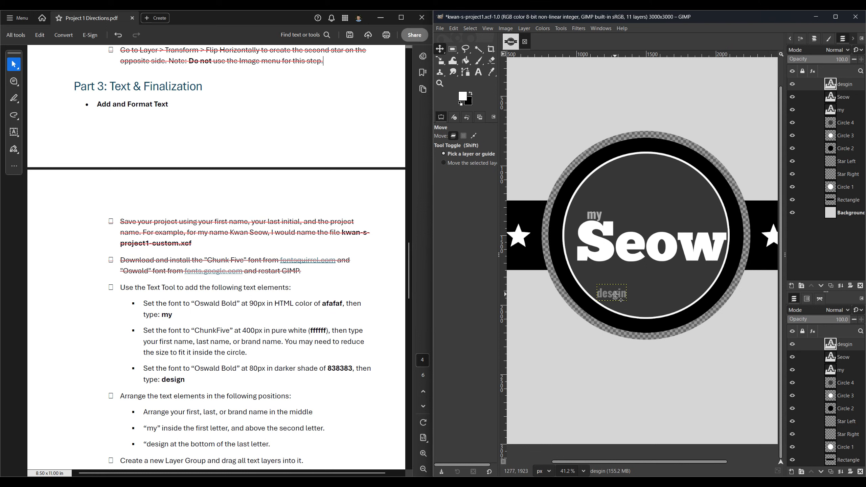
drag(615, 296, 706, 268)
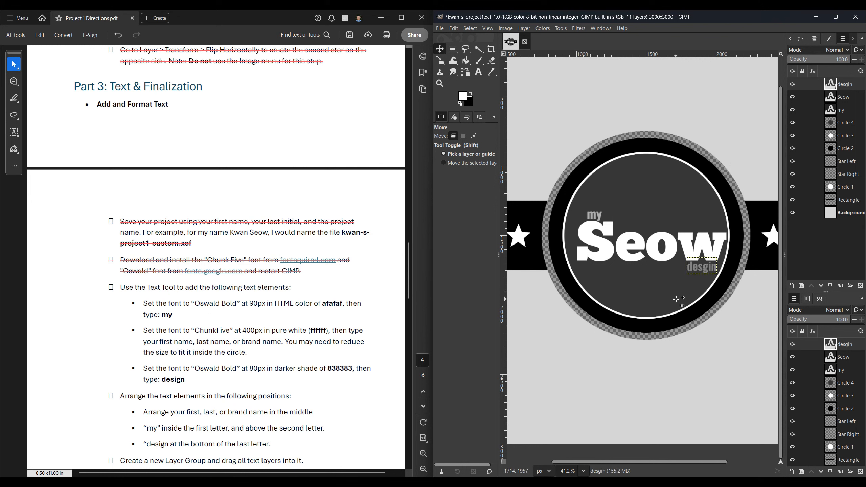
Hide the name layer to open the "my" text for editing, and show the name layer again.
click(598, 216)
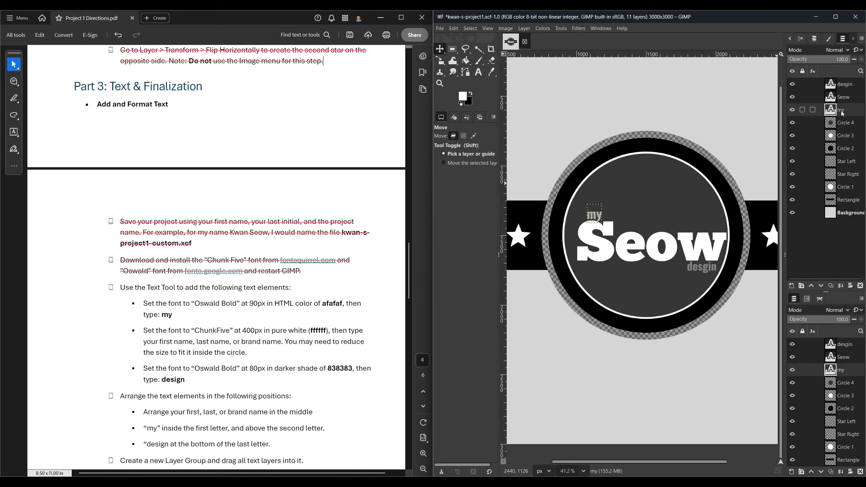
key(t)
click(600, 221)
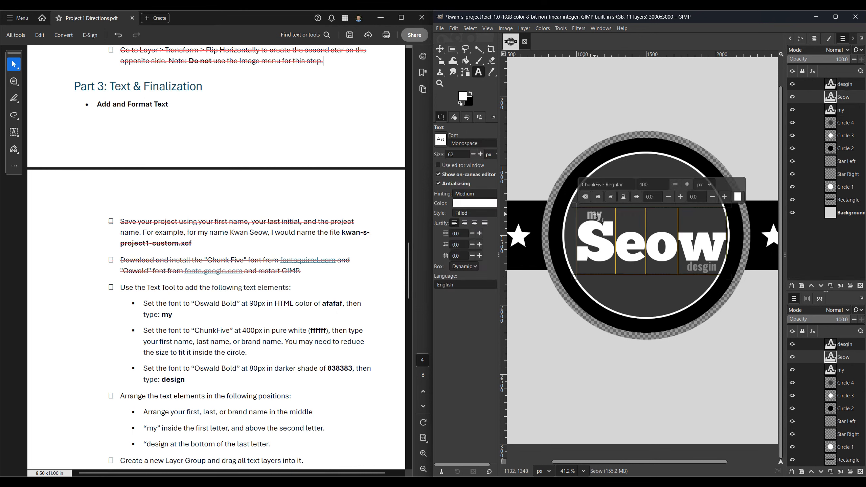
click(792, 97)
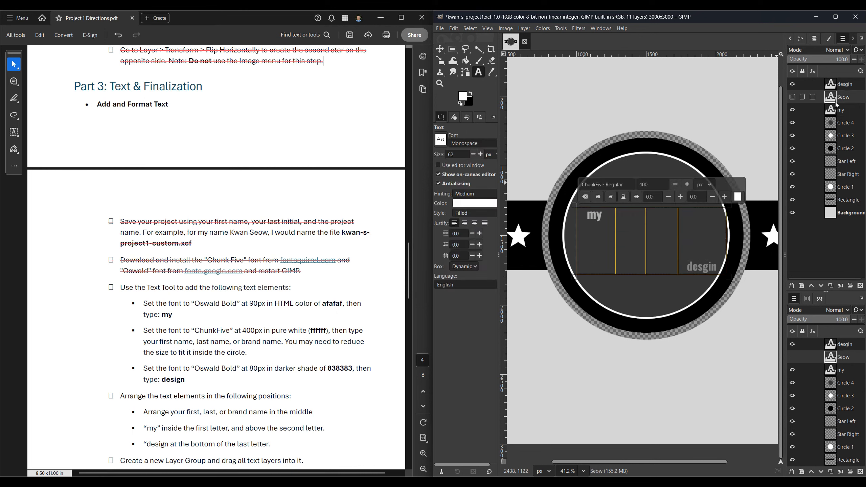
click(596, 214)
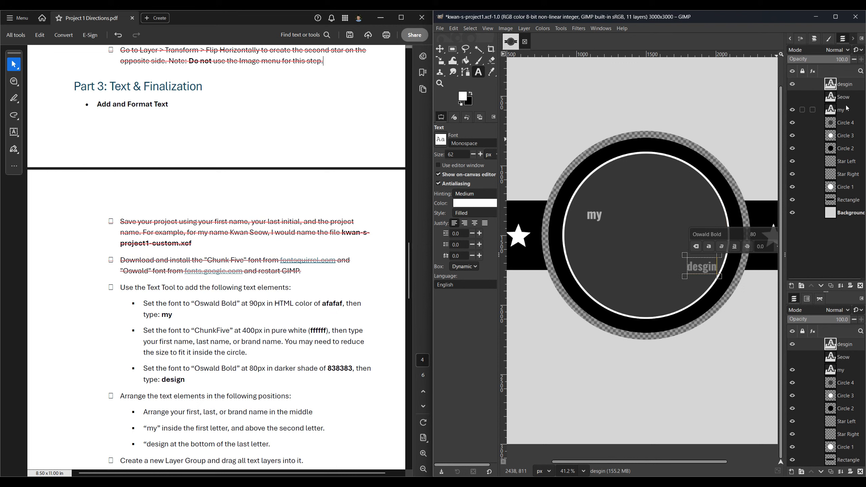
double_click(592, 213)
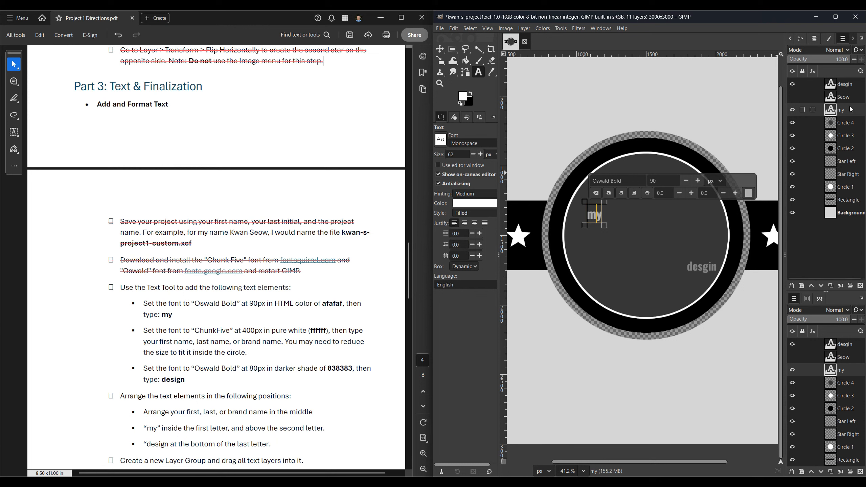
click(793, 96)
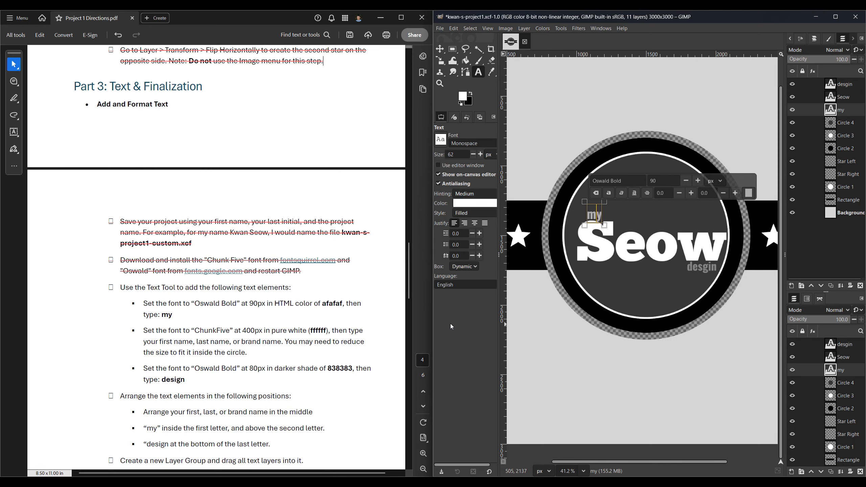
Switch to the Project 1 Directions PDF in Acrobat and strike through the Text Tool instruction with its three text element bullets.
scroll(206, 353, down, 1)
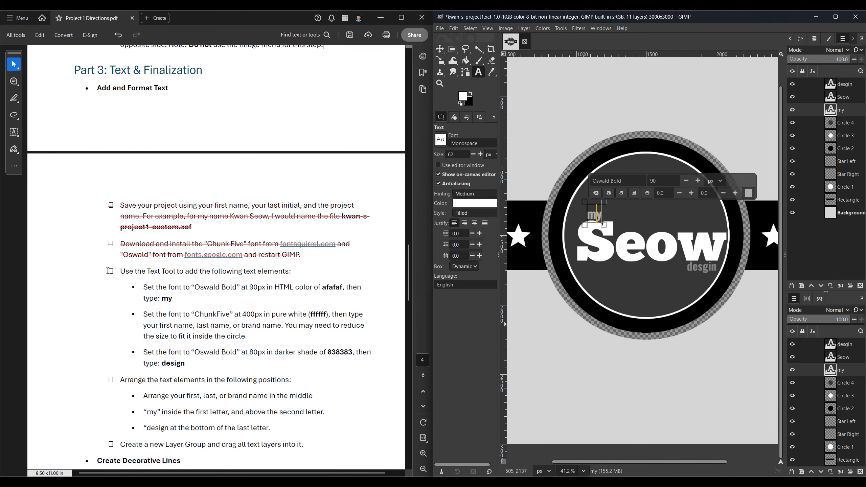
drag(109, 271, 188, 365)
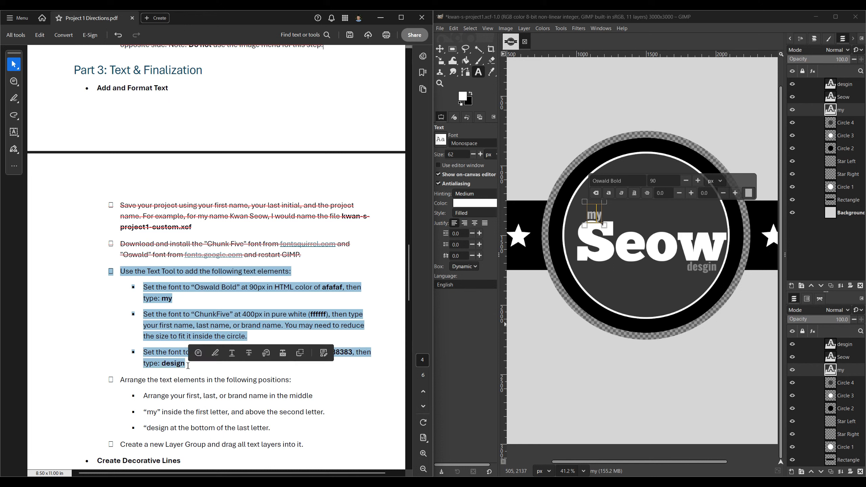
click(249, 353)
scroll(251, 355, down, 4)
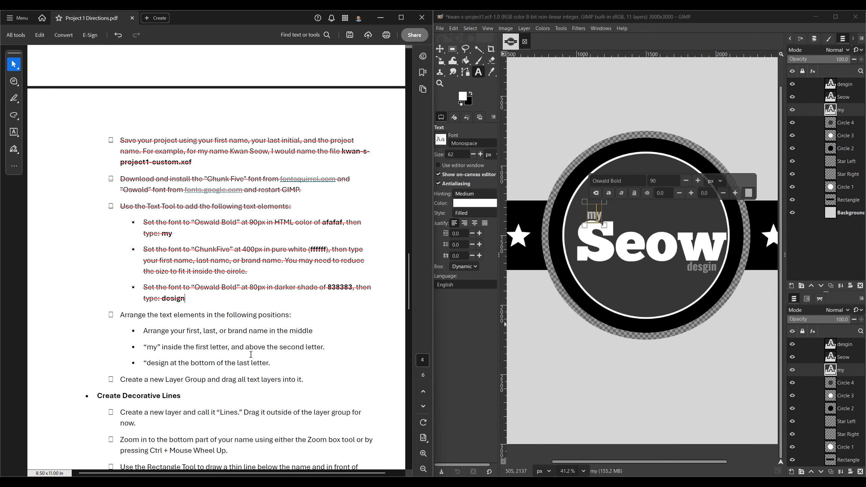
scroll(251, 354, down, 2)
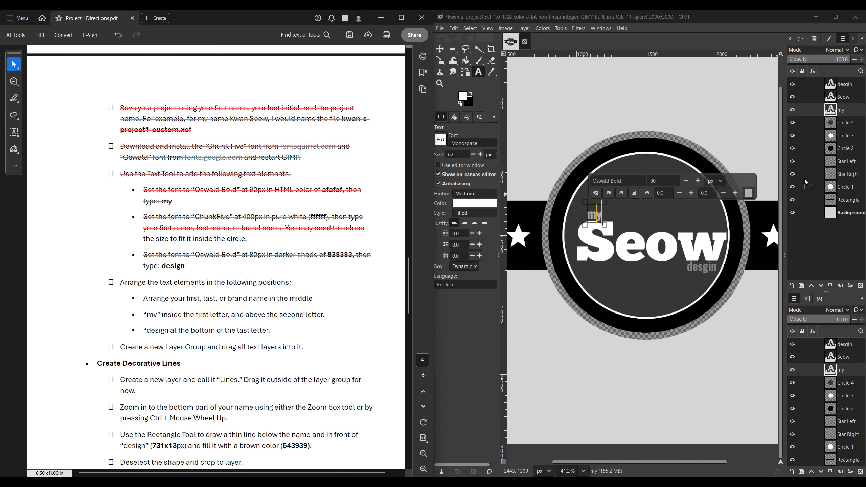
Switch to GIMP and move the "my" text beside the first letter of the name, directly above the second letter.
click(443, 51)
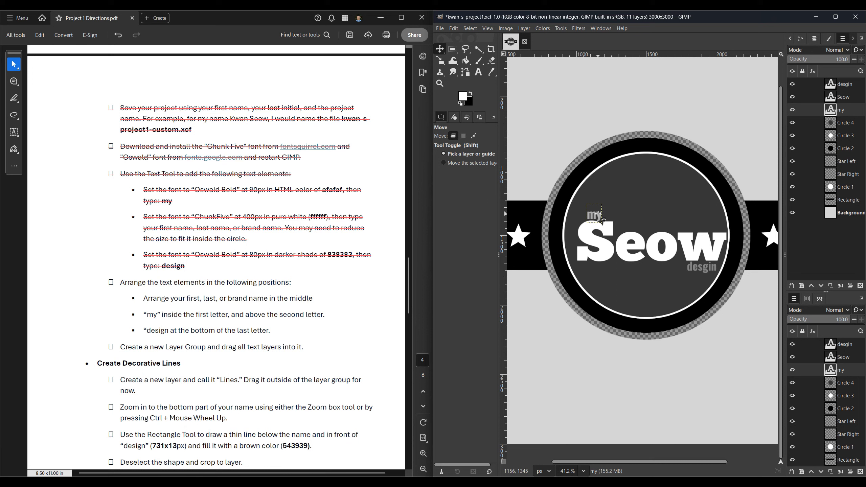
drag(599, 213, 626, 226)
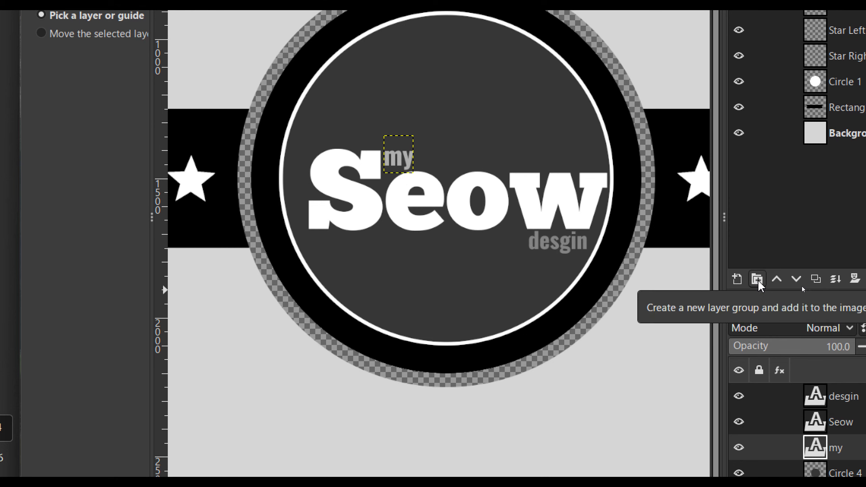
Create a new layer group, place the "my", name and "desgin" text layers inside it, and collapse the group.
click(758, 281)
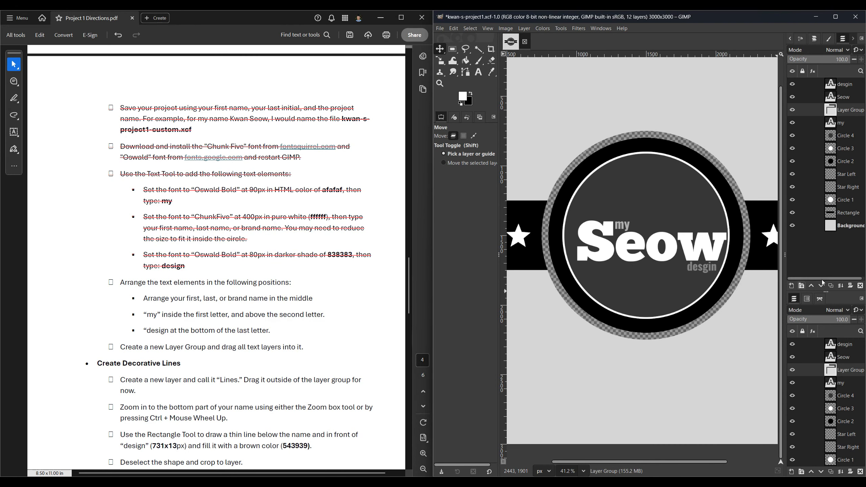
drag(821, 280, 846, 283)
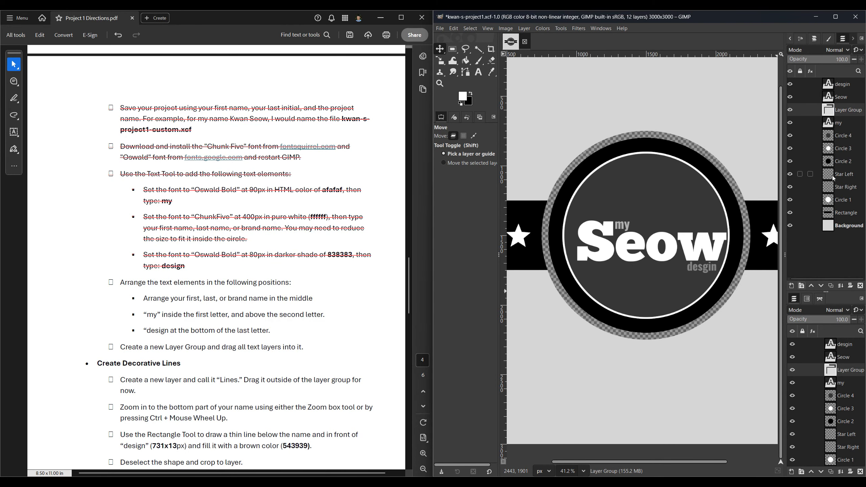
drag(785, 174, 784, 176)
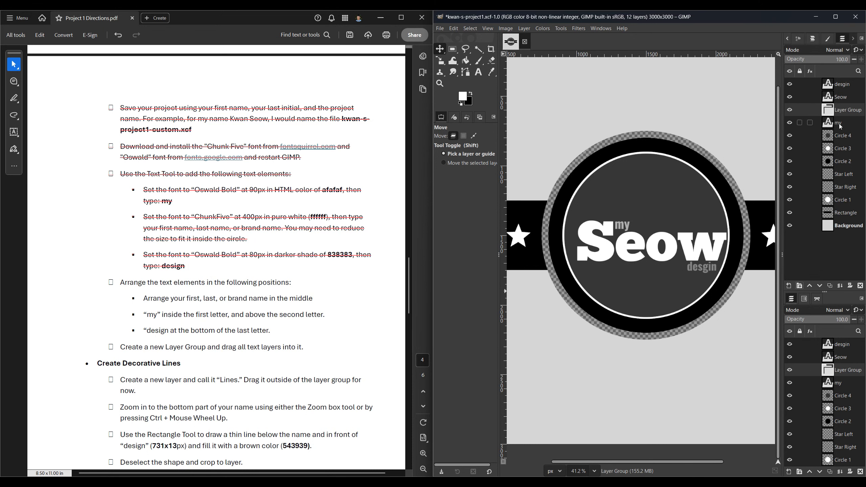
drag(839, 126, 842, 98)
click(840, 84)
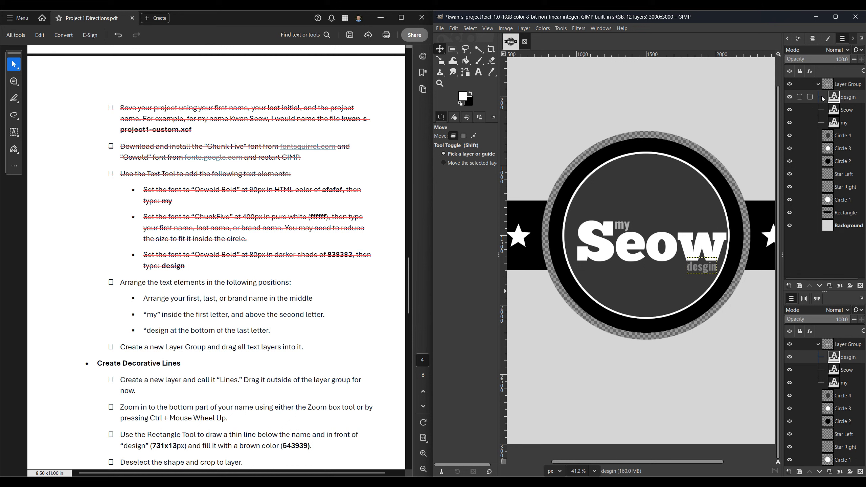
click(818, 84)
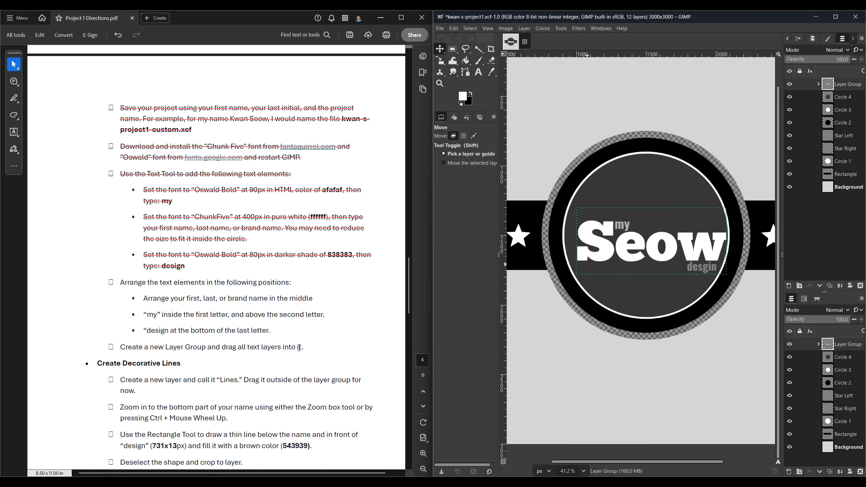
Switch to the directions PDF in Acrobat and strike through the text arrangement instruction with its bullets and the layer group instruction.
drag(105, 281, 312, 347)
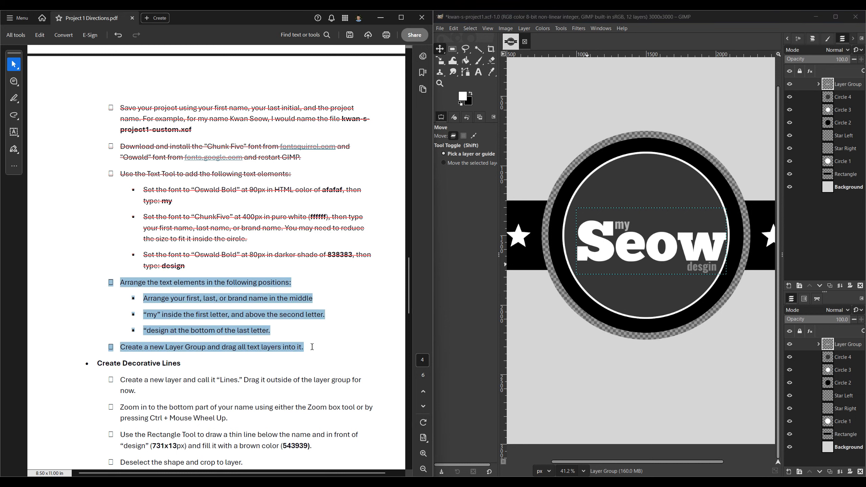
click(320, 343)
scroll(279, 350, down, 3)
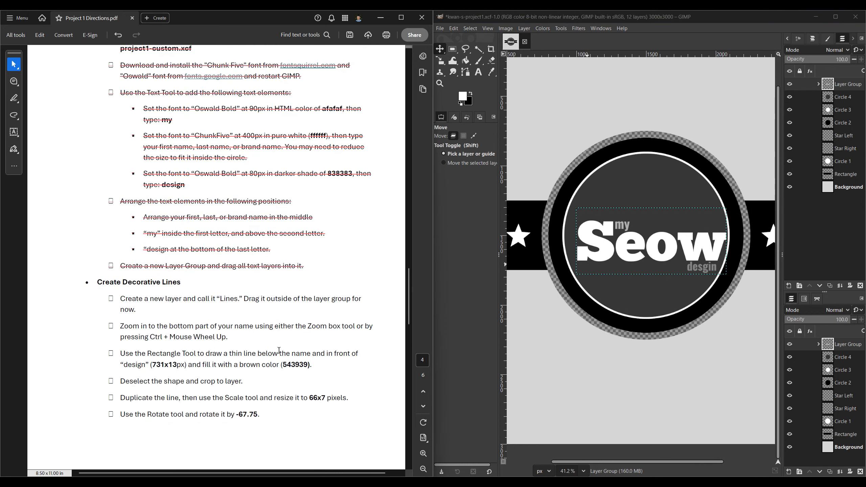
scroll(278, 351, down, 1)
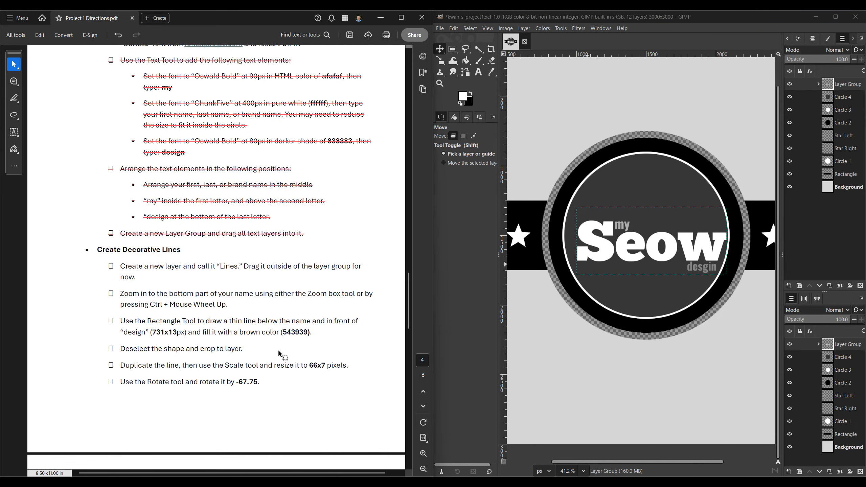
scroll(279, 355, down, 1)
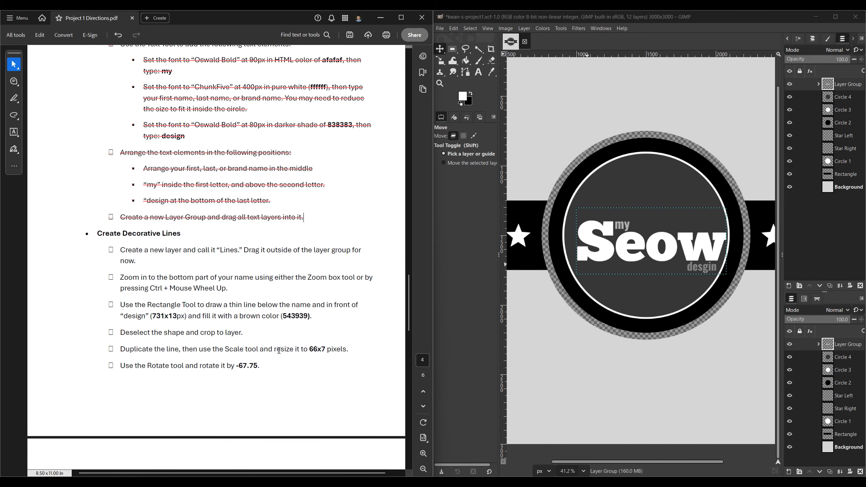
Switch to GIMP, add a transparent 3000 × 3000 px layer named "Lines" and place it outside and above the layer group.
click(818, 83)
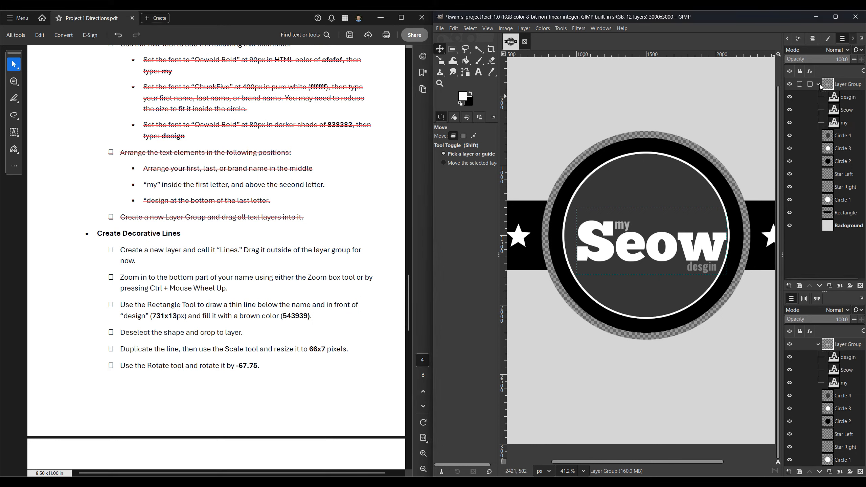
click(789, 285)
text(Lines)
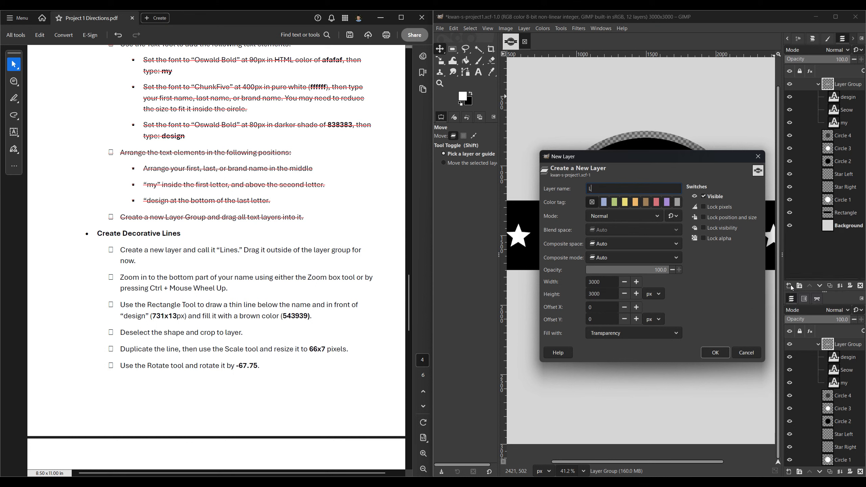
click(715, 353)
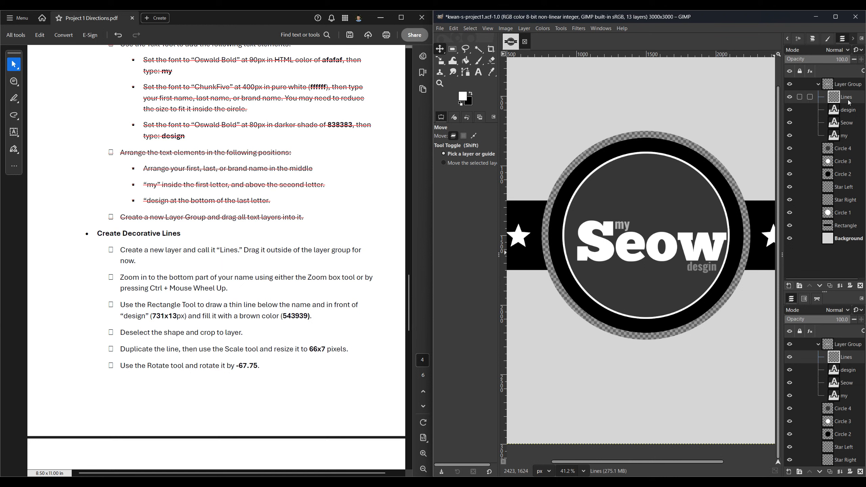
drag(850, 98, 849, 84)
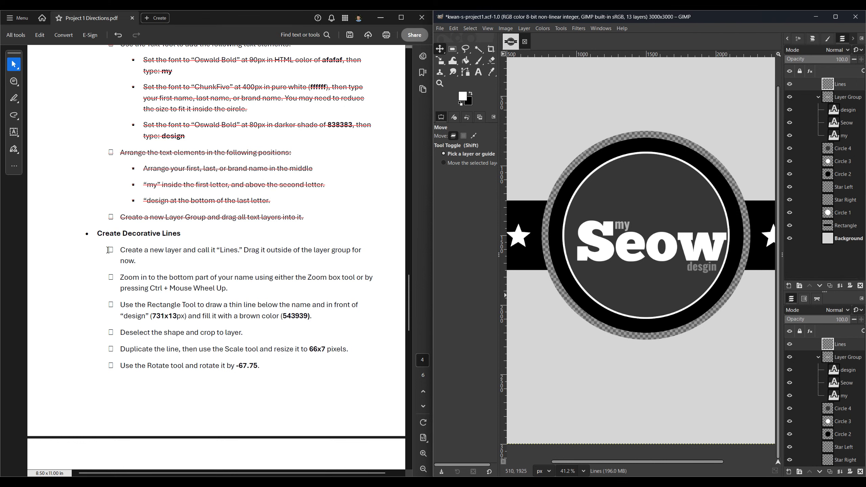
Strike through the instruction about creating the "Lines" layer in the Acrobat directions PDF.
drag(158, 272, 108, 248)
click(201, 249)
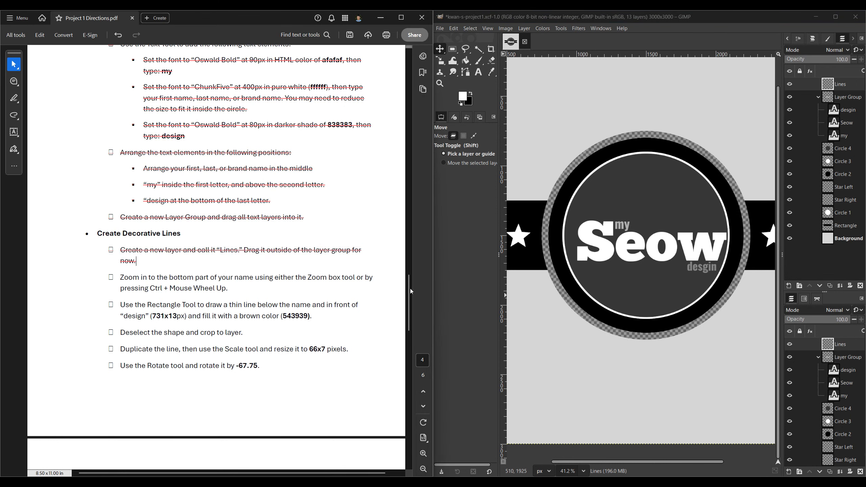
scroll(650, 275, up, 5)
scroll(650, 276, down, 3)
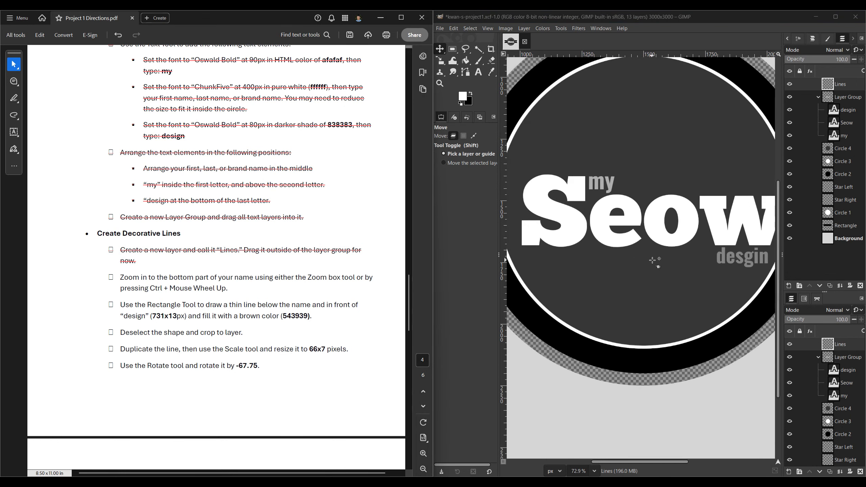
scroll(653, 260, up, 2)
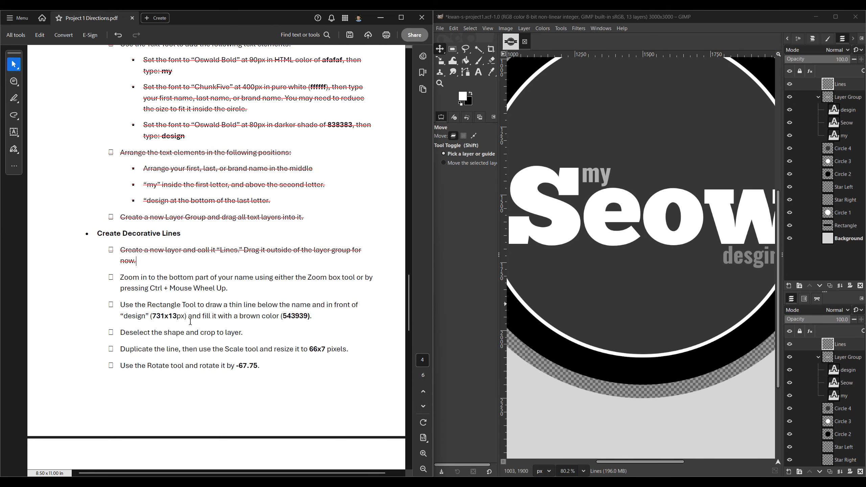
drag(105, 279, 231, 288)
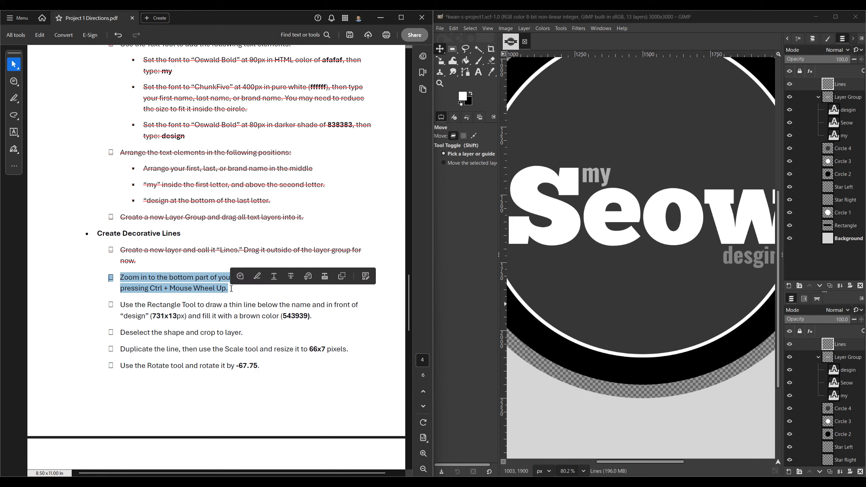
click(324, 302)
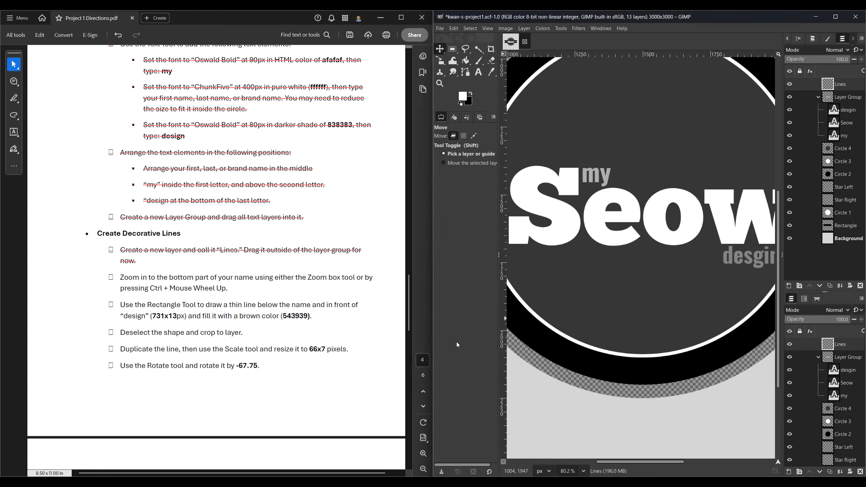
key(shift+ctrl+j)
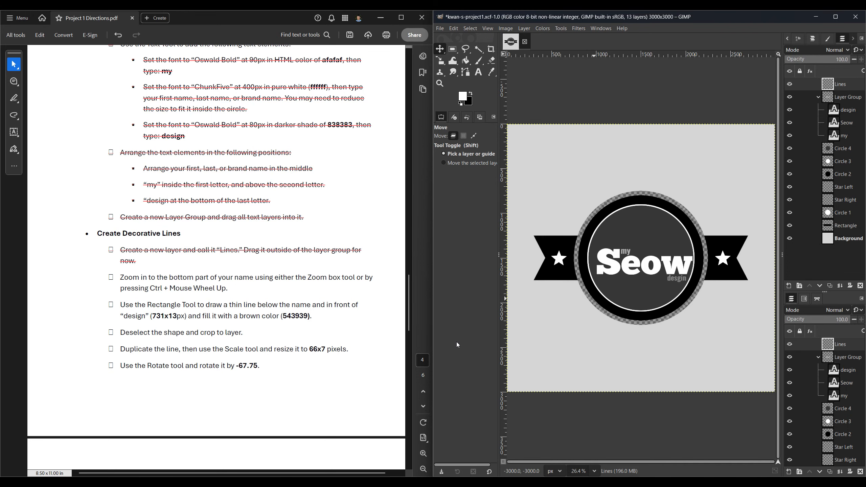
Magnify the bottom part of the name with GIMP's Zoom tool, and strike through the zoom instruction in the Acrobat PDF.
click(440, 83)
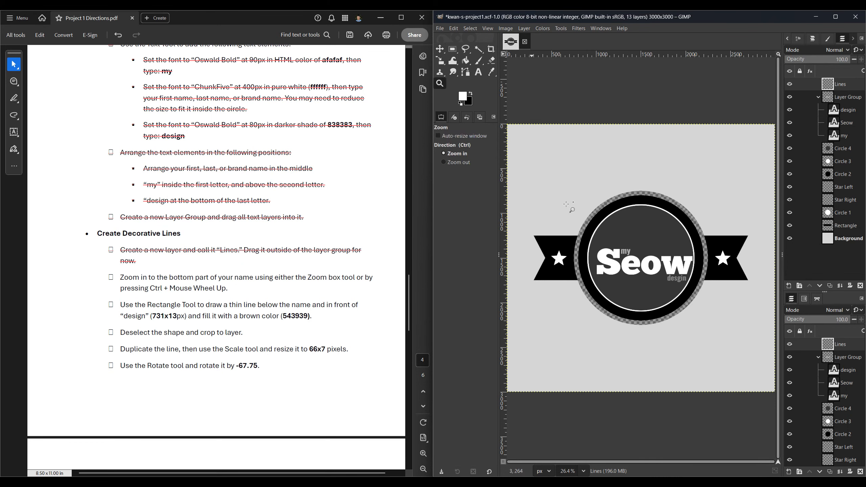
drag(601, 265, 693, 288)
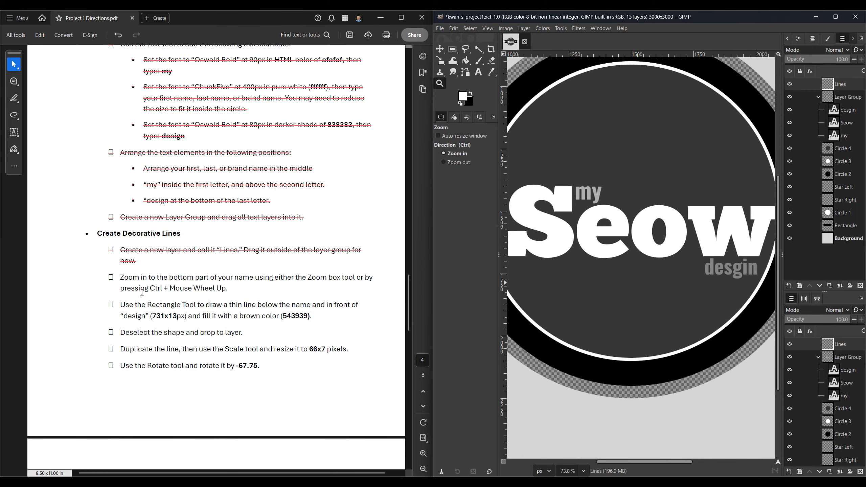
drag(107, 278, 228, 288)
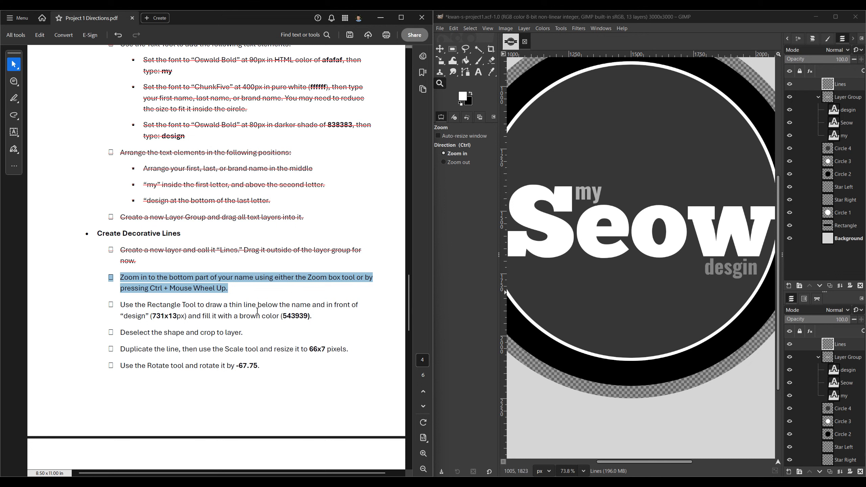
right_click(194, 280)
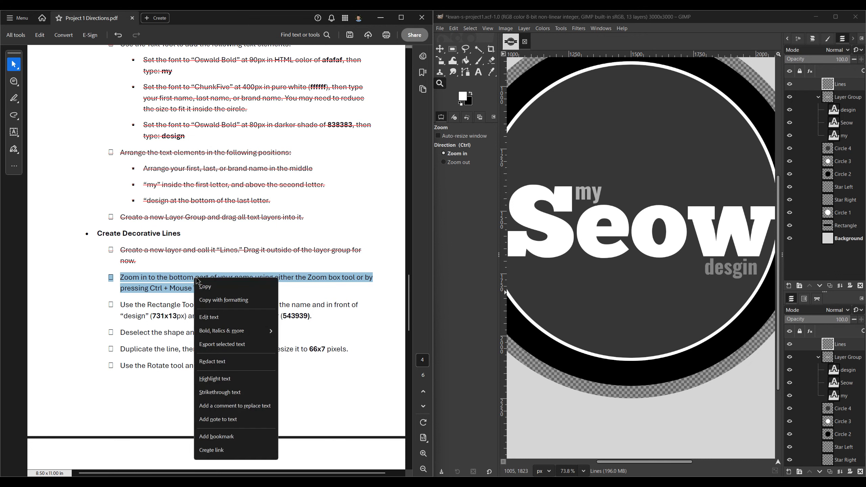
click(223, 390)
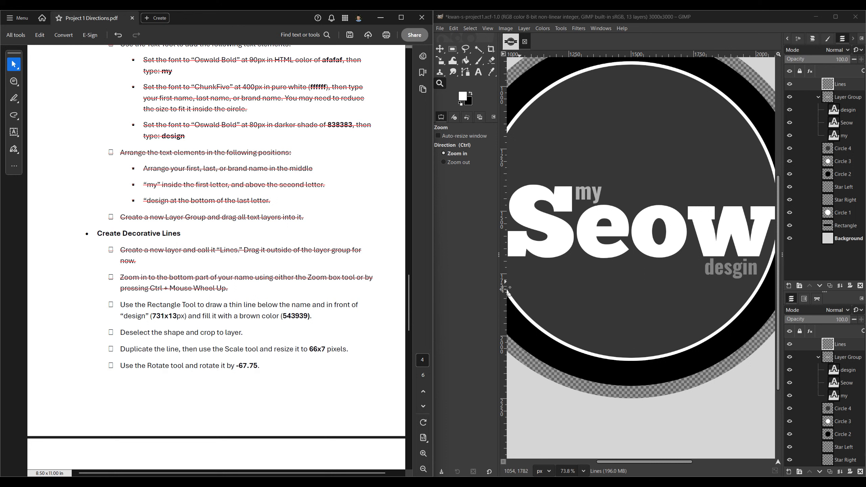
In GIMP, make a thin rectangular selection below the name, in front of "desgin", sized 731 × 13 px, and keep it active.
key(r)
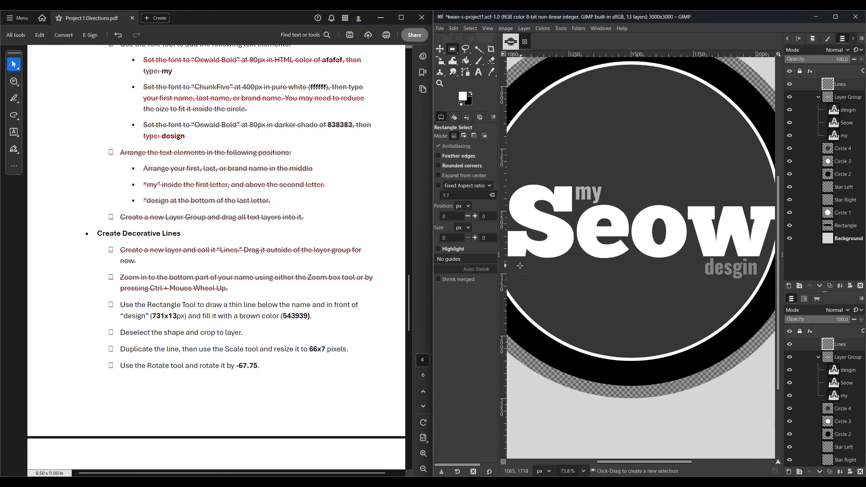
drag(521, 264, 693, 272)
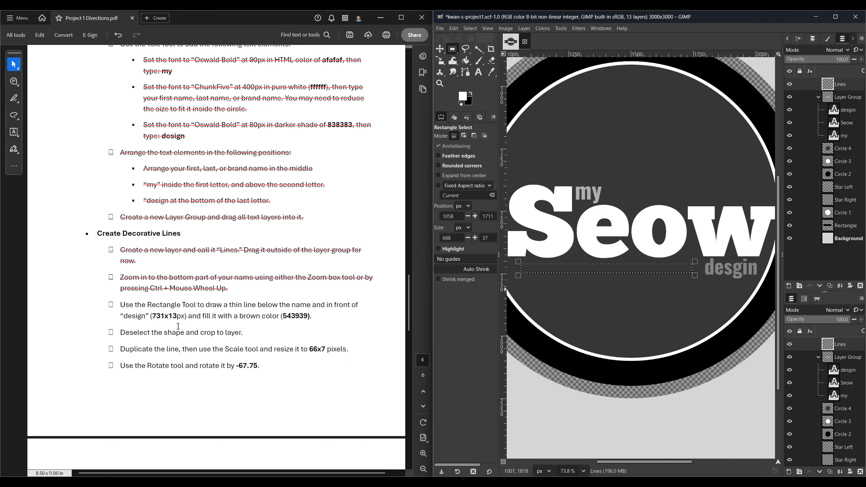
drag(452, 238, 427, 239)
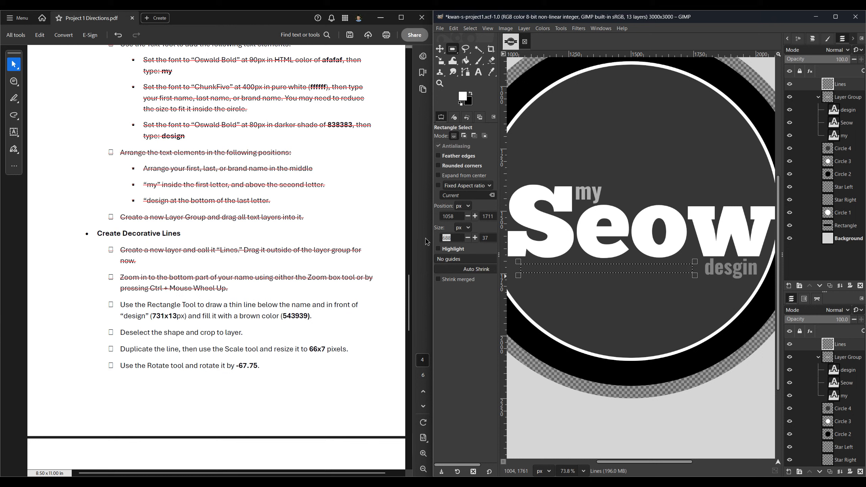
text(731)
key(Tab)
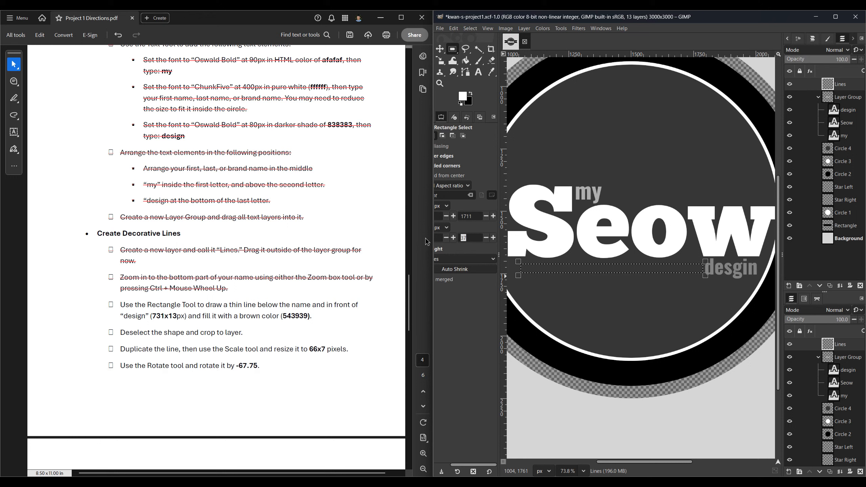
text(13)
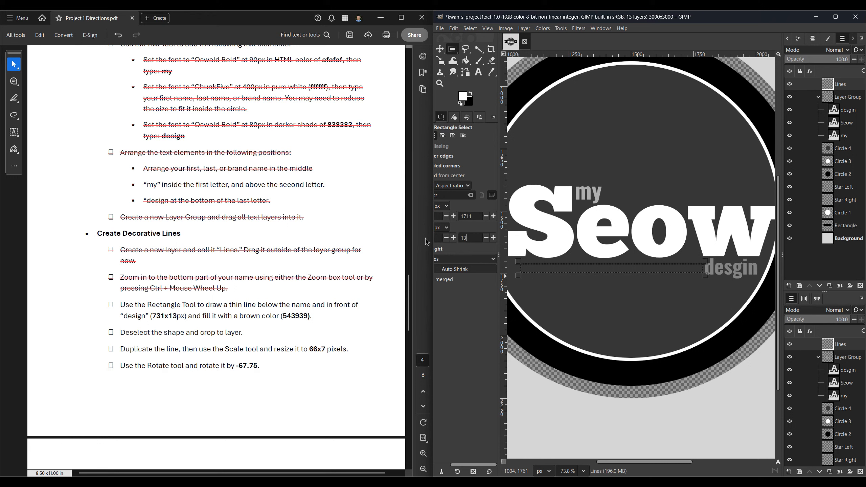
key(Tab)
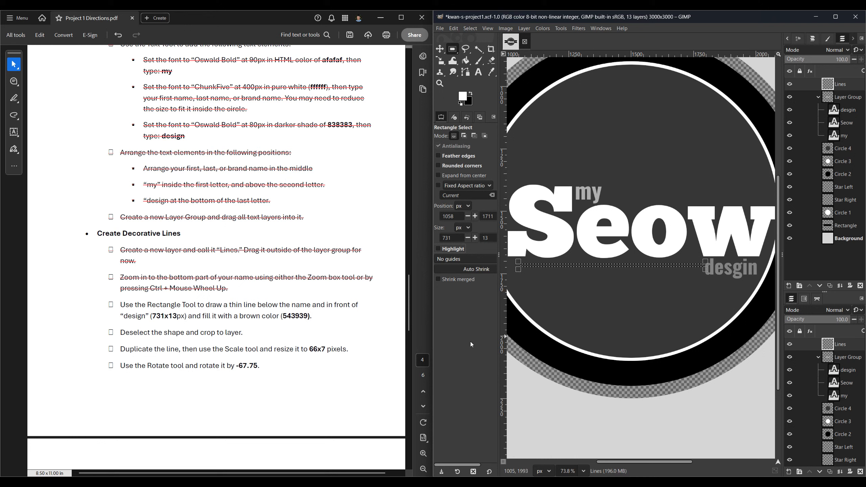
key(ctrl+shift+a)
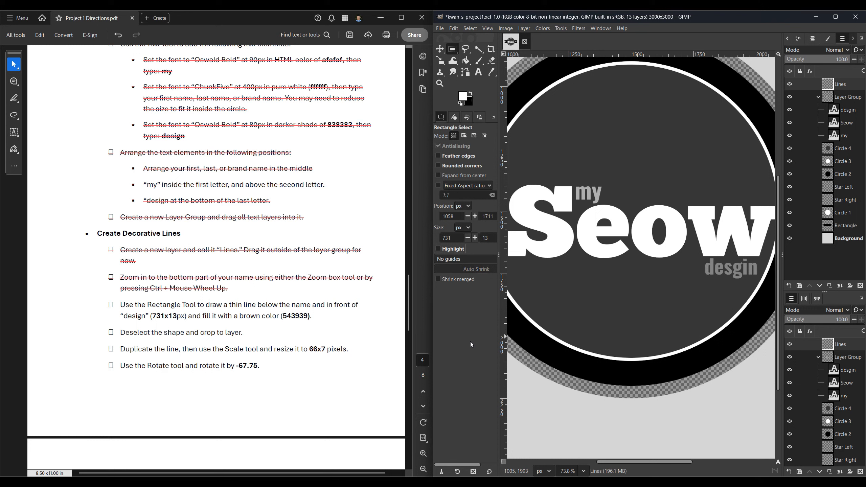
key(ctrl+z)
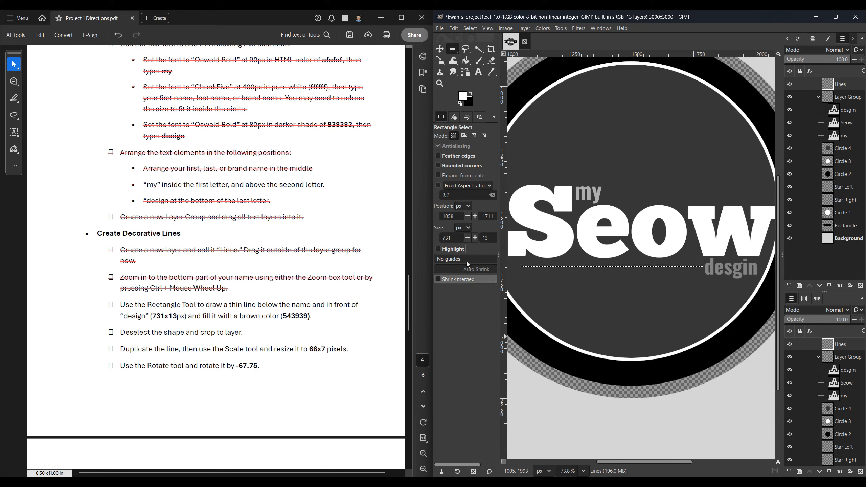
Set the foreground color to 543939 and fill the thin rectangular selection on the "Lines" layer with it.
click(470, 95)
click(462, 96)
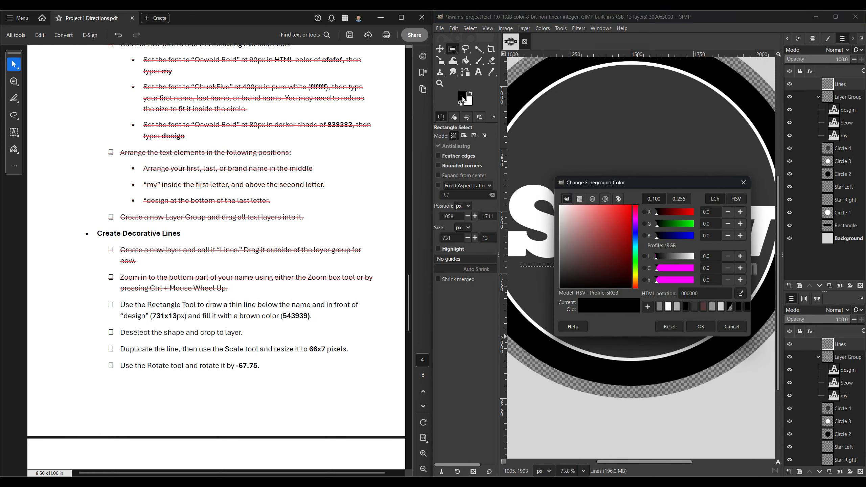
drag(702, 294, 661, 294)
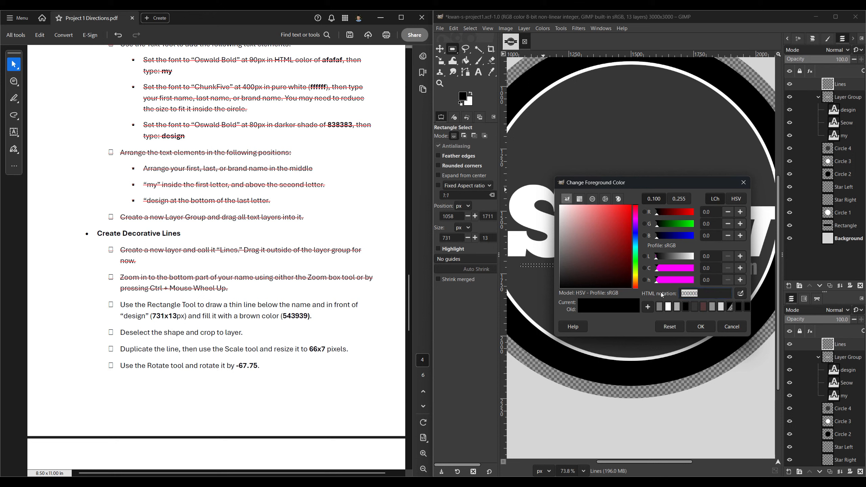
text(543939)
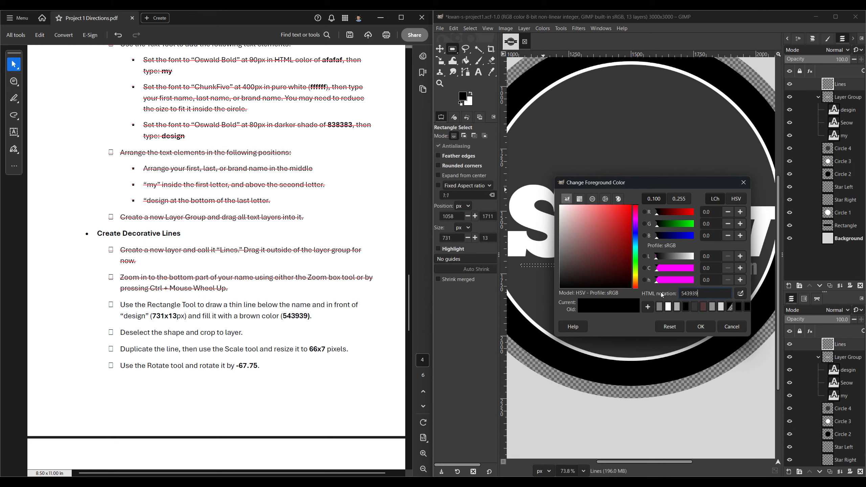
click(708, 330)
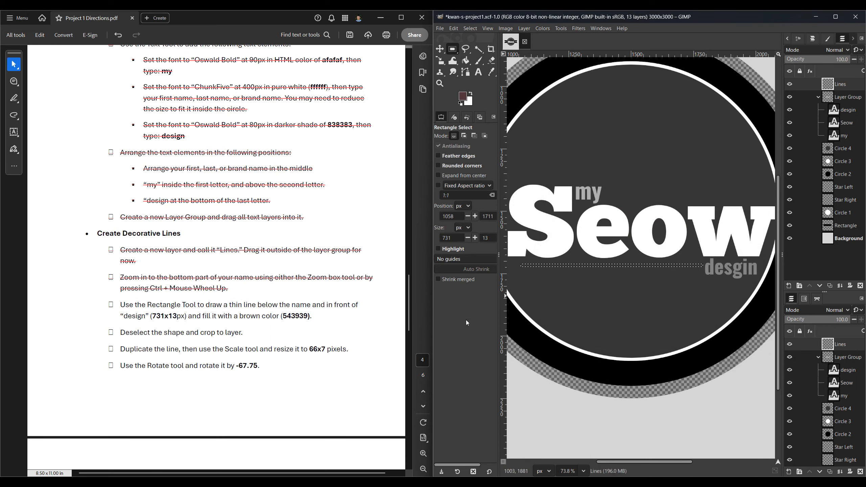
key(ctrl+comma)
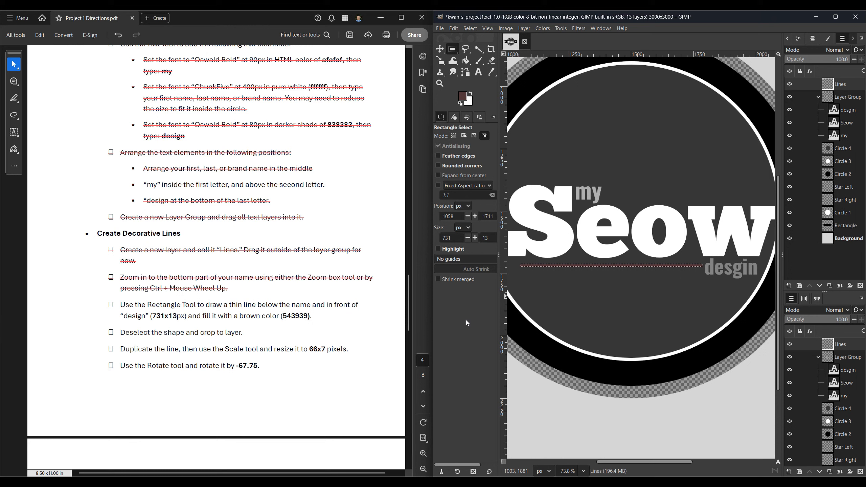
Deselect the filled line and crop the "Lines" layer to its content.
key(ctrl+shift+a)
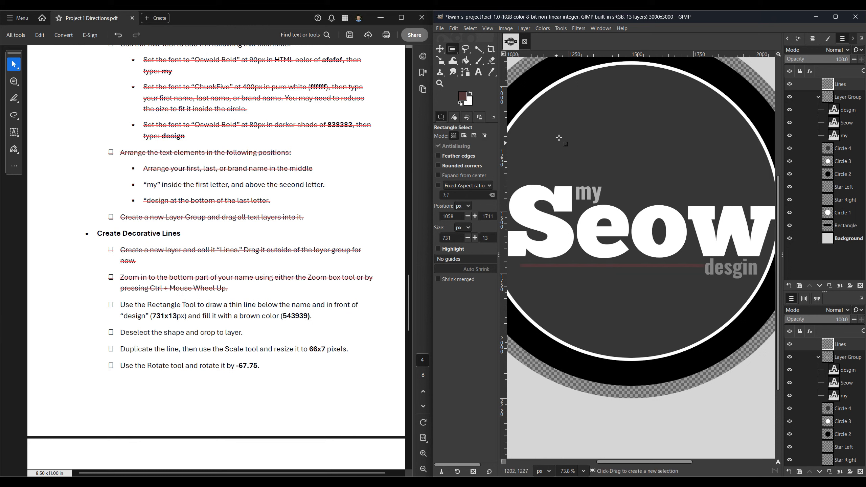
click(524, 28)
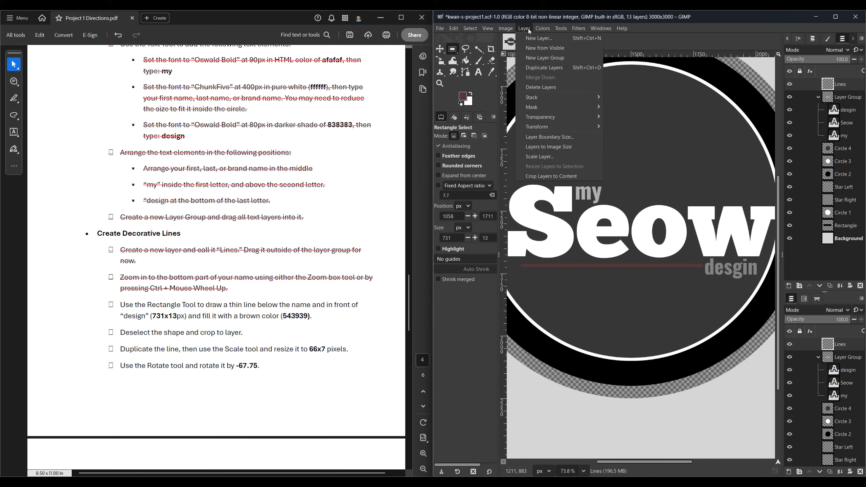
click(542, 174)
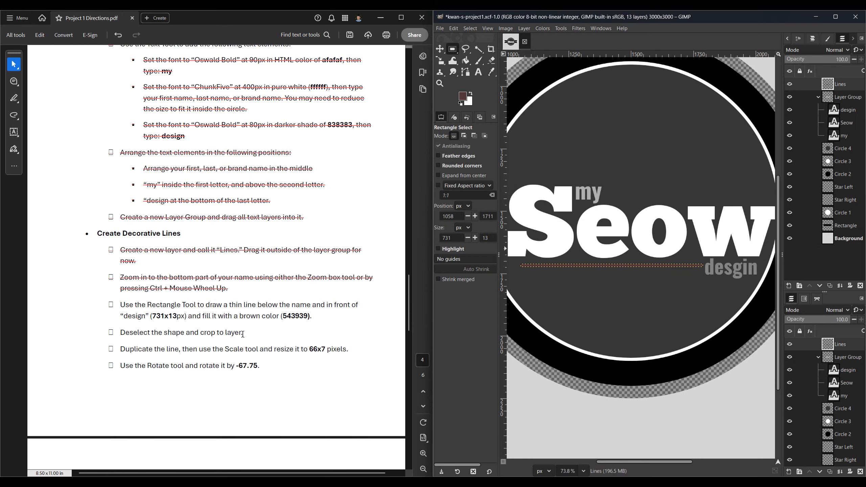
In the Acrobat directions PDF, strike through the instructions on drawing the 731x13px brown line and on deselecting and cropping to layer.
click(103, 304)
drag(103, 303, 243, 333)
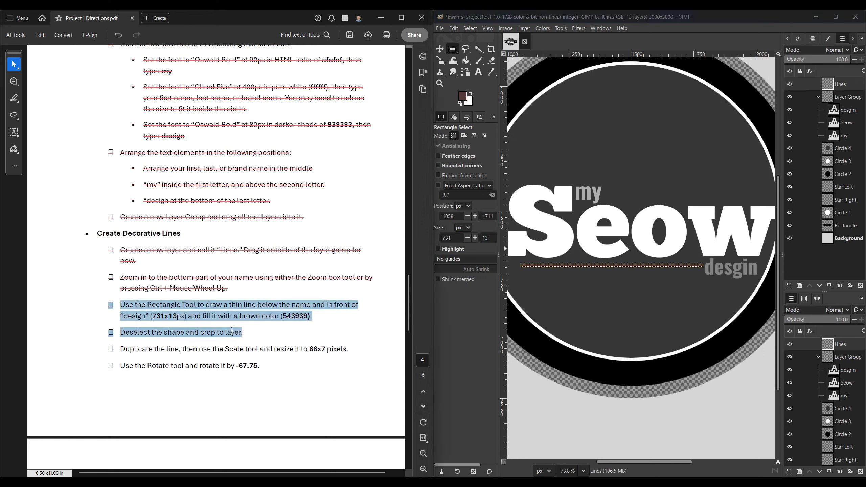
click(311, 346)
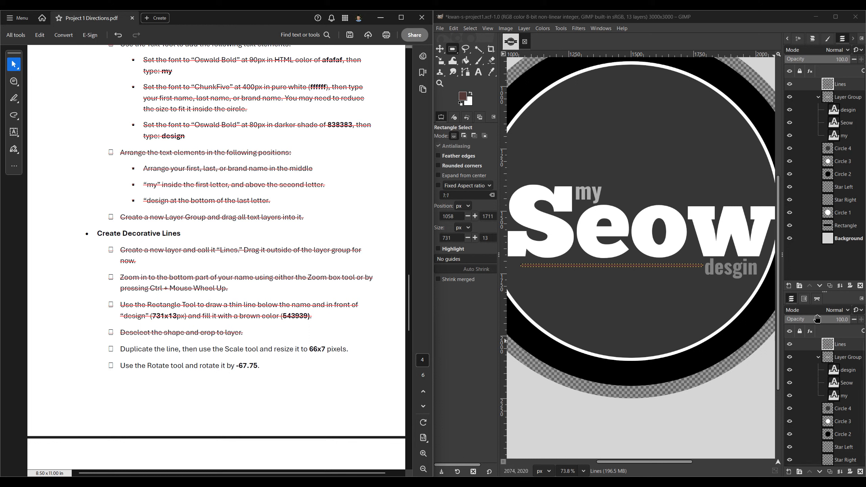
In GIMP, duplicate the "Lines" layer and move the copy straight down, just below the original line.
click(830, 287)
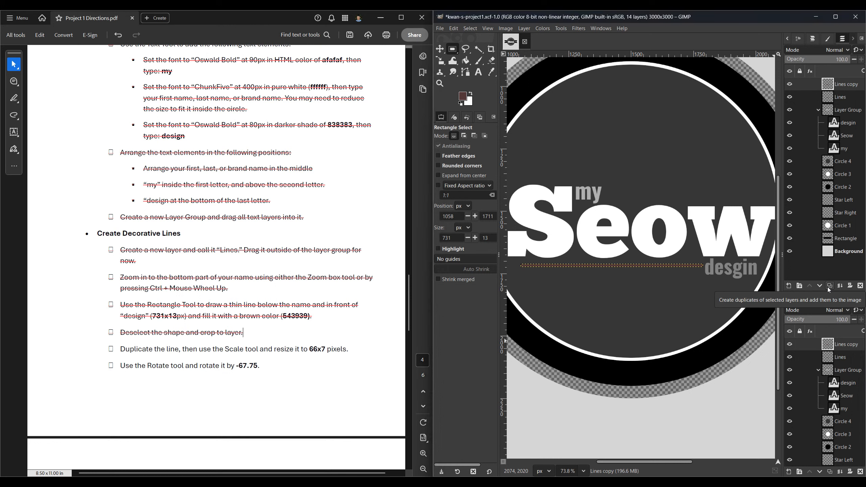
key(m)
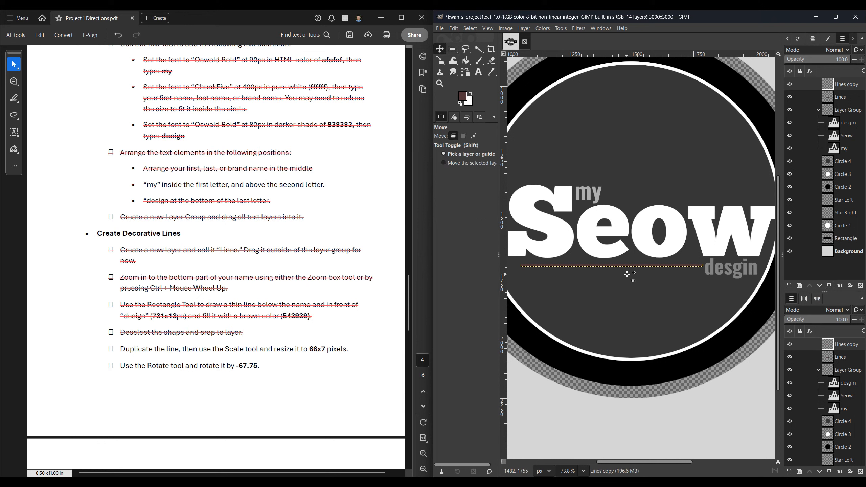
drag(628, 266, 628, 274)
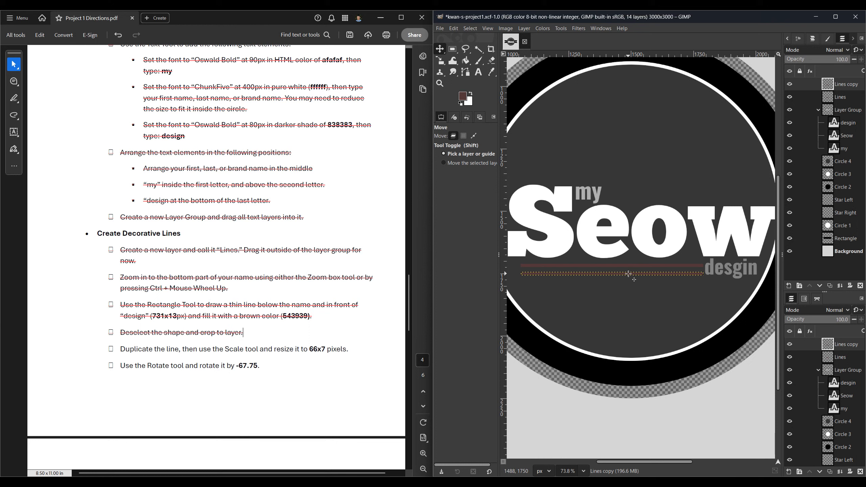
Select the original "Lines" layer and shift its line slightly left, leaving a small gap before "desgin".
click(845, 99)
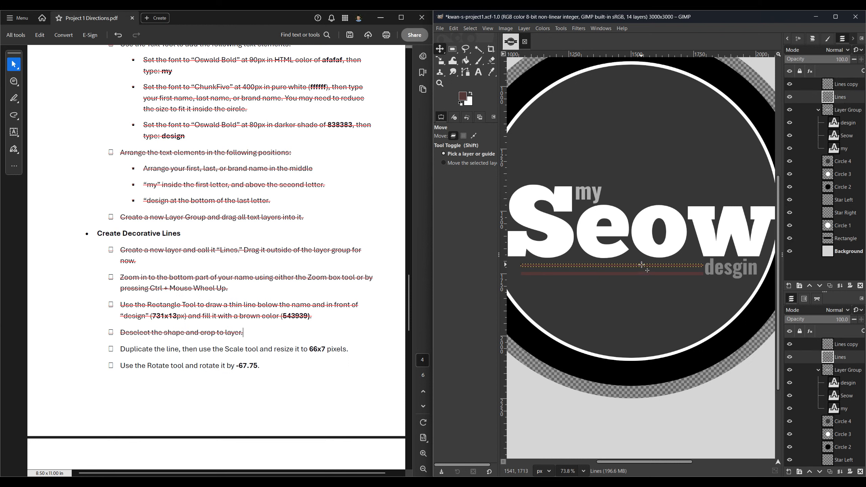
scroll(642, 265, down, 1)
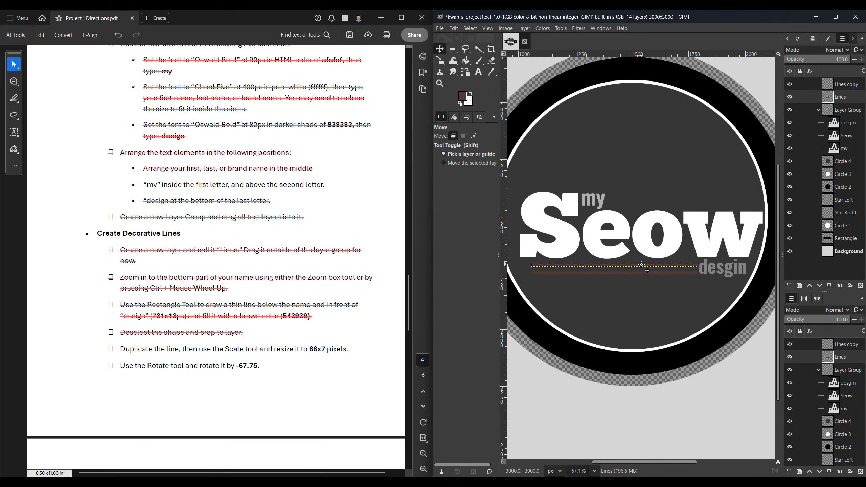
drag(640, 266, 634, 267)
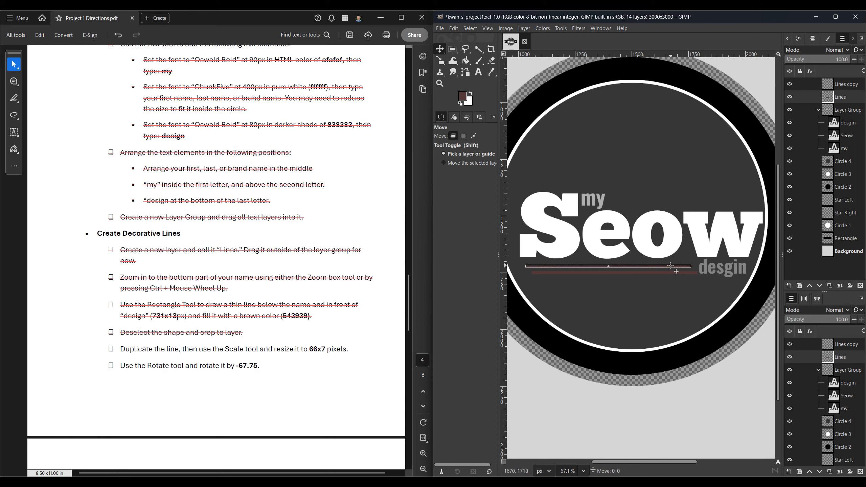
drag(670, 267, 672, 266)
Select the duplicated line's layer and scale it to 66 × 7 px with the Scale tool.
click(841, 84)
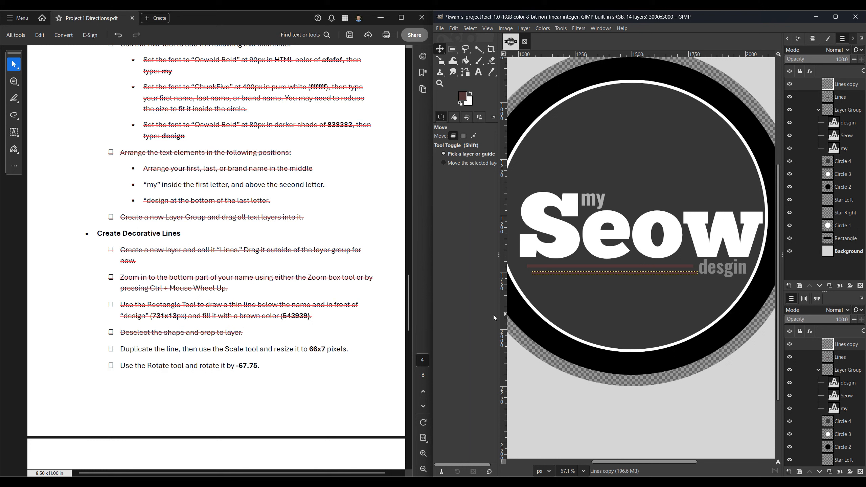
mouse_move(434, 320)
key(shift+s)
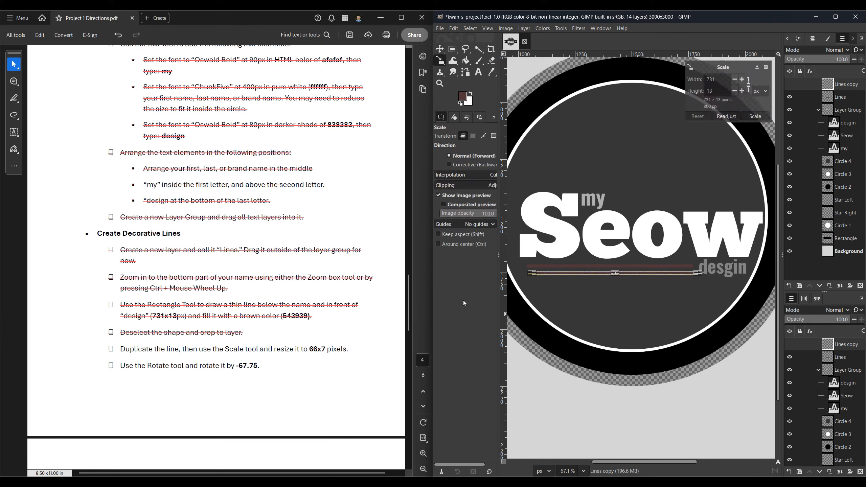
double_click(726, 80)
text(66)
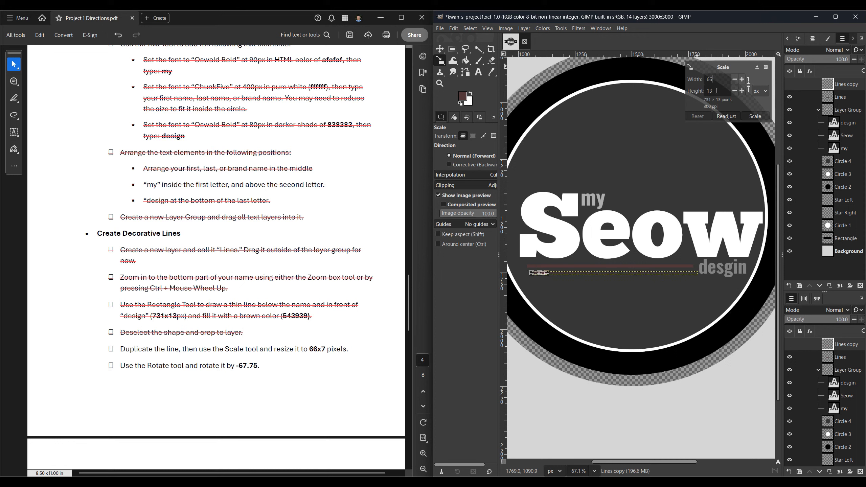
double_click(716, 91)
text(7)
click(753, 116)
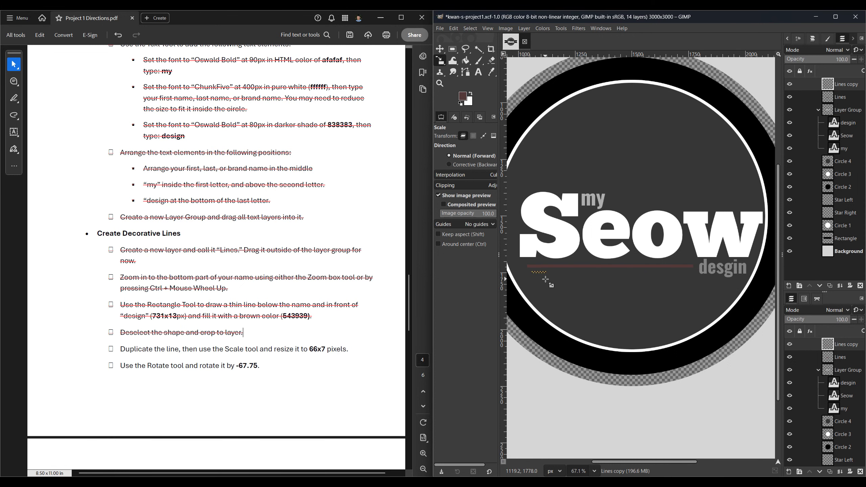
Move the small line to the right, placing it below the long horizontal line under the first "e" of the name.
scroll(545, 279, up, 3)
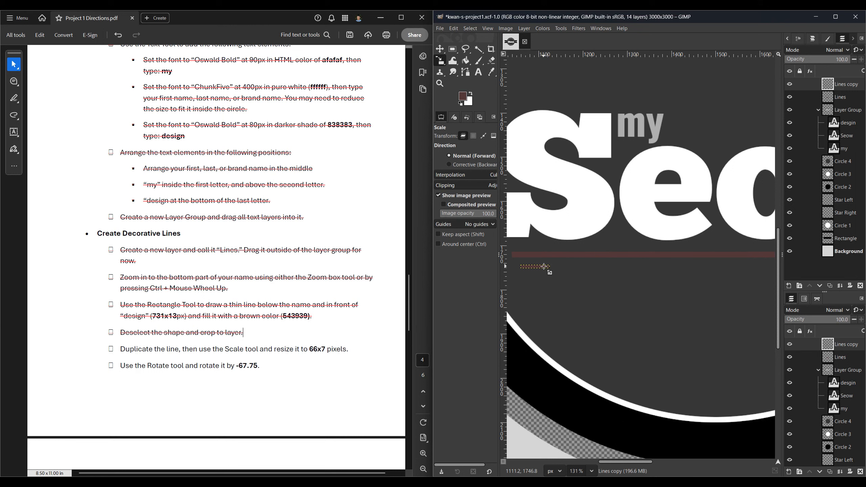
key(m)
drag(544, 267, 694, 272)
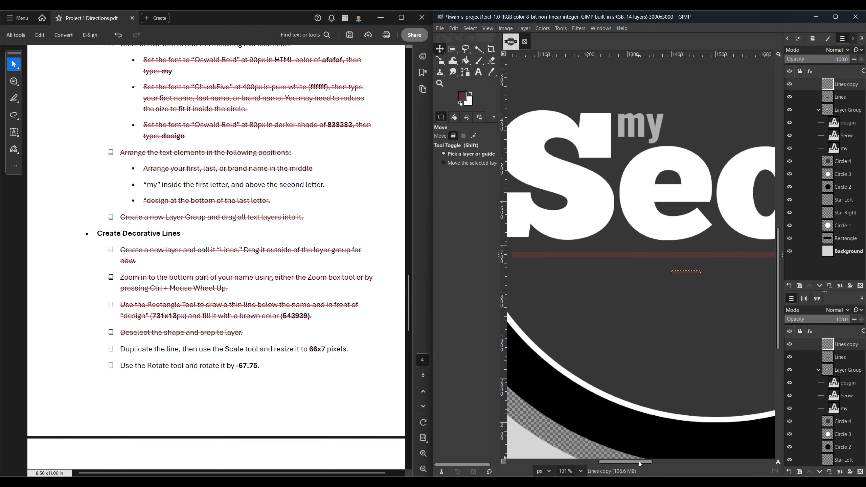
drag(638, 462, 652, 460)
scroll(652, 460, down, 2)
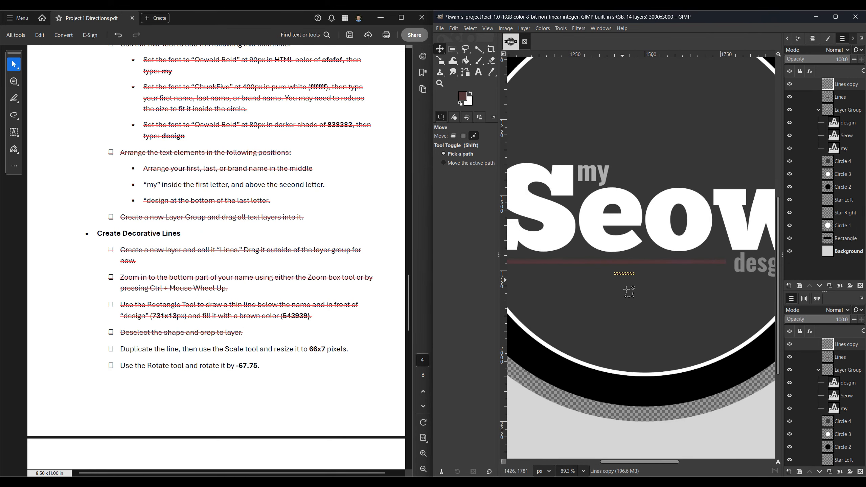
scroll(645, 462, up, 2)
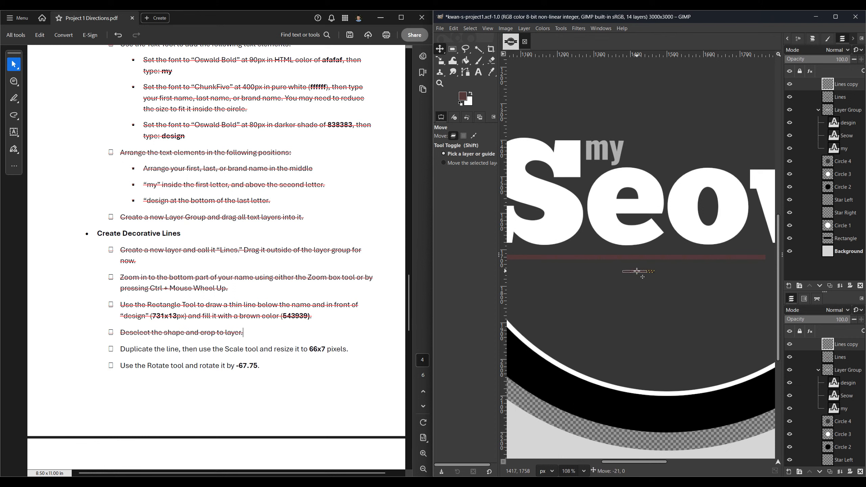
drag(644, 272, 628, 268)
drag(632, 268, 628, 276)
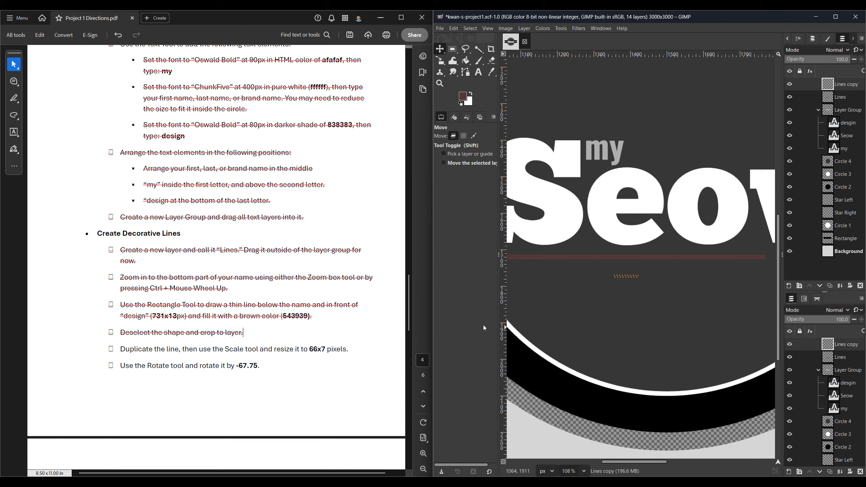
Rotate the small line by -67.75 degrees about its center.
key(shift+r)
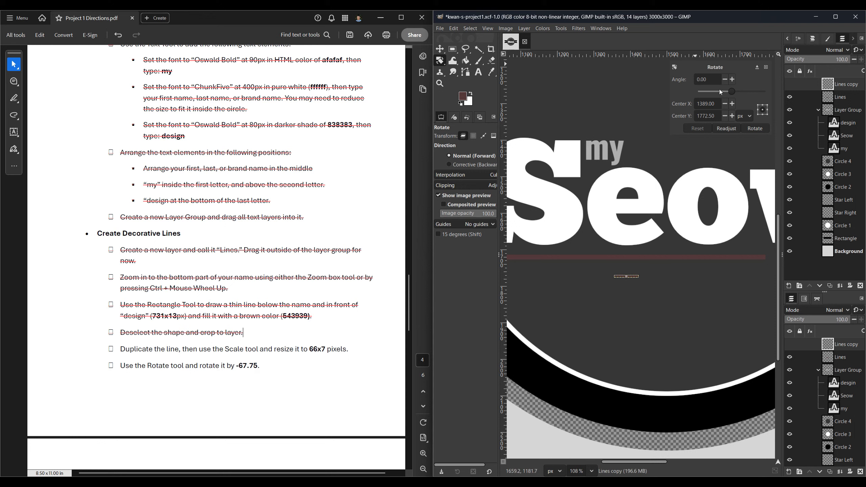
click(725, 79)
drag(700, 78, 711, 80)
text(67.75)
click(754, 129)
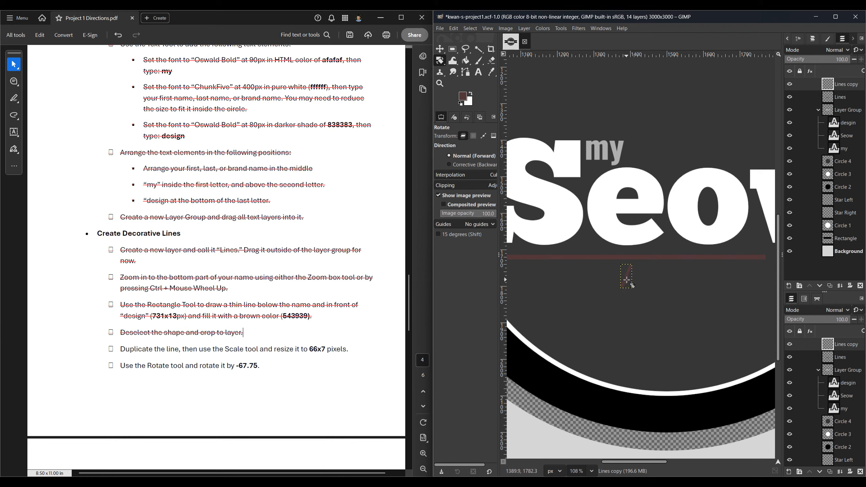
In the Acrobat directions PDF, strike through the instructions on scaling the duplicate to 66x7 pixels and rotating it by -67.75.
scroll(276, 368, down, 2)
scroll(276, 367, down, 3)
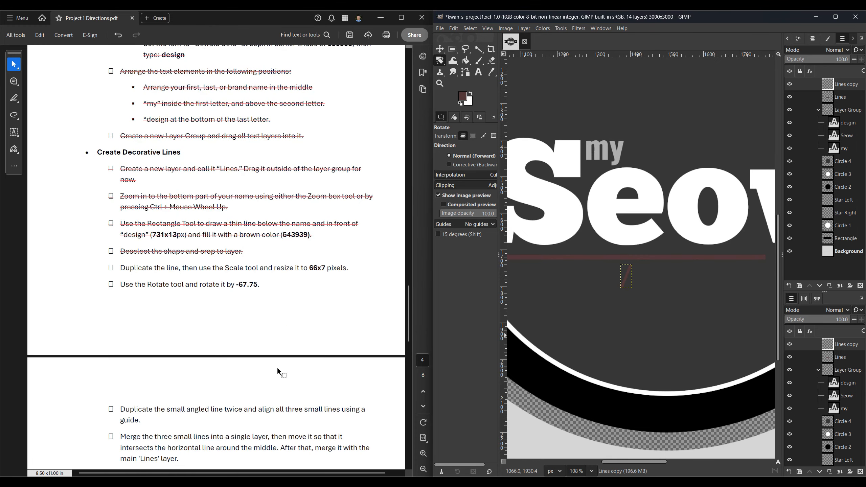
drag(115, 236, 266, 255)
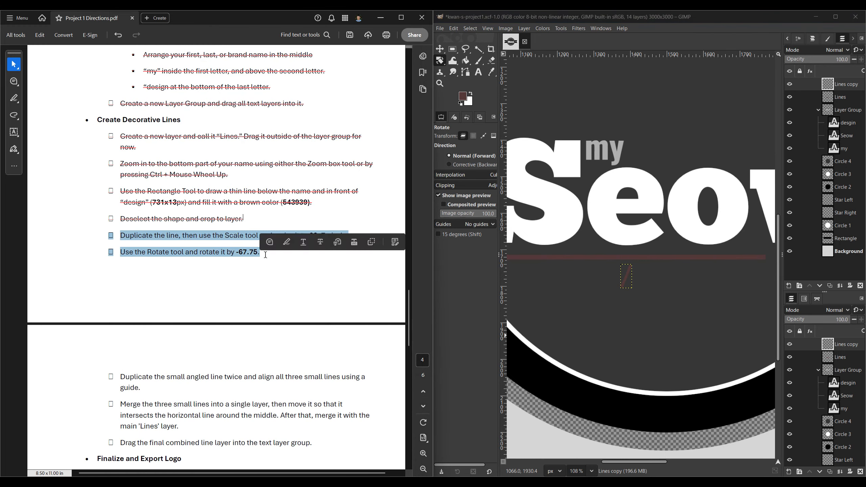
click(320, 242)
scroll(272, 283, down, 2)
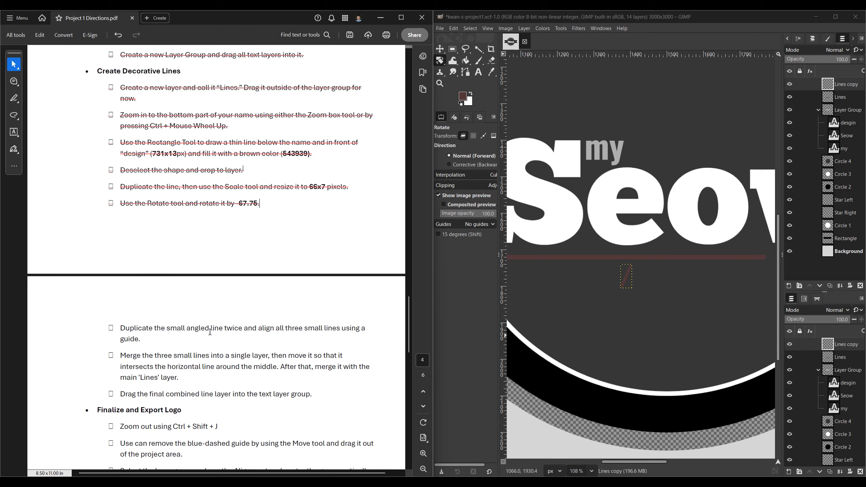
In GIMP, duplicate the small angled line twice and move the copies to its right, spacing all three as parallel slanted strokes.
click(831, 285)
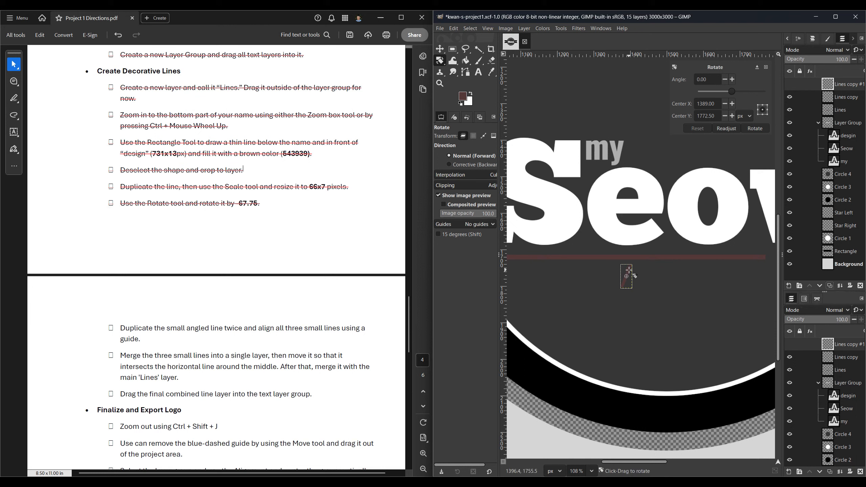
click(831, 285)
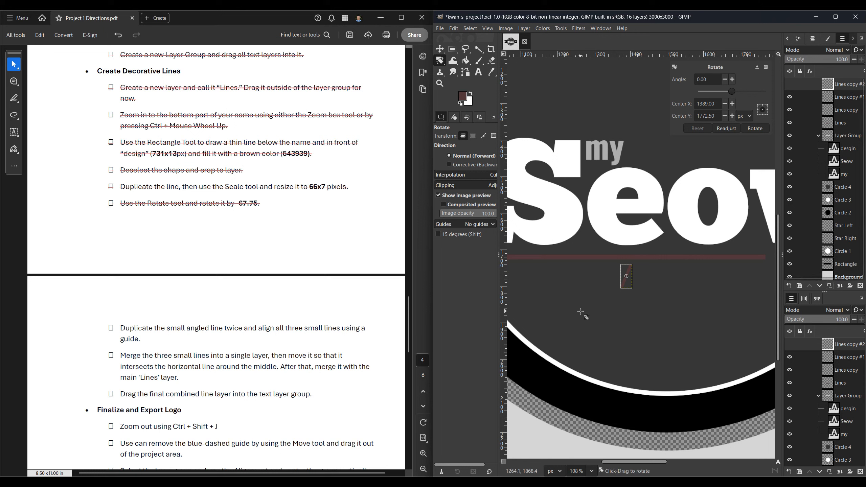
key(m)
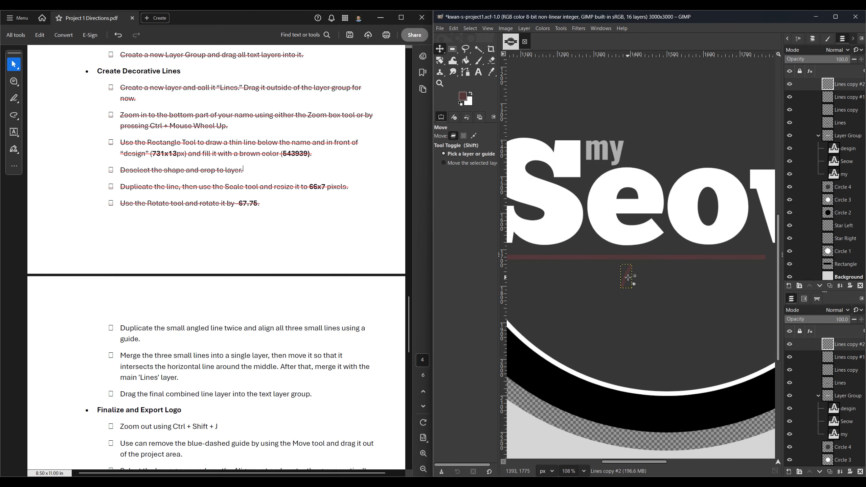
drag(627, 276, 647, 275)
click(846, 98)
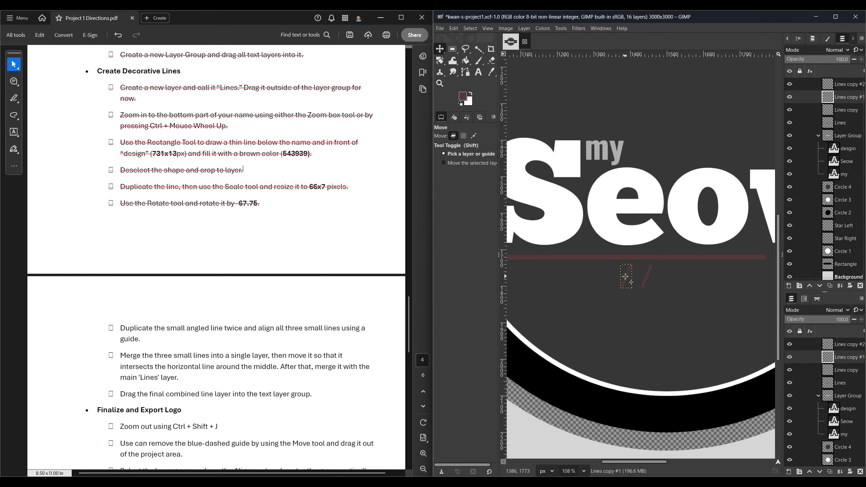
drag(626, 277, 635, 279)
ctrl+scroll(653, 266, up, 6)
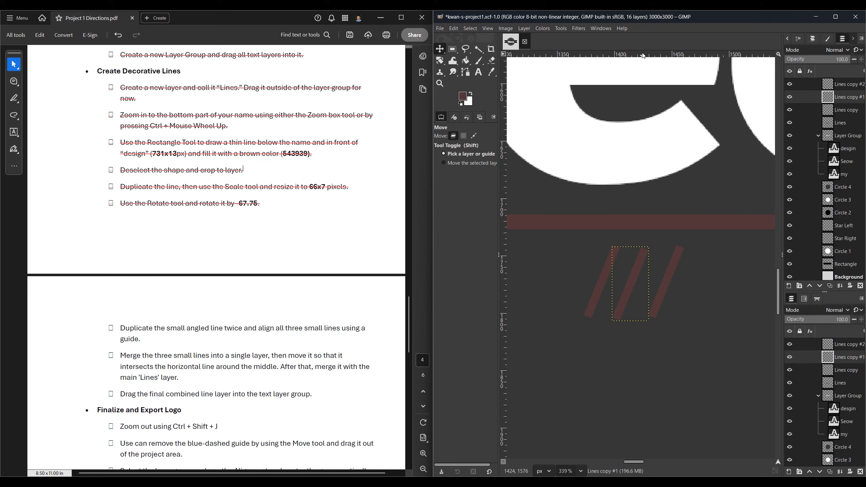
Add a horizontal guide just below the long horizontal line and align the tops of the first two slanted lines to it.
drag(643, 56, 645, 241)
click(841, 112)
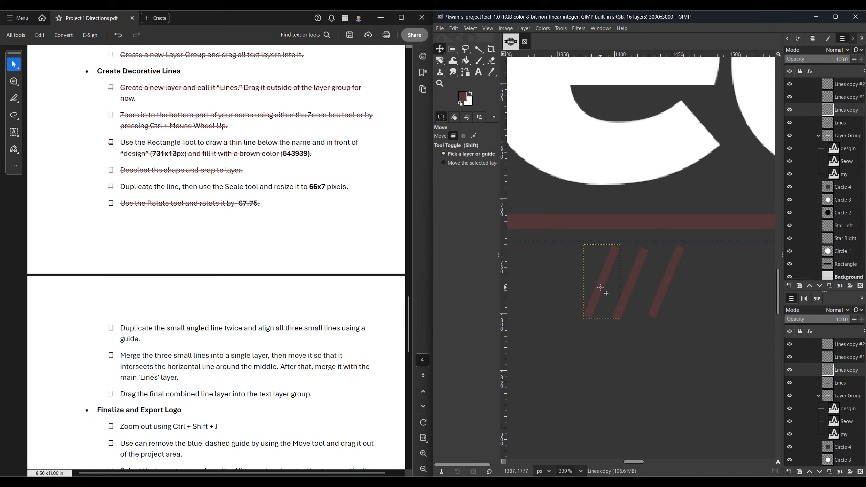
drag(601, 288, 600, 285)
click(846, 99)
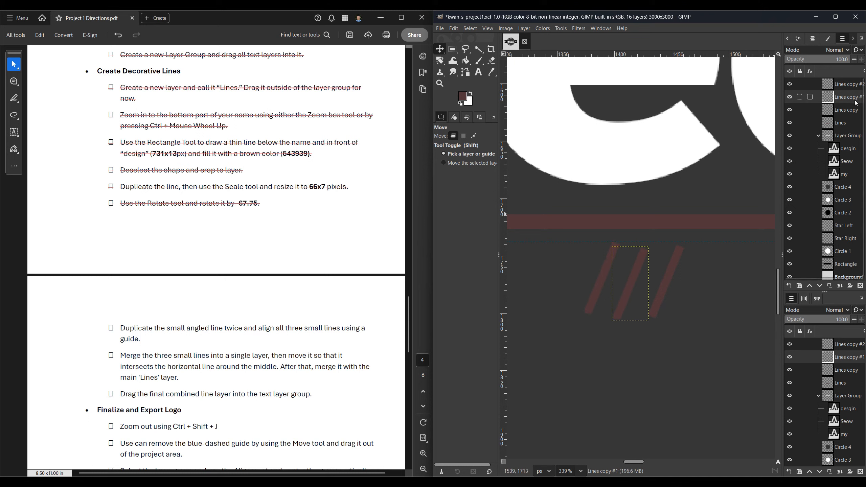
drag(632, 279, 632, 274)
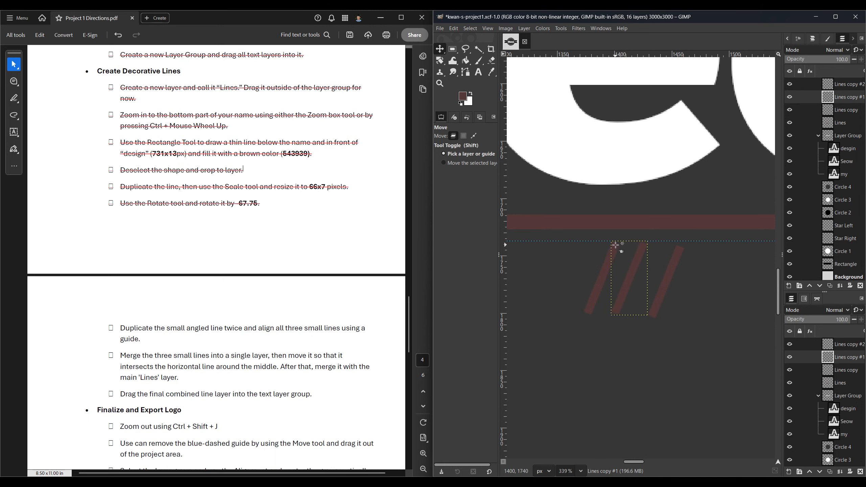
Align the third slanted line's top to the guide and move it closer to the second line for even spacing.
scroll(617, 248, up, 3)
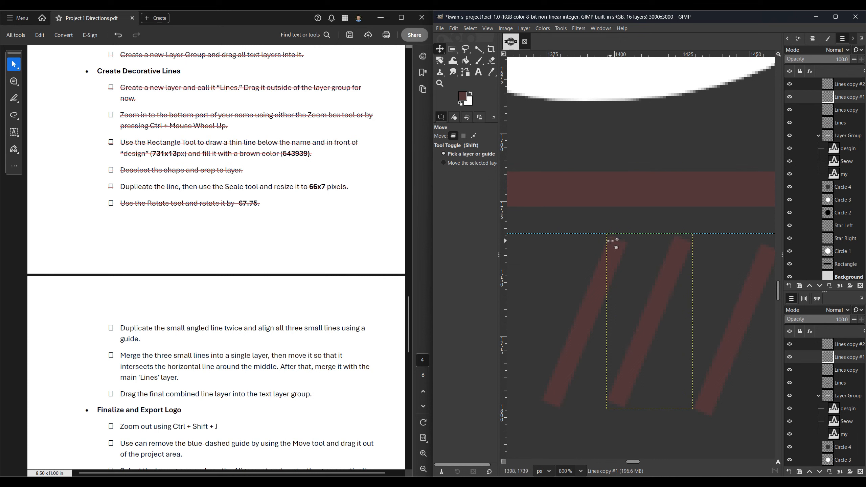
key(ctrl)
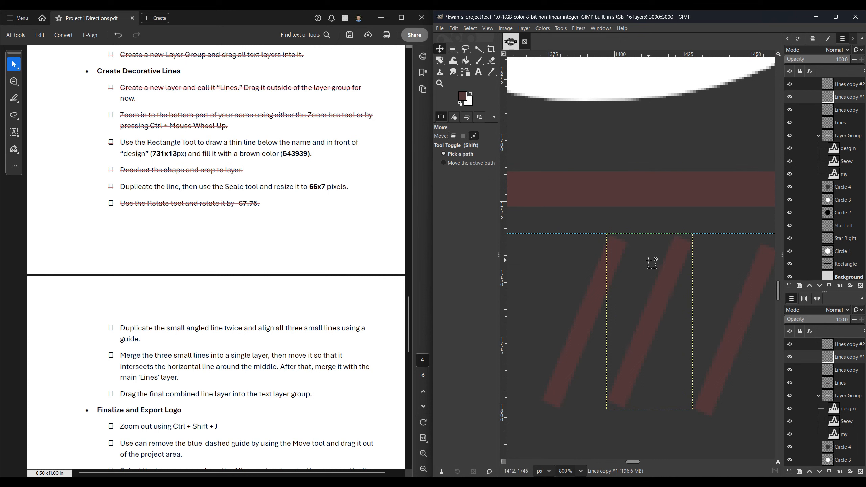
scroll(651, 263, down, 2)
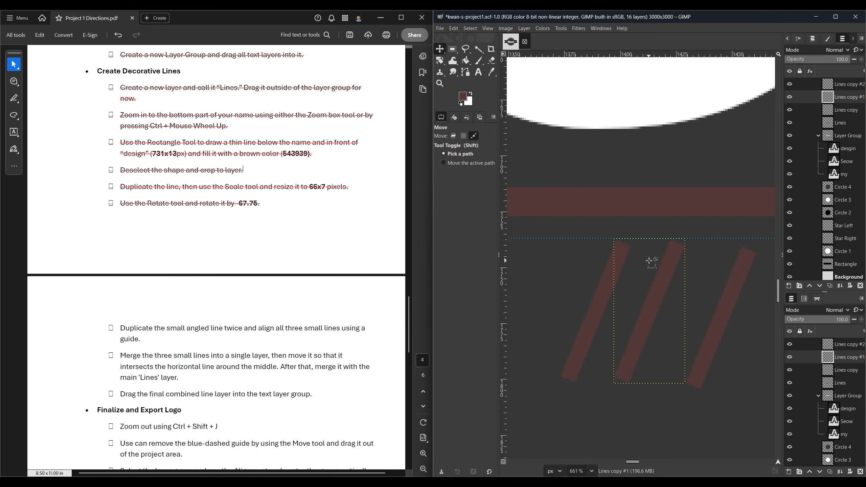
click(844, 87)
drag(720, 324, 705, 314)
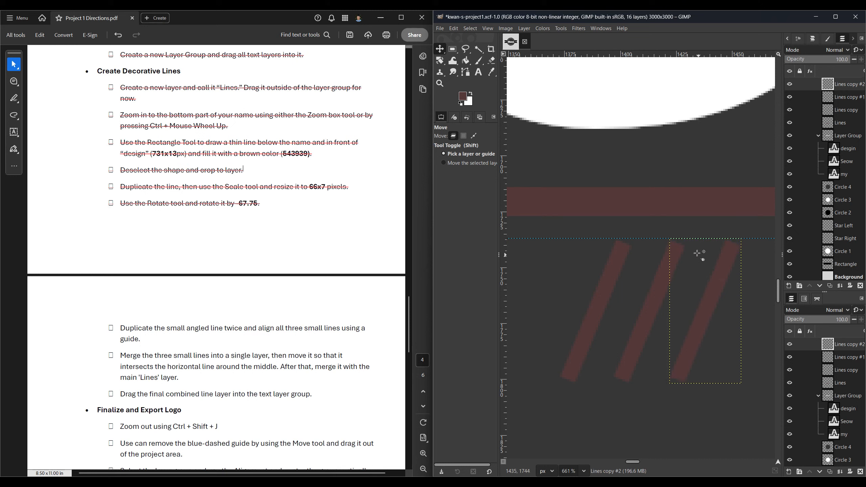
In the Acrobat directions PDF, strike through the instruction on duplicating the angled line twice and aligning all three with a guide.
scroll(702, 285, down, 3)
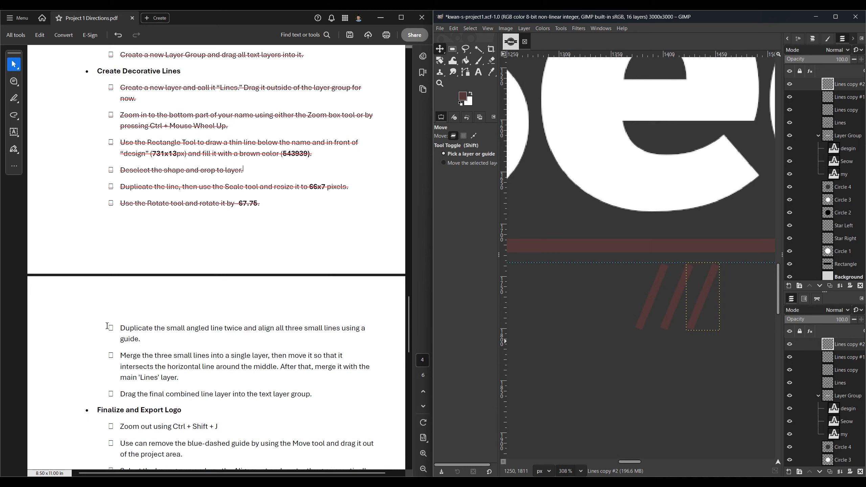
drag(118, 329, 148, 342)
click(208, 331)
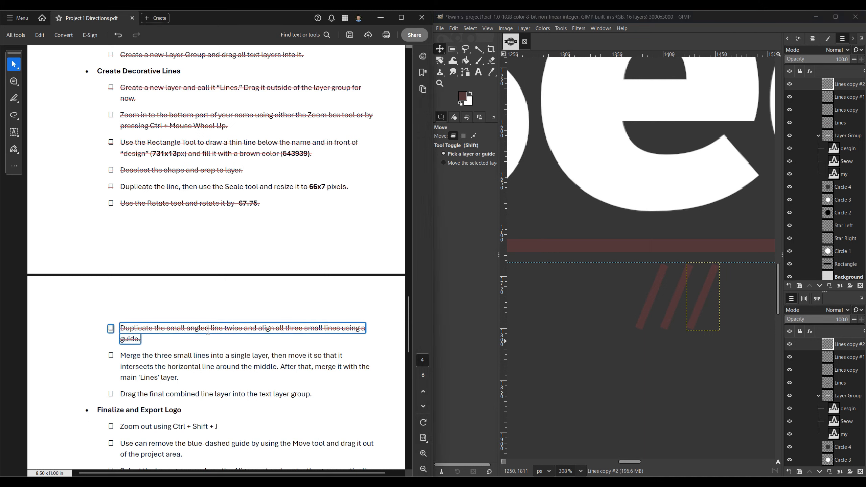
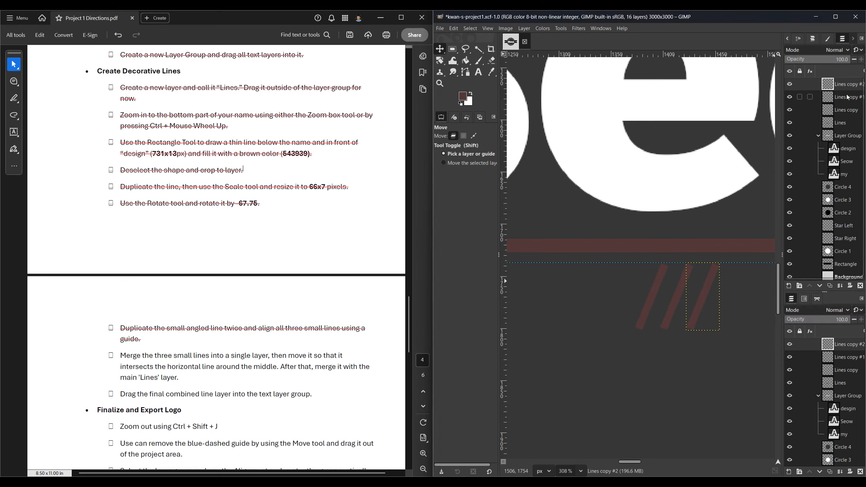
In GIMP, merge the three slanted lines into a single layer and remove the horizontal guide from the canvas.
click(839, 286)
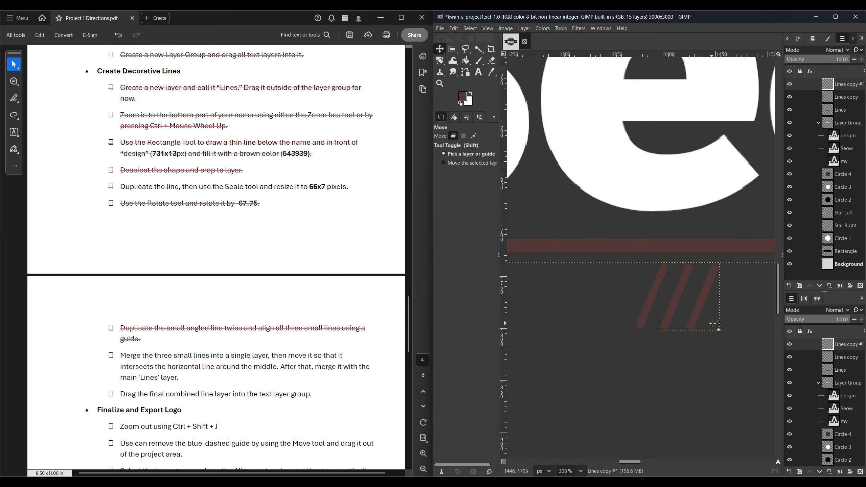
click(840, 287)
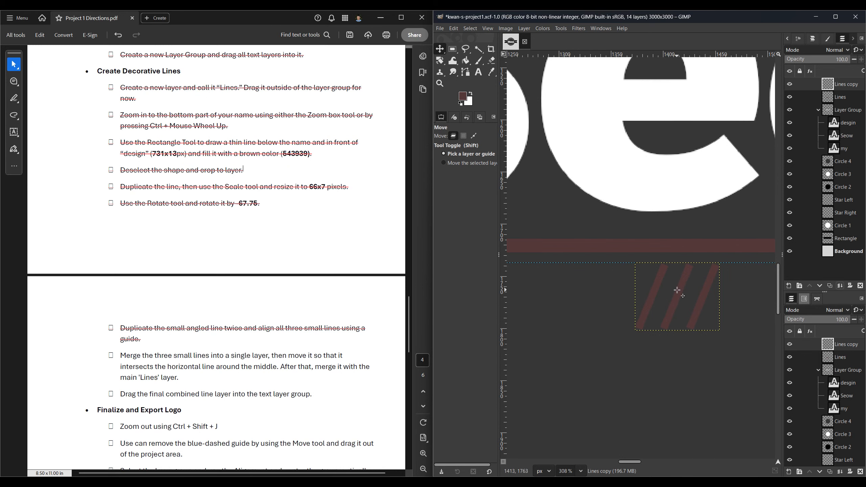
scroll(677, 290, down, 5)
scroll(677, 290, down, 3)
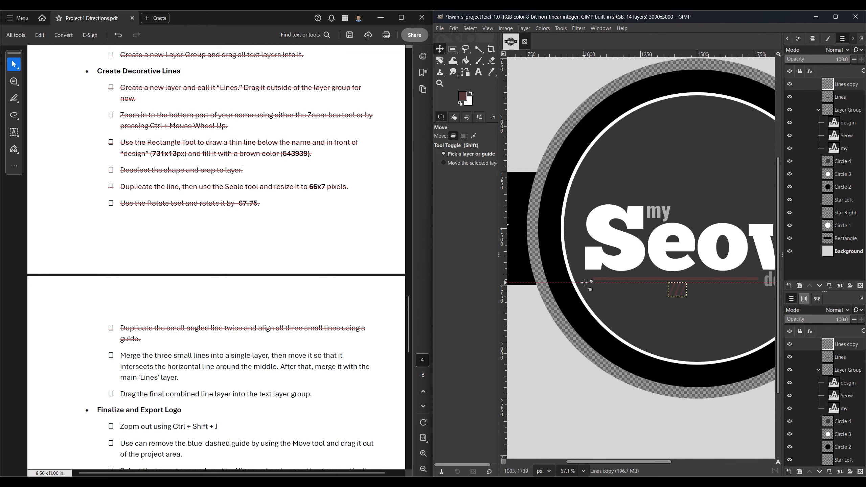
drag(584, 282, 464, 297)
Move the merged slanted lines up so they cross the long horizontal line around its middle.
scroll(699, 293, up, 2)
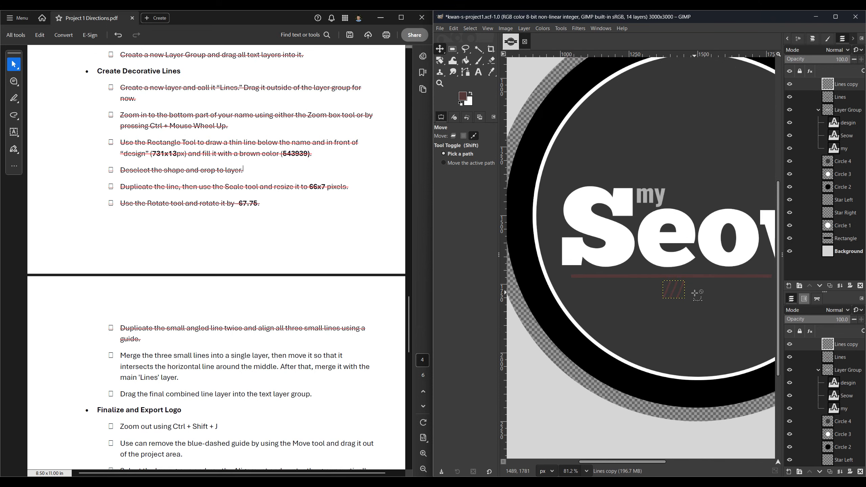
drag(648, 465, 655, 463)
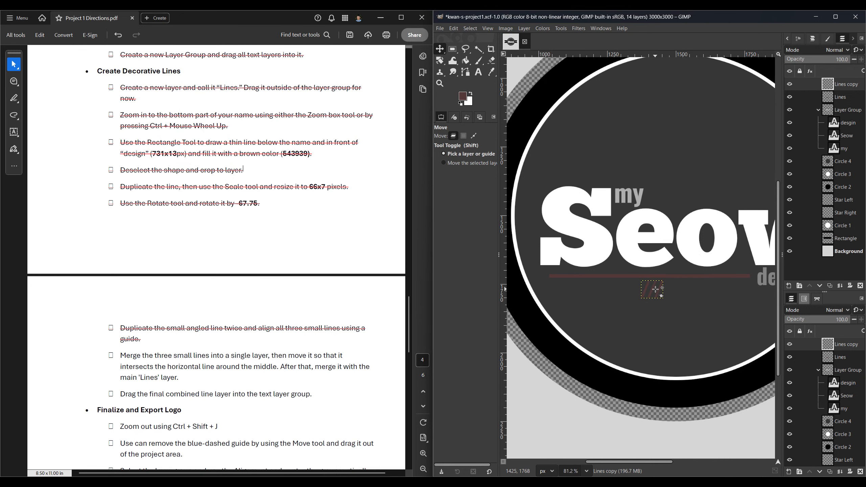
scroll(655, 290, up, 3)
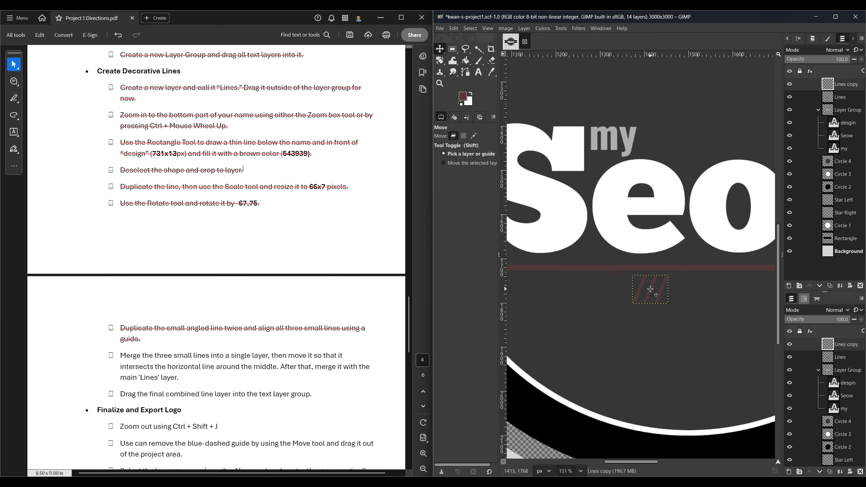
drag(650, 289, 658, 270)
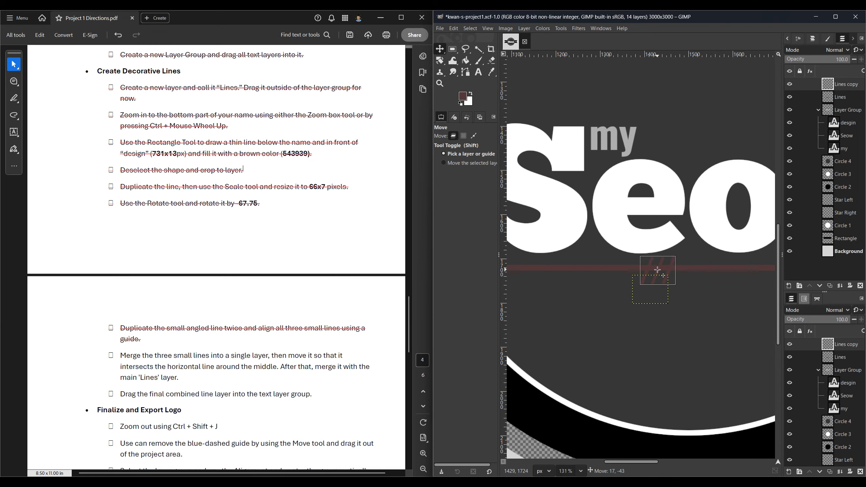
scroll(644, 289, down, 4)
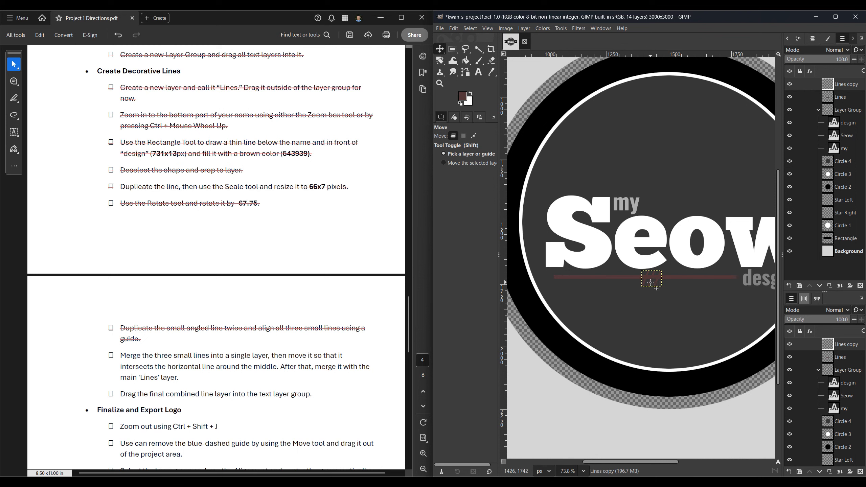
drag(650, 282, 652, 283)
drag(652, 282, 652, 283)
Try merging the slanted lines layer down into the main Lines layer, then undo the merge.
click(839, 96)
click(847, 111)
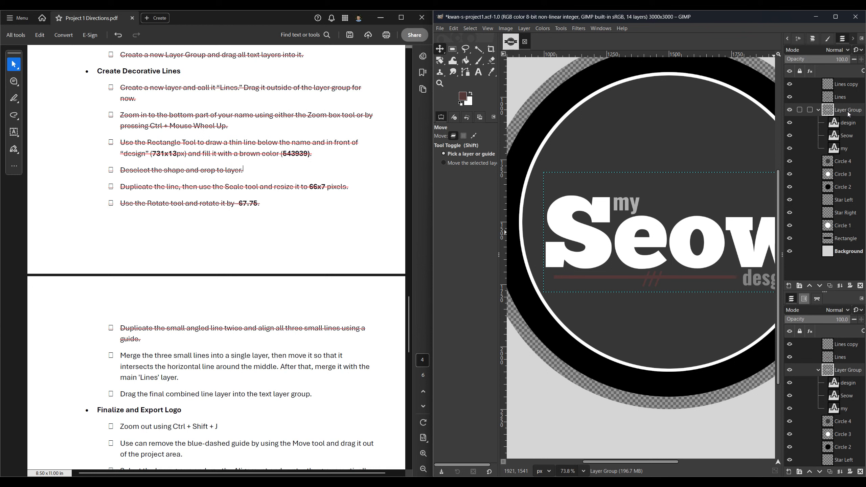
click(843, 96)
click(848, 88)
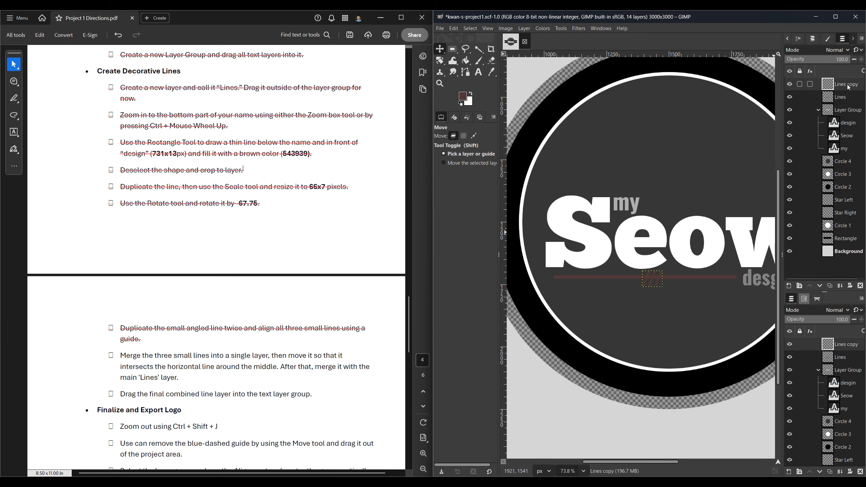
click(840, 286)
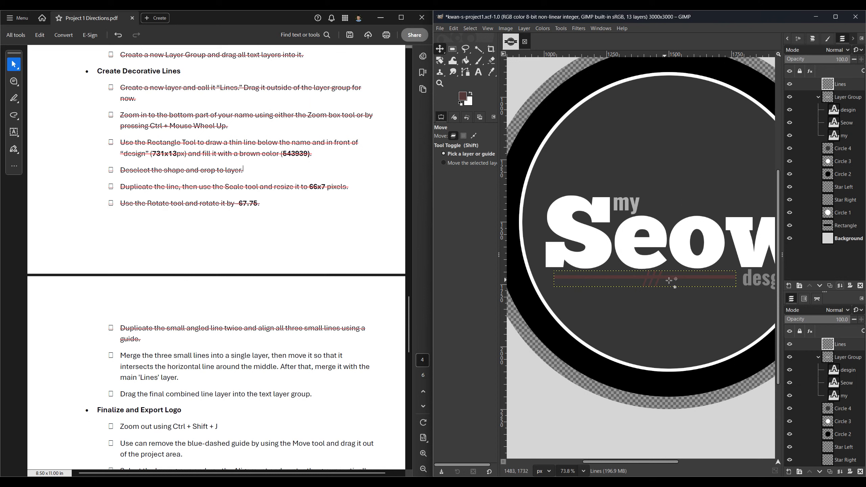
drag(672, 277, 672, 279)
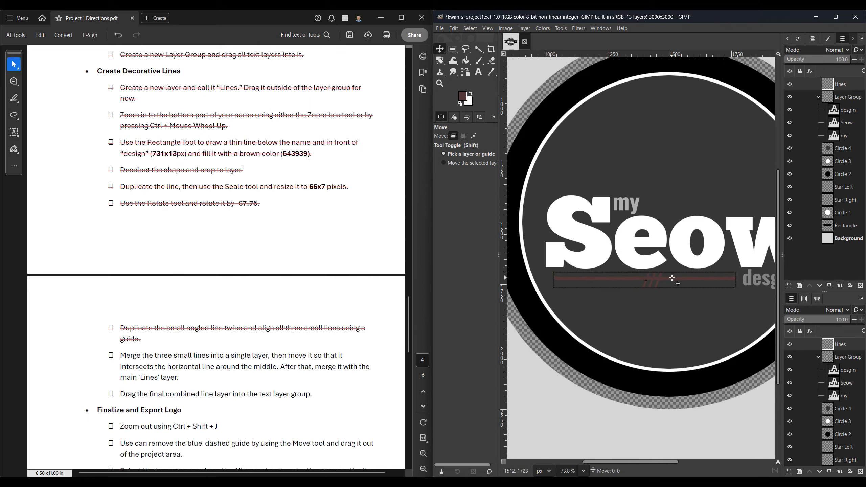
click(839, 97)
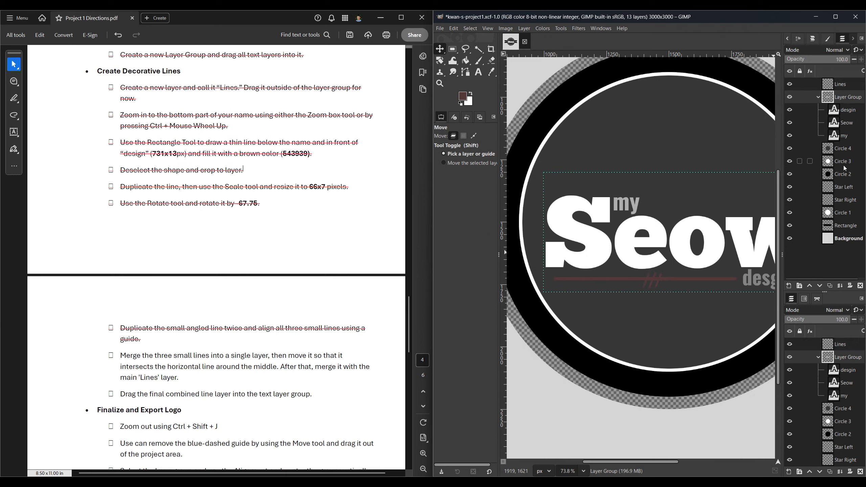
key(shift+ctrl+d)
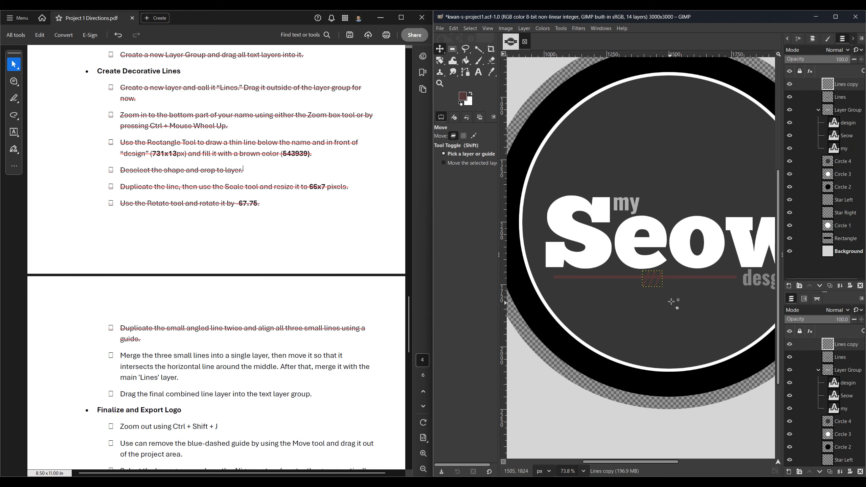
Nudge the long horizontal line on the Lines layer slightly down so it runs through the middle of the slanted lines.
click(844, 98)
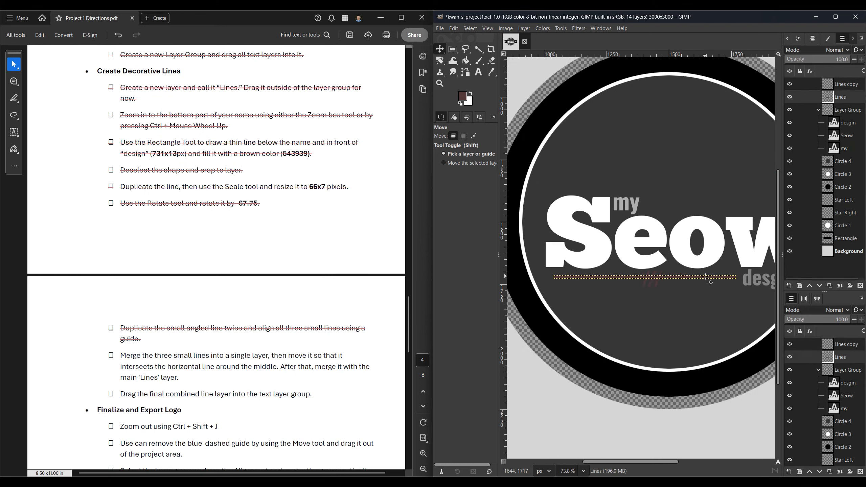
drag(710, 281, 712, 282)
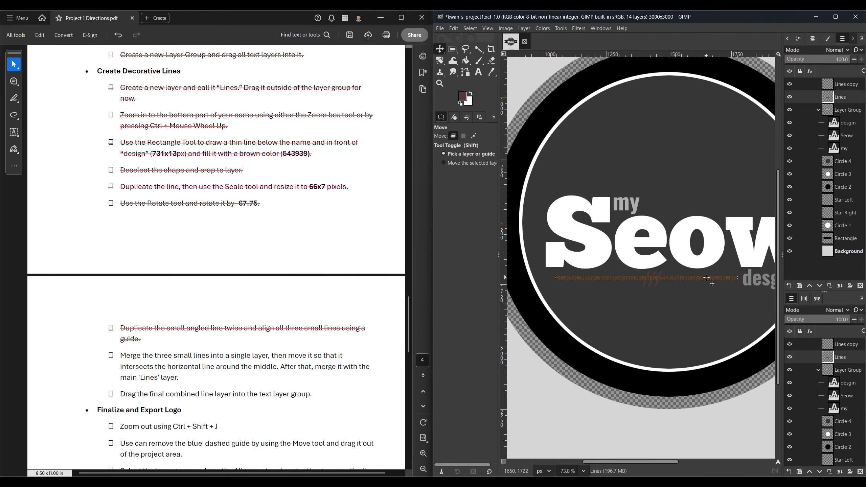
ctrl+scroll(654, 287, up, 4)
ctrl+scroll(653, 285, up, 1)
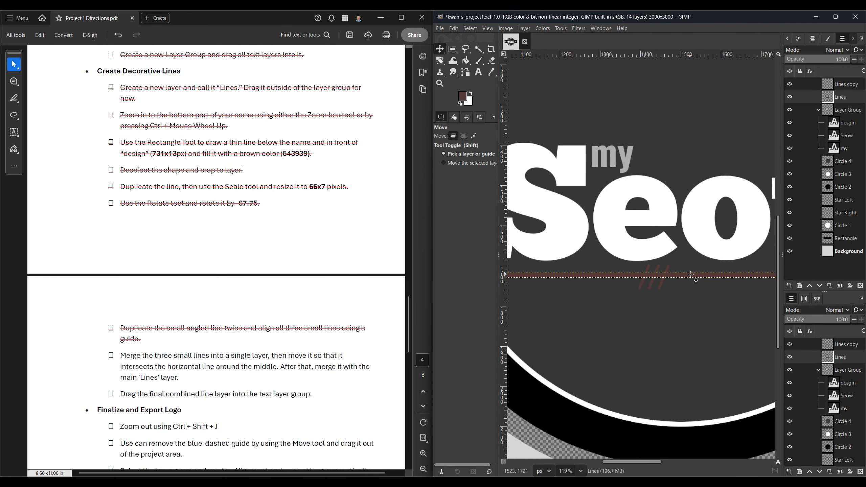
drag(690, 274, 692, 277)
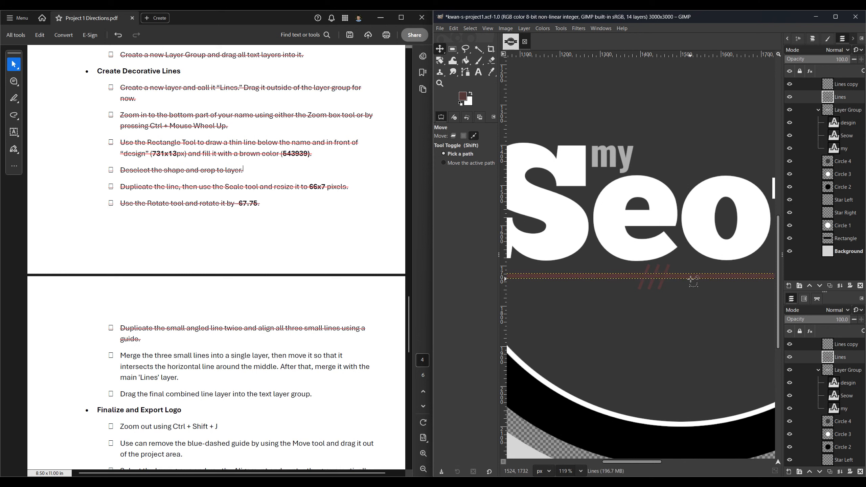
Merge the Lines copy layer with the slanted lines down into the main Lines layer.
ctrl+scroll(692, 280, down, 1)
ctrl+scroll(692, 281, down, 2)
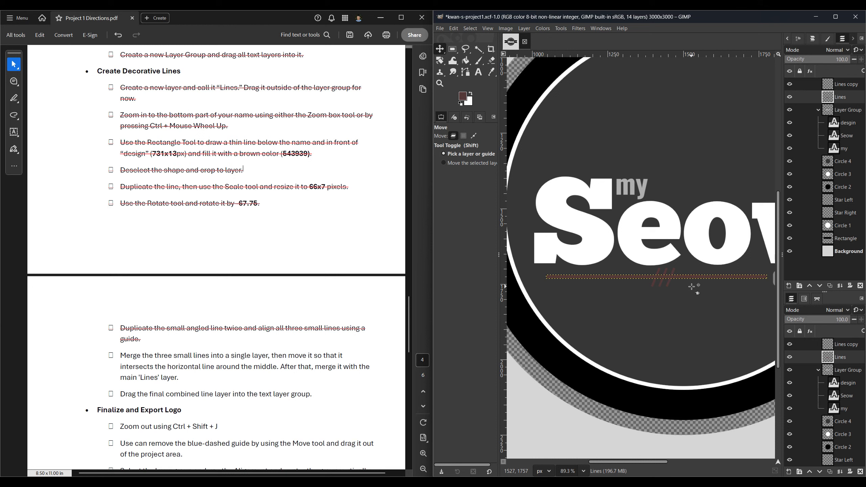
click(844, 110)
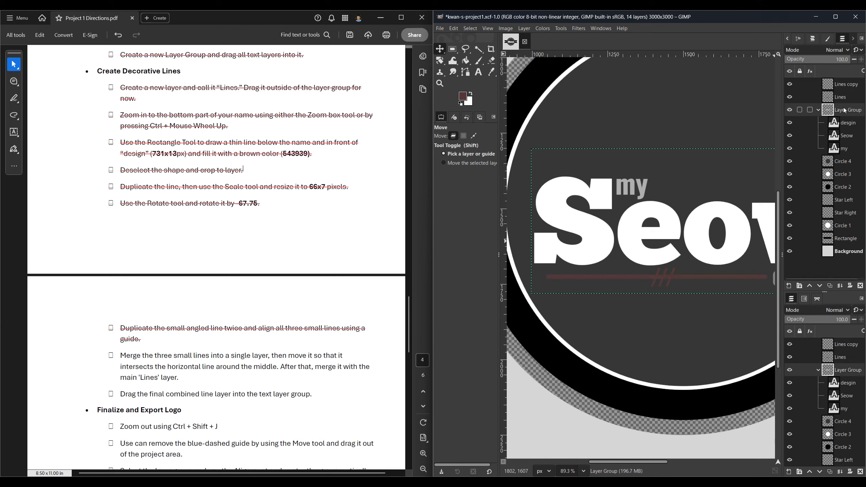
click(843, 84)
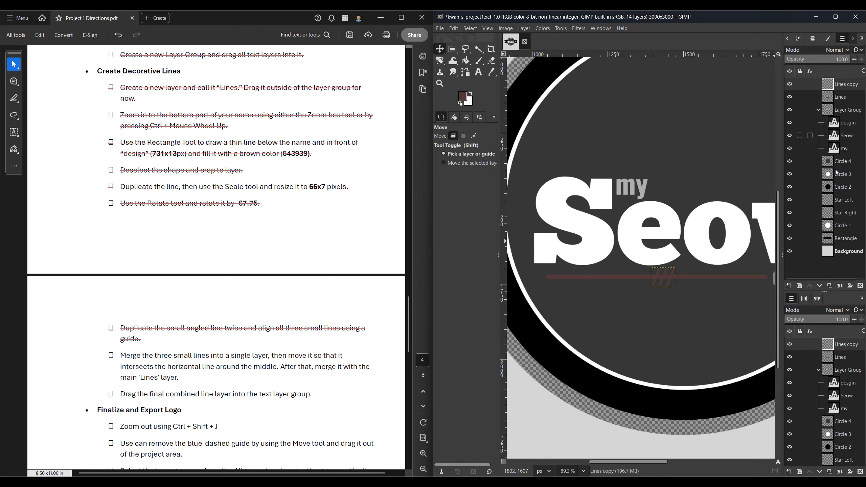
click(839, 287)
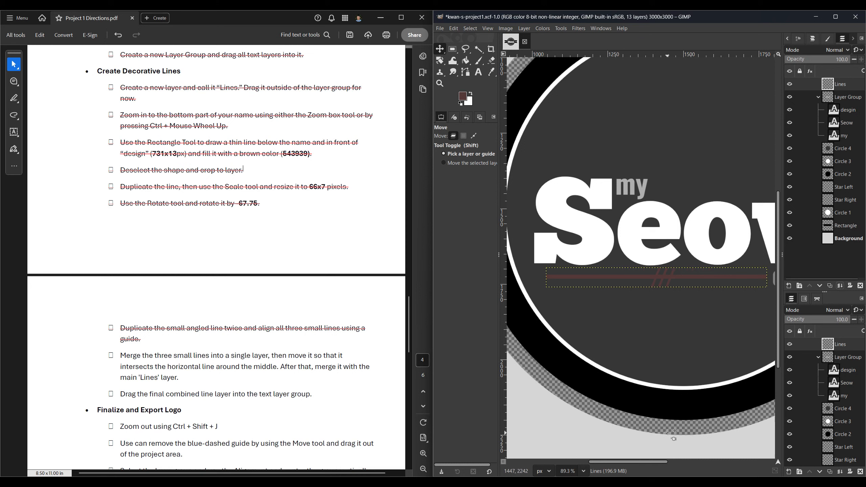
Move the combined Lines layer into the text layer group, above the desgin text layer.
ctrl+scroll(705, 297, down, 4)
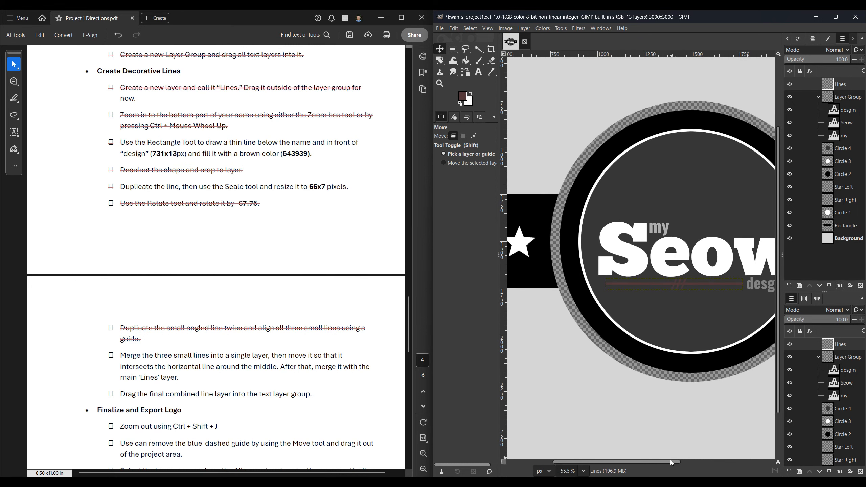
scroll(667, 461, right, 3)
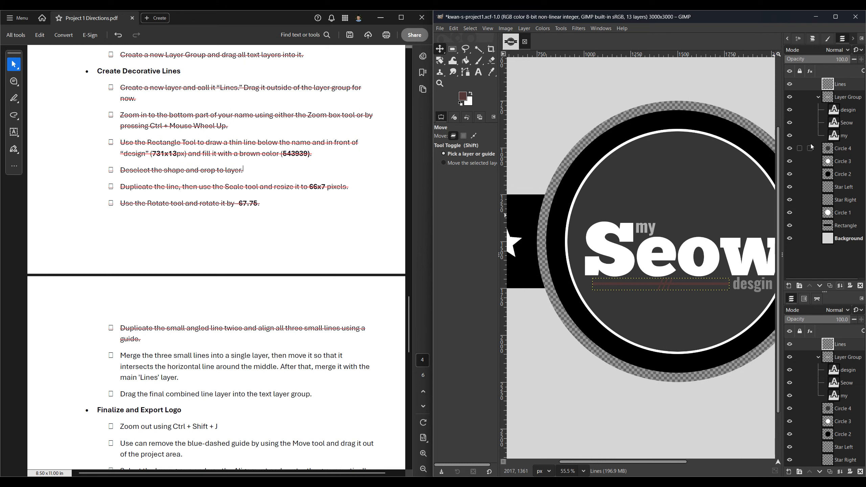
drag(809, 84, 842, 107)
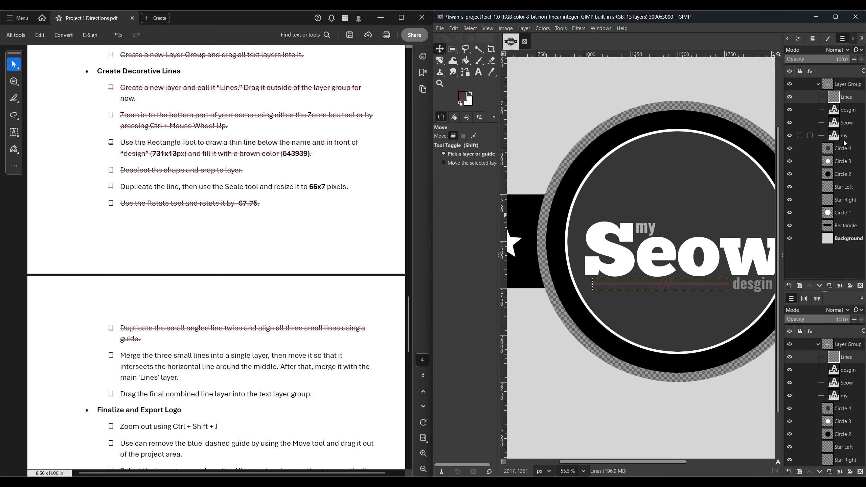
Reorder the text group's layers as my, the name, desgin and Lines, and strike through the merge and drag instructions in the PDF.
drag(844, 144, 847, 118)
drag(846, 97, 846, 139)
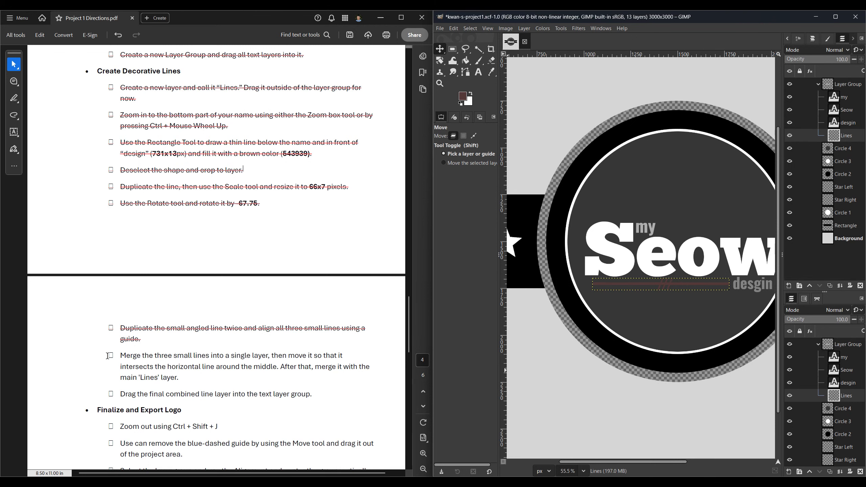
drag(117, 355, 316, 393)
click(320, 379)
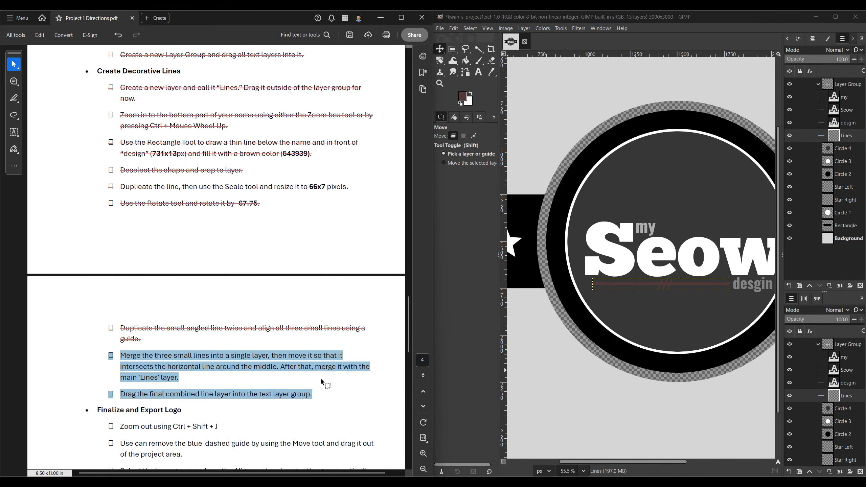
Fit the whole image in view, and strike through the zoom-out and guide-removal instructions in the PDF.
scroll(303, 389, down, 4)
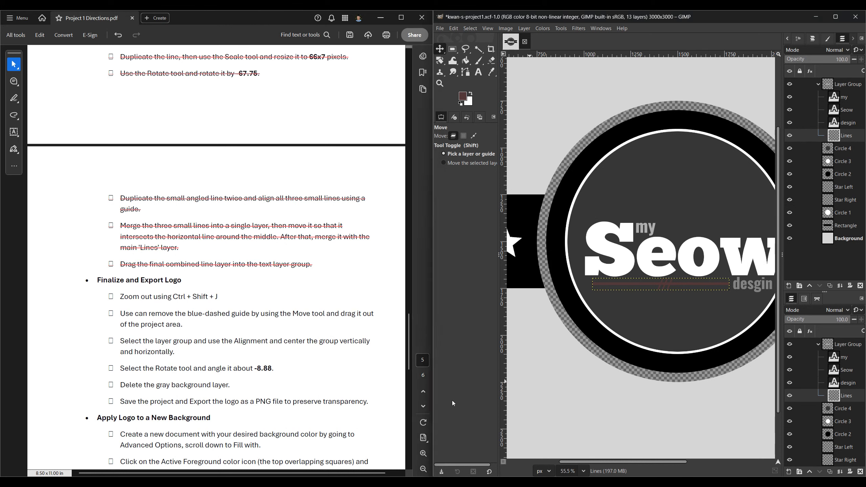
key(ctrl+shift+j)
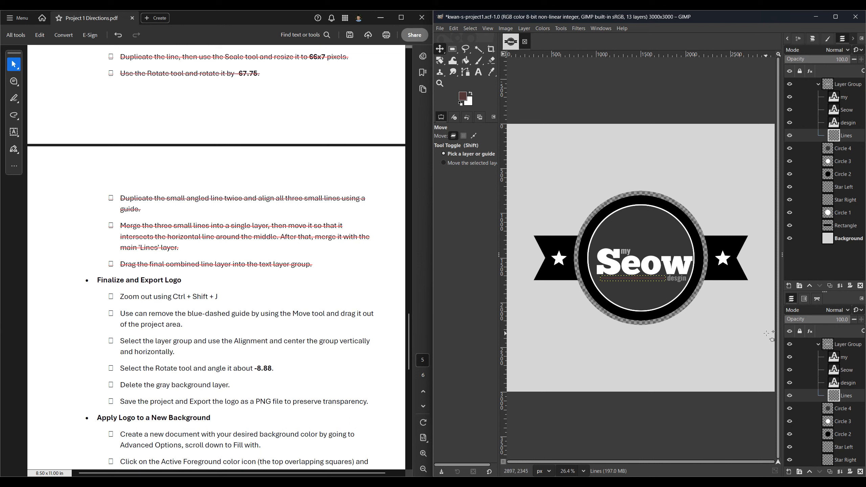
click(842, 243)
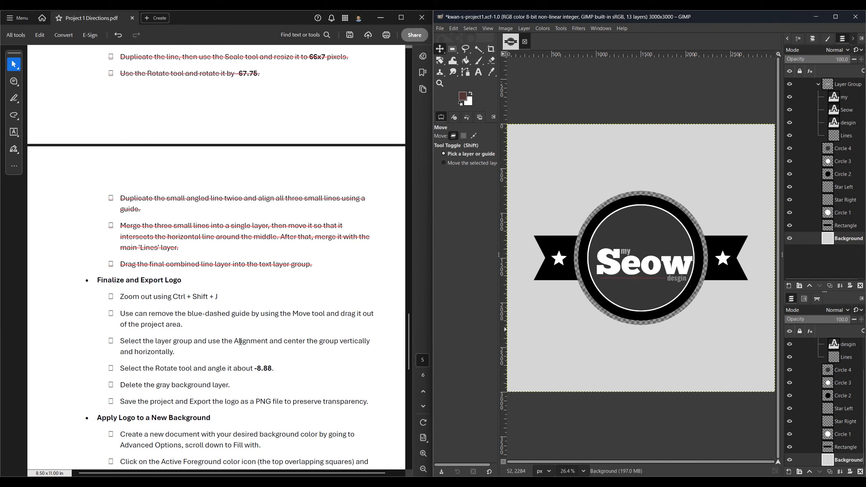
drag(113, 297, 223, 296)
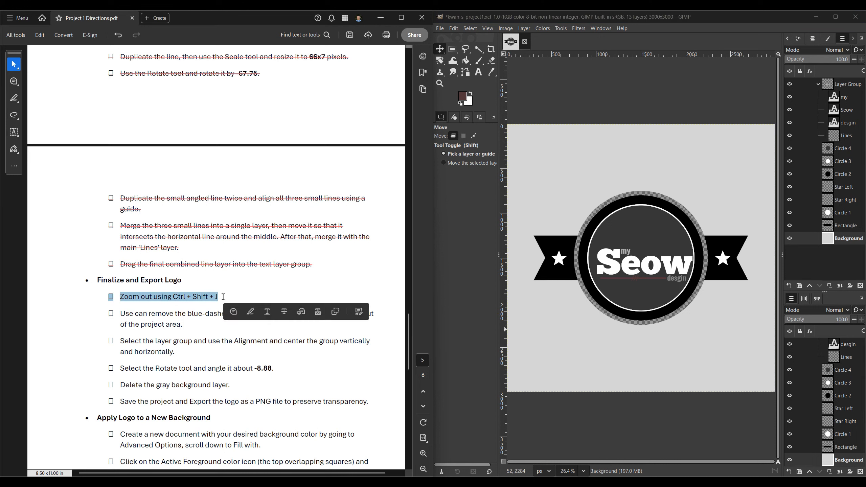
click(284, 311)
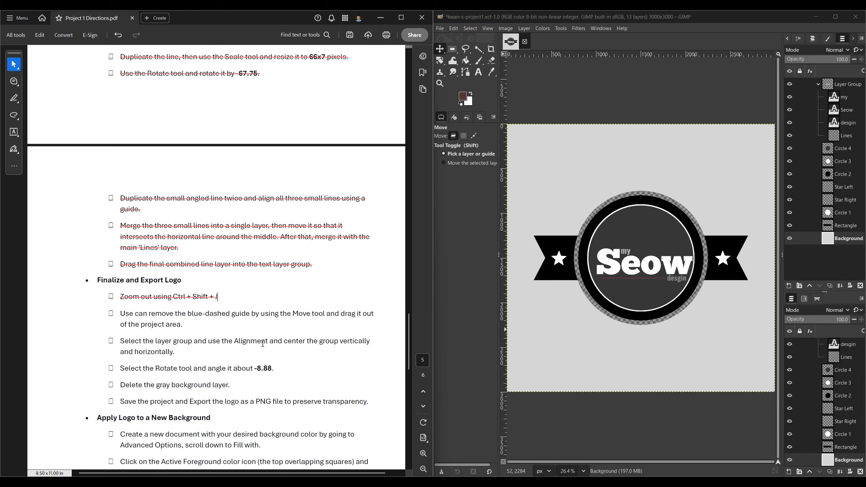
drag(107, 316, 186, 328)
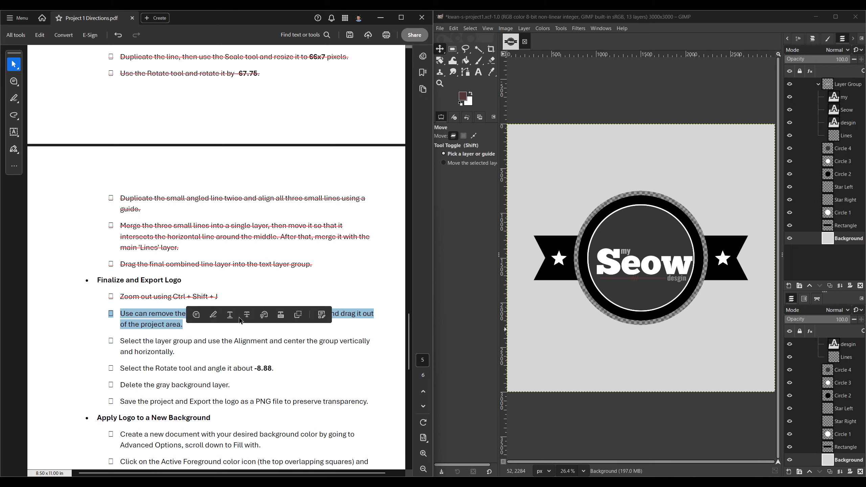
click(224, 328)
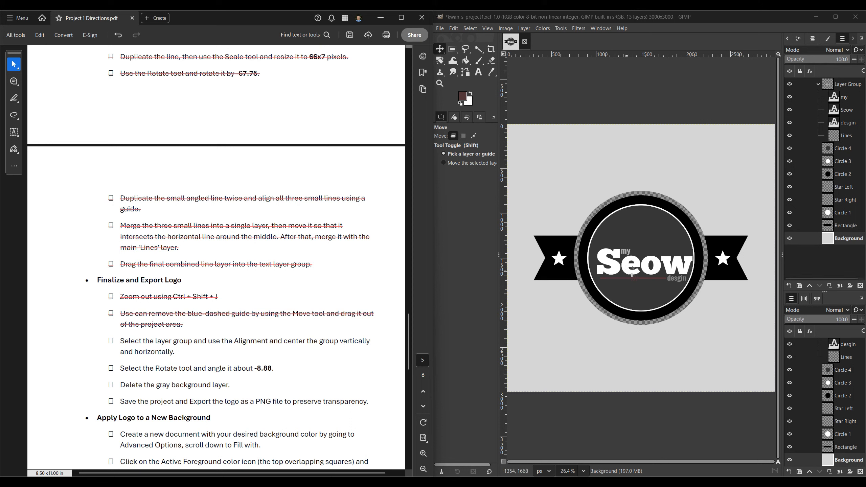
Align the text Layer Group to the horizontal and vertical center of the image.
click(810, 84)
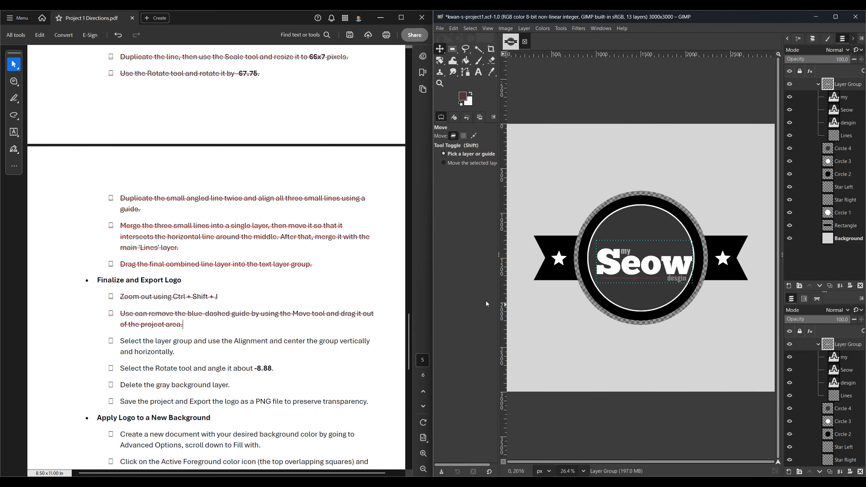
key(q)
click(453, 215)
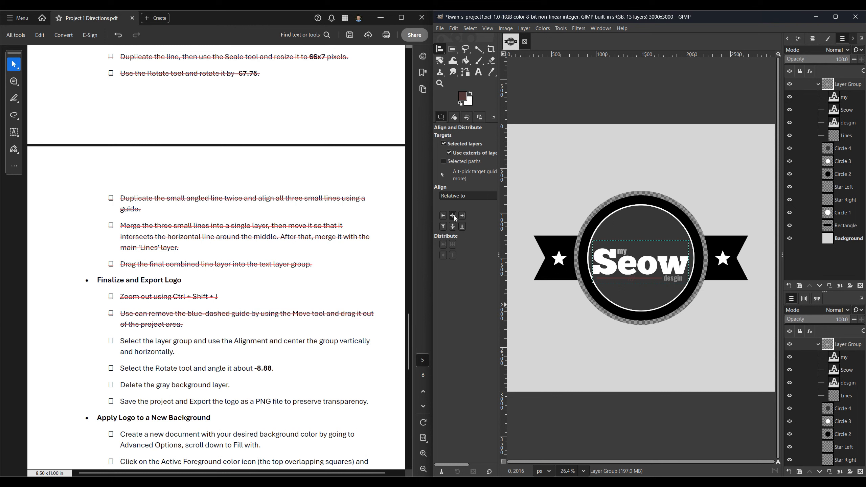
click(453, 227)
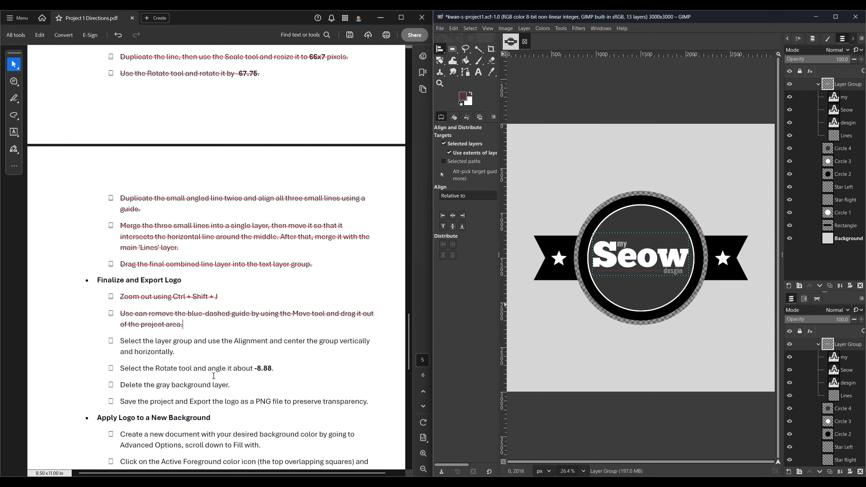
Strike through the PDF instruction about centering the layer group vertically and horizontally.
click(106, 341)
drag(106, 342, 181, 354)
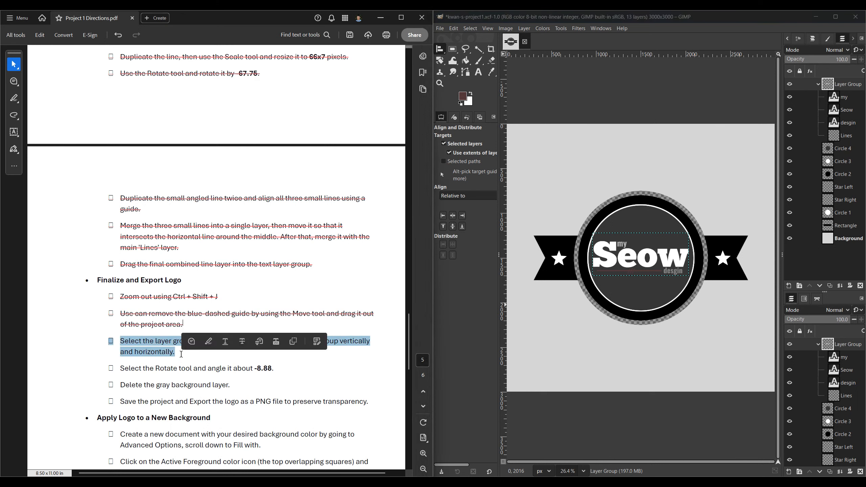
click(242, 341)
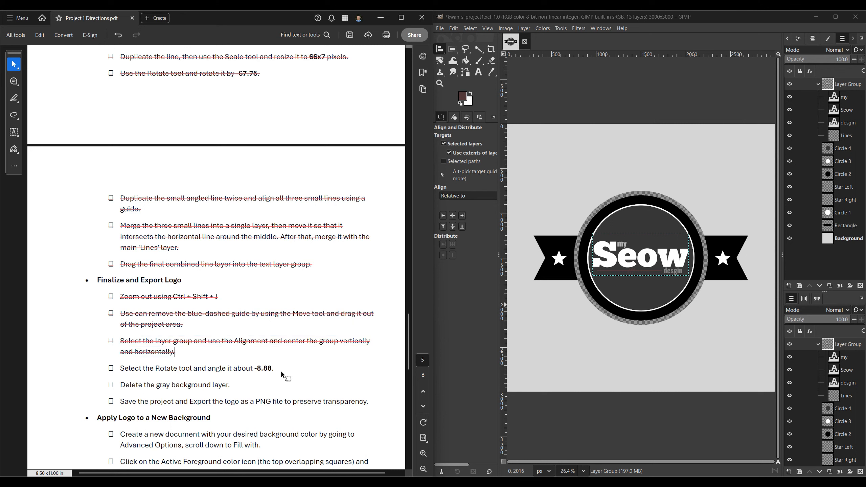
Rotate the text Layer Group by -8.88 degrees, and strike through the Rotate tool instruction in the PDF.
click(462, 335)
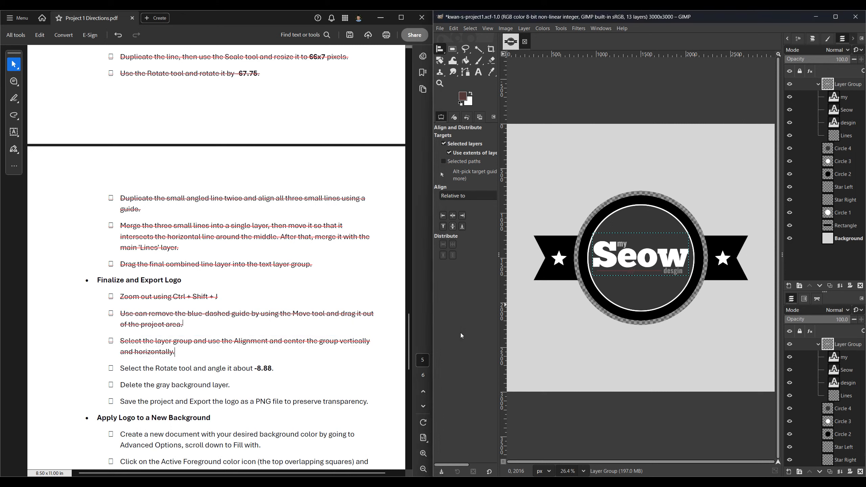
key(shift+r)
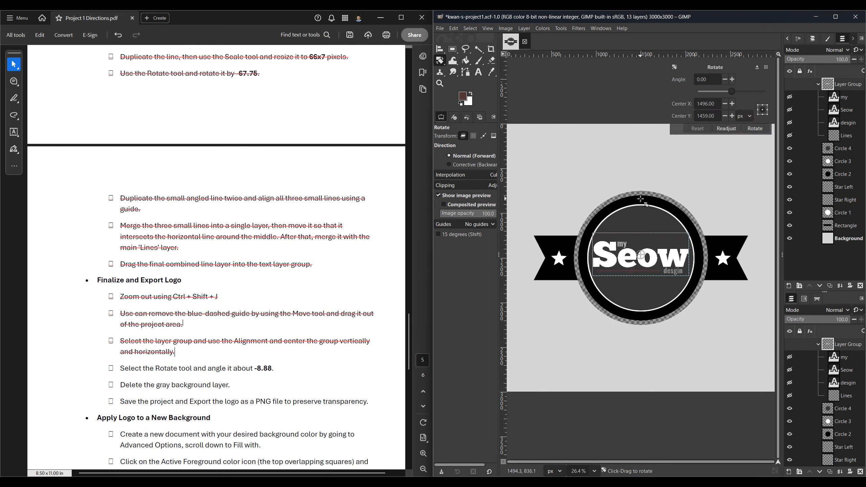
click(725, 79)
drag(700, 80, 713, 82)
text(8.88)
click(754, 128)
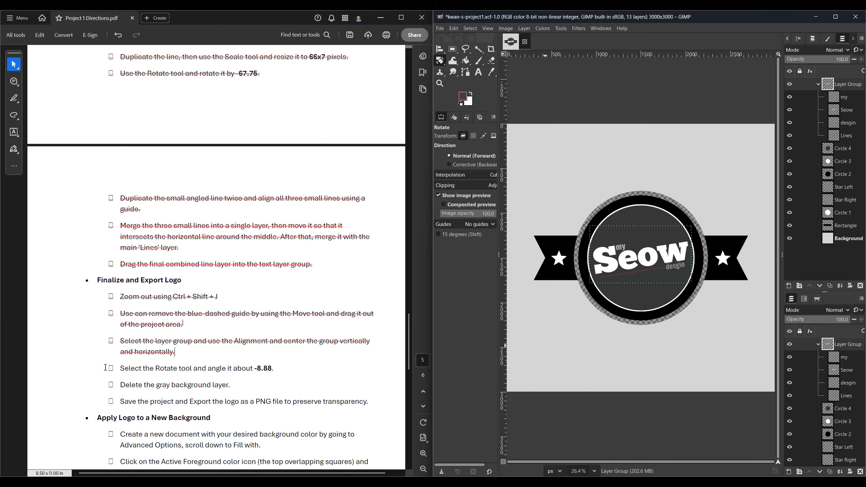
drag(105, 368, 285, 368)
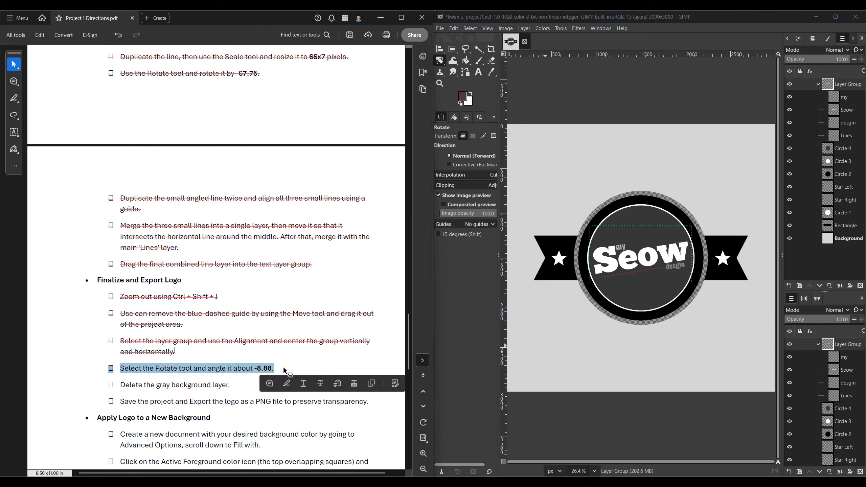
click(322, 387)
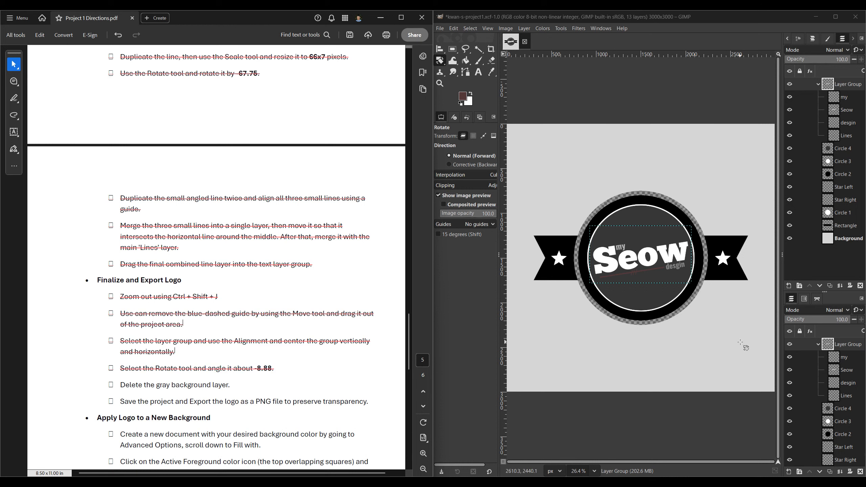
Delete the gray Background layer and select the text Layer Group again.
click(845, 240)
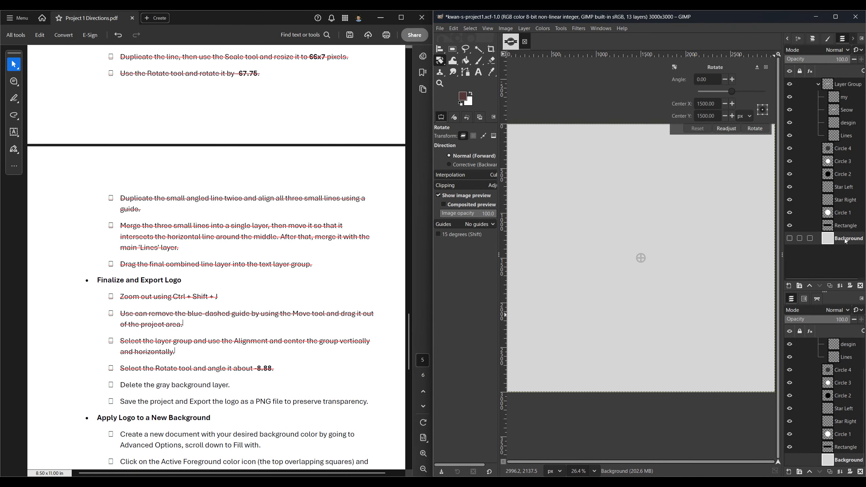
right_click(845, 241)
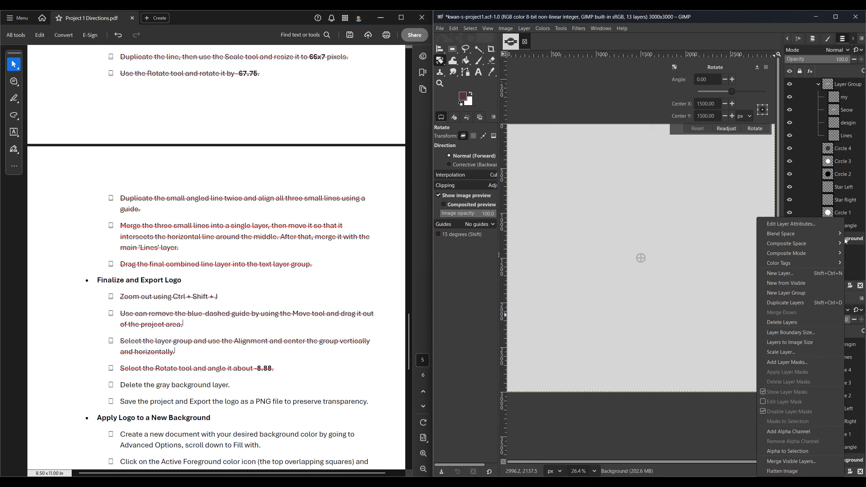
click(854, 280)
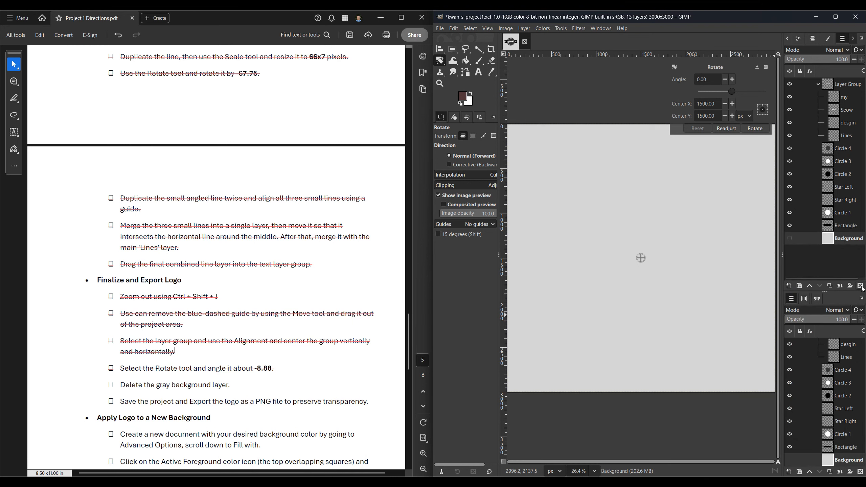
right_click(845, 238)
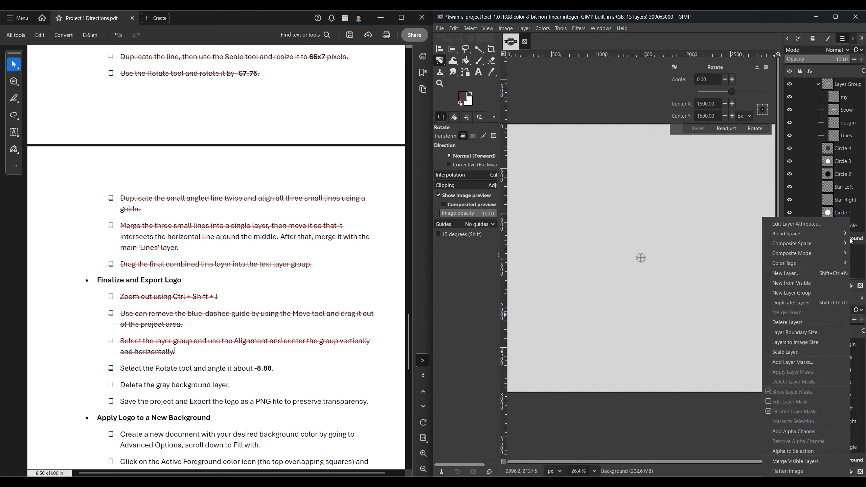
click(799, 323)
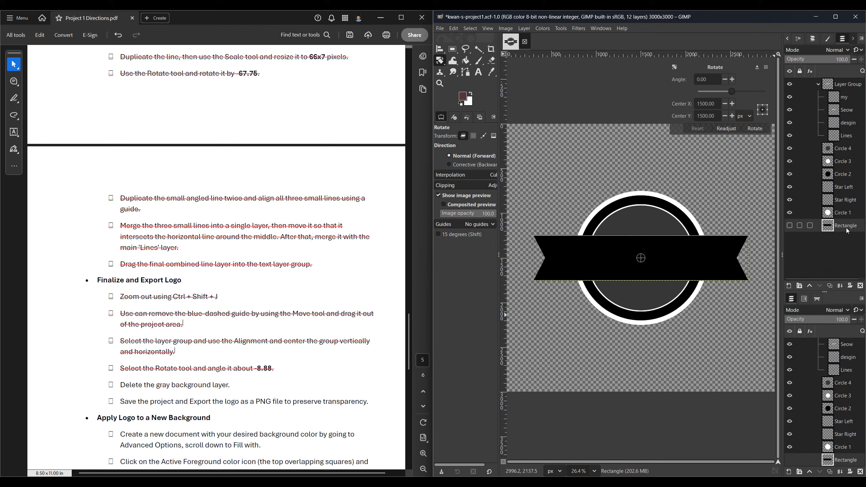
click(852, 84)
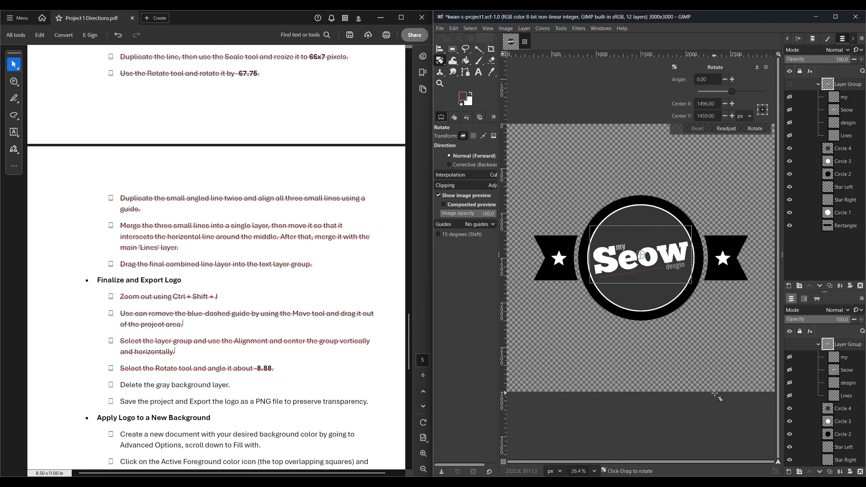
Try striking through both the background deletion and save/export instructions in the PDF, and undo the strikethrough.
click(101, 388)
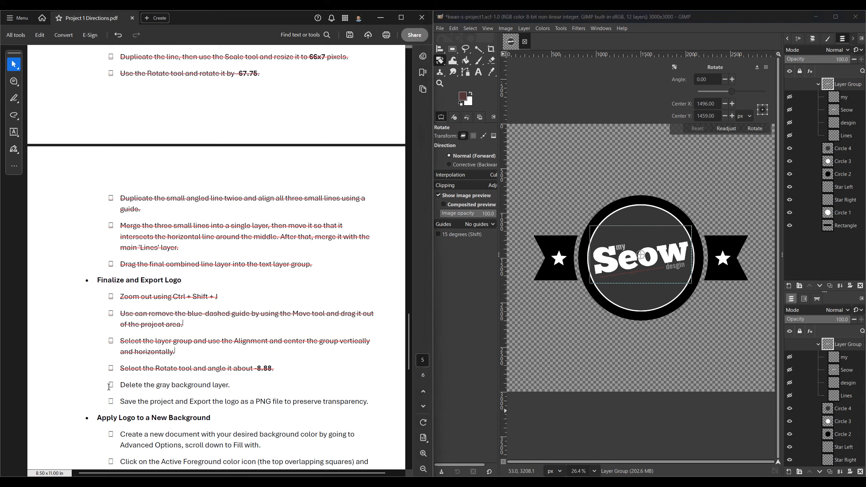
drag(109, 386, 373, 398)
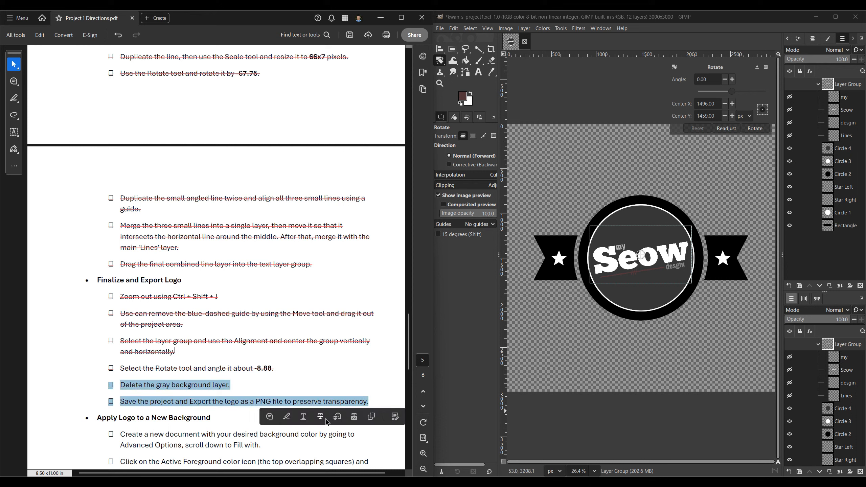
click(320, 417)
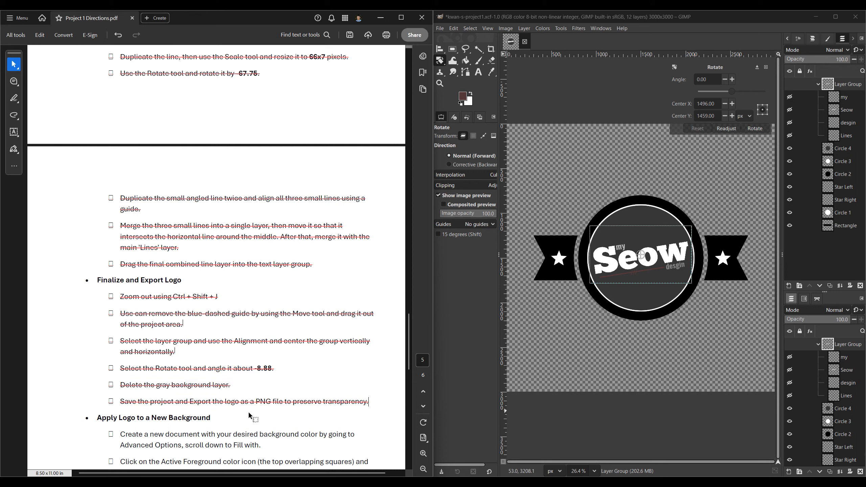
key(ctrl+z)
Strike through only the background deletion instruction in the PDF, and save the GIMP project.
drag(116, 387, 231, 386)
click(283, 400)
key(ctrl+s)
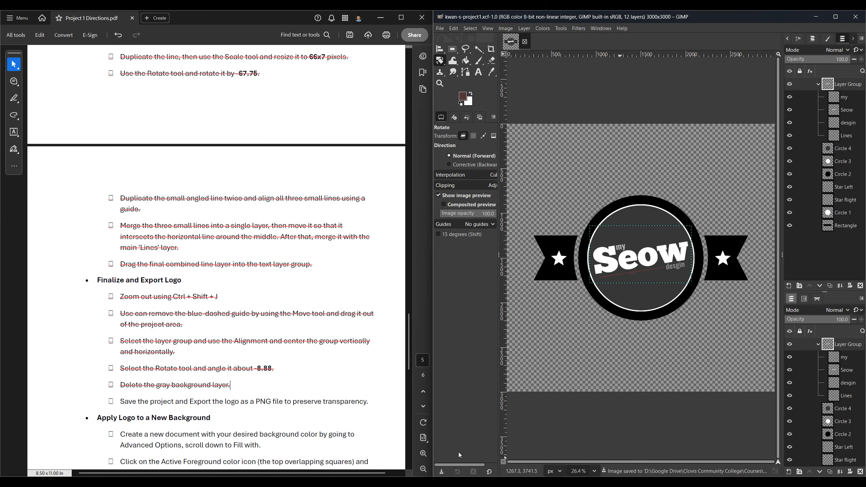
Restore the GIMP window to a smaller size, start an image export, and clear the extension from the file name.
double_click(608, 18)
click(452, 58)
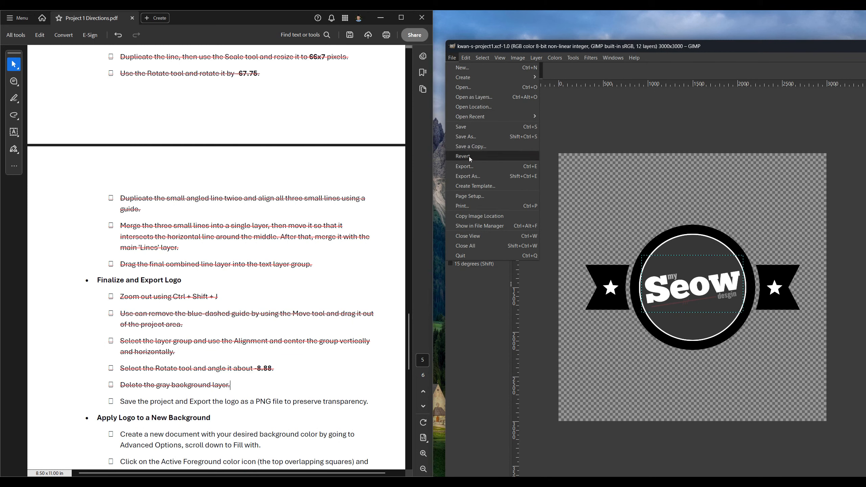
click(470, 167)
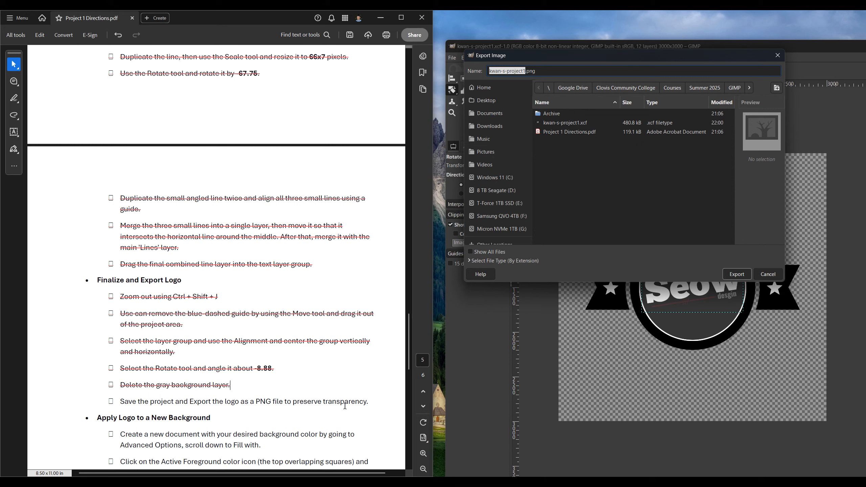
key(End)
key(BackSpace)
key(BackSpace)
key(BackSpace)
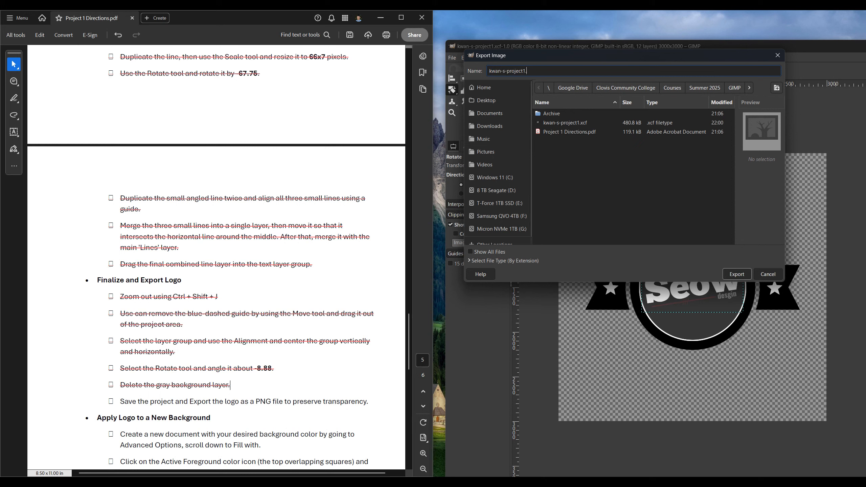
Try jpg as the export file's extension and remove it again.
text(h)
key(BackSpace)
text(jpg)
key(BackSpace)
key(BackSpace)
key(BackSpace)
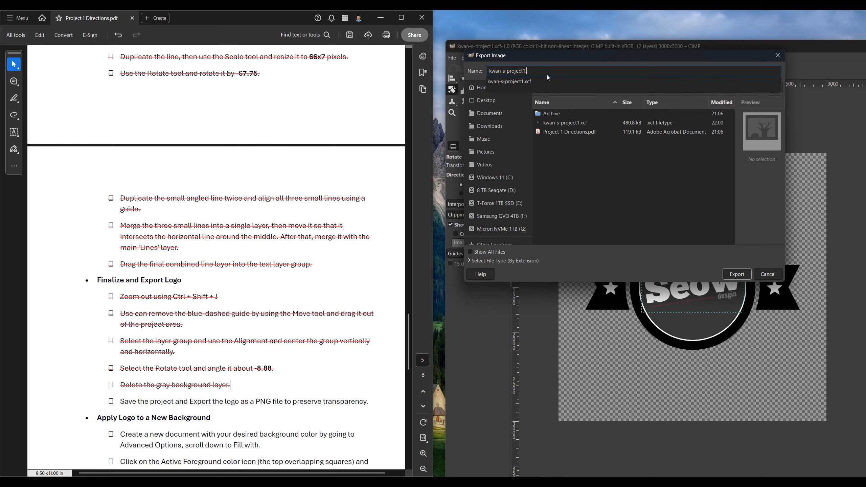
Set the export file's extension to png and export the logo with the default PNG options.
text(png)
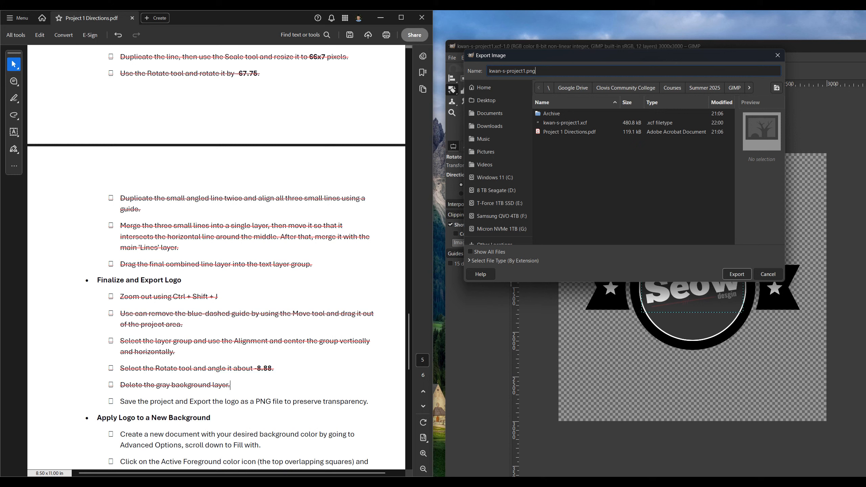
click(738, 275)
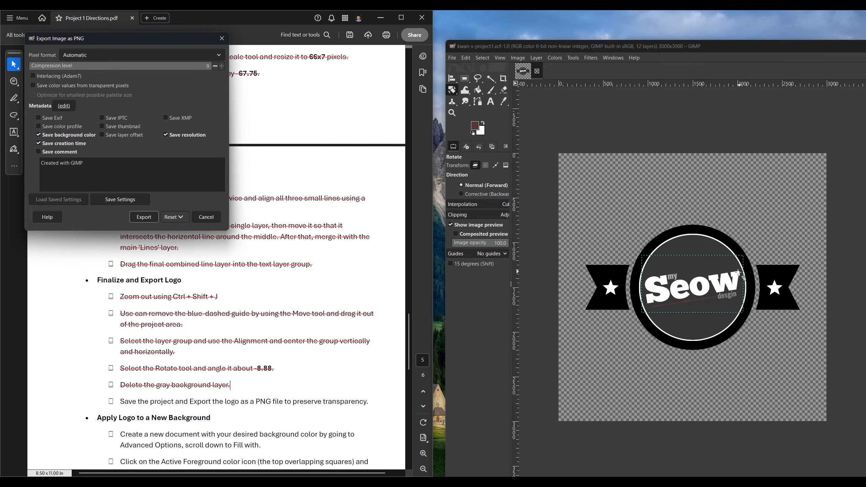
click(150, 216)
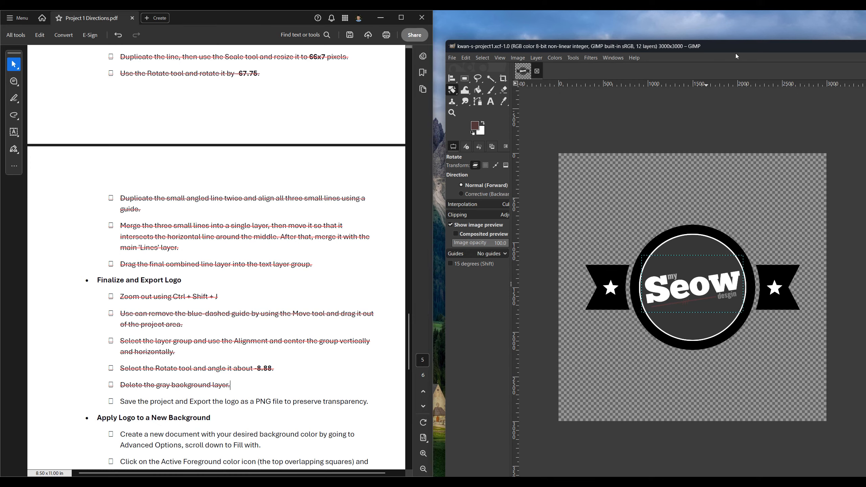
drag(736, 48, 865, 122)
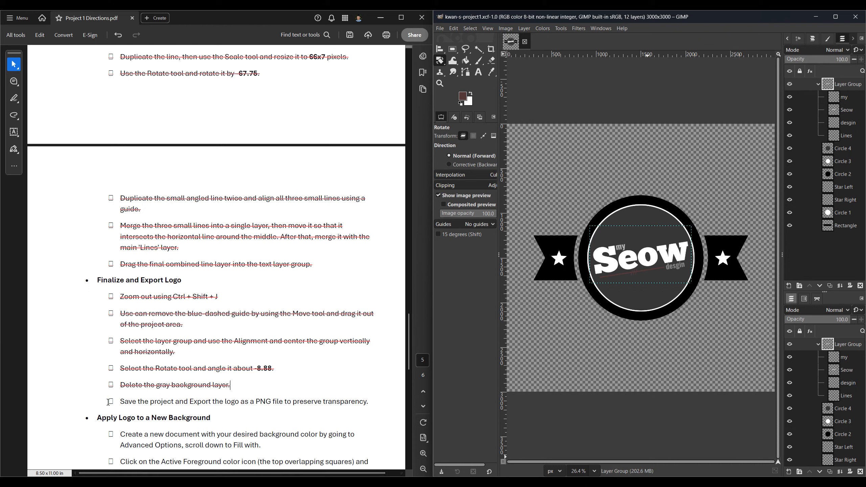
Strike through the instruction in the PDF about saving the project and exporting the logo as a PNG.
drag(107, 402, 379, 405)
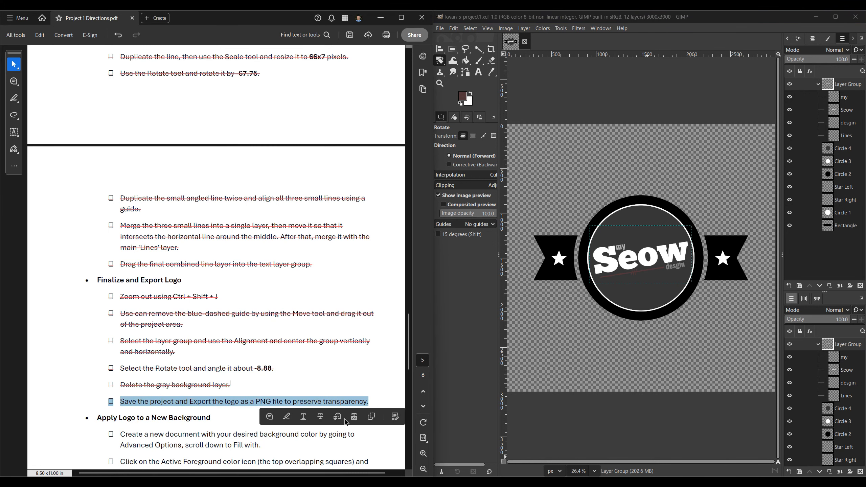
click(322, 419)
scroll(321, 420, down, 3)
scroll(322, 421, down, 3)
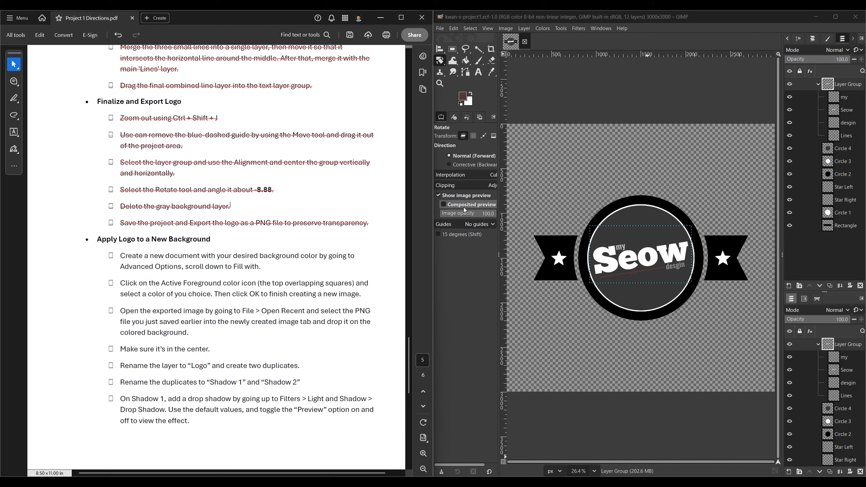
Start a new image in GIMP and set its advanced fill option to Foreground color.
click(471, 327)
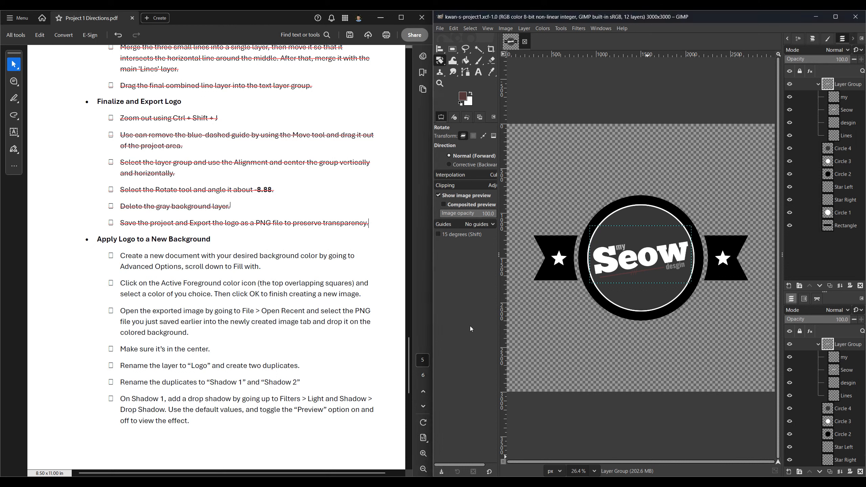
key(ctrl+n)
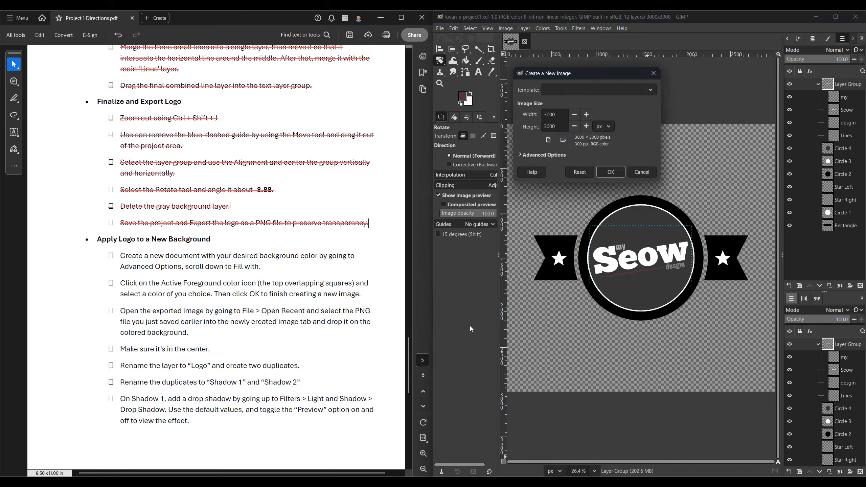
click(543, 154)
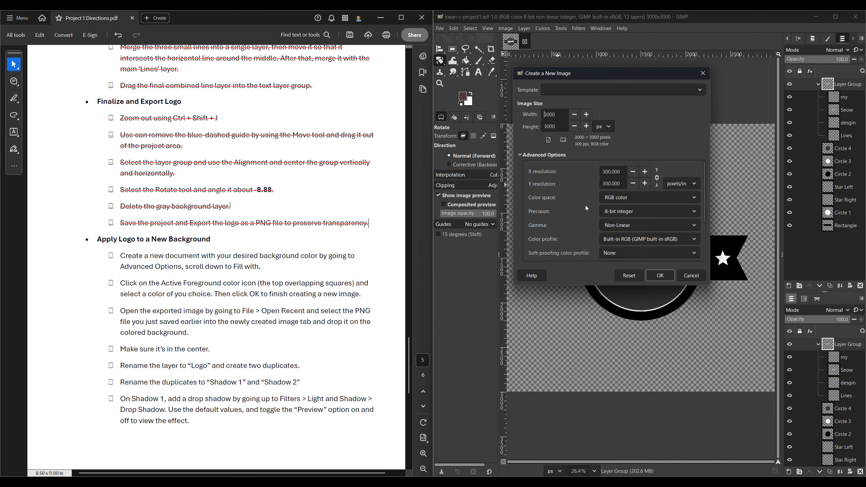
scroll(579, 212, down, 5)
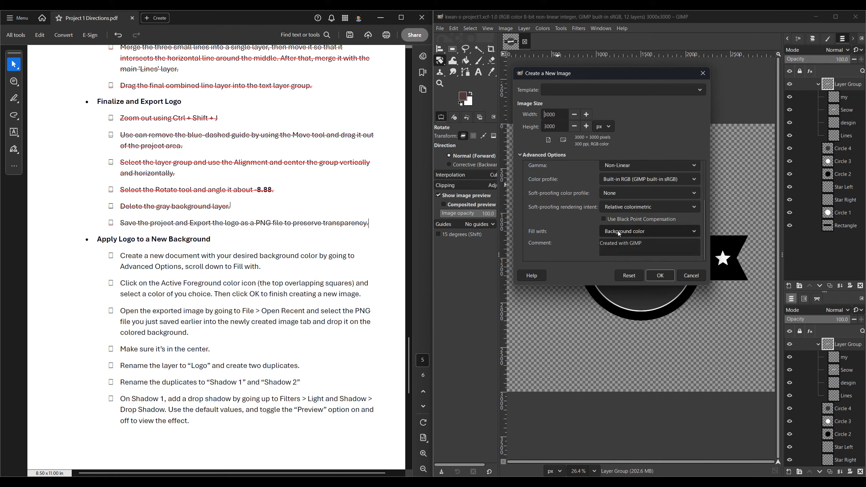
click(617, 231)
click(623, 223)
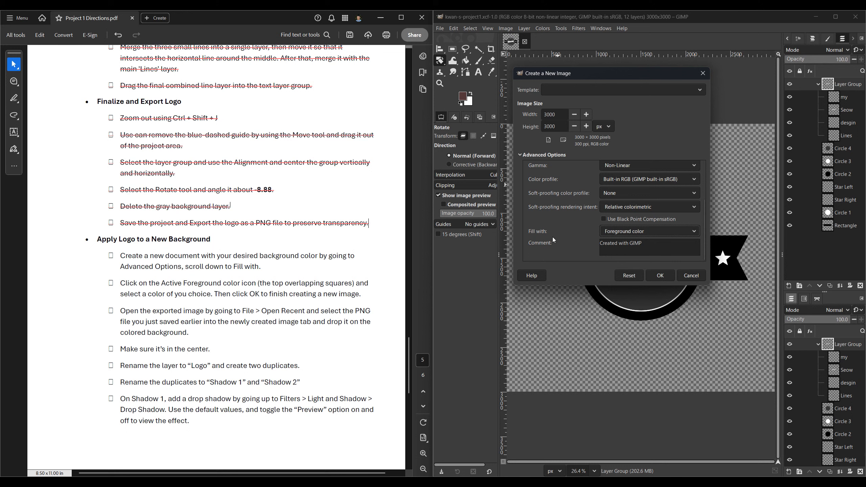
Change the foreground color to teal 2090a7 and create the new 3000 x 3000 px image with it.
click(468, 99)
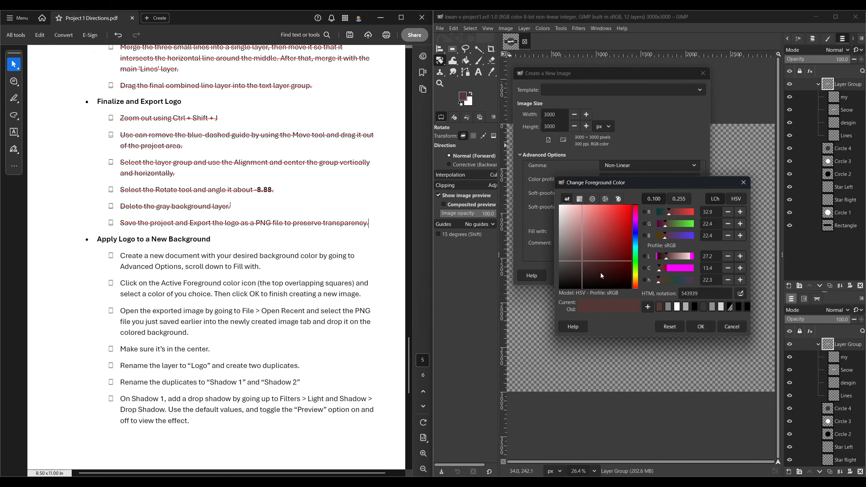
click(638, 249)
click(618, 234)
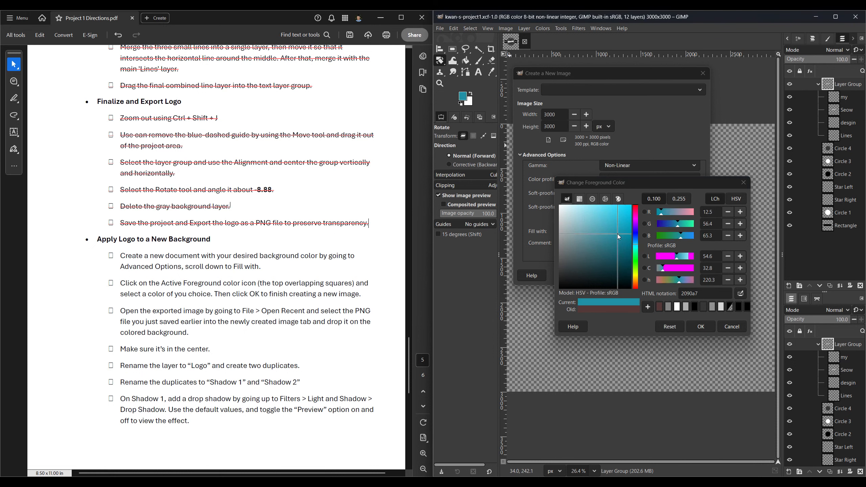
click(709, 328)
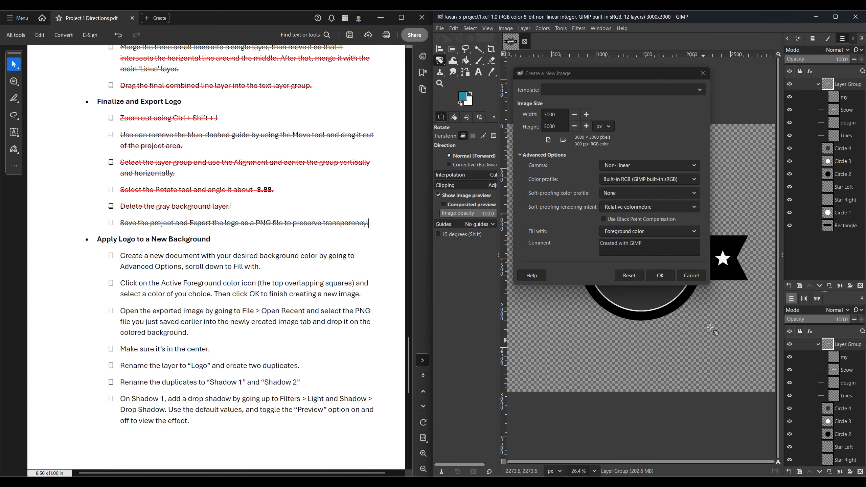
click(663, 275)
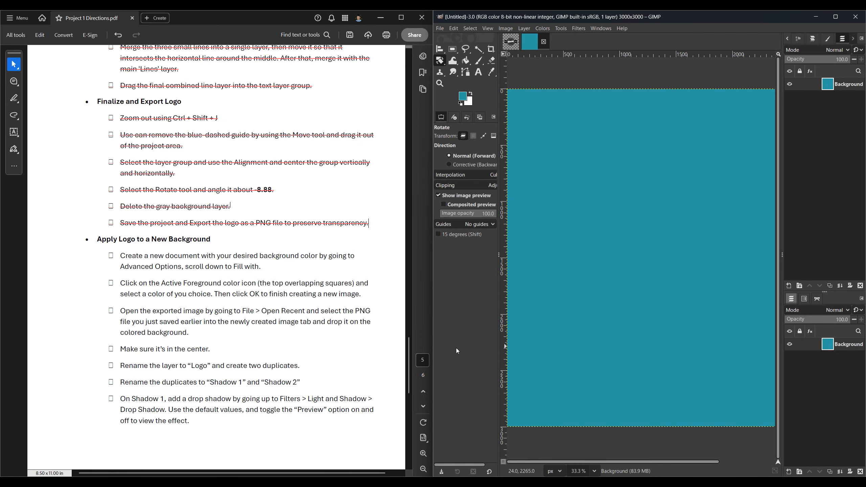
key(ctrl+shift+j)
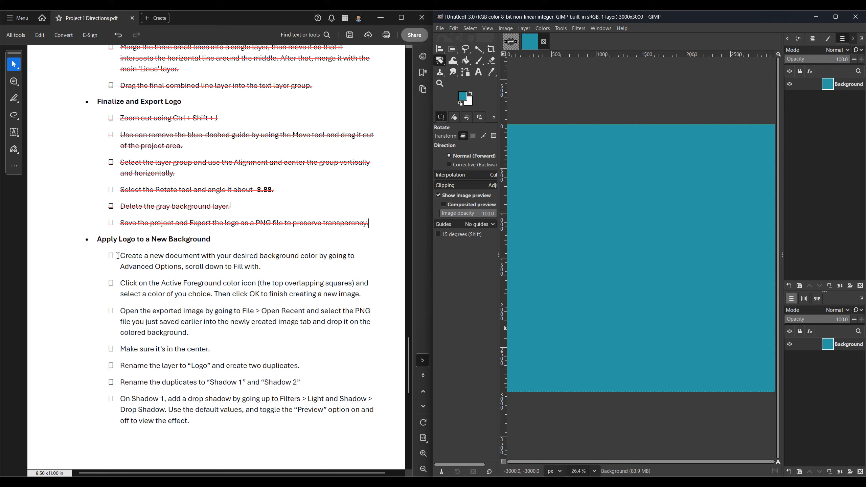
Strike through the PDF instructions about creating the new document and choosing the active foreground color.
drag(103, 254, 264, 267)
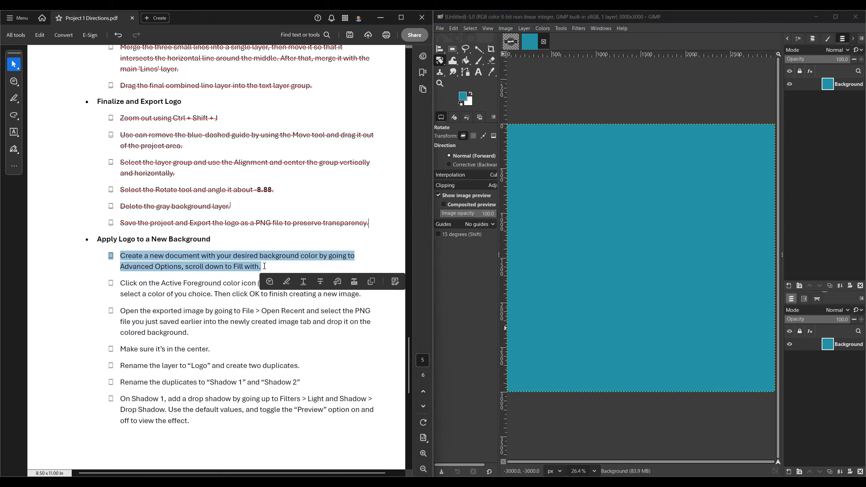
click(319, 282)
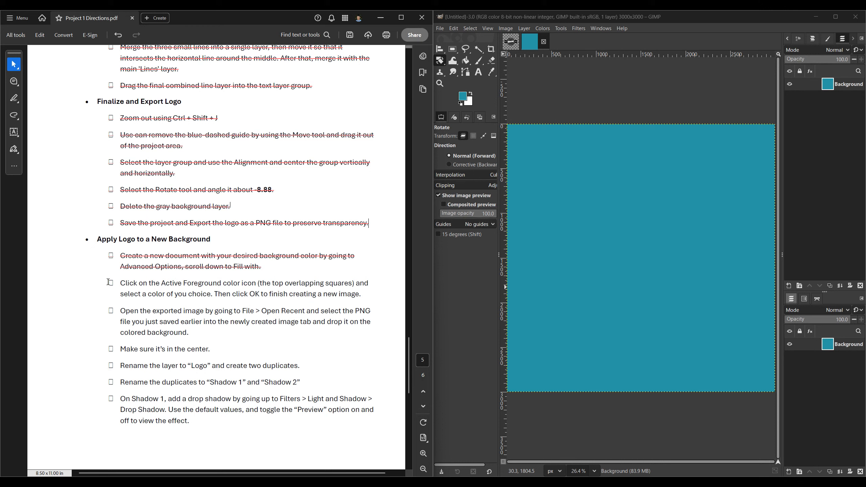
drag(109, 282, 361, 294)
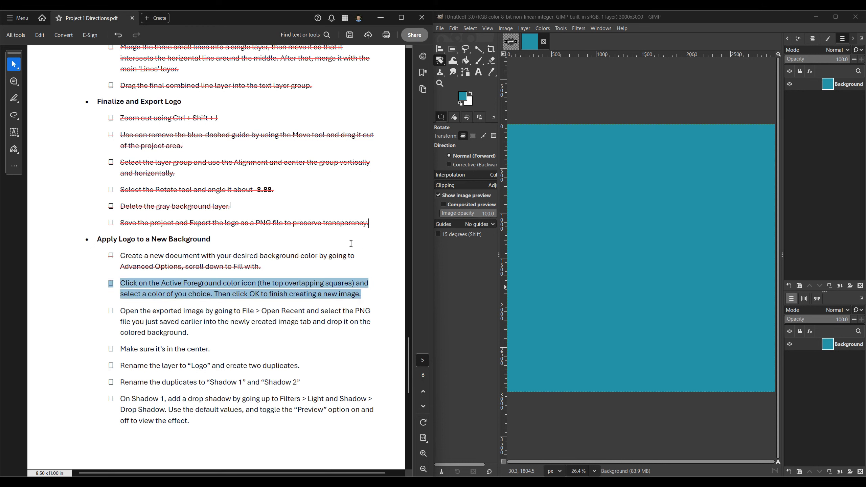
right_click(327, 286)
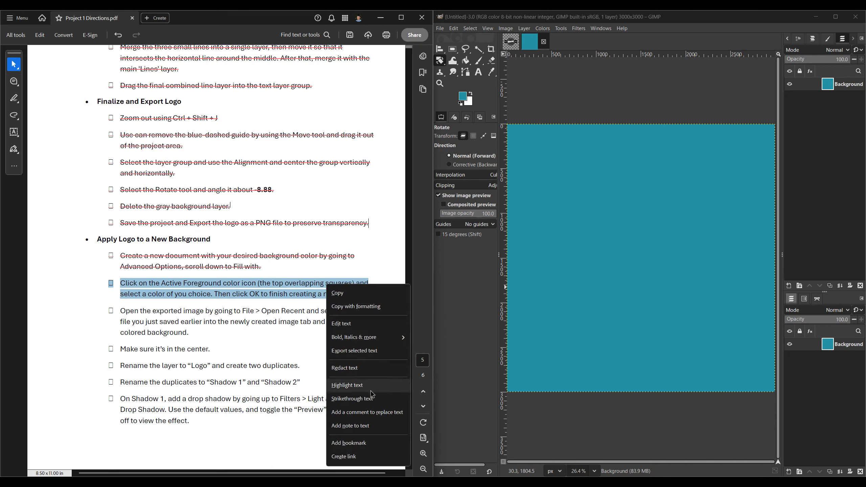
click(344, 389)
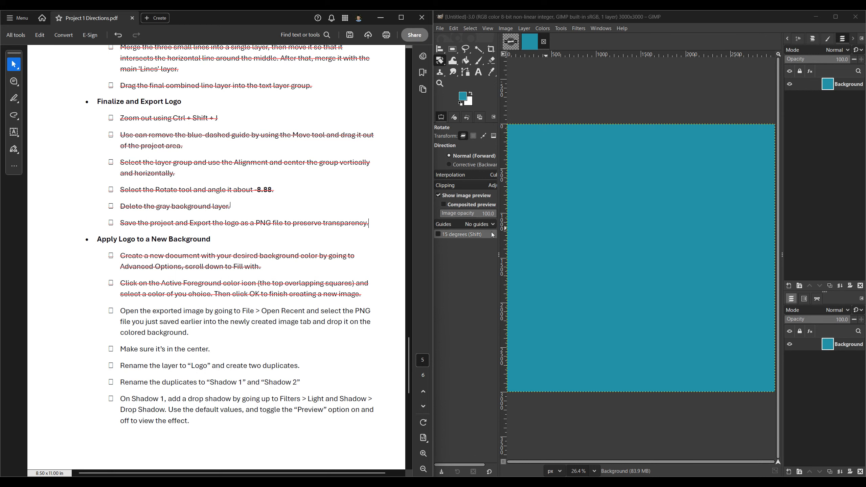
Open the just-exported logo PNG from the recent files as a separate image in GIMP.
double_click(564, 17)
click(451, 54)
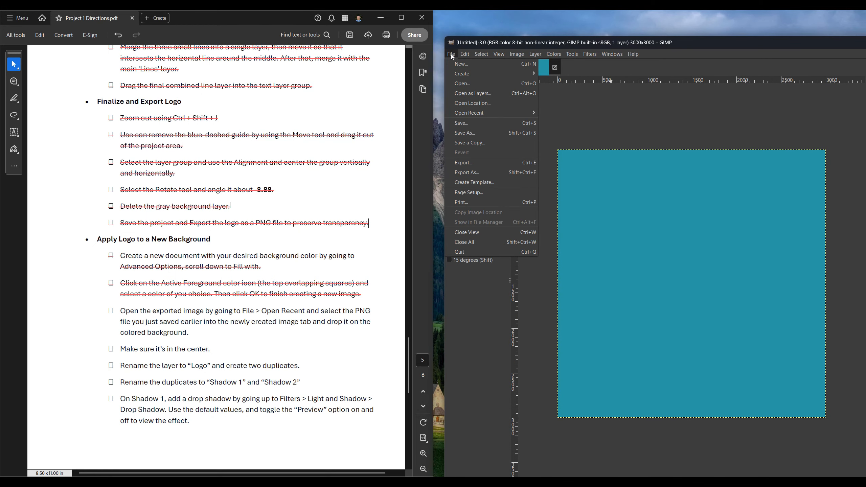
mouse_move(458, 116)
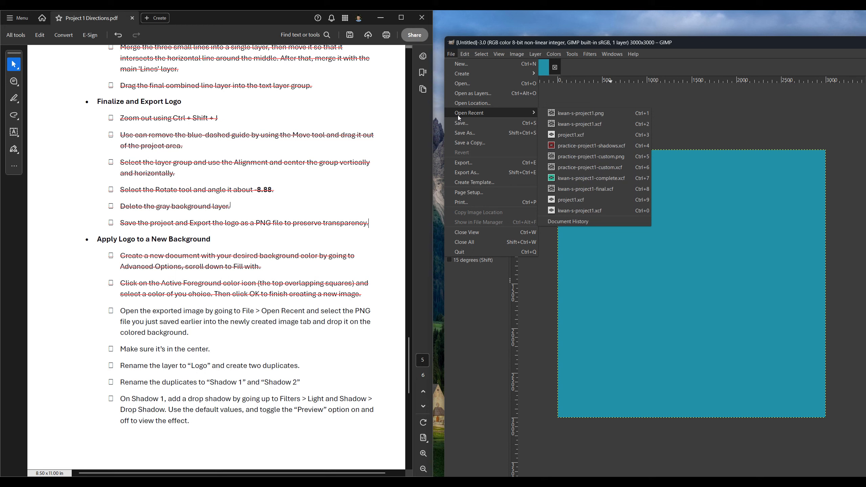
click(604, 115)
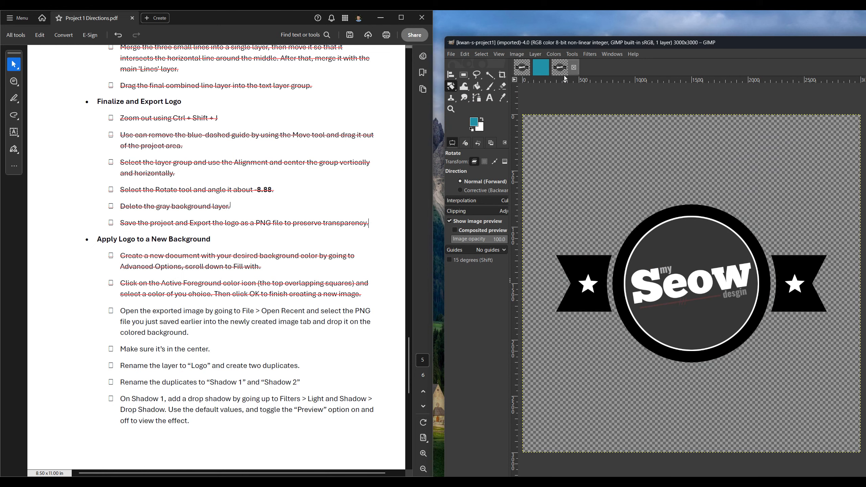
double_click(697, 41)
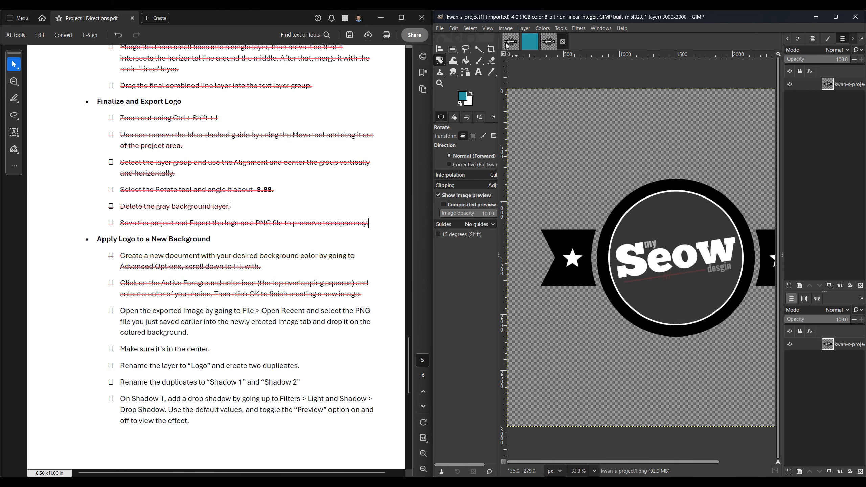
key(ctrl+shift+j)
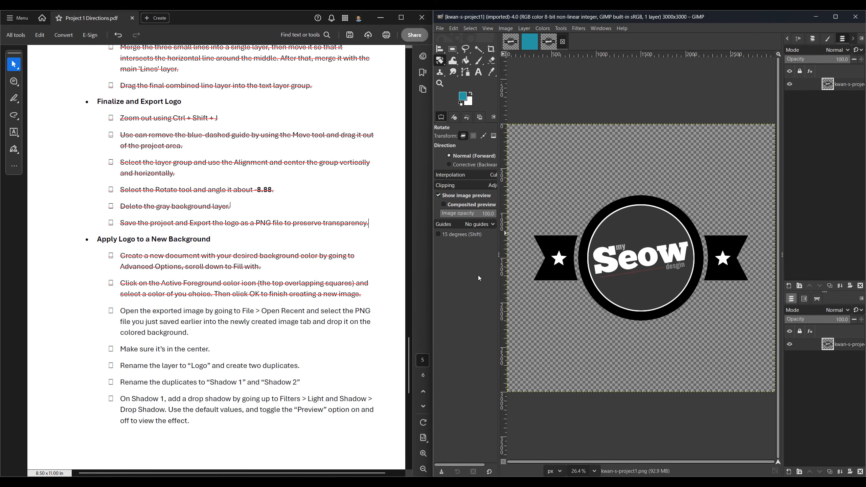
Compare the layers of the original logo project, the imported PNG and the teal image by switching between them.
click(516, 44)
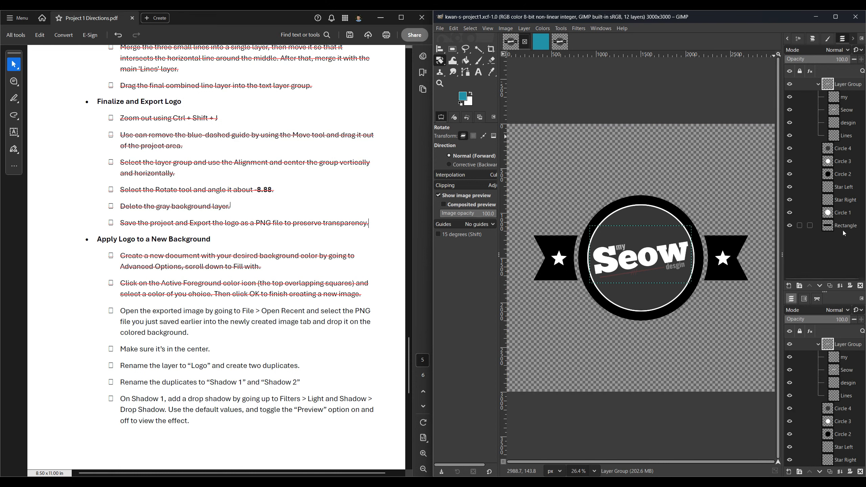
click(560, 48)
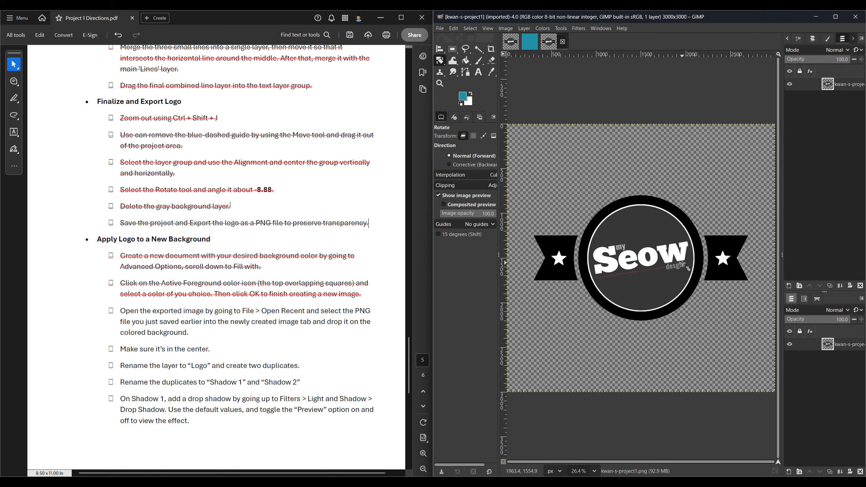
click(512, 43)
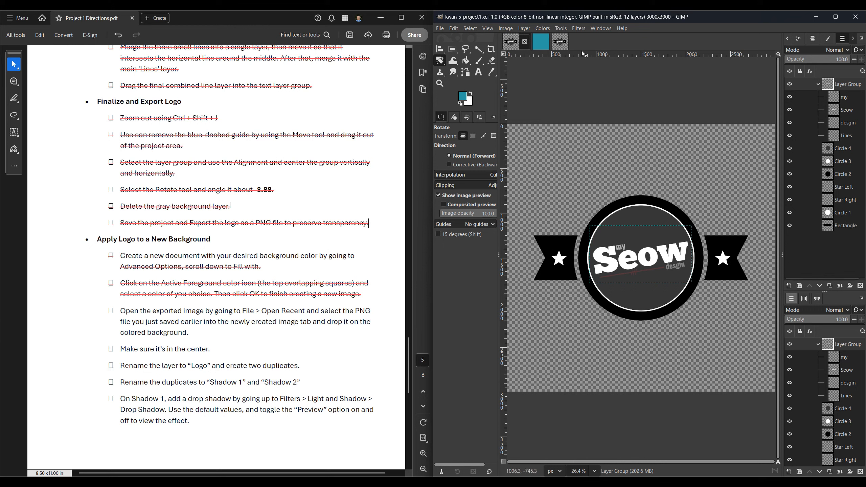
click(560, 41)
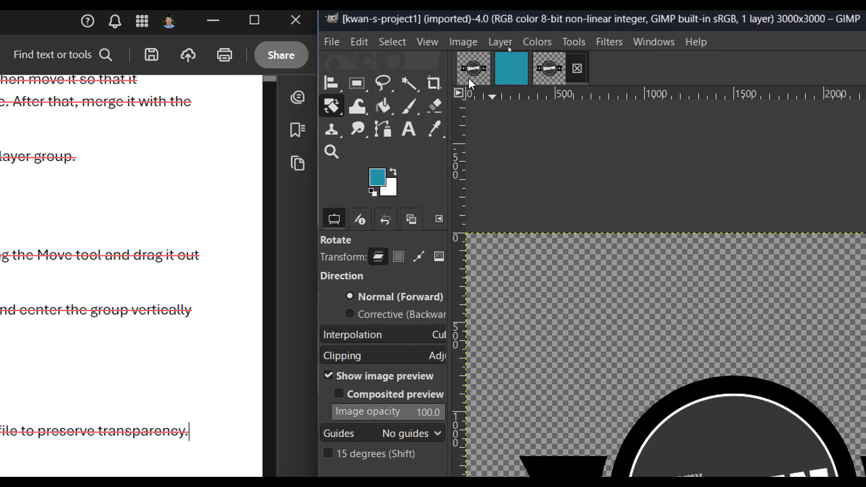
click(511, 42)
click(533, 78)
click(571, 72)
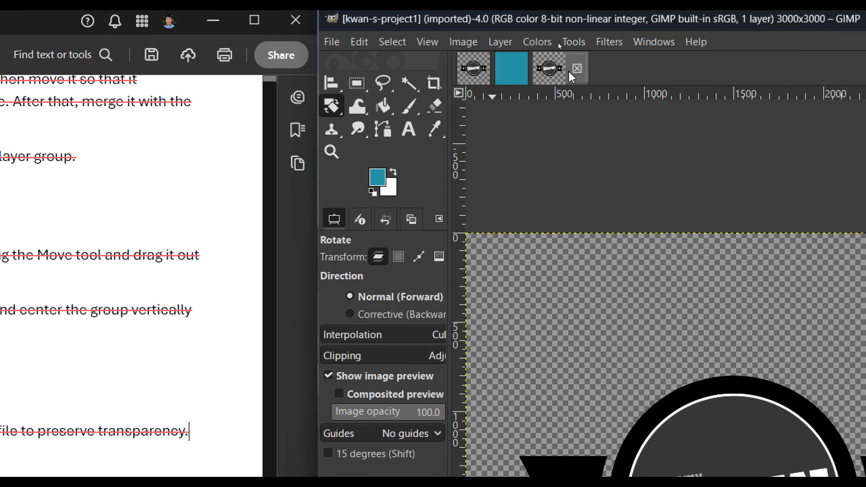
click(515, 72)
click(473, 78)
click(525, 70)
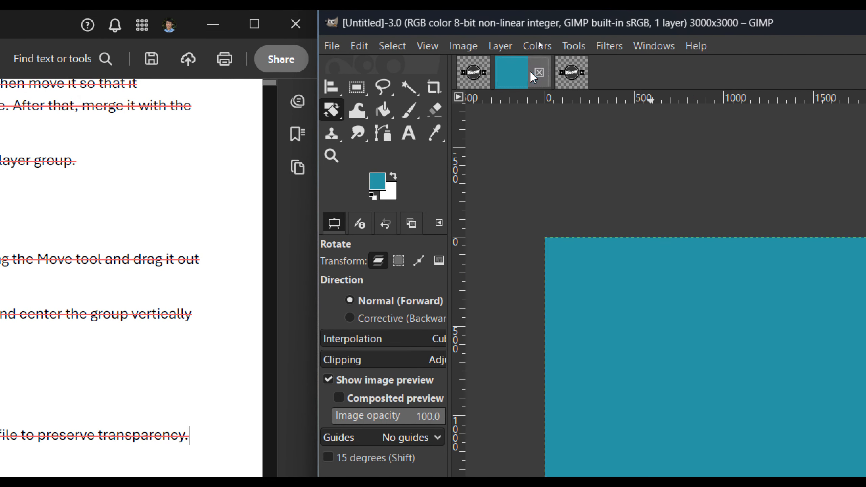
Place the imported logo PNG onto the teal image as a new layer, and switch from Rotate to the Move tool.
click(571, 72)
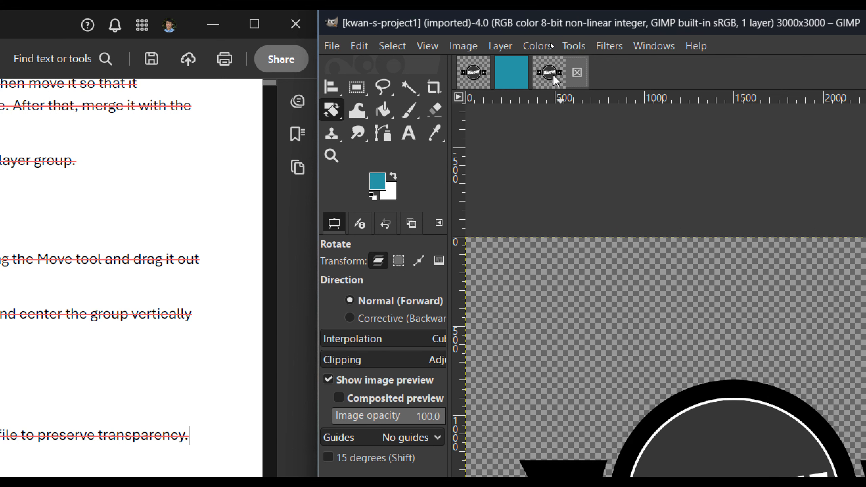
drag(553, 76, 642, 322)
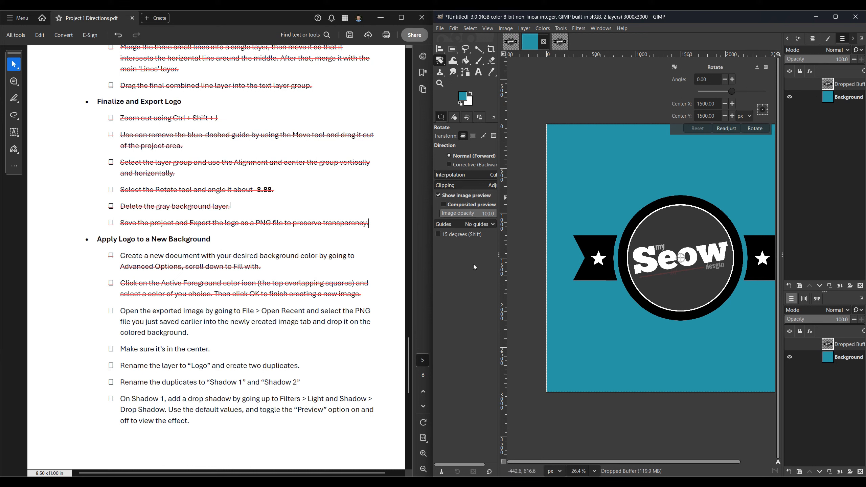
key(m)
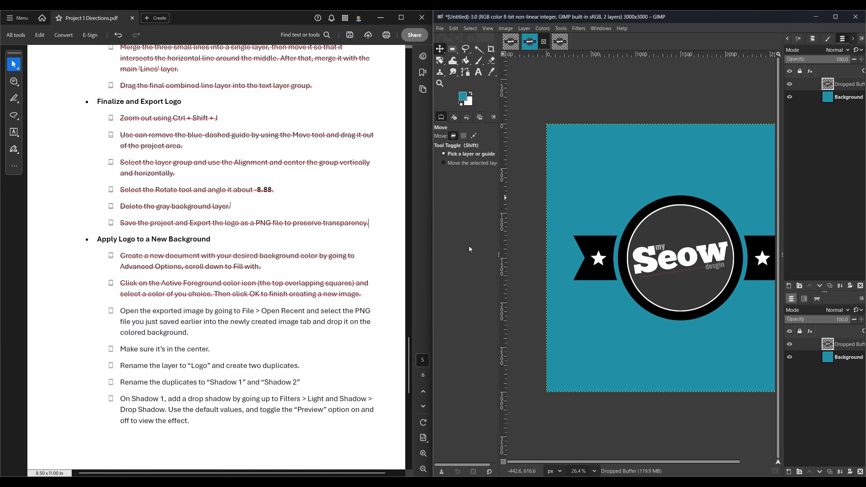
Switch to the Align and Distribute tool and rename the imported logo layer on the teal image to "Logo".
key(ctrl+shift+j)
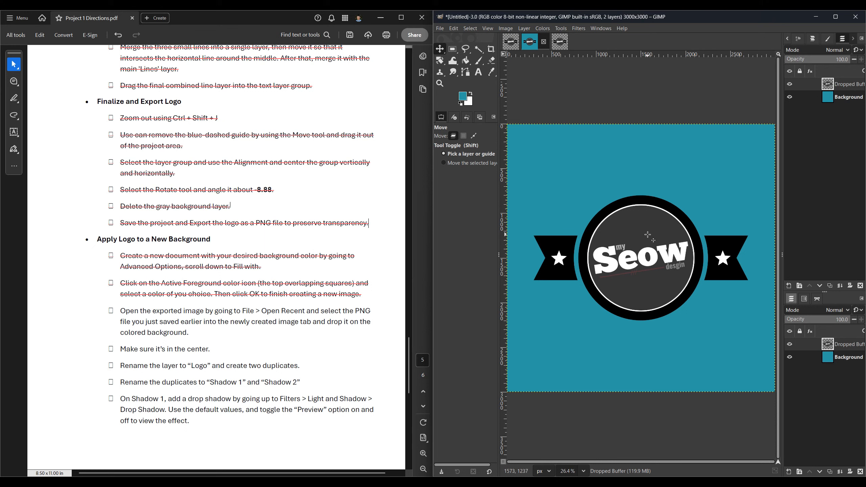
key(q)
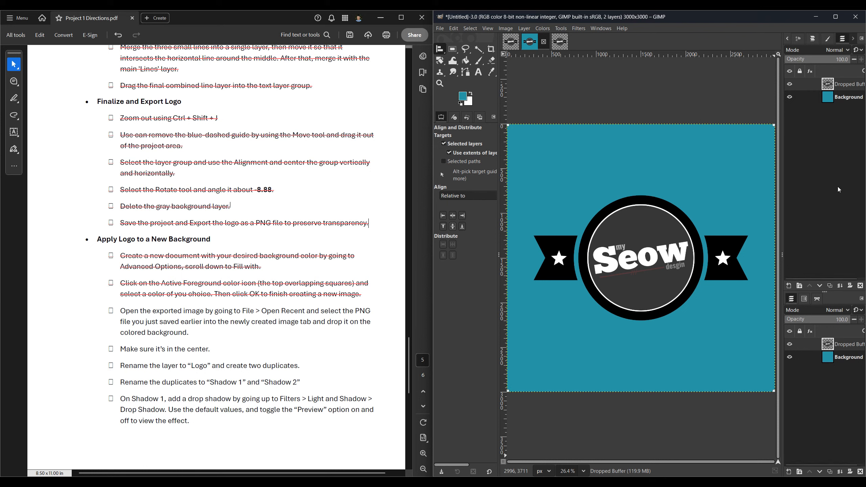
mouse_move(782, 180)
mouse_down()
mouse_move(762, 179)
mouse_move(771, 179)
mouse_up()
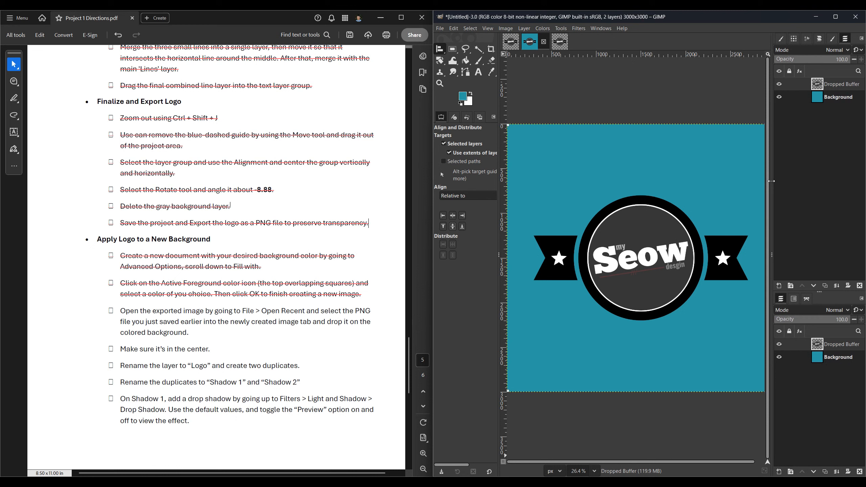
double_click(841, 85)
text(L)
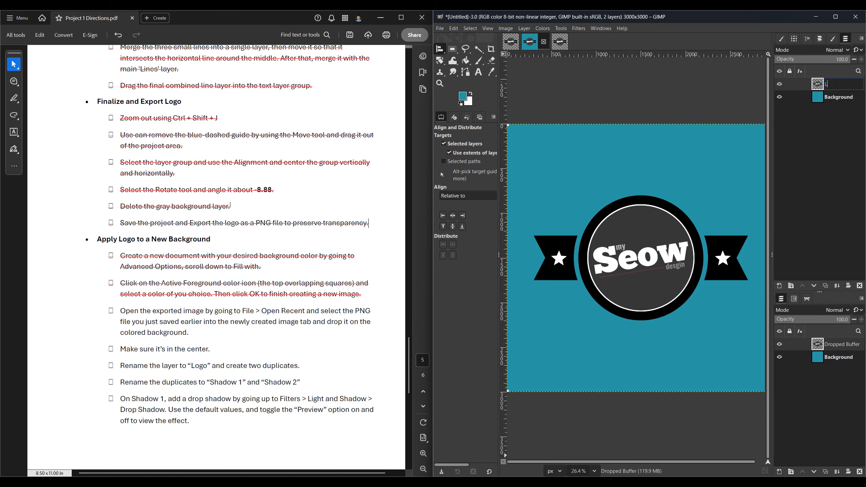
text(ogo)
key(Return)
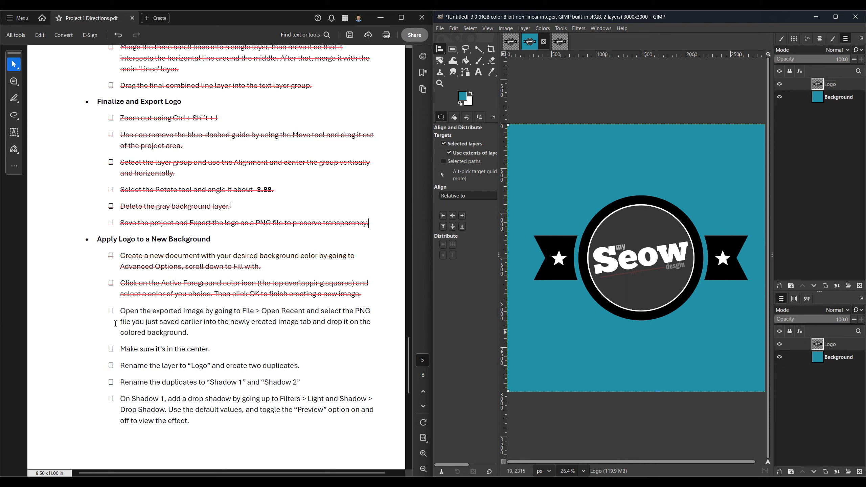
Strike through the PDF instructions about opening the exported image, centering it, and renaming the layer and creating two duplicates.
drag(111, 311, 191, 333)
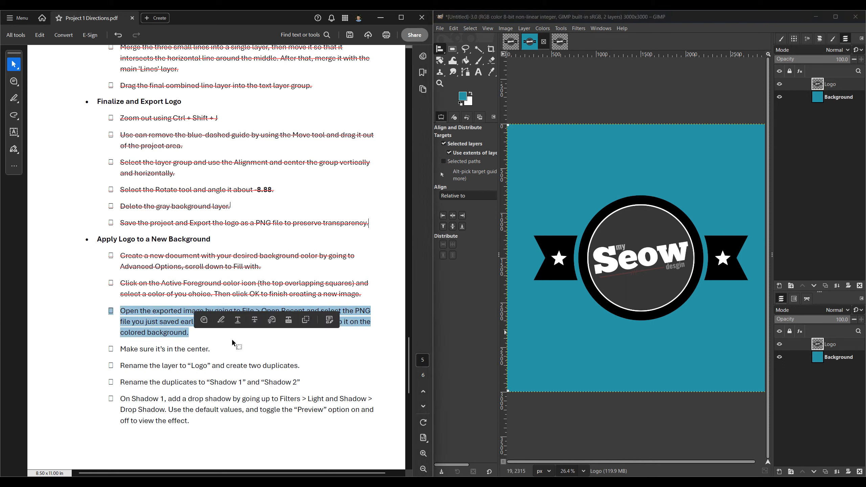
click(255, 319)
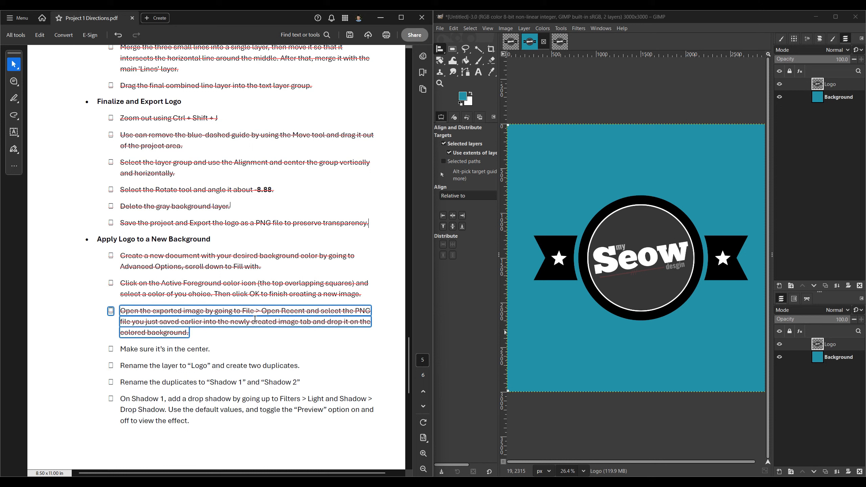
click(246, 343)
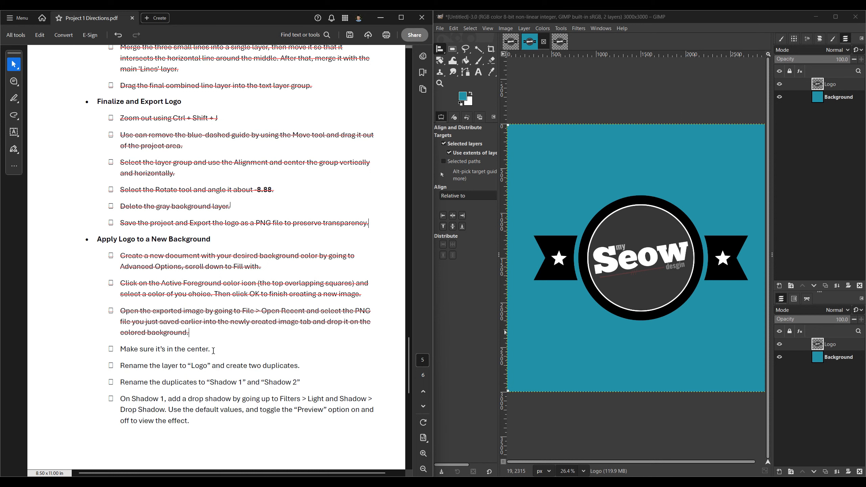
drag(120, 349, 211, 350)
click(273, 364)
scroll(166, 330, down, 2)
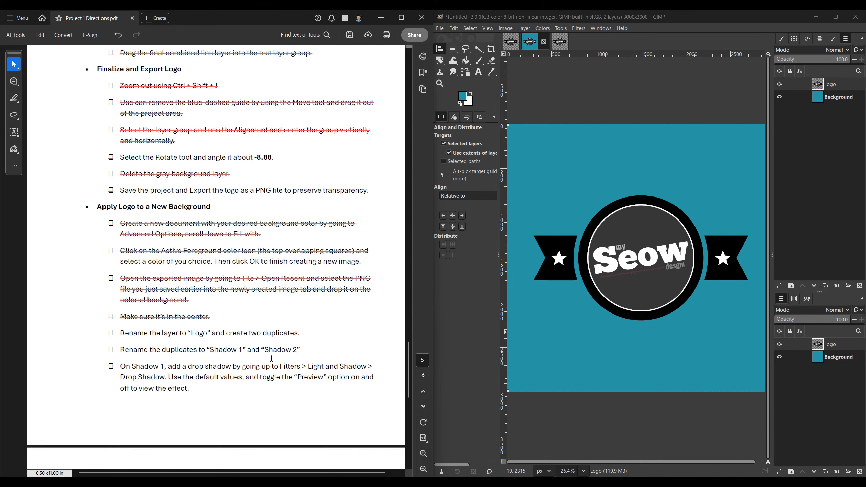
drag(104, 318, 301, 320)
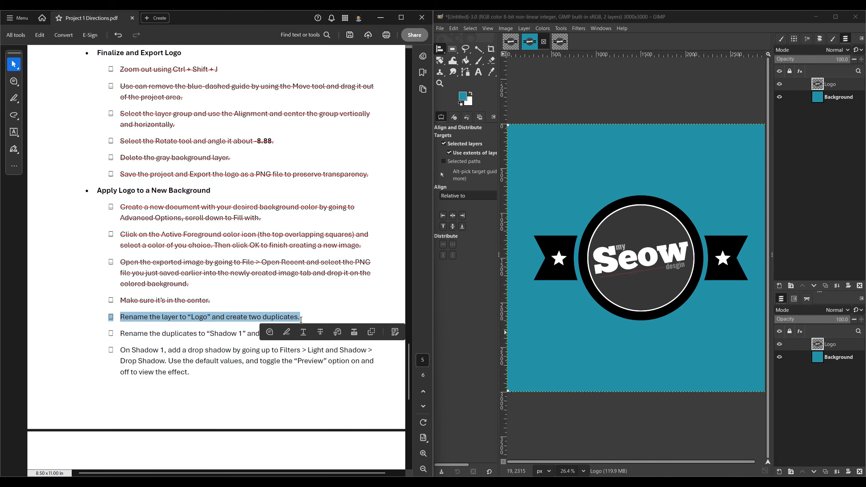
click(320, 332)
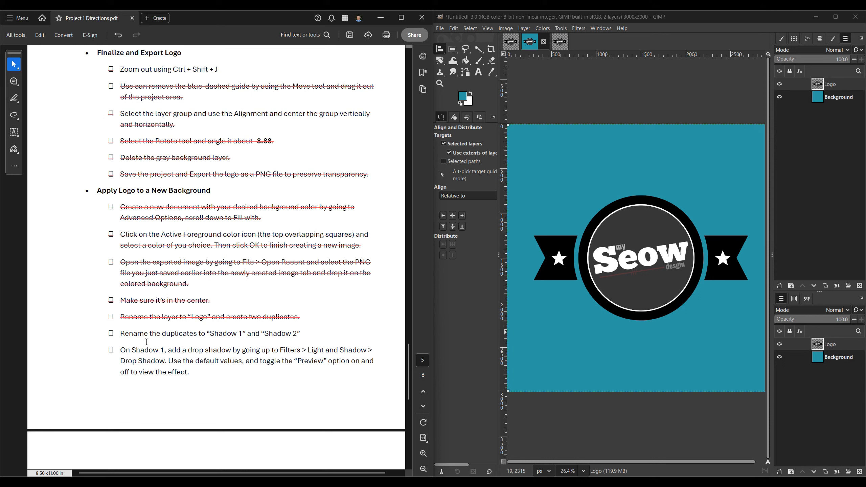
Duplicate the Logo layer twice and rename the copies "Shadow 1" and "Shadow 2", with Shadow 2 on top.
click(825, 285)
click(825, 286)
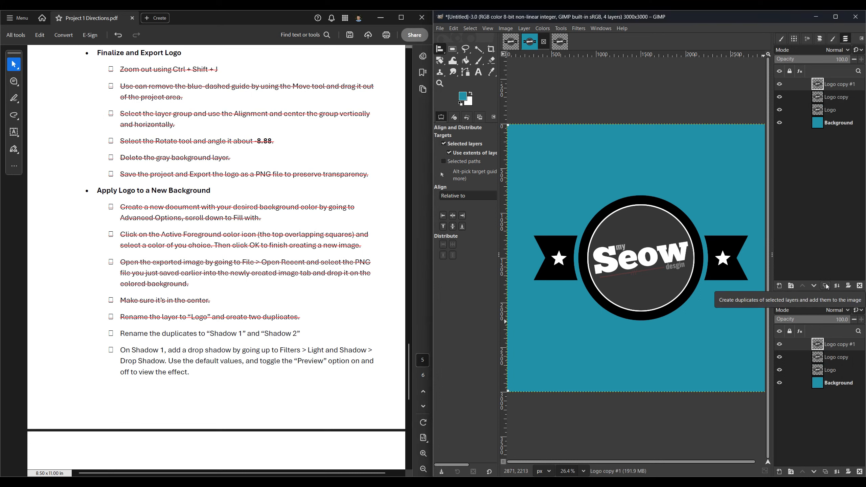
double_click(836, 97)
text(S)
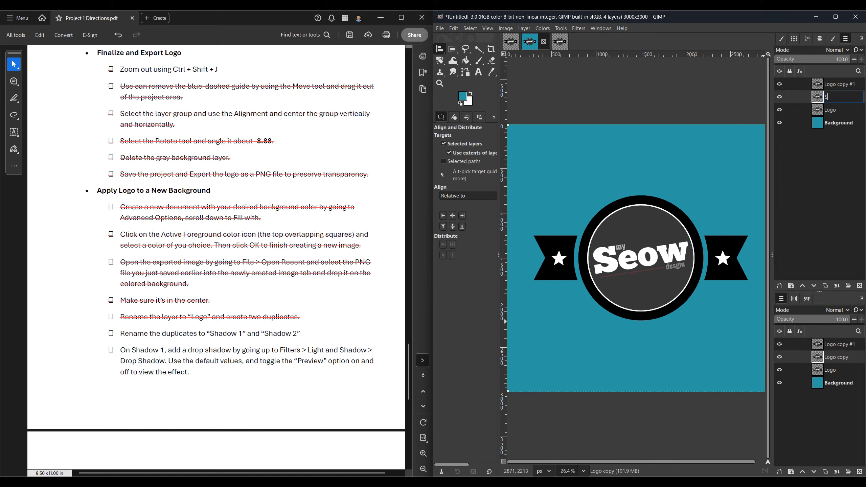
text(hadow 1)
double_click(840, 85)
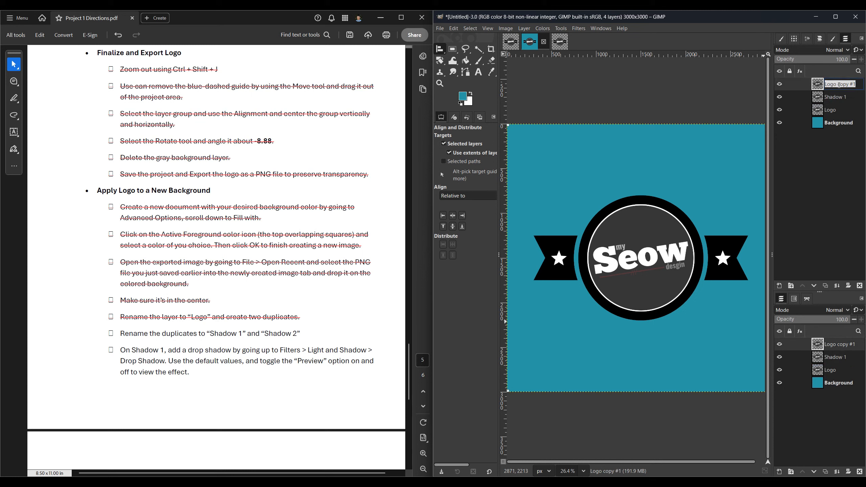
text(Shadow 2)
key(Return)
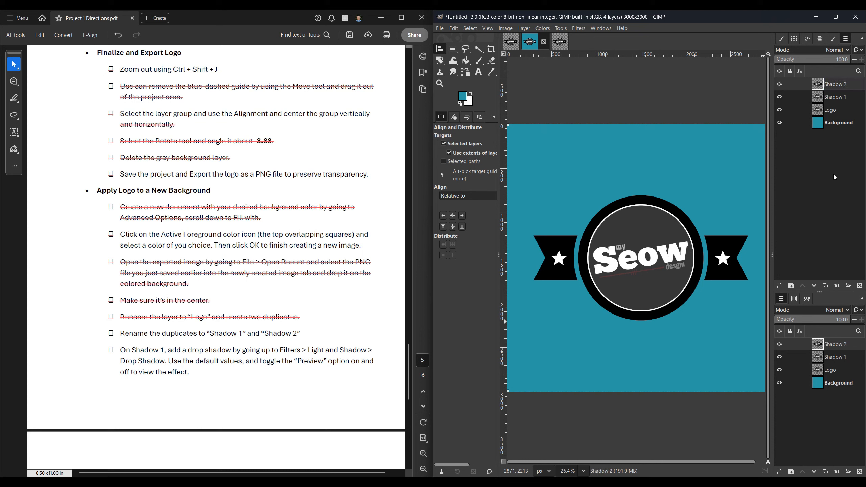
Select the Shadow 1 layer and strike through the PDF instruction about renaming the duplicates.
click(832, 115)
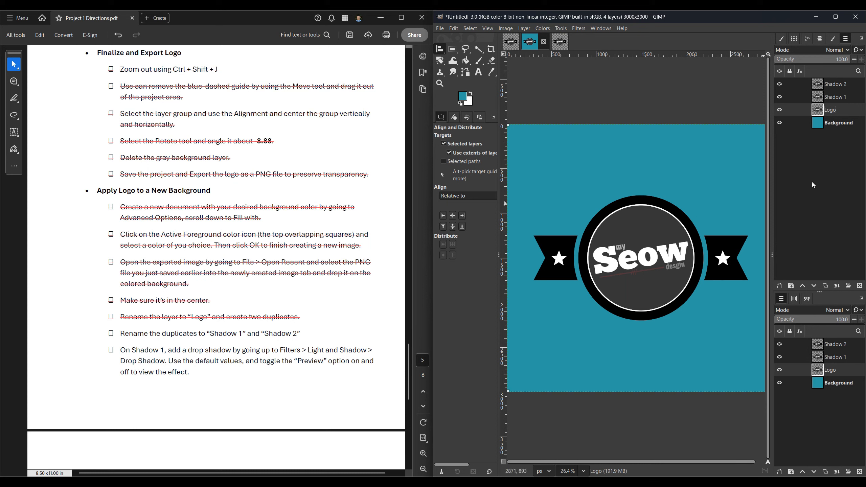
click(845, 98)
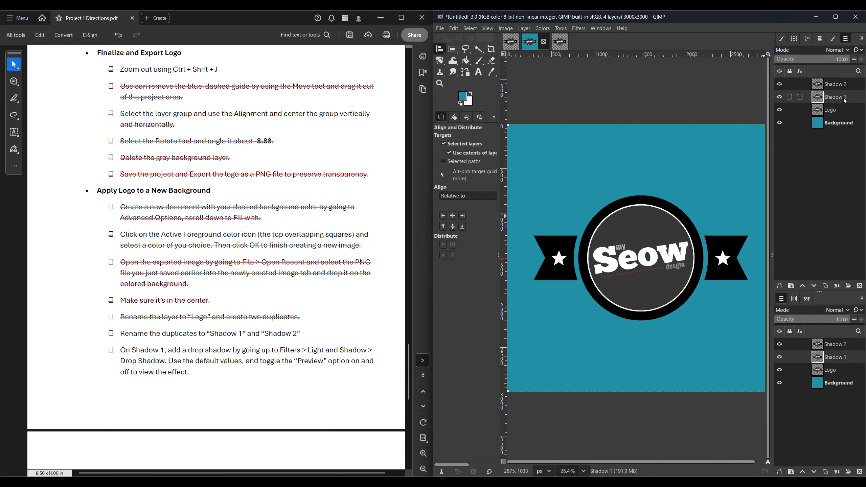
click(780, 97)
click(831, 109)
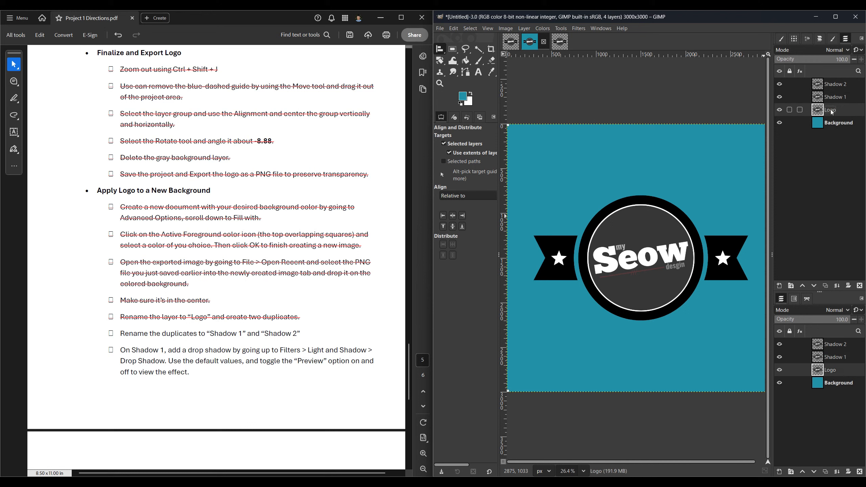
click(836, 98)
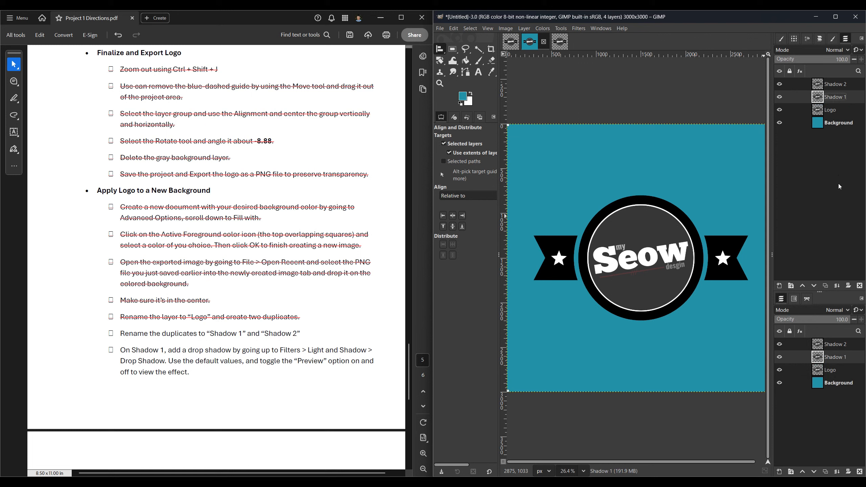
drag(108, 334, 301, 335)
click(320, 348)
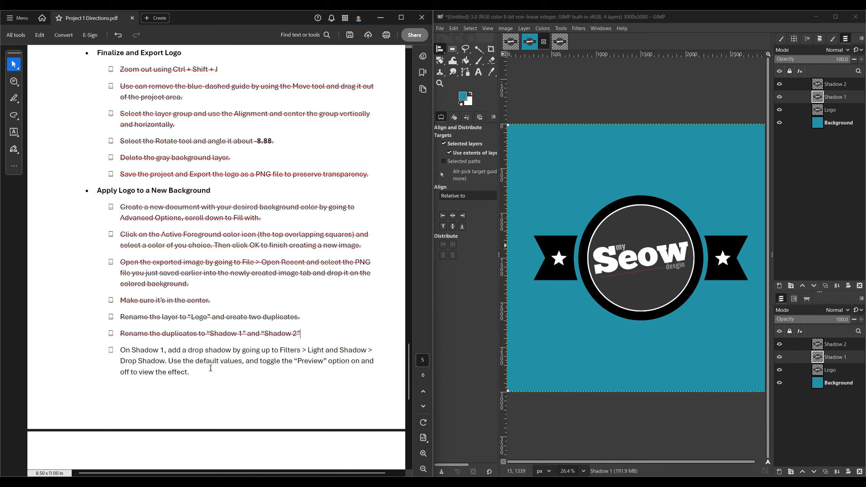
Apply the Drop Shadow filter with its default values to the Shadow 1 layer, toggling the preview to check the effect.
click(578, 27)
mouse_move(592, 98)
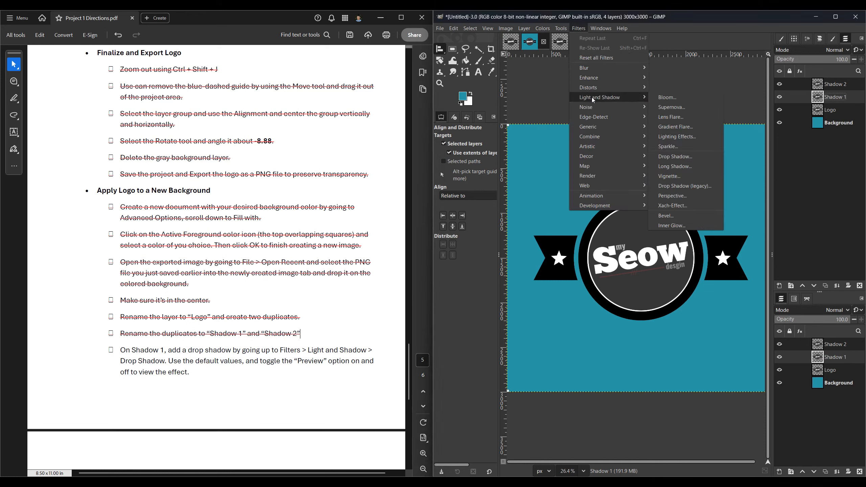
click(683, 156)
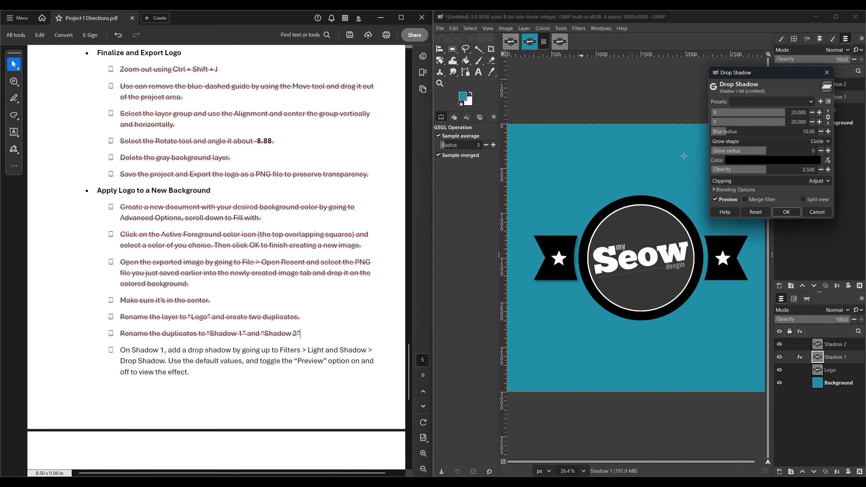
click(715, 199)
click(715, 199)
click(715, 200)
click(715, 200)
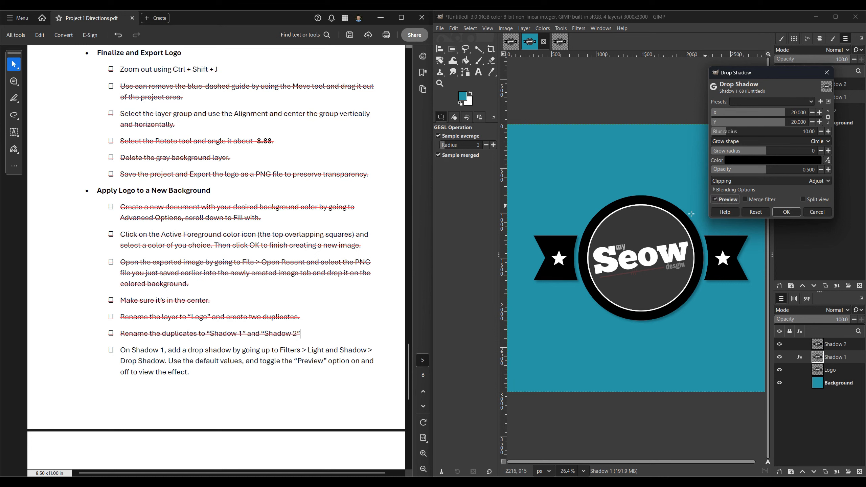
click(715, 200)
click(715, 200)
click(715, 200)
click(715, 199)
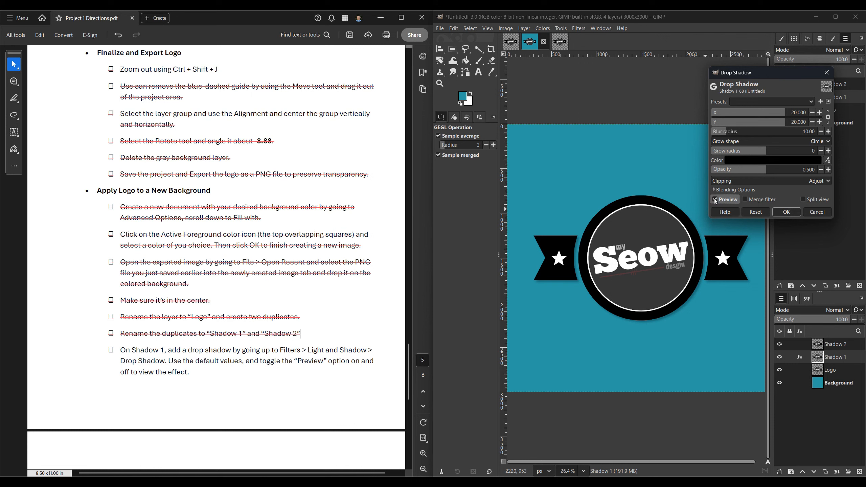
click(785, 212)
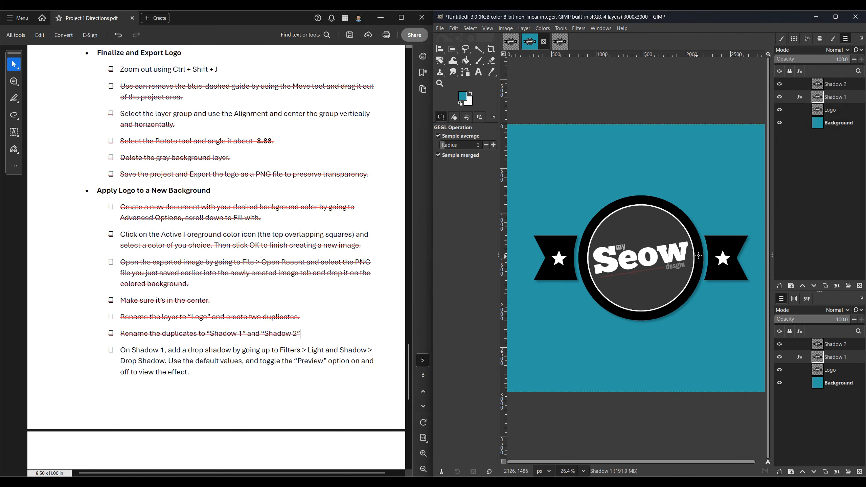
Strike through the PDF instruction about the Shadow 1 drop shadow and bring the Shadow 2 instruction into view.
drag(120, 350, 197, 376)
click(259, 388)
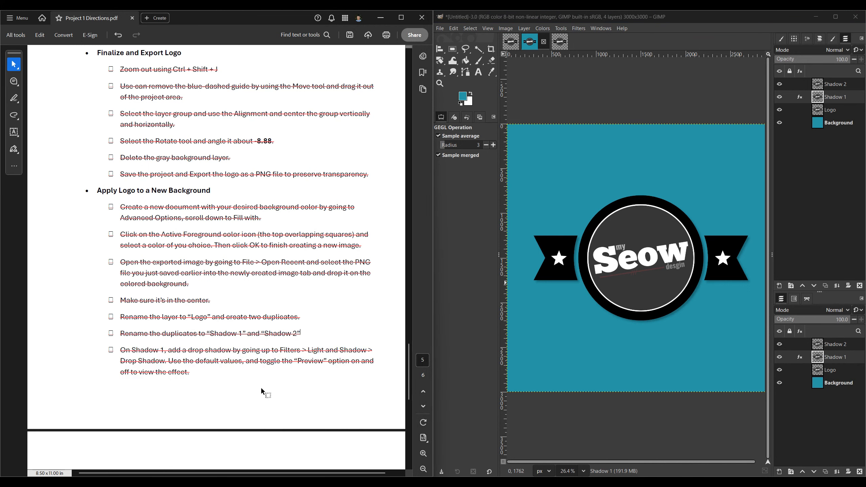
scroll(259, 388, down, 3)
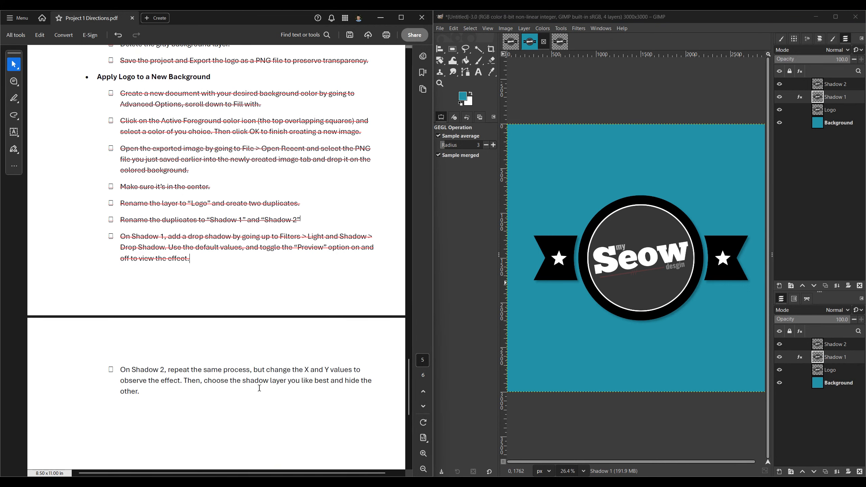
Select the Shadow 2 layer and hide the Shadow 1 layer.
click(834, 82)
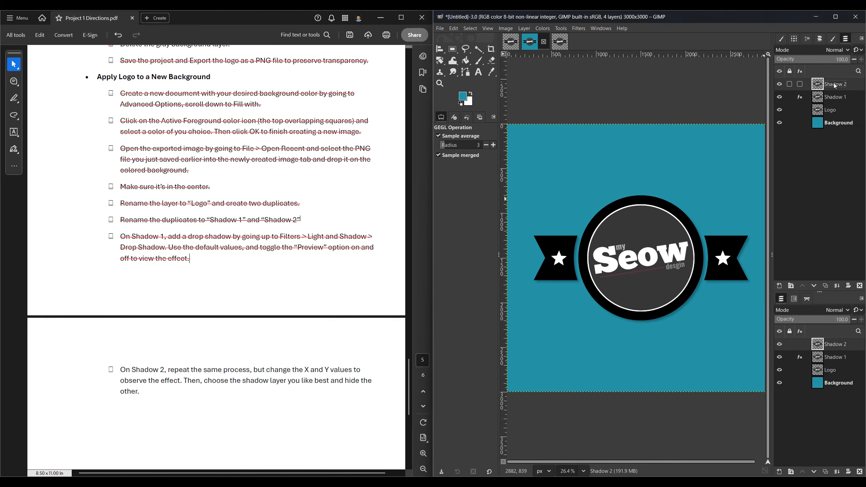
click(780, 98)
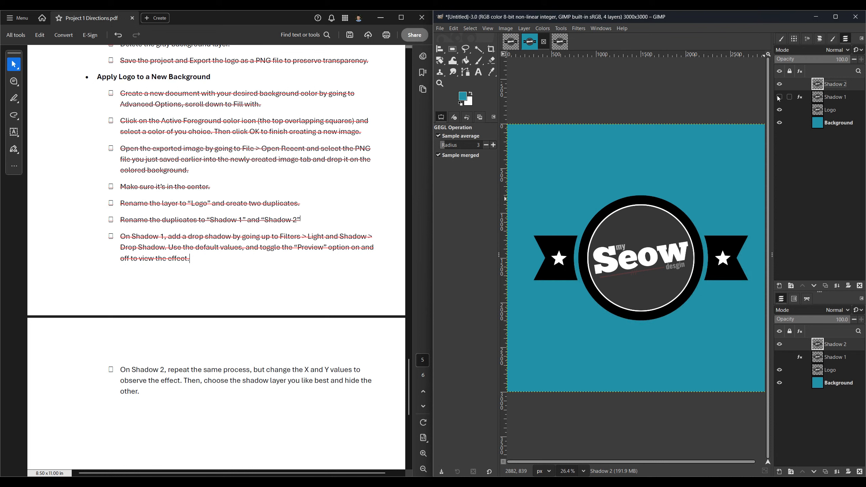
click(778, 97)
click(778, 97)
Apply a Drop Shadow to the Shadow 2 layer with X and Y offsets of 72.582 and an opacity of 0.681.
click(579, 27)
mouse_move(596, 106)
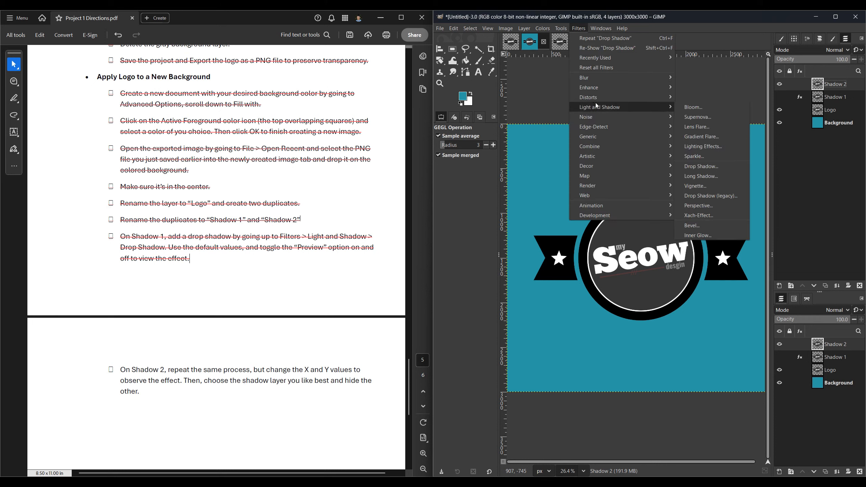
click(707, 166)
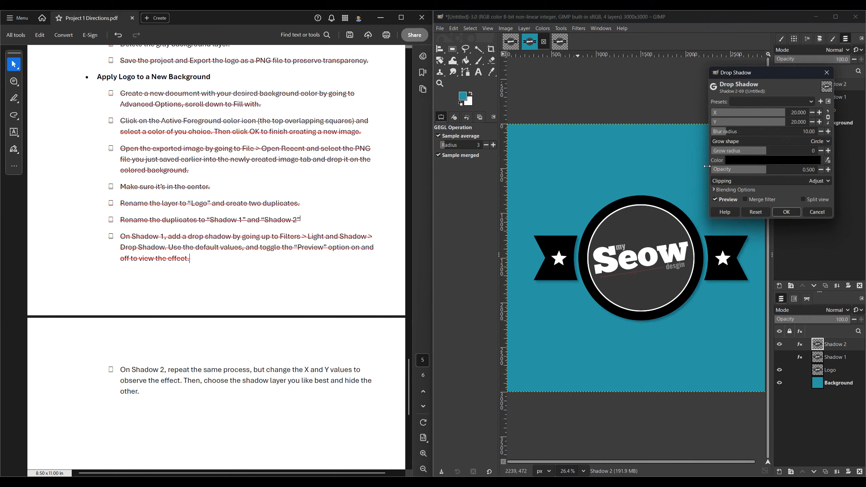
click(828, 117)
drag(778, 114, 845, 120)
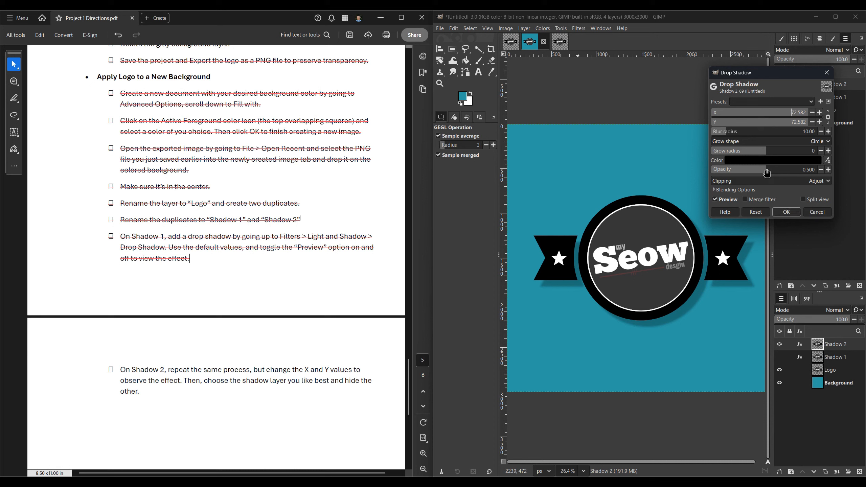
drag(764, 169, 783, 169)
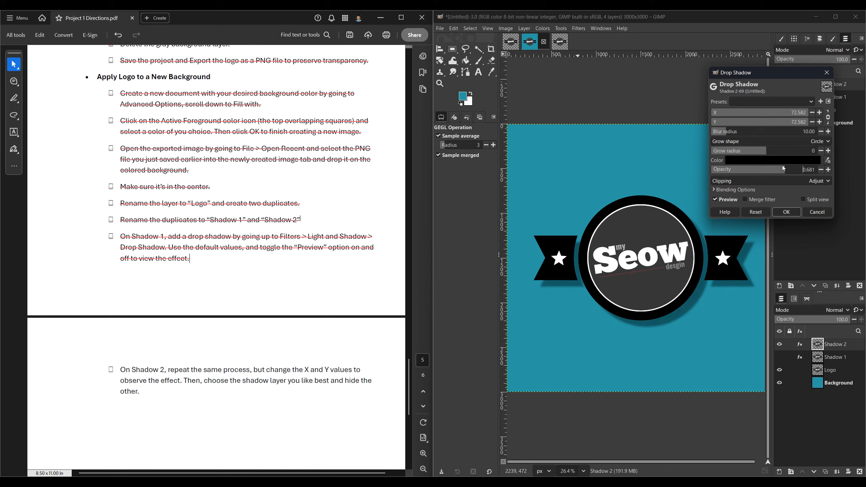
click(798, 213)
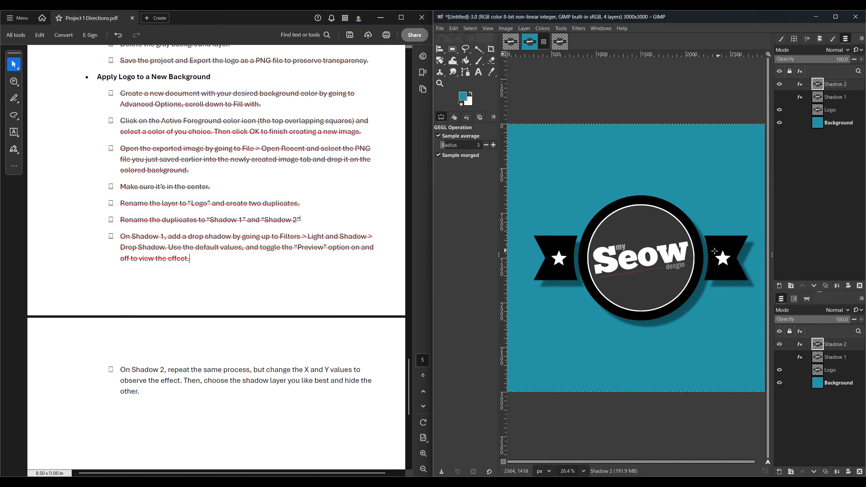
Compare the two drop shadows by toggling the Shadow 1 and Shadow 2 layers' visibility, leaving only Shadow 2 shown.
click(780, 85)
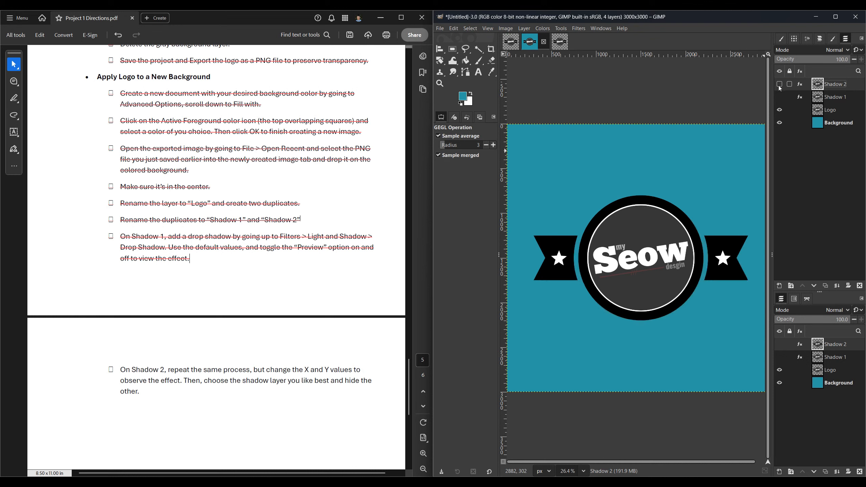
click(780, 96)
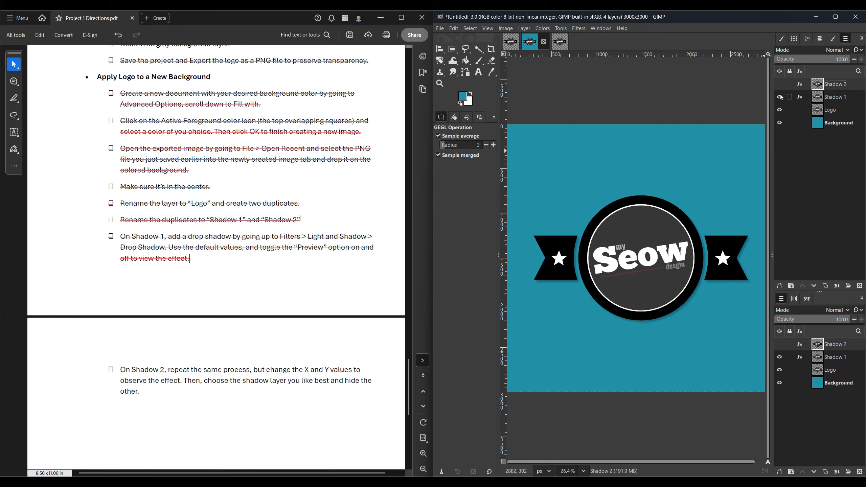
click(780, 97)
click(780, 85)
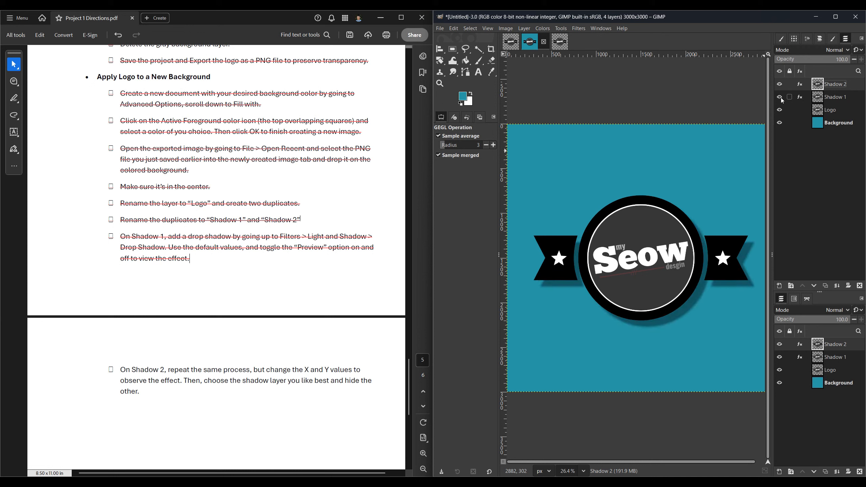
click(780, 86)
click(780, 96)
click(780, 85)
click(780, 84)
click(779, 95)
click(779, 84)
click(780, 85)
click(779, 86)
click(780, 97)
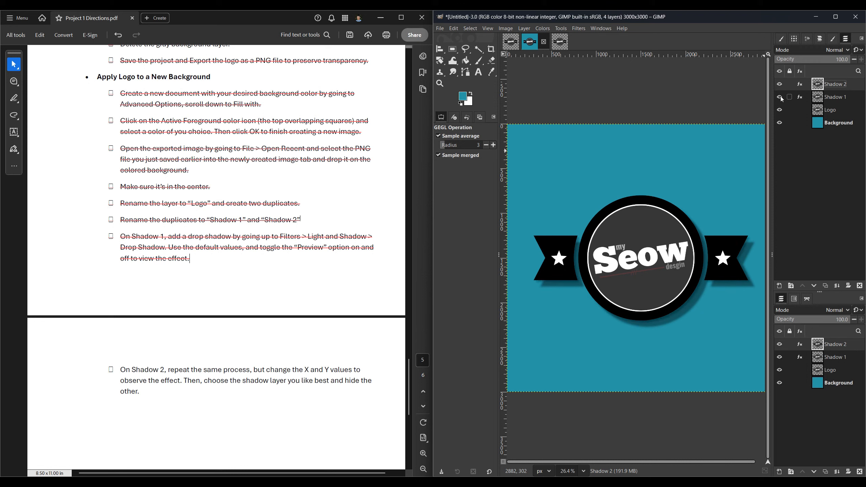
click(779, 97)
click(780, 97)
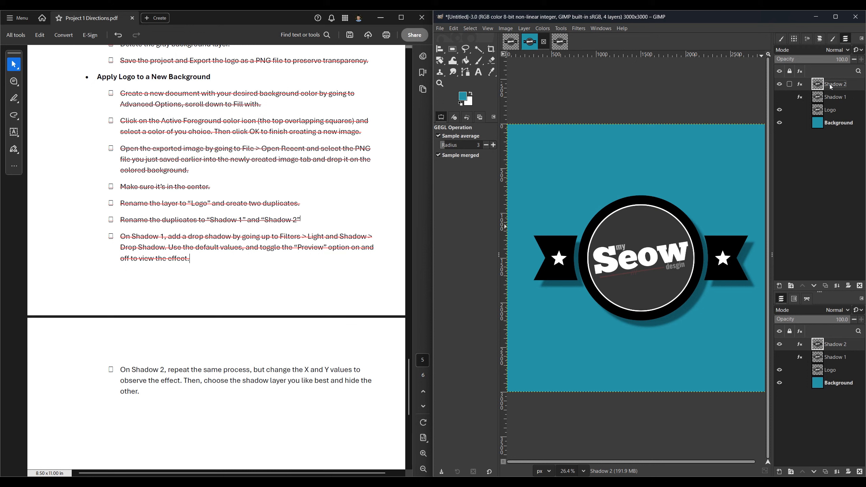
Export the teal composition as a PNG, reusing the existing project PNG's name with "-shadow" appended and keeping the default export options.
double_click(605, 16)
click(439, 43)
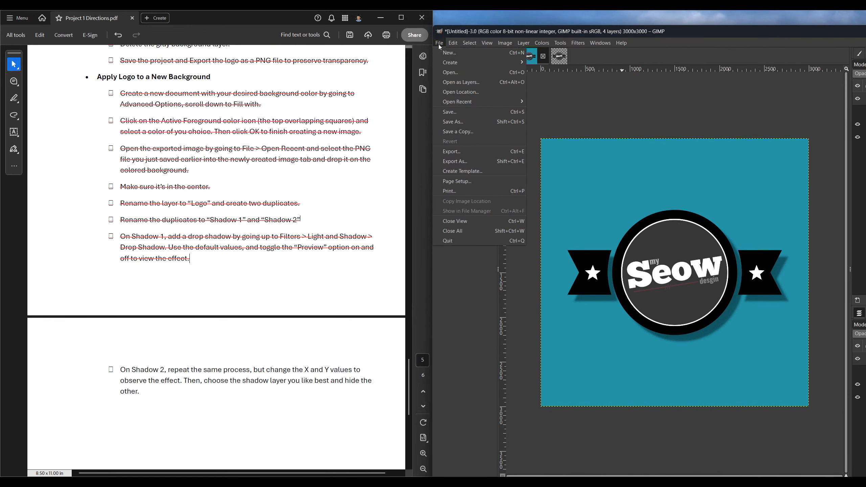
click(458, 161)
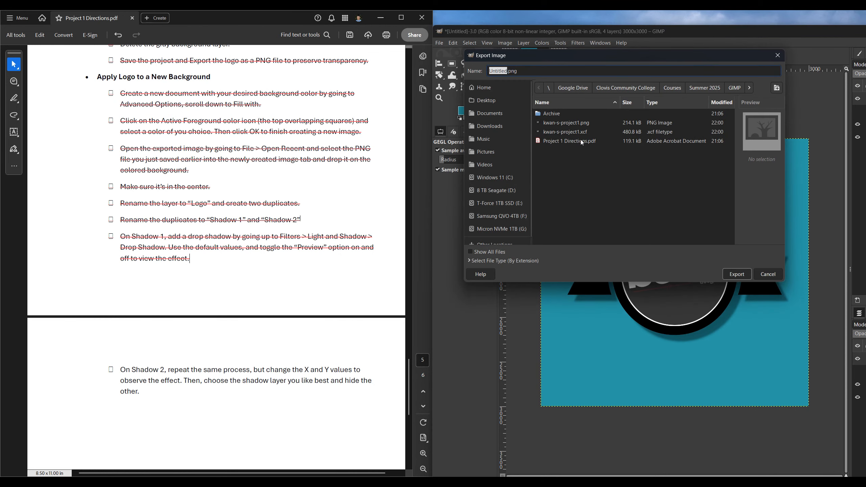
click(586, 123)
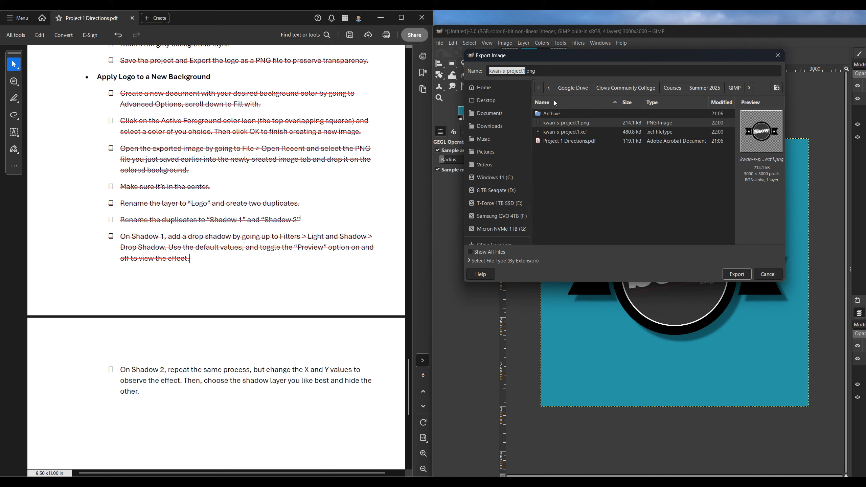
click(525, 71)
text(-shad)
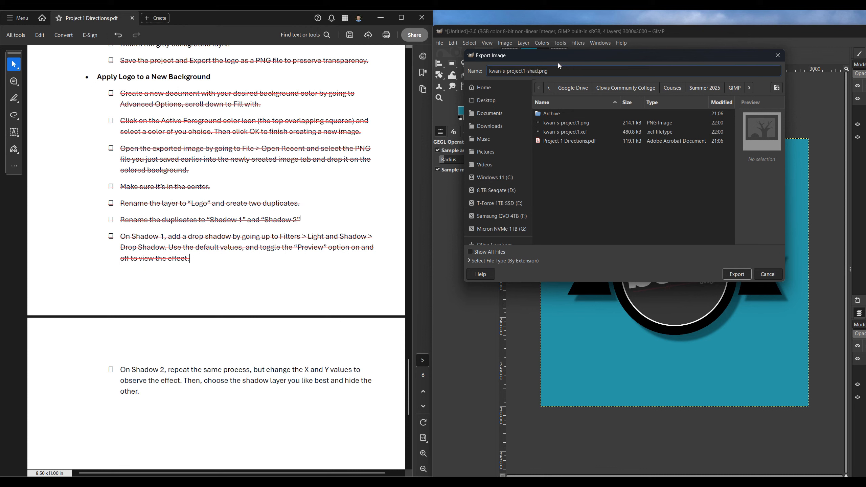
text(ow)
click(737, 274)
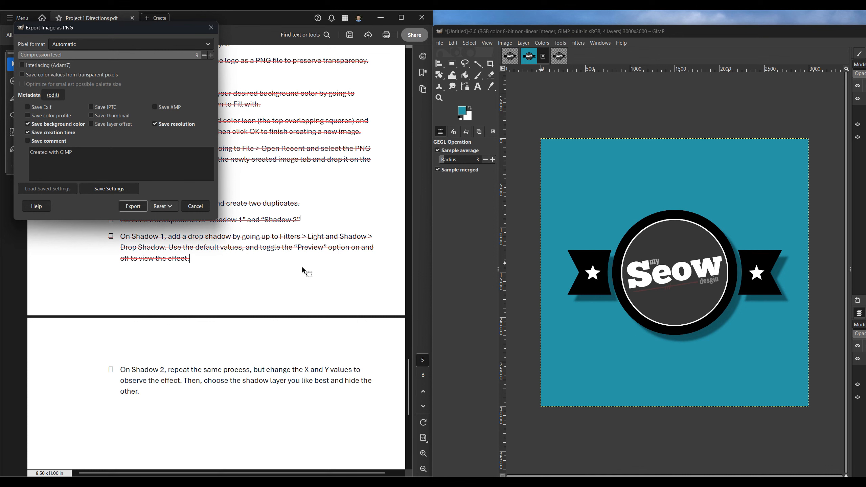
click(139, 207)
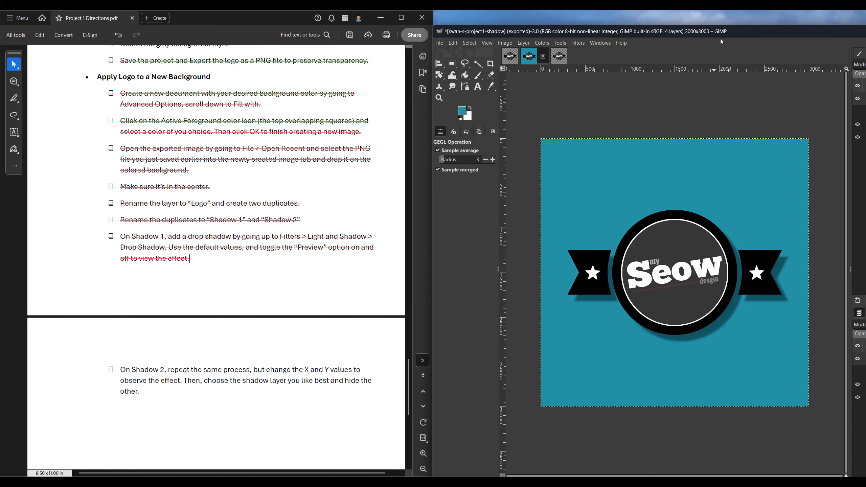
Switch to the layered project image, and view the exported shadow PNG from the Project 1 folder in File Explorer.
click(514, 64)
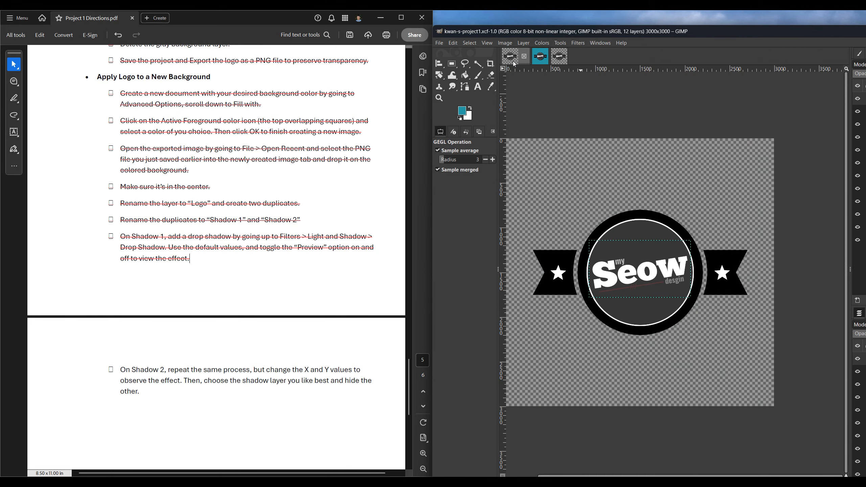
drag(677, 32, 854, 164)
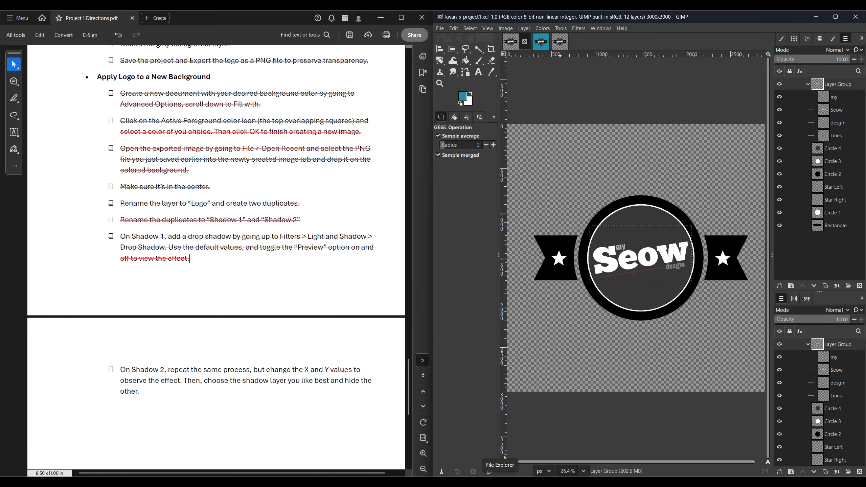
right_click(500, 482)
click(499, 433)
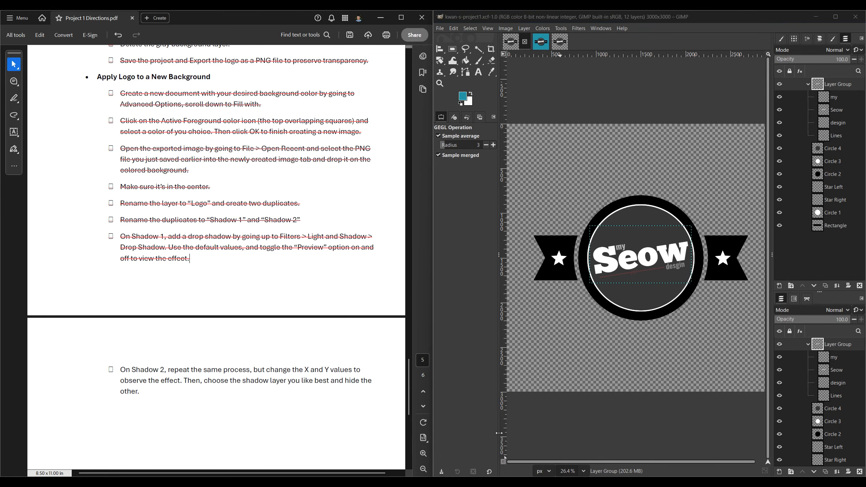
double_click(587, 179)
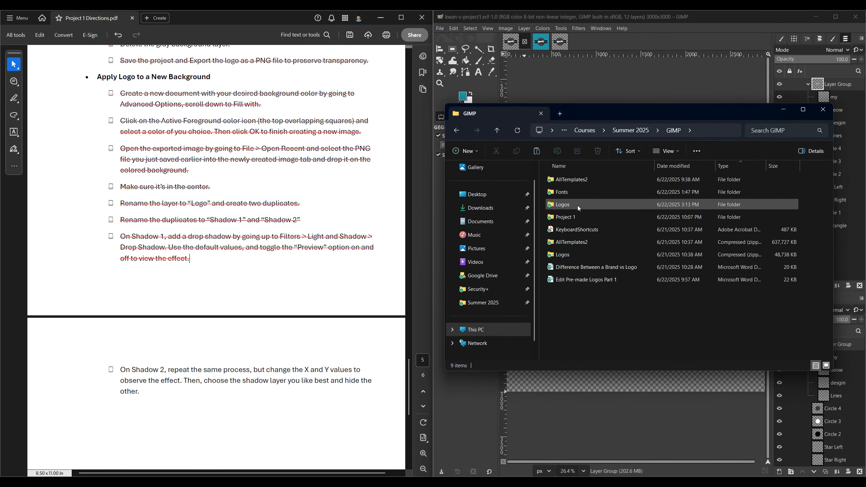
double_click(574, 217)
click(602, 218)
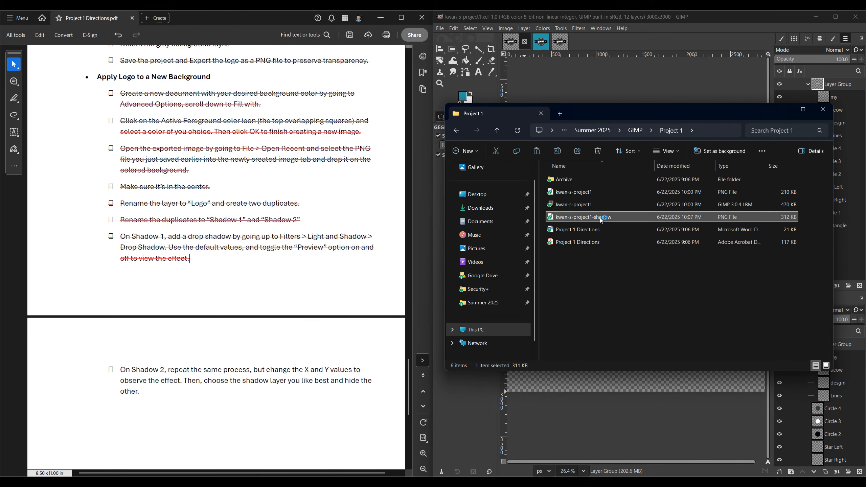
double_click(601, 218)
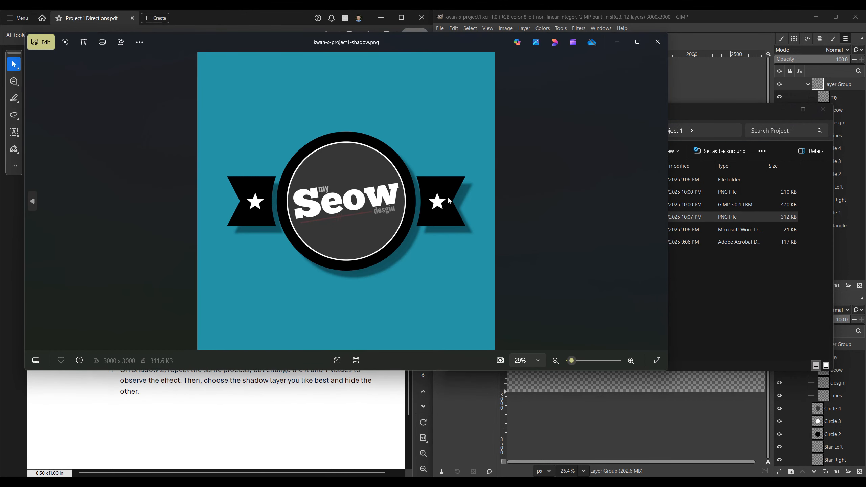
click(658, 44)
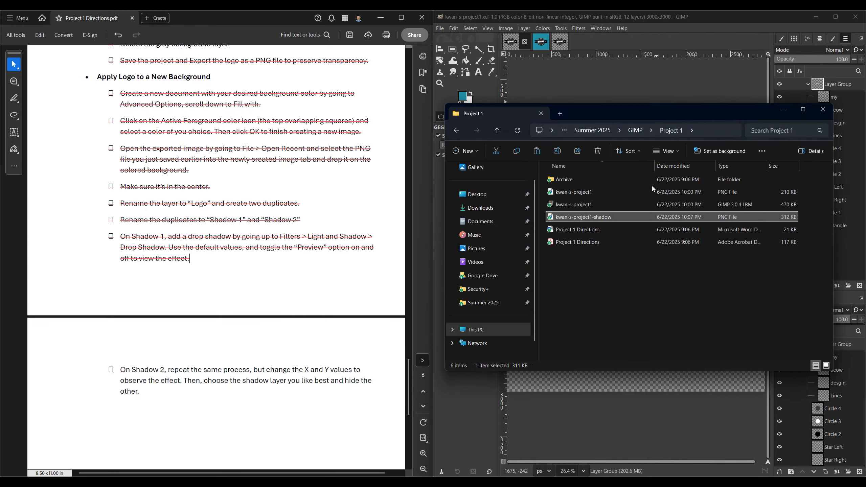
Open the .xcf project file from the Project 1 folder to check its layers, and close that duplicate image.
click(612, 204)
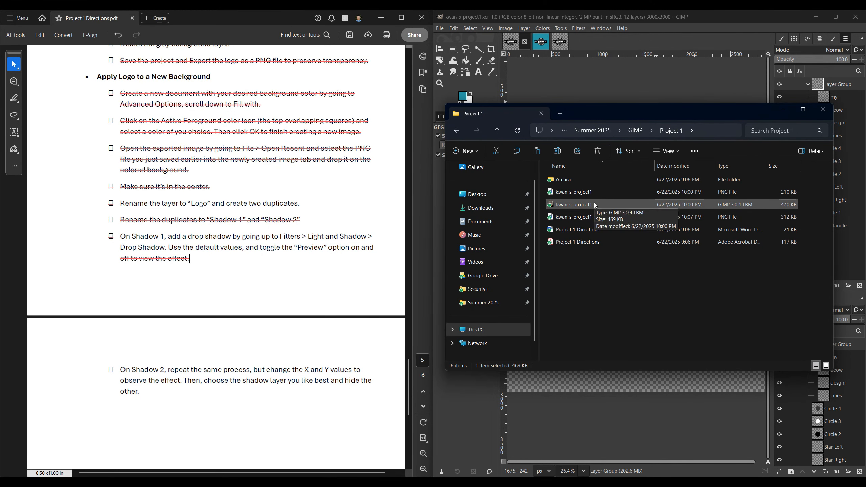
double_click(595, 205)
click(847, 78)
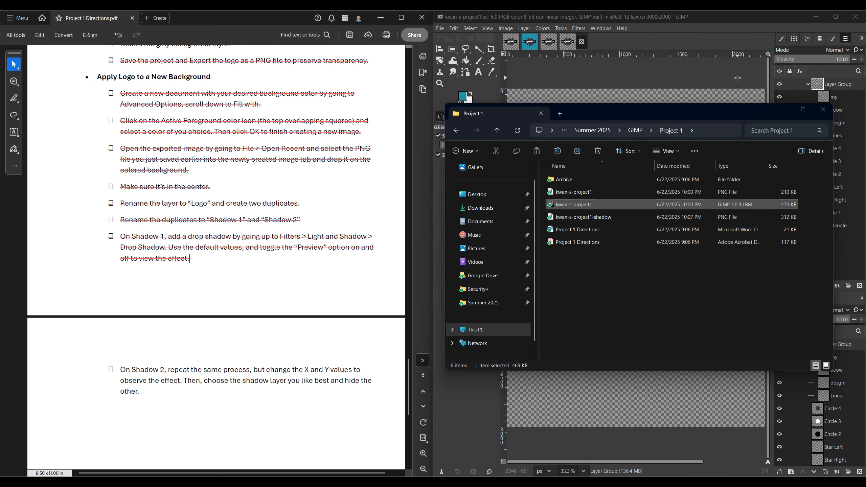
click(817, 213)
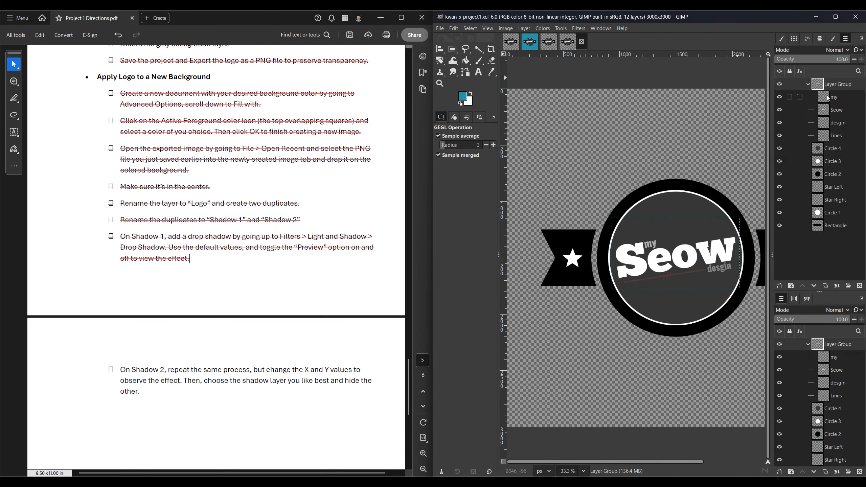
click(581, 41)
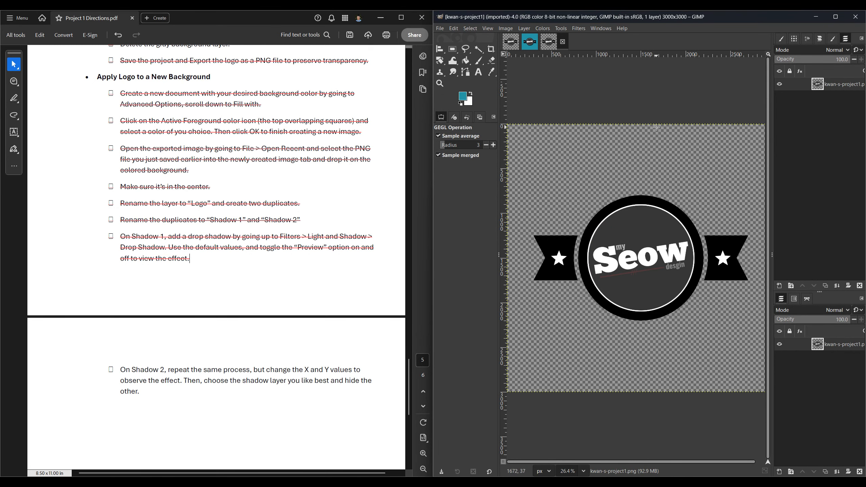